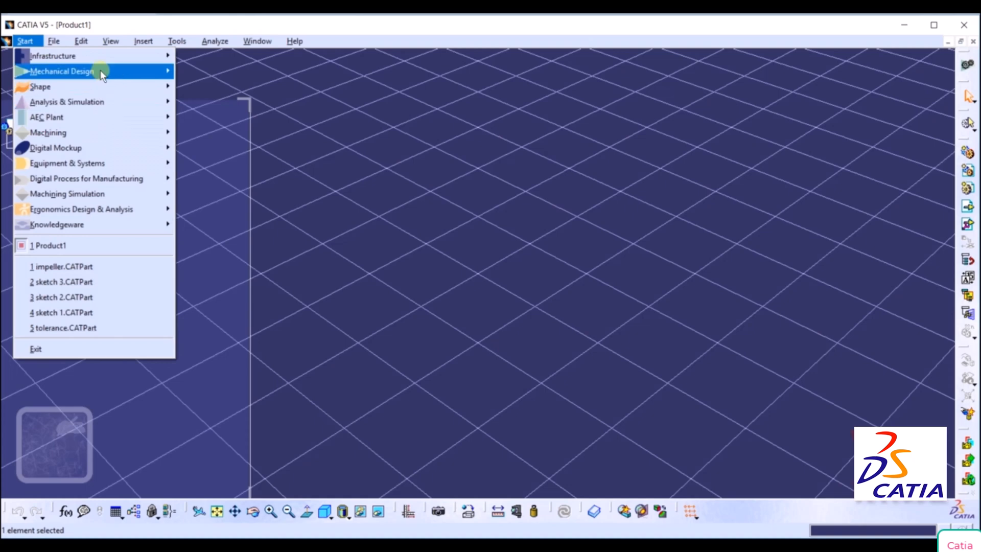
Create a new part in the Part Design workbench and show its reference planes in isometric view.
mouse_move(98, 71)
left_click(213, 106)
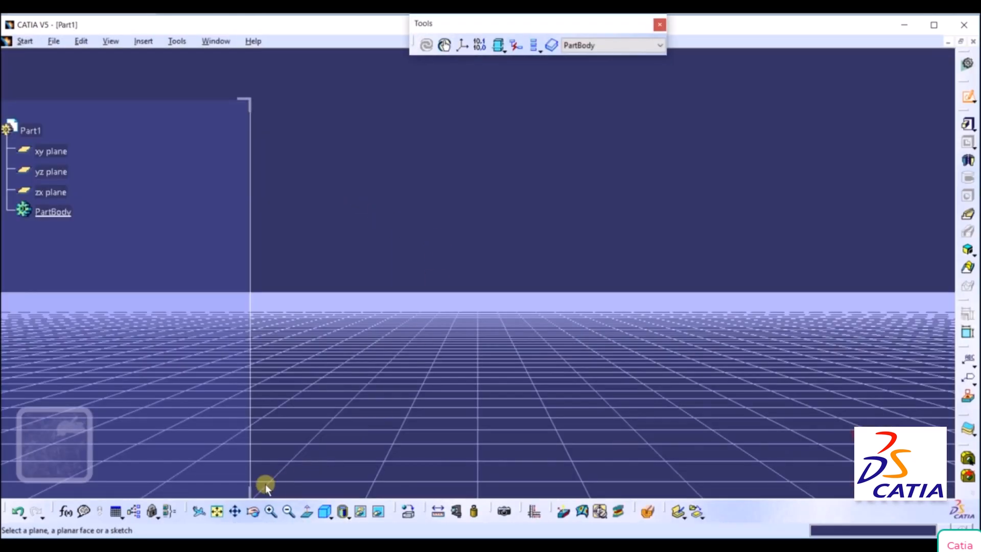
left_click(220, 511)
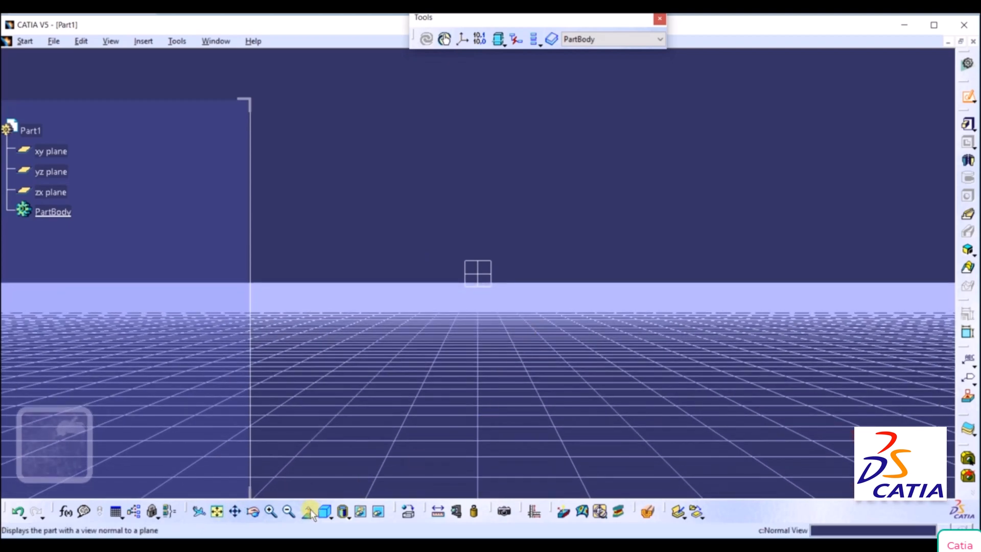
left_click(324, 511)
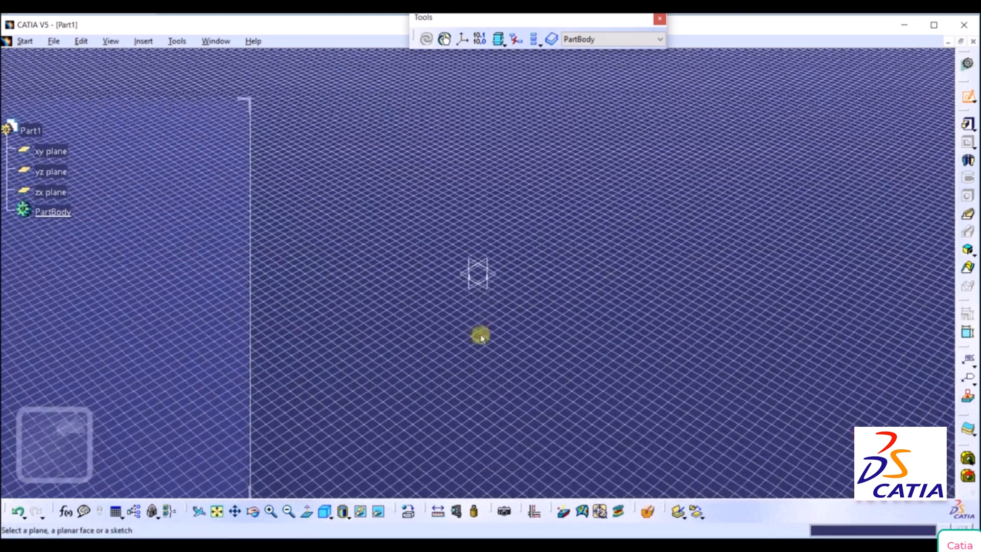
Open a sketch on the xy plane and turn off the ground grid display.
left_click(493, 274)
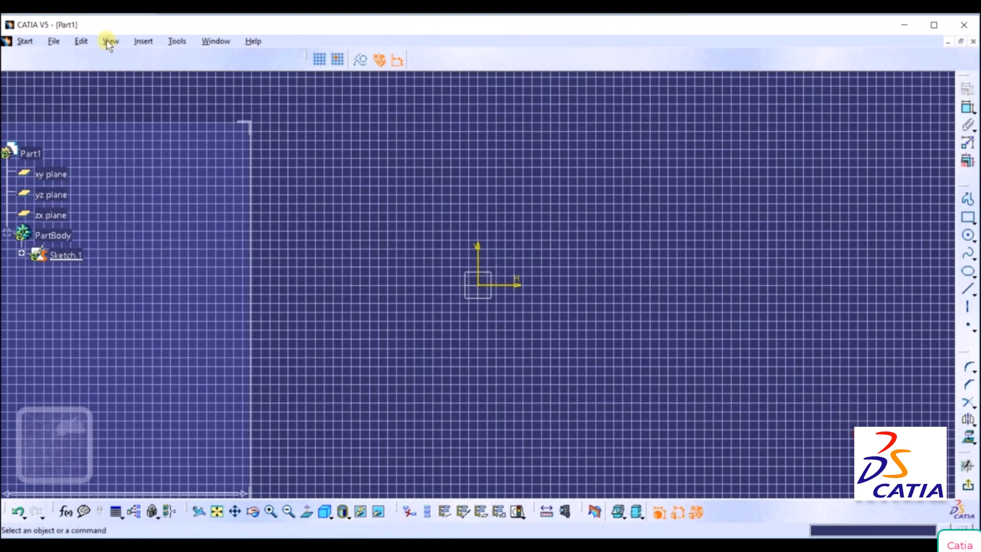
left_click(107, 41)
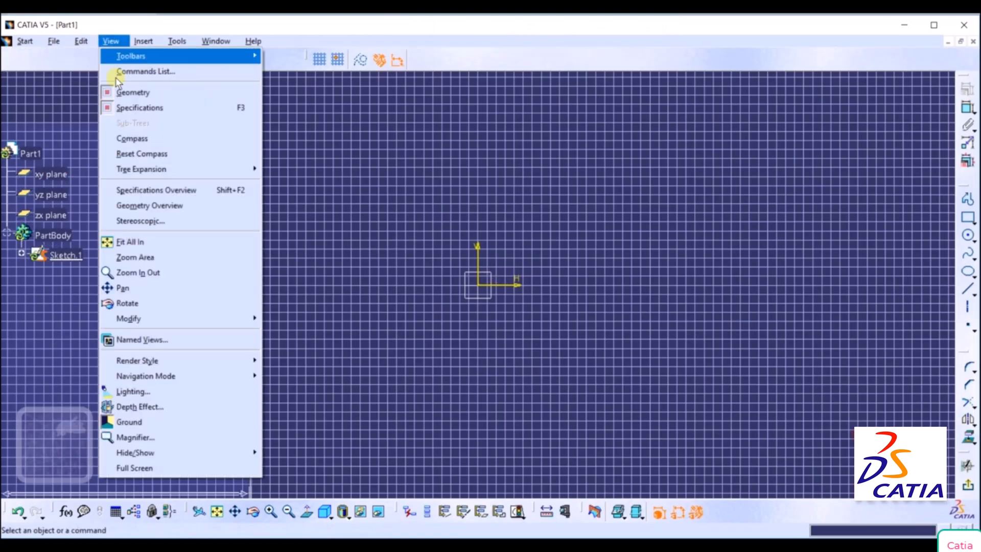
left_click(137, 422)
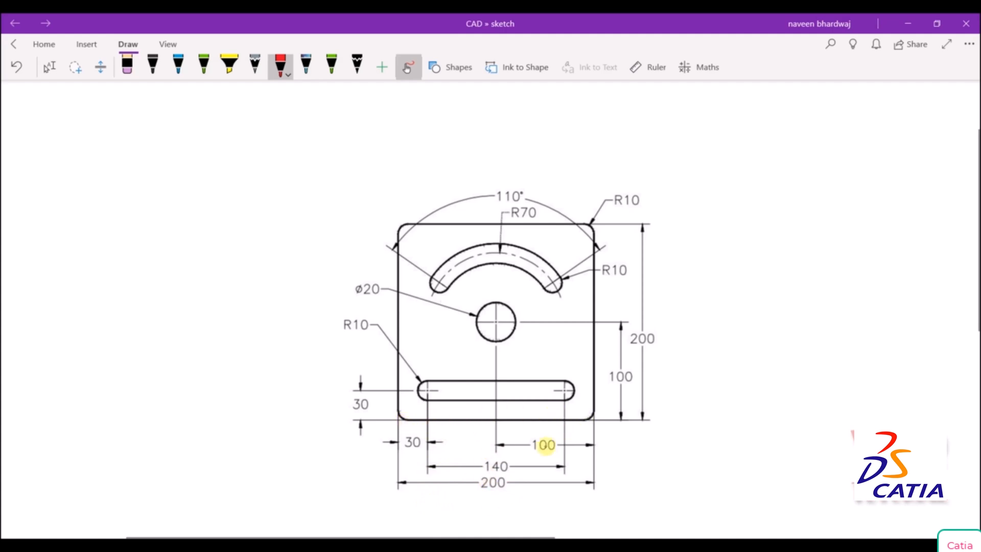
Switch to the reference drawing in OneNote and mark both 200 overall dimensions and the R10 corner radius in red ink.
mouse_move(499, 478)
left_mouse_down()
mouse_move(480, 470)
mouse_move(499, 495)
mouse_move(495, 468)
mouse_move(485, 473)
left_mouse_up()
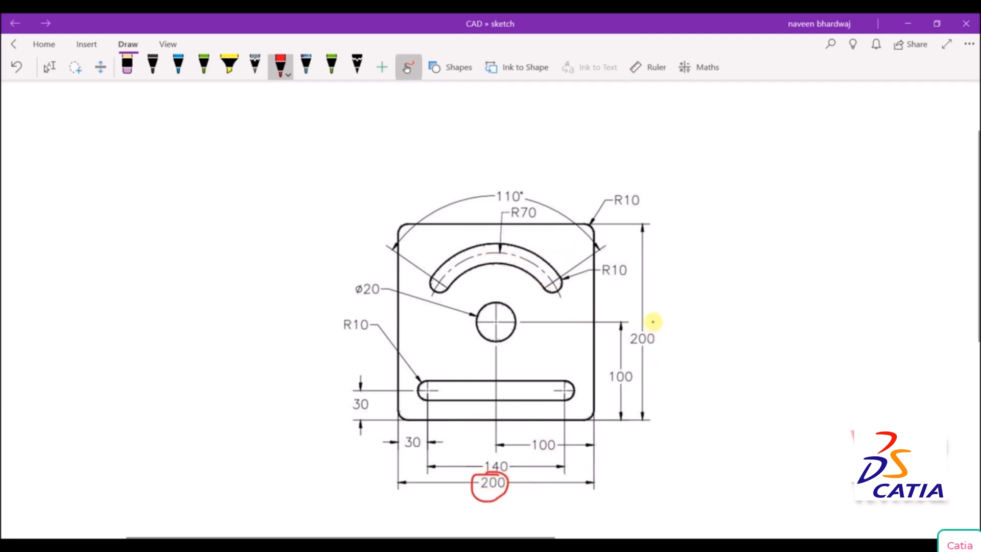
mouse_move(652, 321)
left_mouse_down()
mouse_move(624, 344)
mouse_move(668, 327)
mouse_move(652, 321)
left_mouse_up()
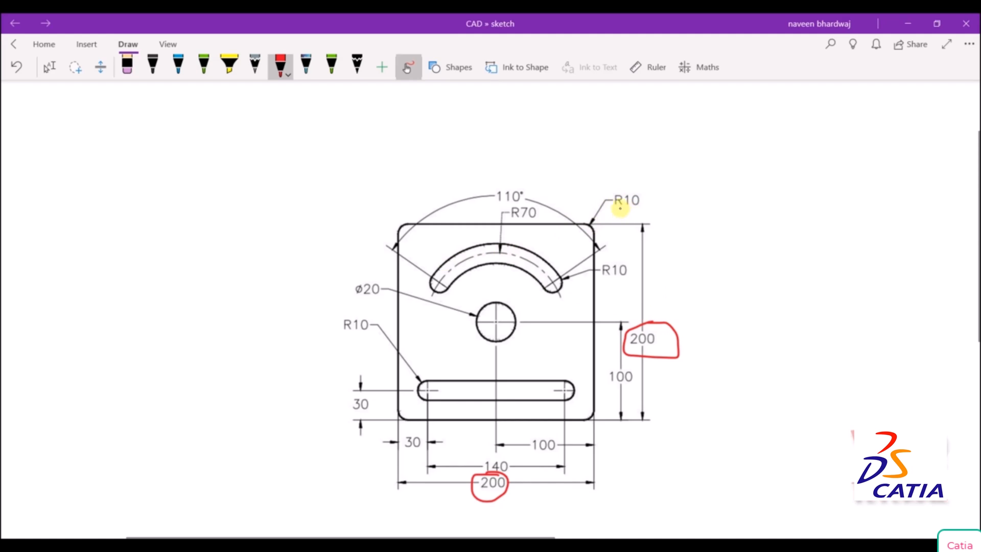
mouse_move(620, 206)
left_mouse_down()
mouse_move(643, 206)
mouse_move(634, 212)
left_mouse_up()
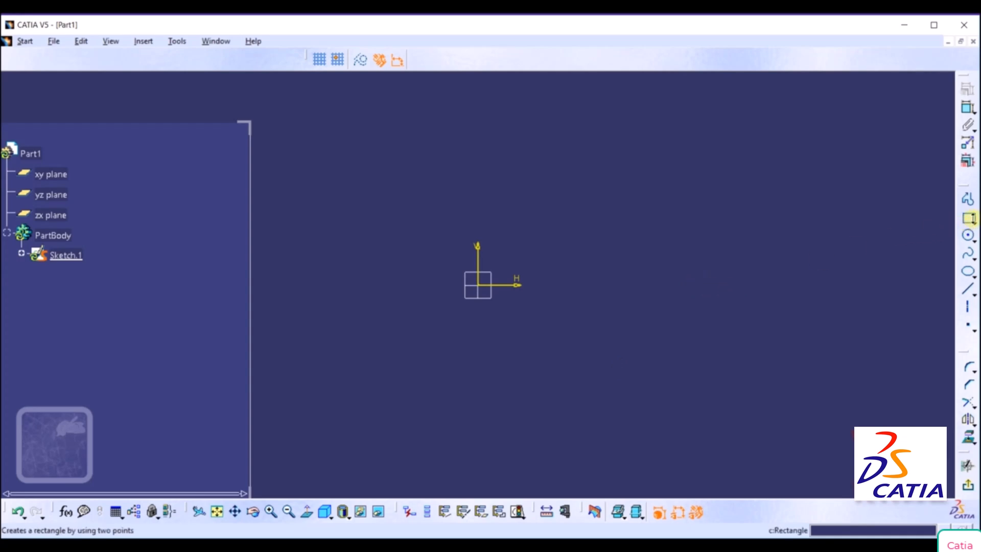
Switch to CATIA and begin a Centered Rectangle with its center at H 0 mm, V 0 mm.
left_click(973, 222)
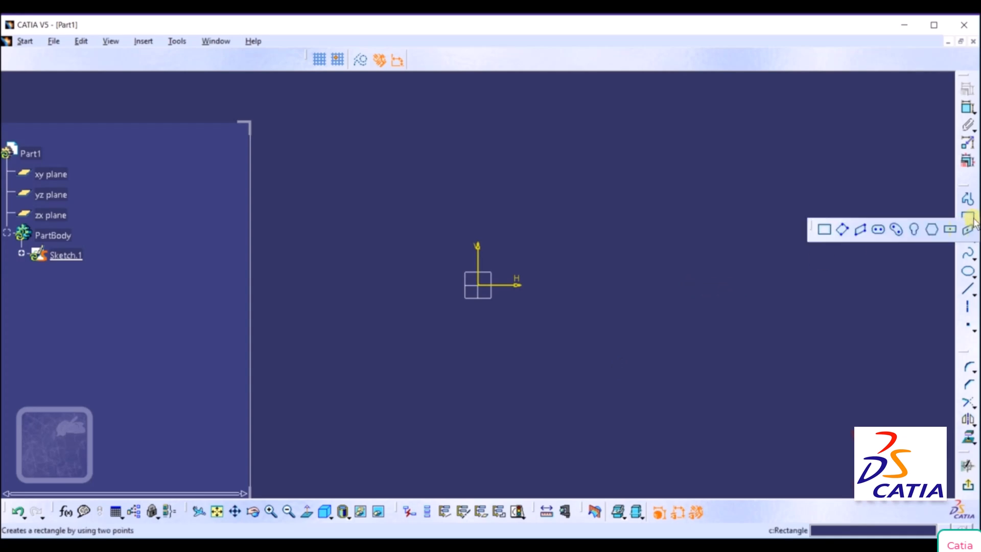
left_click(952, 230)
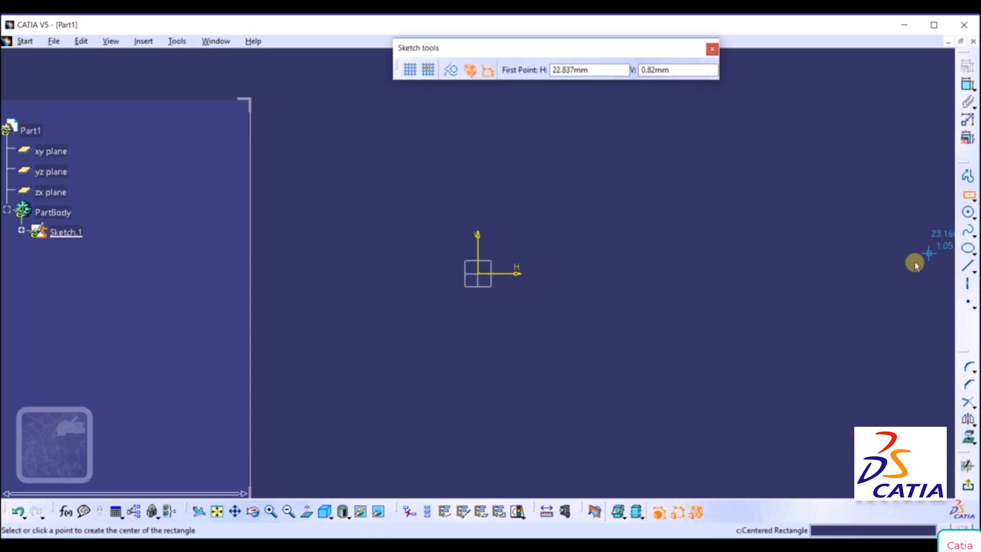
left_click_drag(556, 46, 590, 22)
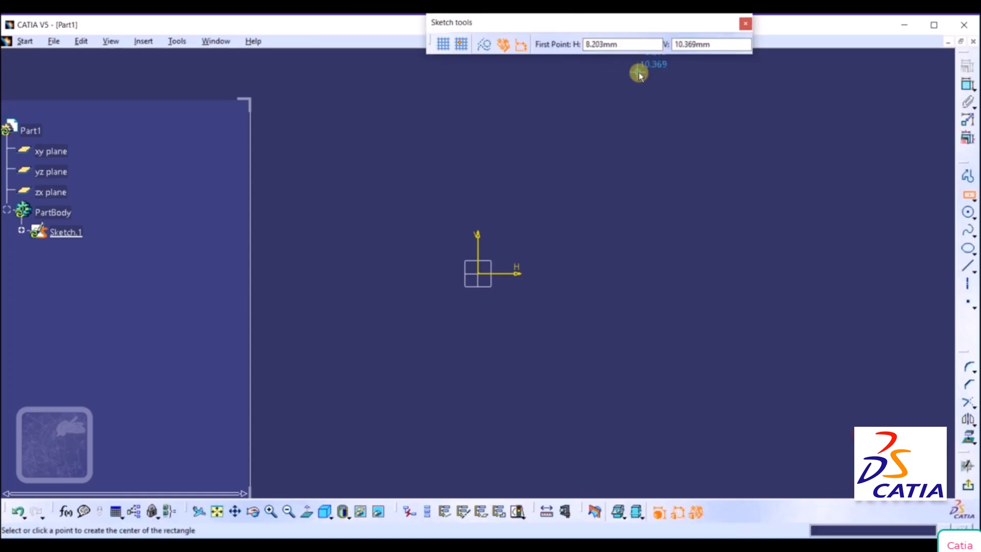
left_click(625, 44)
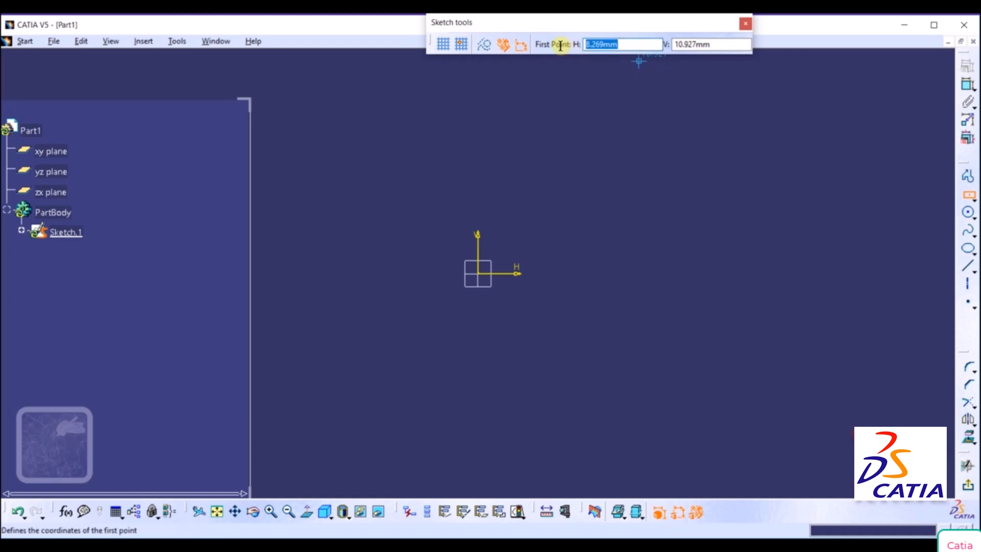
type("0")
key("Tab")
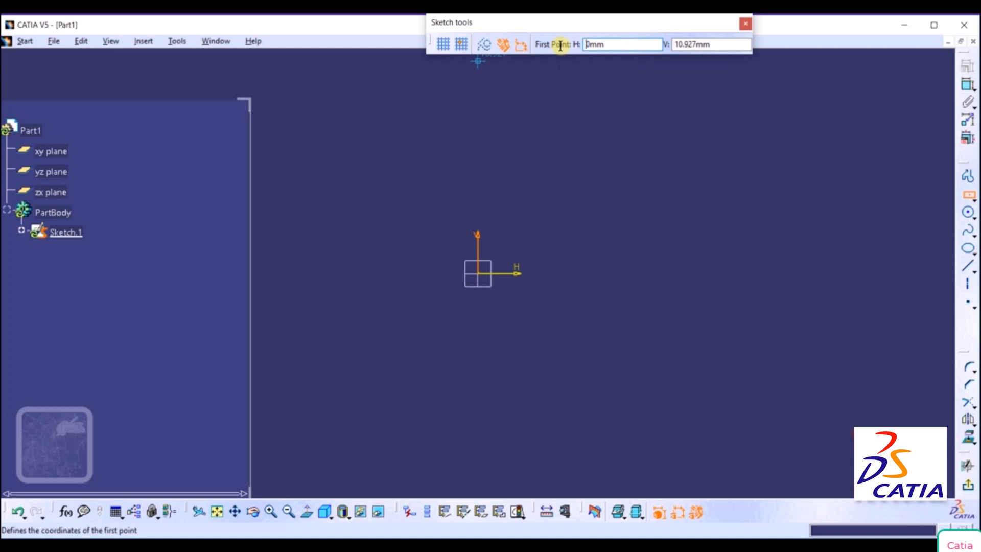
key("Tab")
type("0")
key("Return")
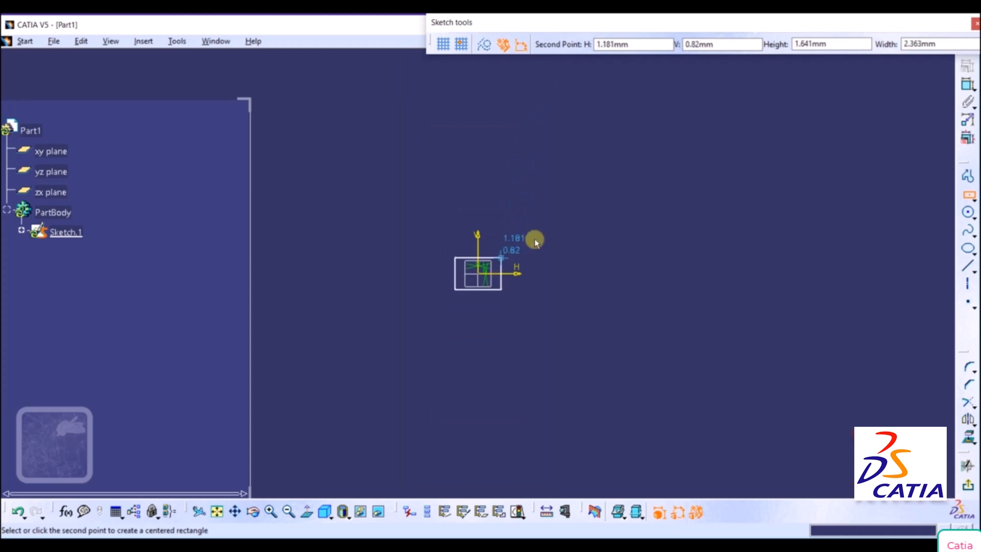
Complete the centered rectangle with a height of 200 mm and a width of 200 mm.
left_click(785, 48)
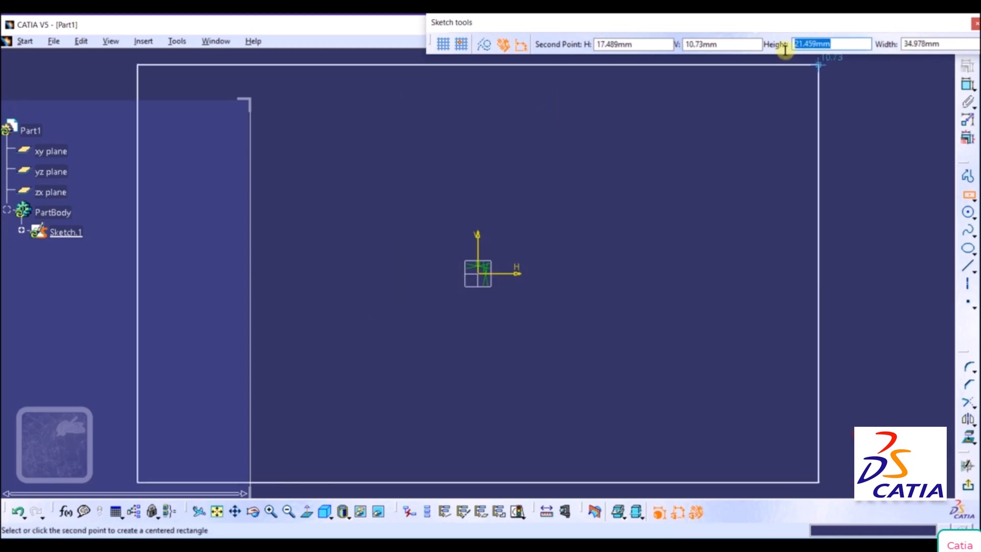
type("200mm")
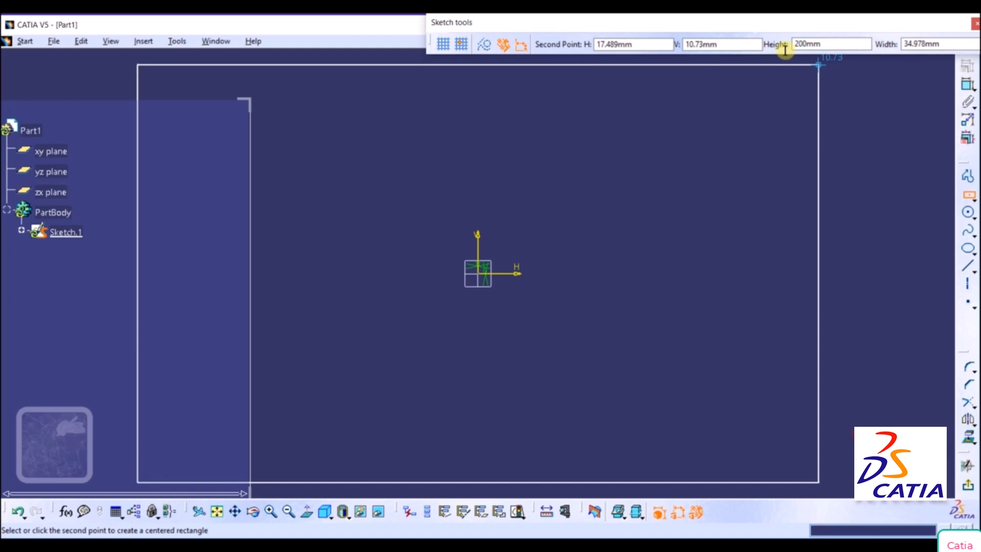
key("Tab")
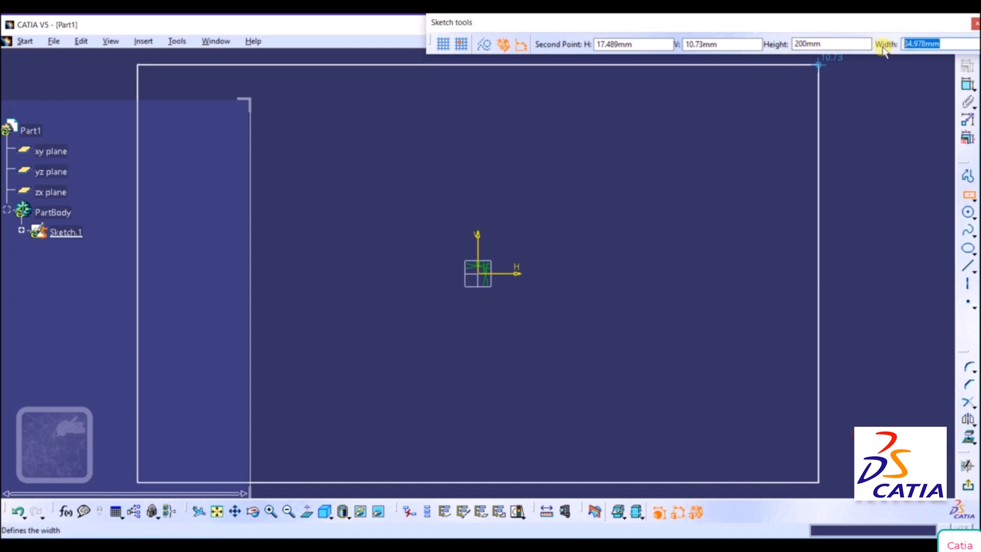
type("200")
key("Return")
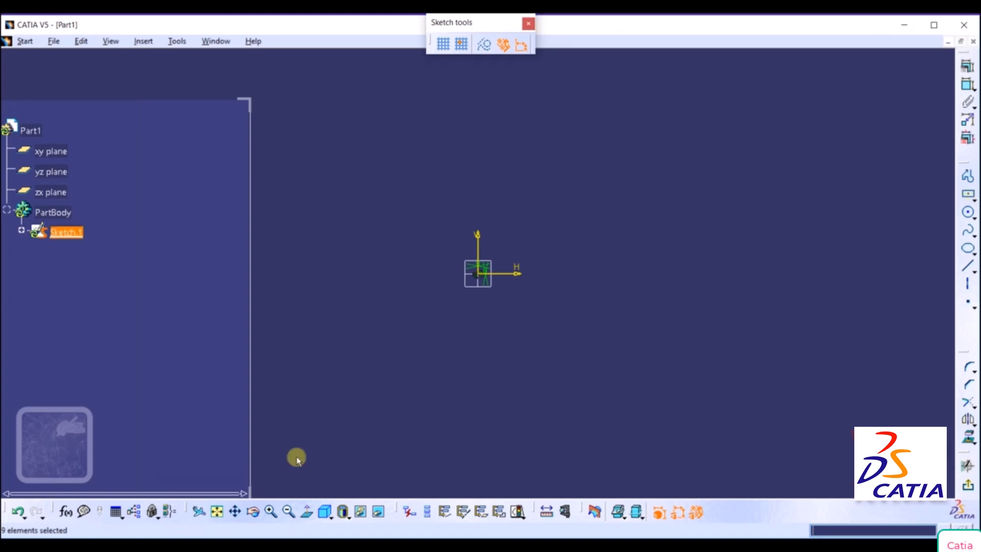
left_click(218, 512)
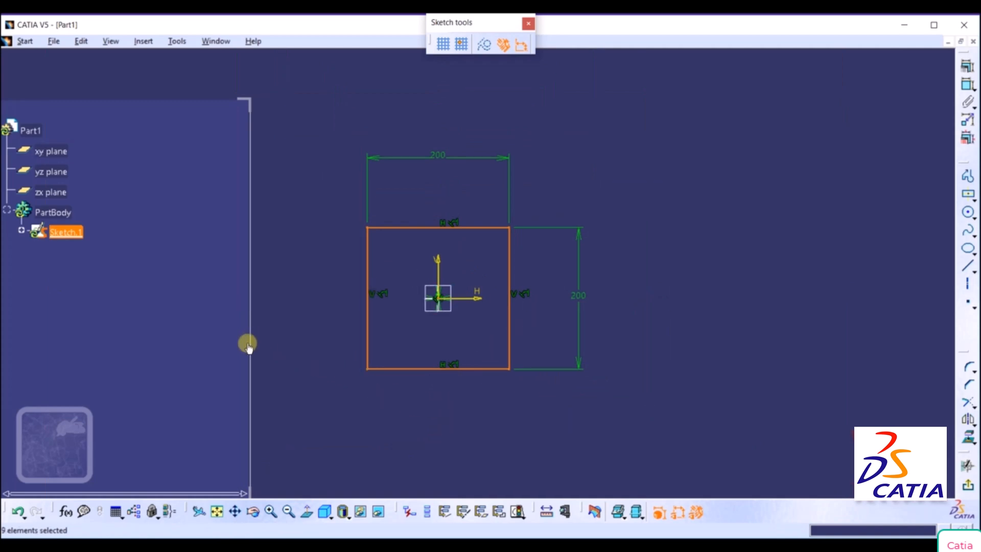
left_click_drag(248, 342, 131, 357)
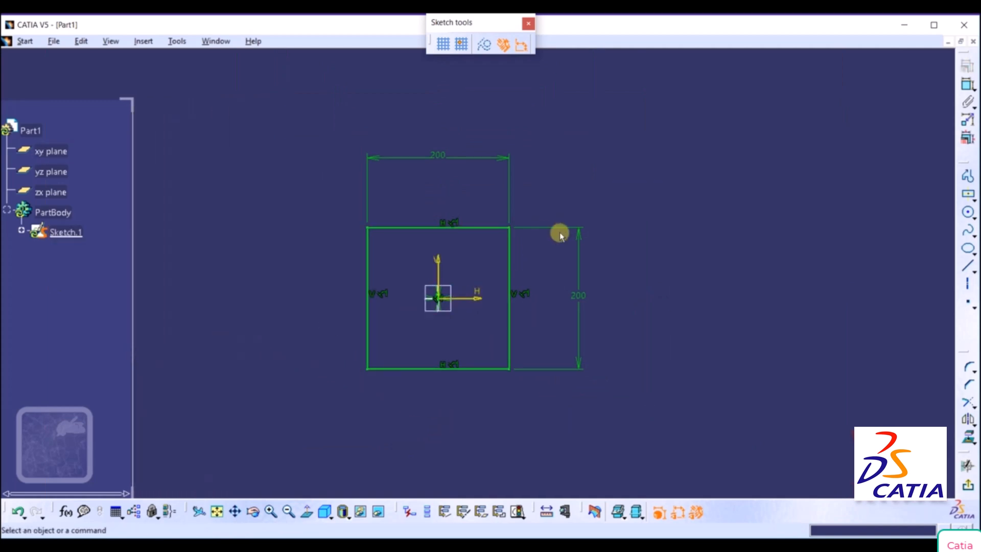
middle_click(606, 192)
mouse_move(607, 192)
middle_mouse_down()
mouse_move(618, 144)
mouse_move(603, 193)
mouse_move(614, 155)
middle_mouse_up()
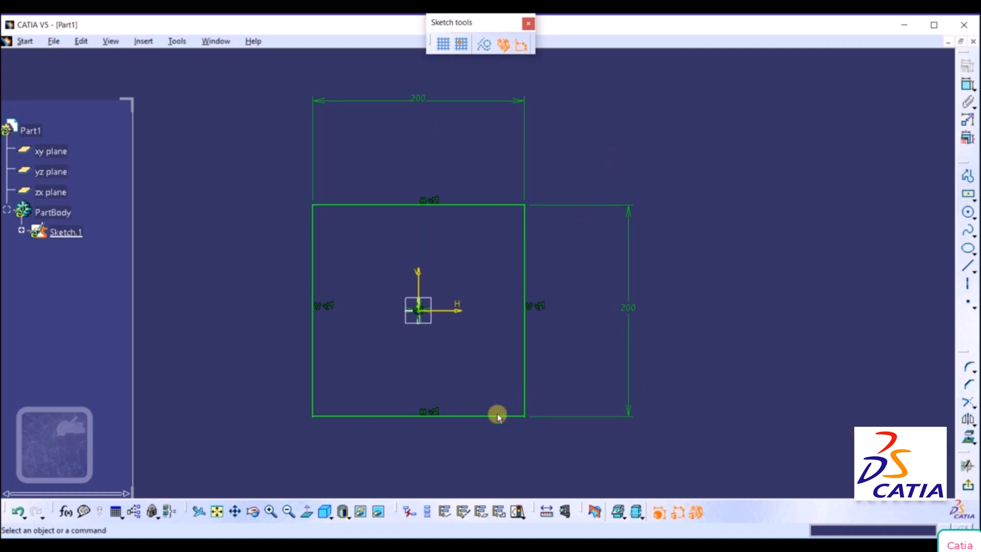
Switch to the OneNote drawing and mark in red ink the Ø20 hole and the lower slot's end centers, 30, 30, 140 and R10 dimensions.
left_click(441, 547)
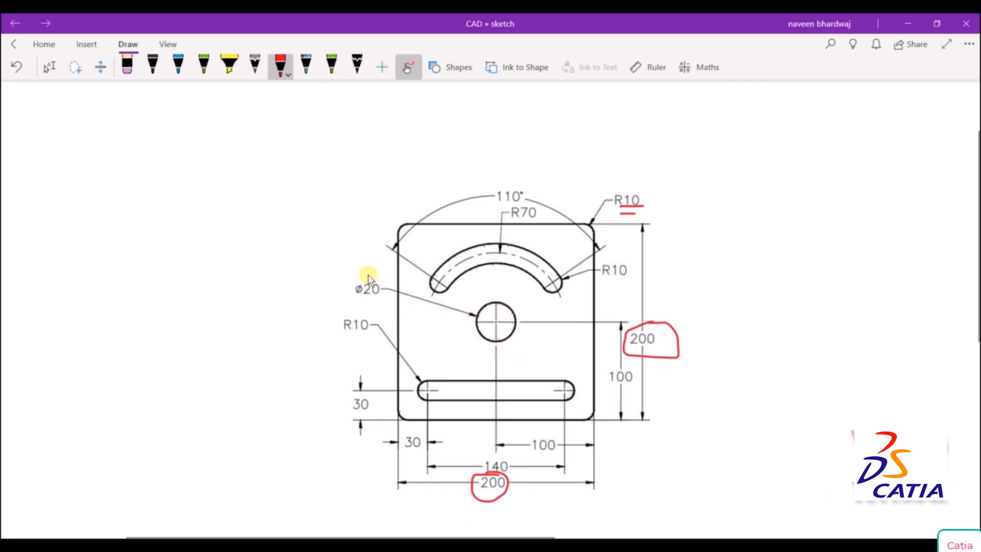
mouse_move(368, 279)
left_mouse_down()
mouse_move(353, 304)
mouse_move(376, 269)
left_mouse_up()
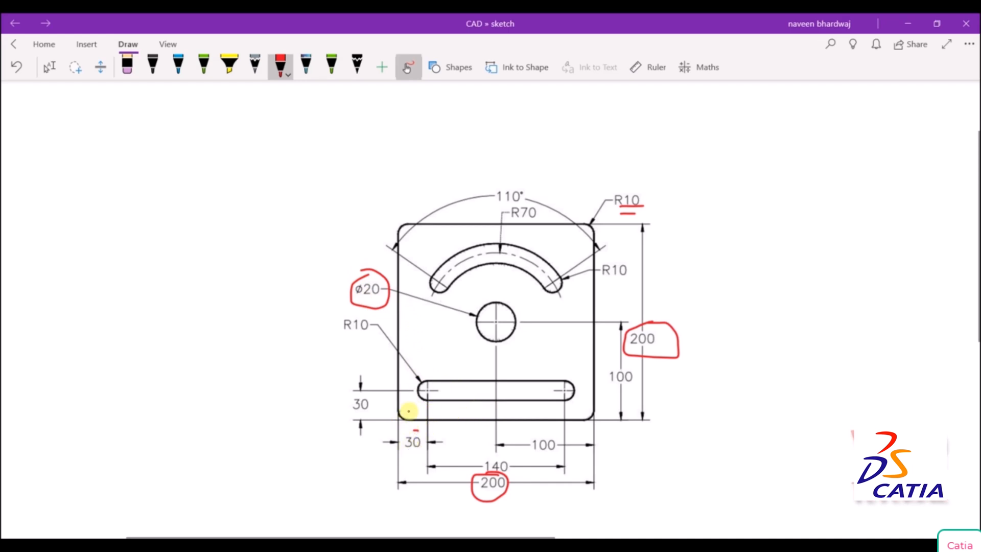
mouse_move(415, 434)
left_mouse_down()
mouse_move(405, 455)
mouse_move(419, 434)
left_mouse_up()
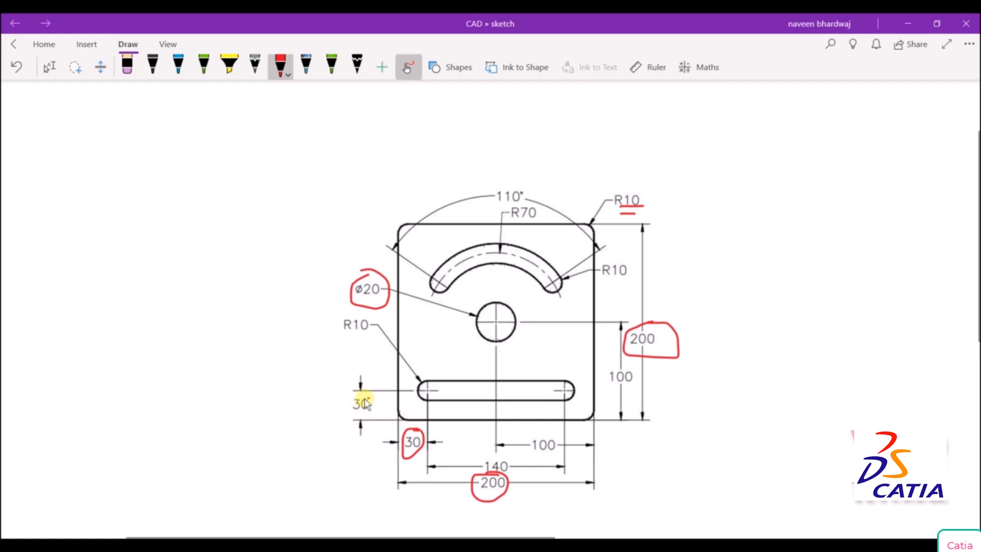
mouse_move(367, 399)
left_mouse_down()
mouse_move(359, 423)
mouse_move(367, 399)
left_mouse_up()
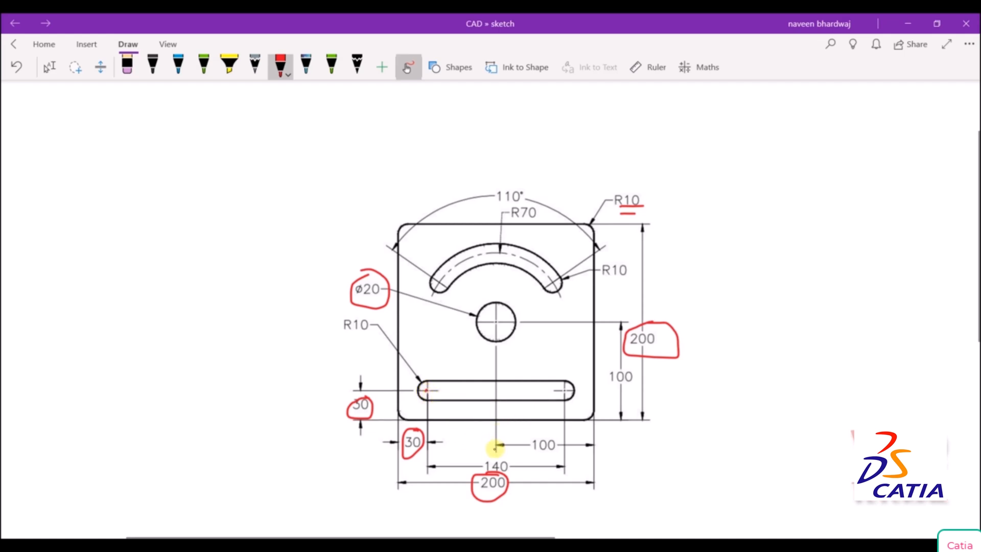
left_click_drag(494, 451, 487, 452)
left_click_drag(563, 393, 566, 390)
mouse_move(494, 456)
left_mouse_down()
mouse_move(516, 474)
mouse_move(491, 460)
mouse_move(511, 466)
left_mouse_up()
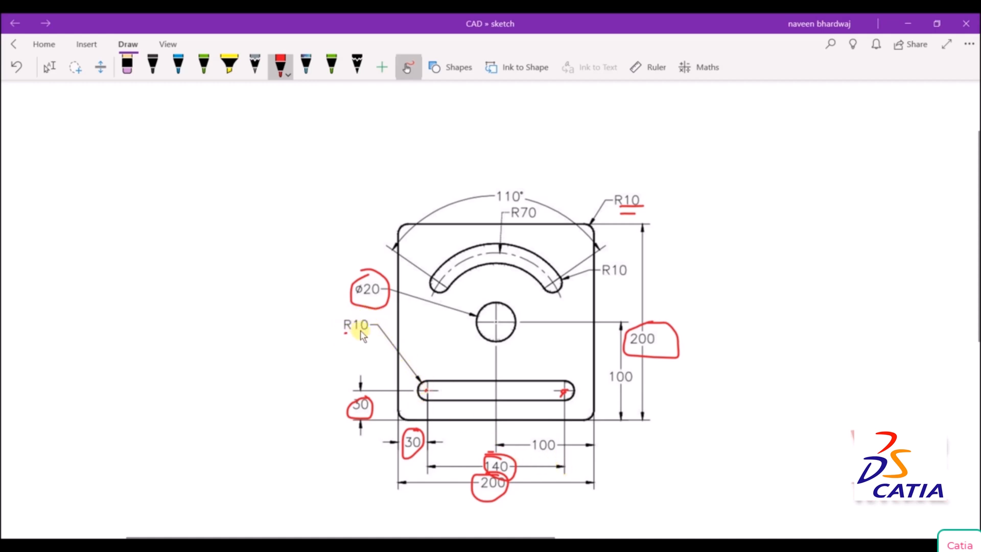
left_click_drag(345, 333, 376, 330)
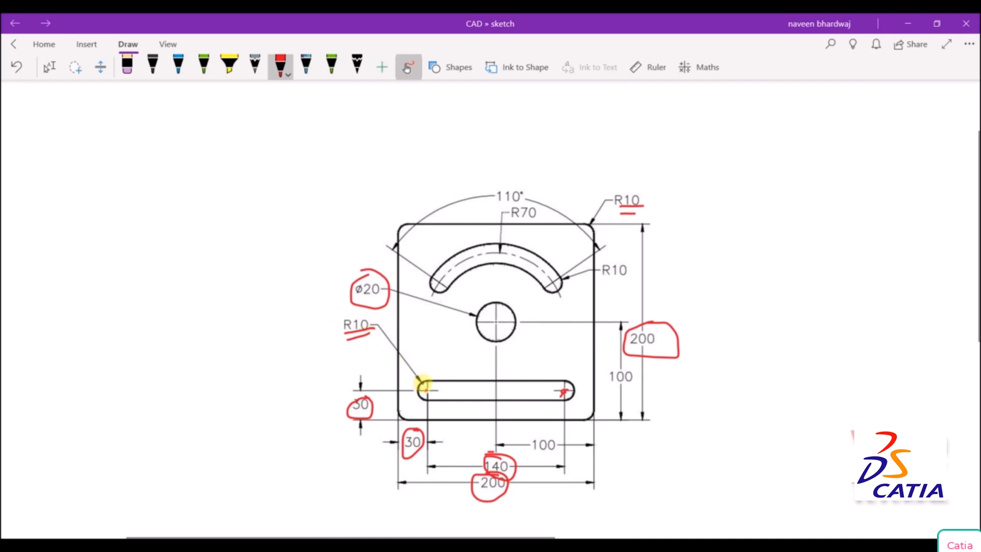
Switch to CATIA and draw a circle centered on the sketch origin with a radius of 10 mm.
left_click(490, 545)
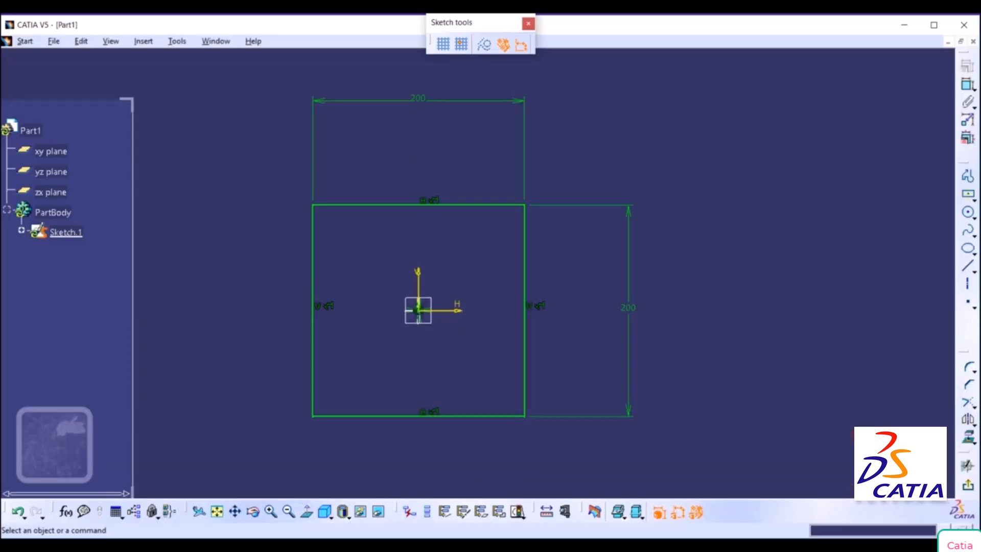
left_click(973, 217)
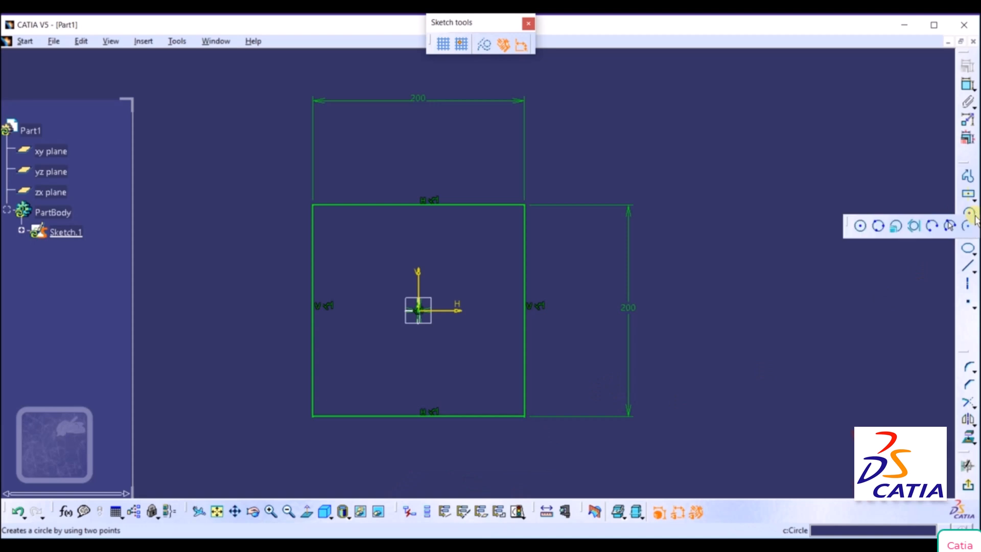
left_click(861, 227)
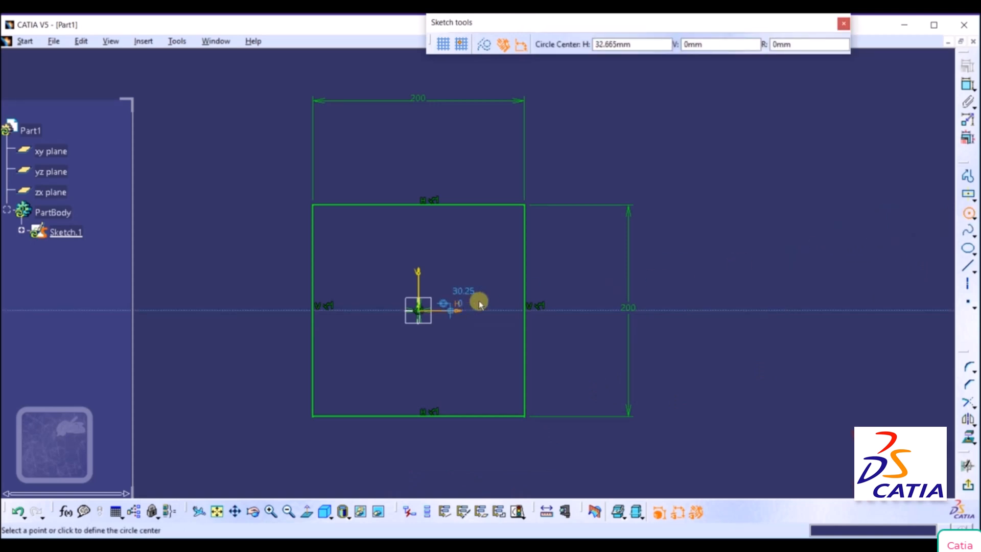
left_click(422, 311)
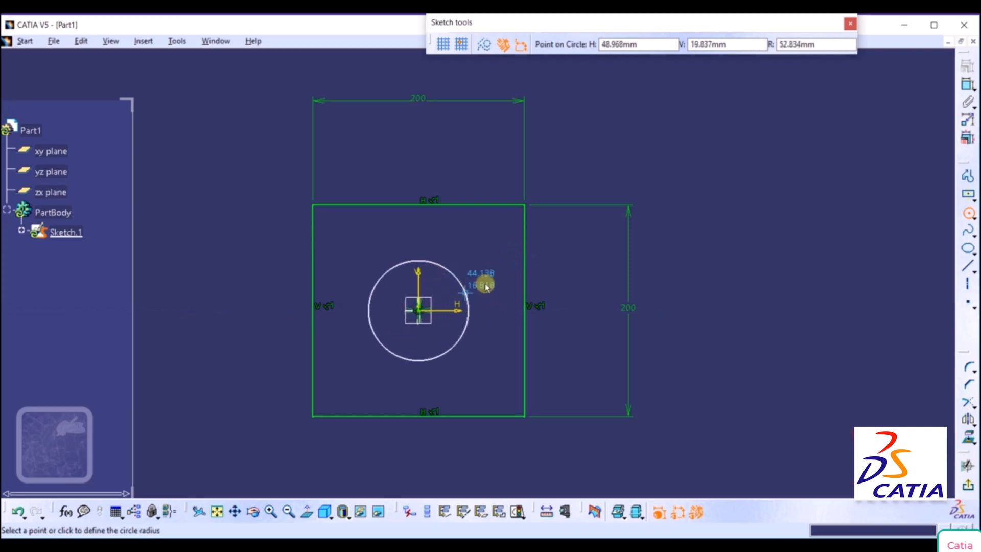
left_click_drag(825, 51, 752, 51)
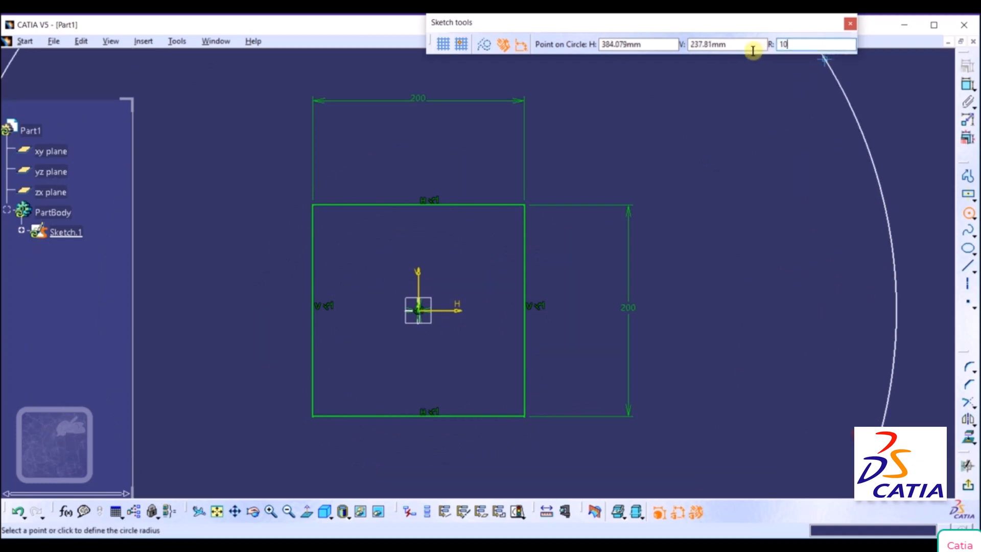
key("Return")
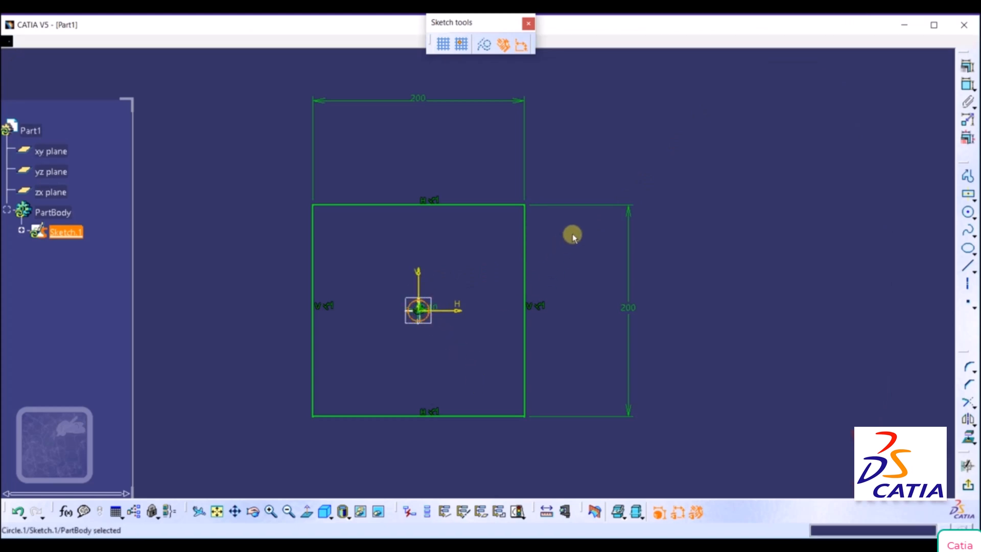
mouse_move(572, 237)
middle_mouse_down()
mouse_move(611, 177)
mouse_move(591, 238)
mouse_move(612, 193)
middle_mouse_up()
scroll(608, 199, "up", 1)
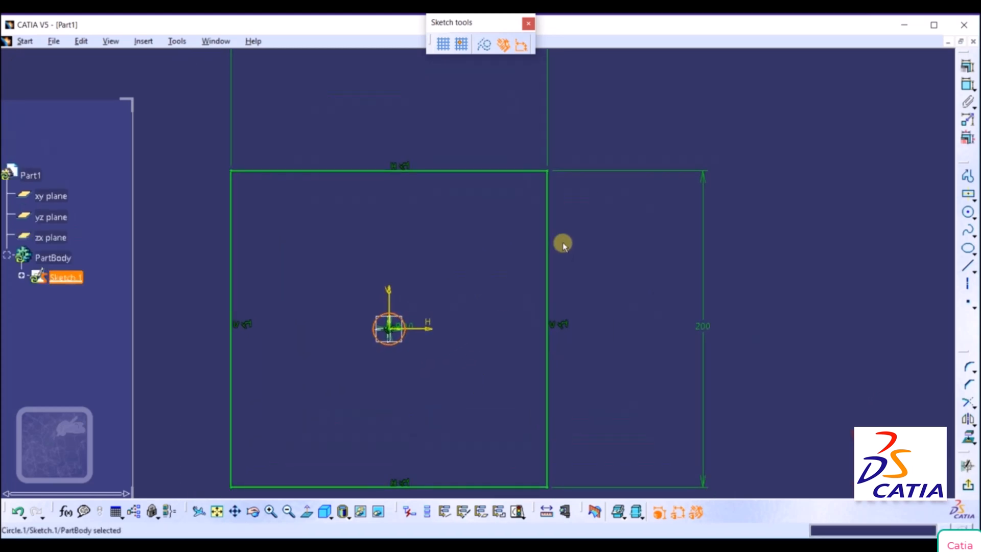
Change the central circle's radius constraint to a diameter dimension of 20 mm.
double_click(408, 325)
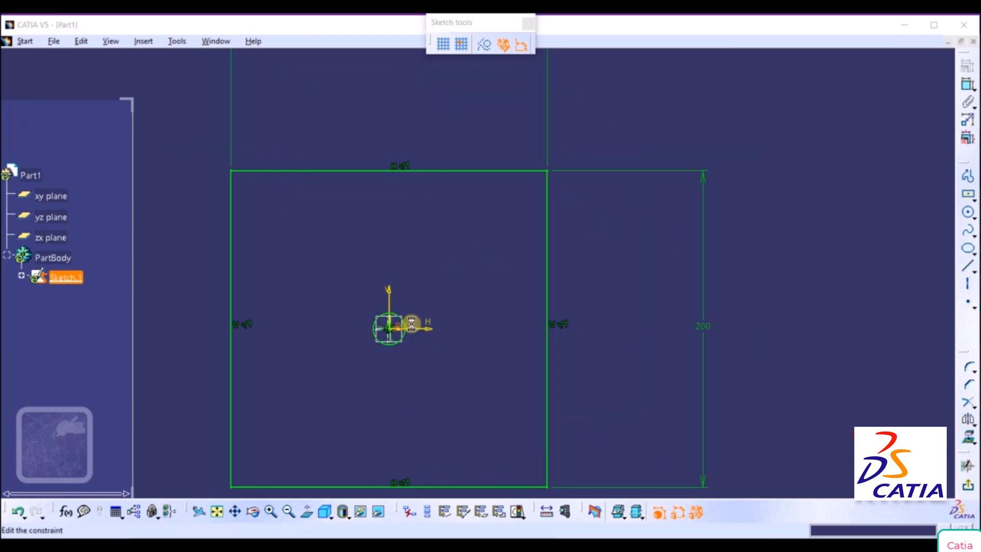
left_click(335, 211)
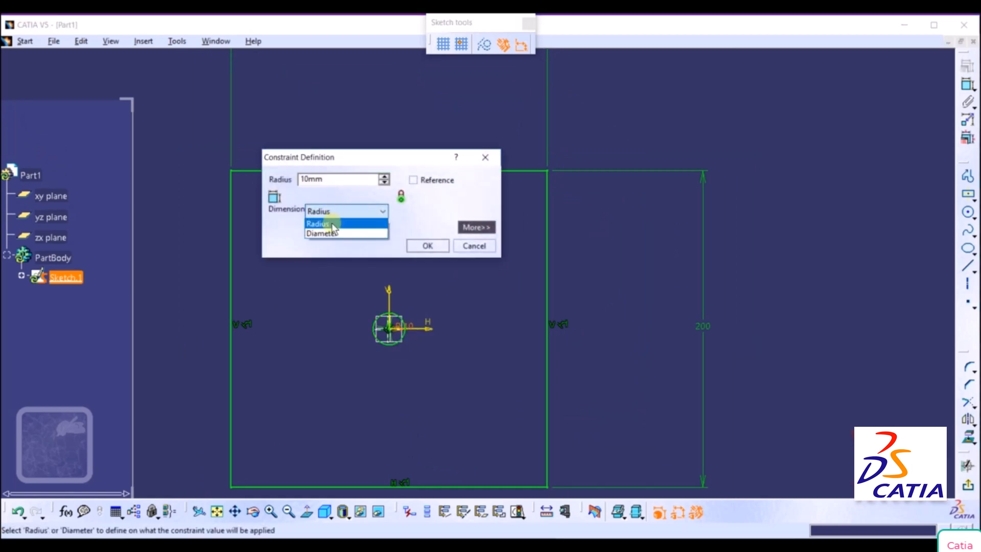
left_click(327, 234)
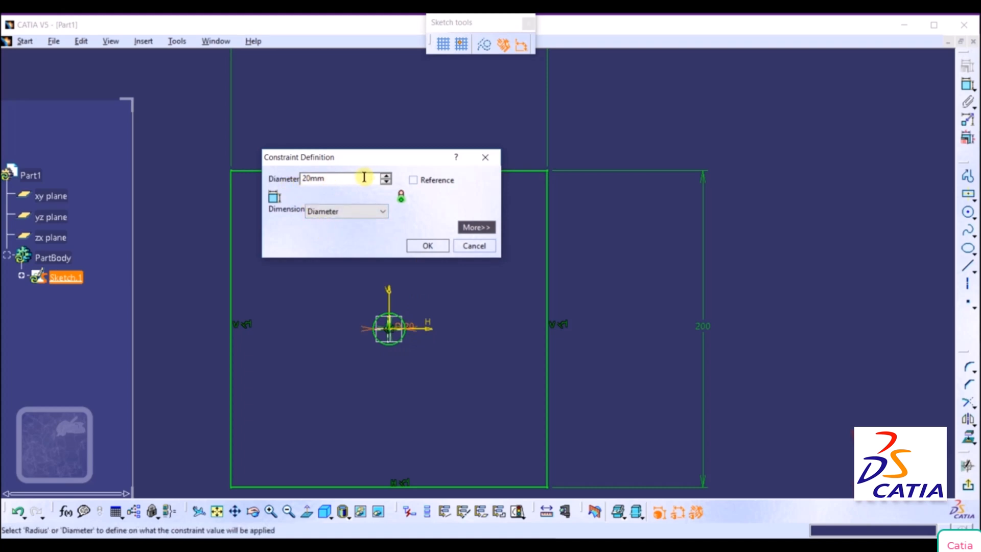
left_click(416, 245)
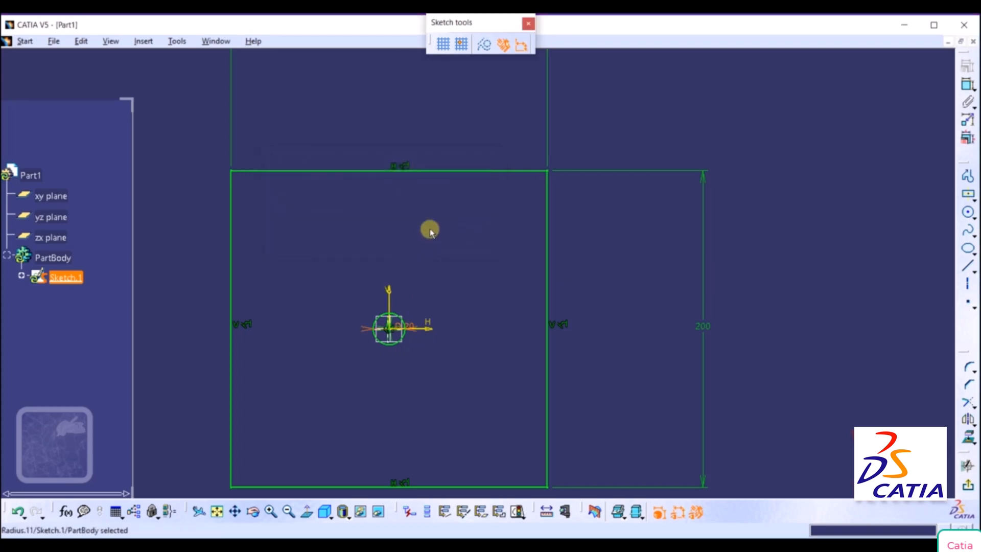
Sketch a horizontal two-point rectangle about 140 mm wide and 16 mm high near the plate's lower edge.
mouse_move(618, 184)
middle_mouse_down()
mouse_move(606, 237)
mouse_move(607, 225)
middle_mouse_up()
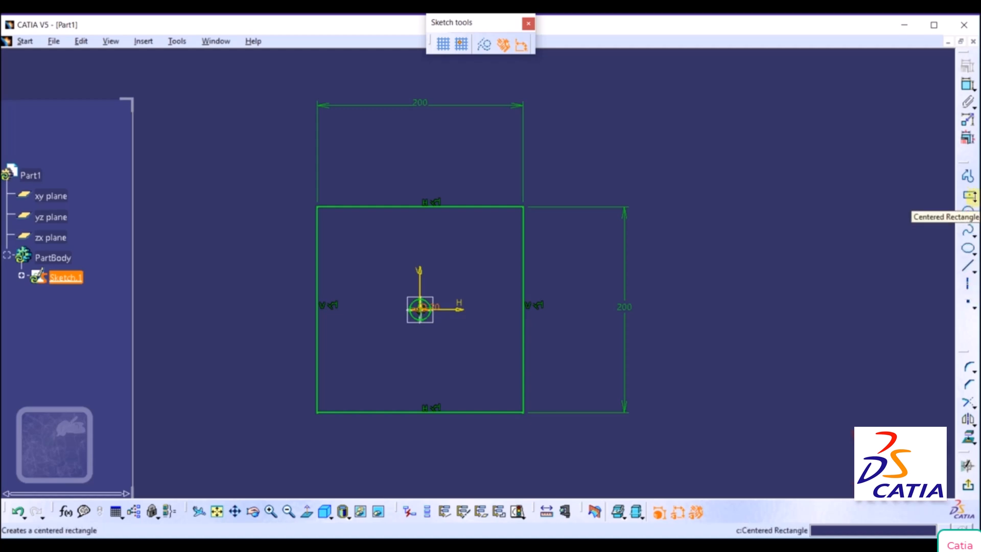
left_click(972, 196)
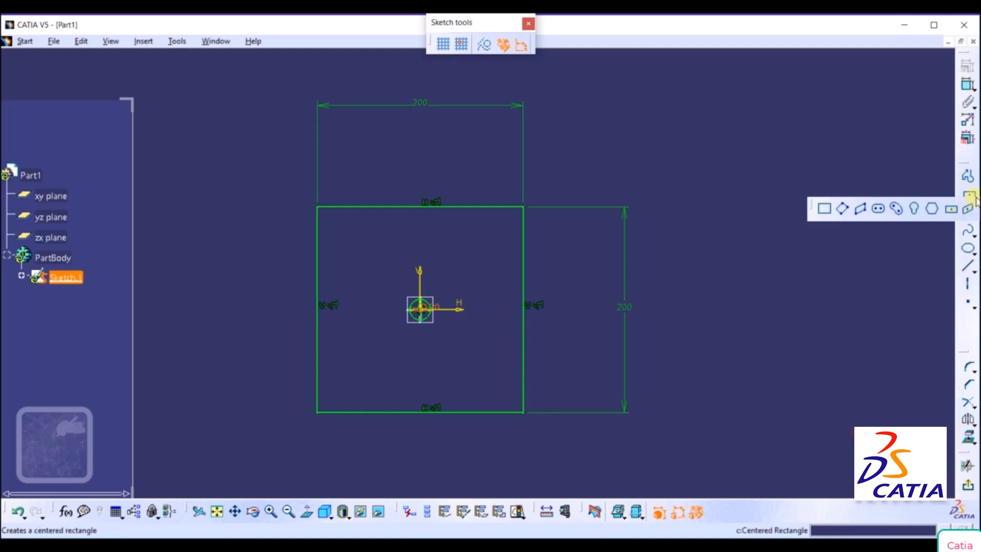
left_click(824, 210)
left_click(349, 377)
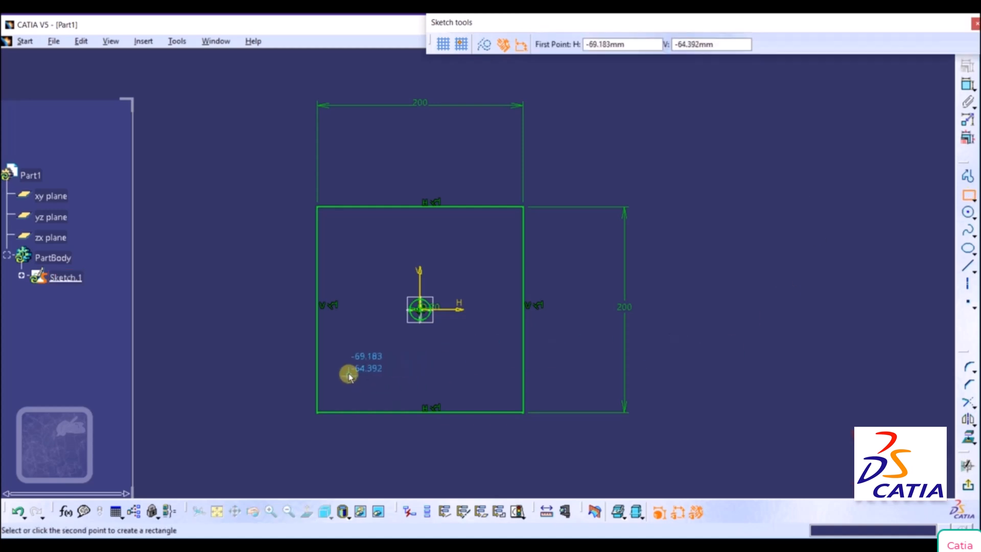
left_click(492, 388)
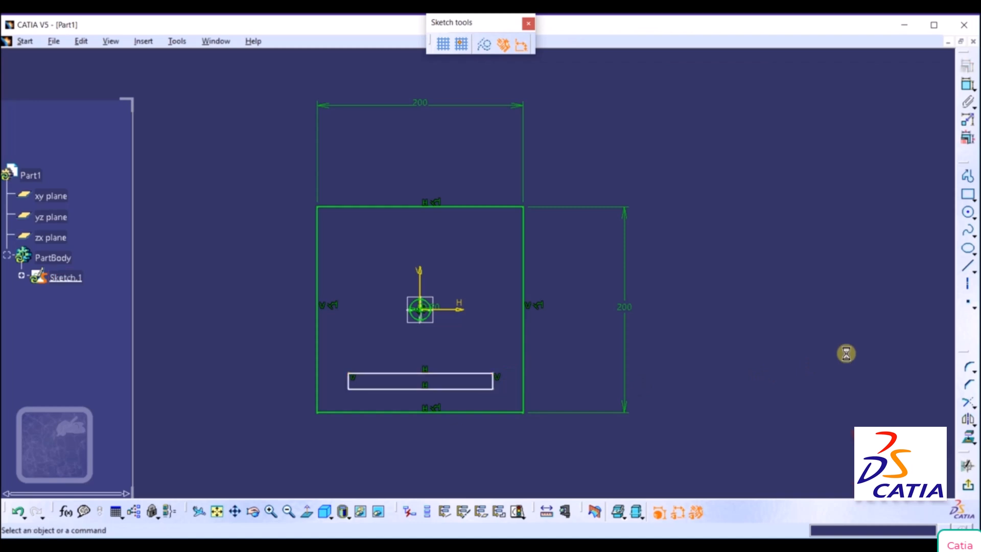
Switch to the OneNote drawing and mark the lower slot's height in red ink.
left_click(440, 542)
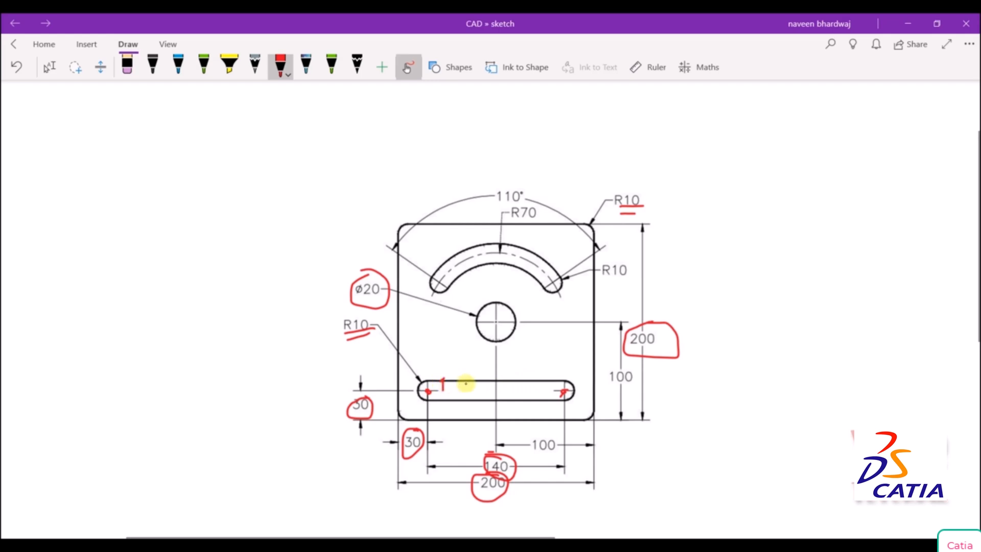
left_click_drag(469, 381, 470, 398)
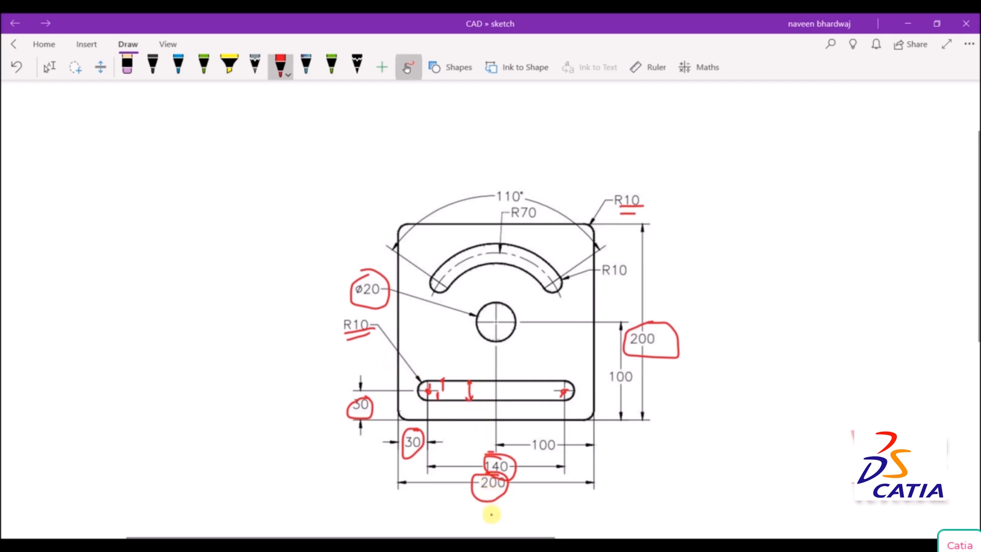
Switch to CATIA and dimension the lower rectangle's bottom side, setting its length to 140 mm.
mouse_move(488, 547)
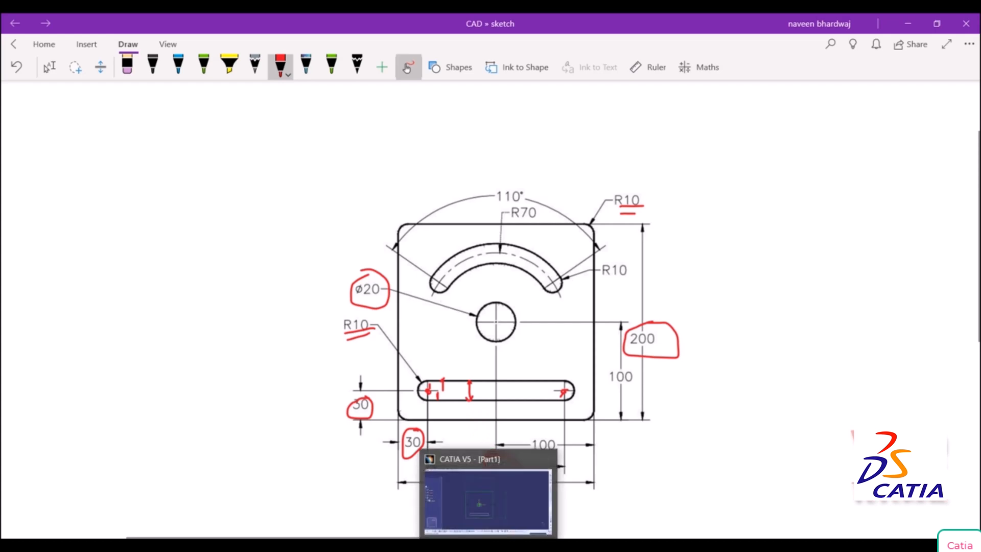
left_click(489, 536)
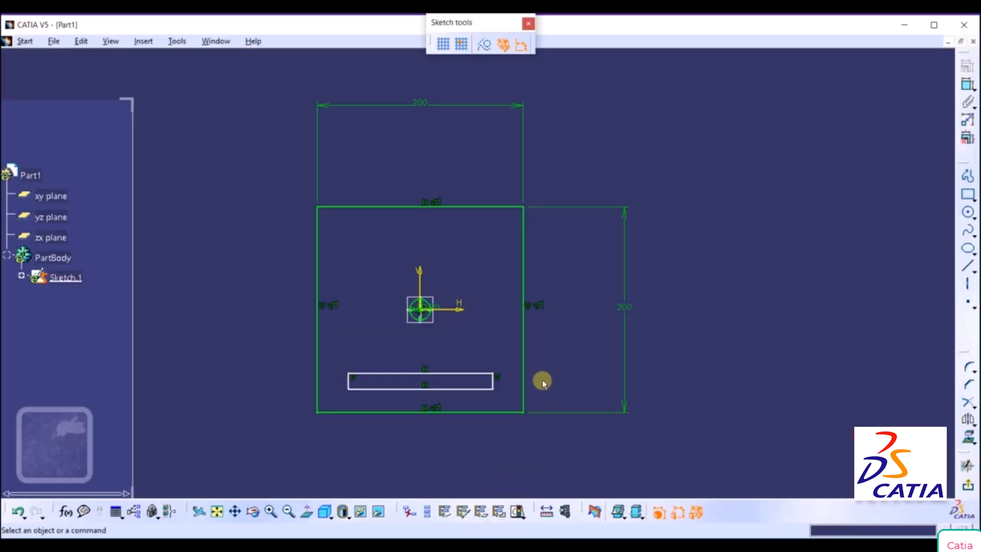
left_click(967, 87)
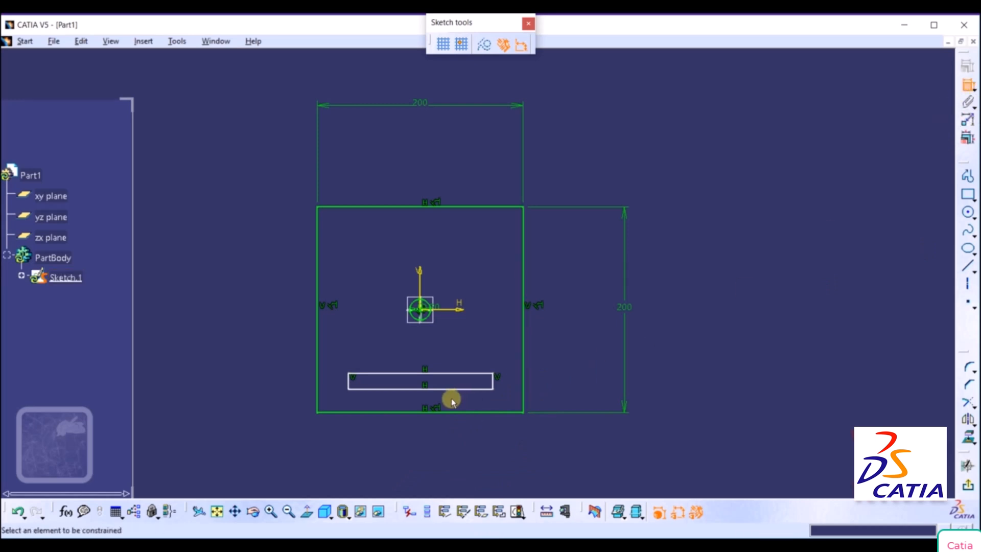
left_click(415, 390)
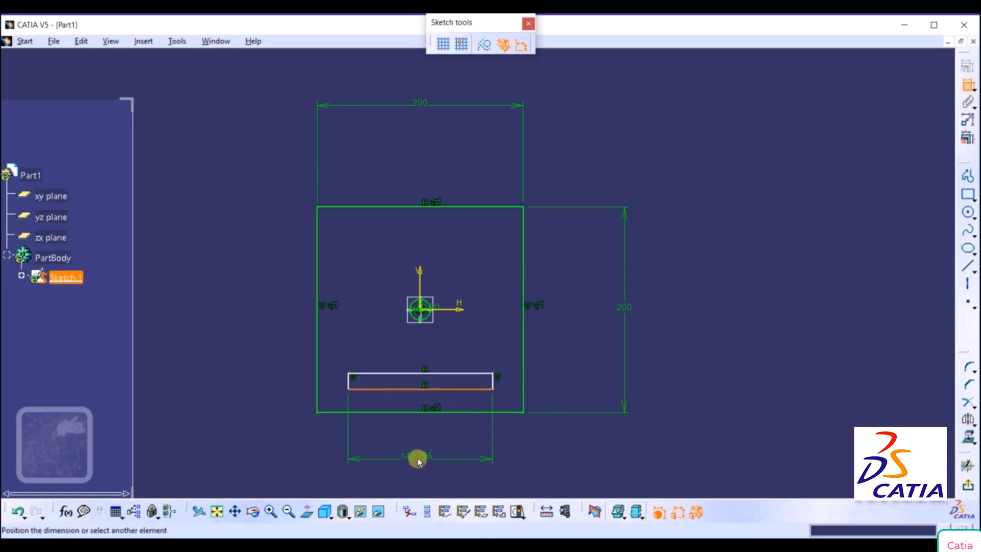
left_click(418, 456)
double_click(423, 457)
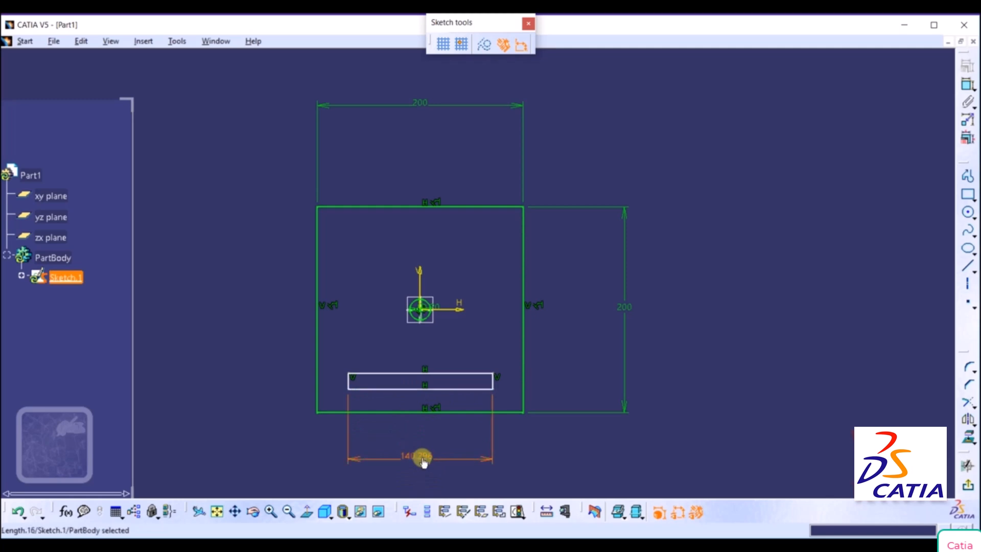
type("140")
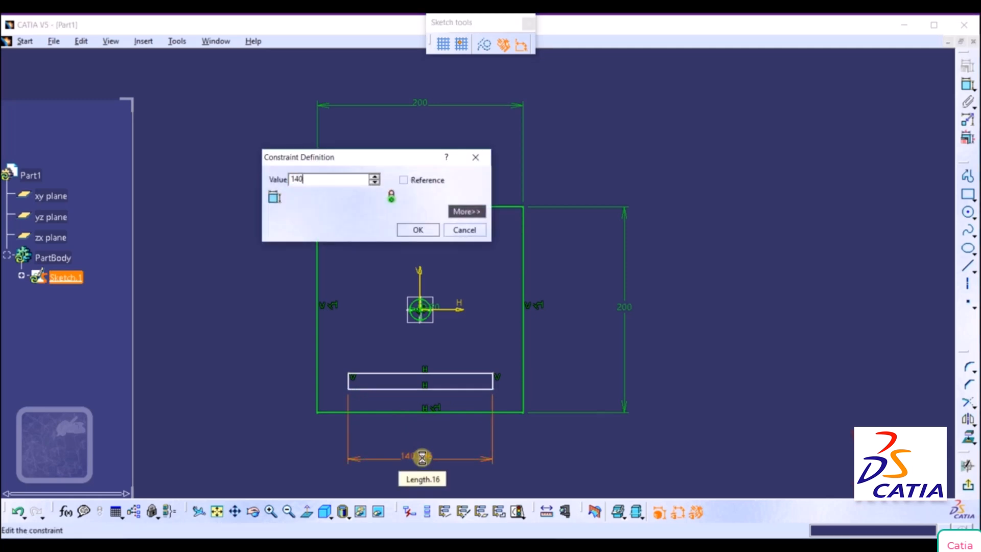
key("Return")
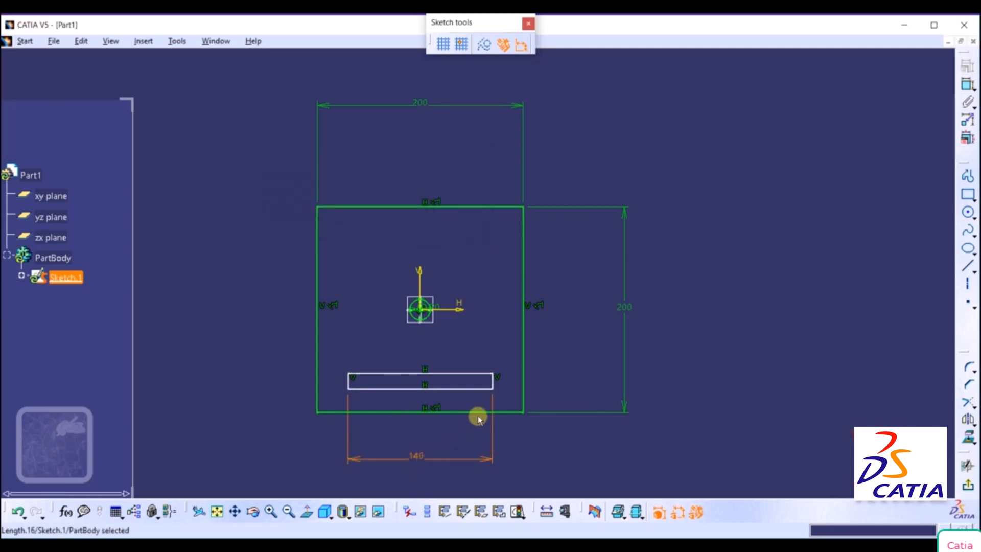
Dimension the lower rectangle's right side and set its height to 20 mm.
left_click(493, 380)
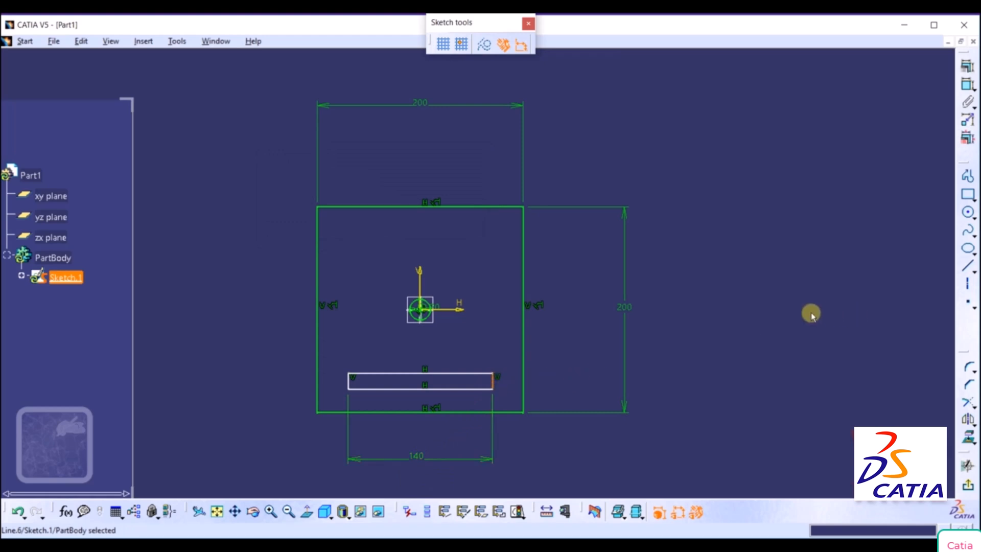
left_click(967, 86)
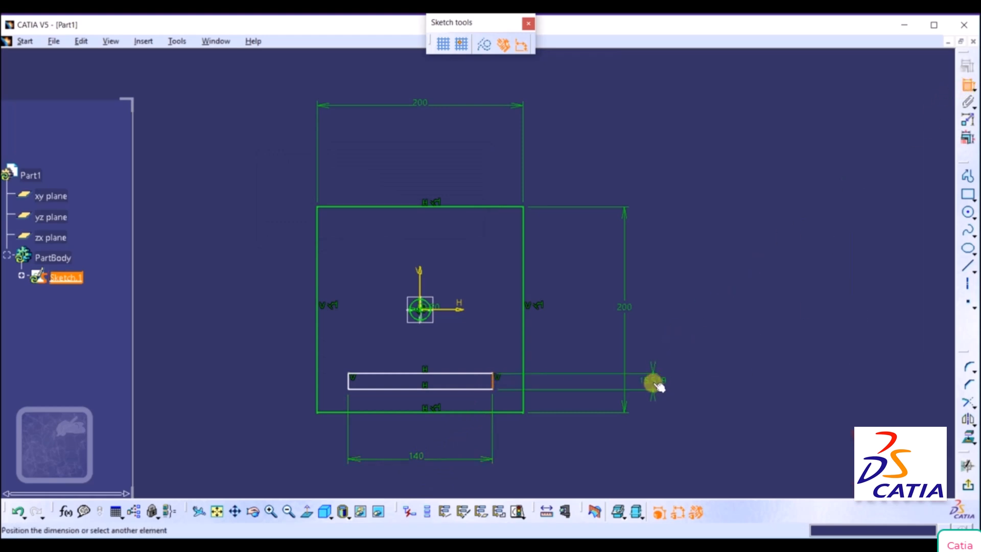
left_click(652, 384)
double_click(653, 384)
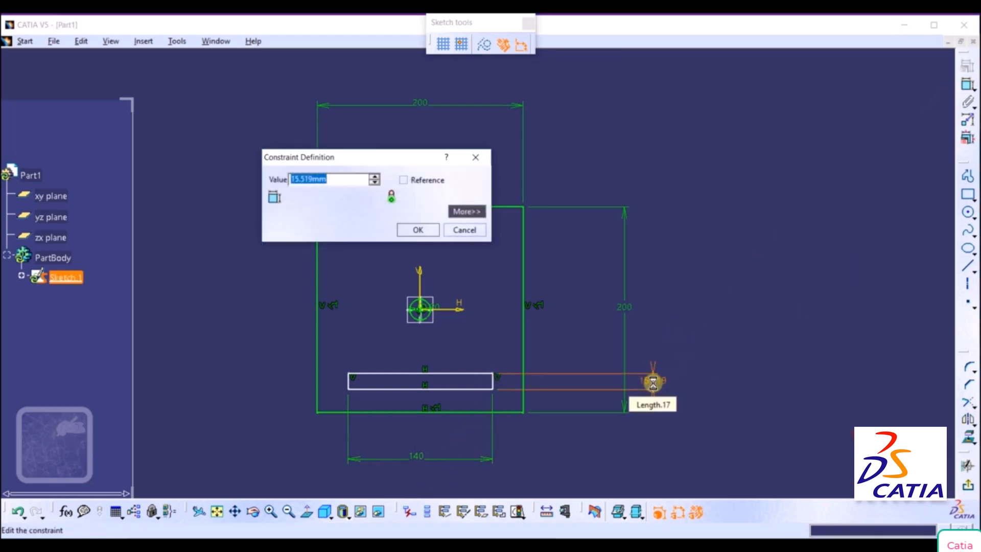
type("20")
key("Return")
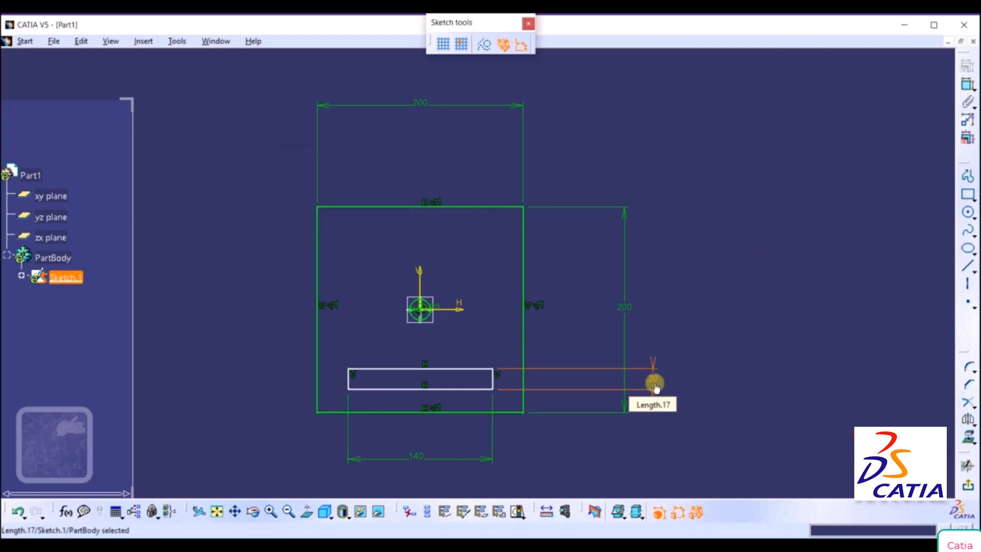
left_click(815, 371)
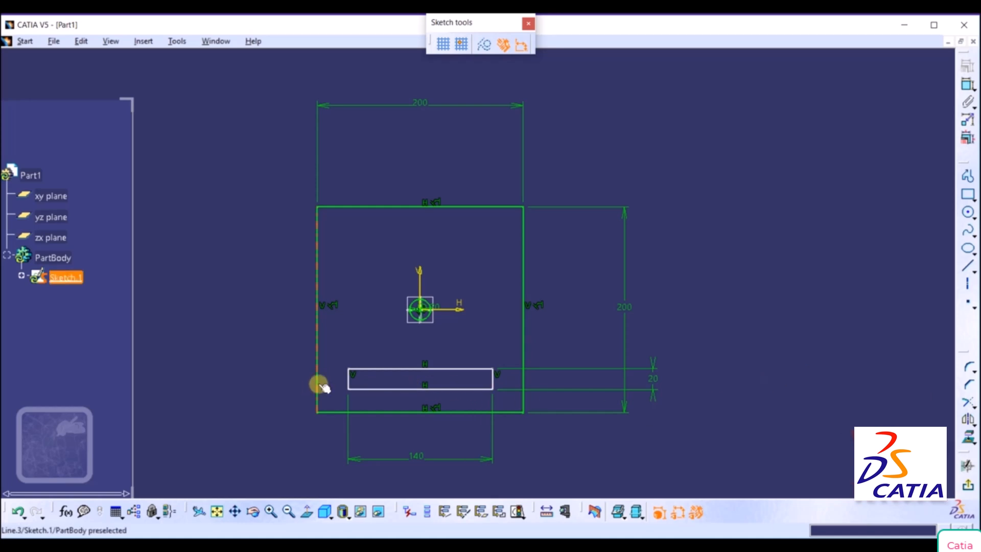
Dimension the distance between the plate's left edge and the lower rectangle's left side, setting it to 30 mm.
left_click(967, 84)
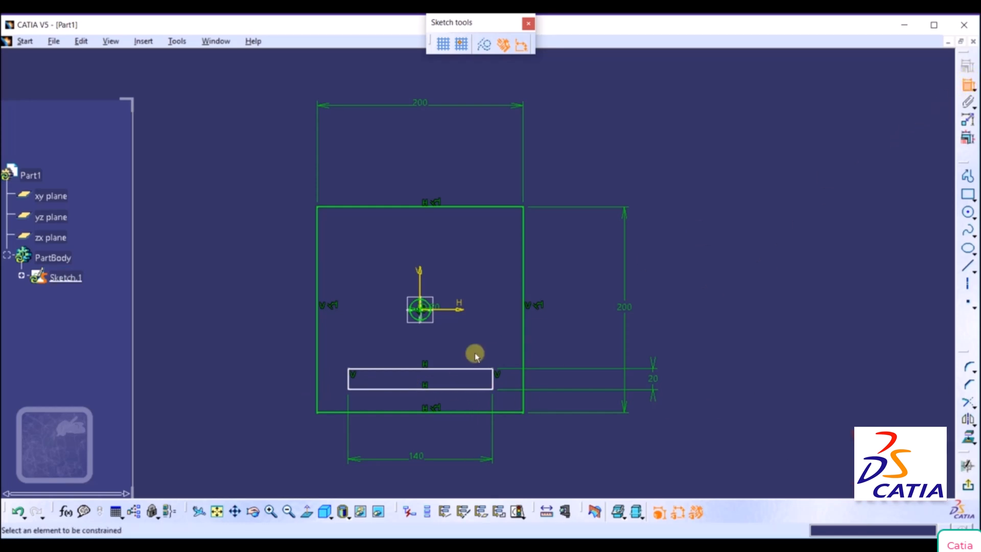
left_click(317, 381)
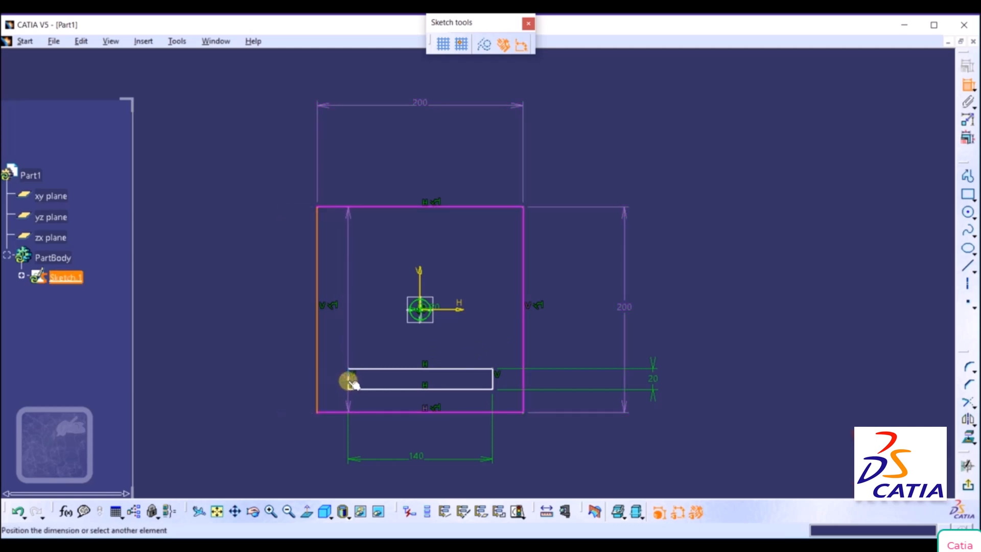
left_click(348, 382)
left_click(334, 450)
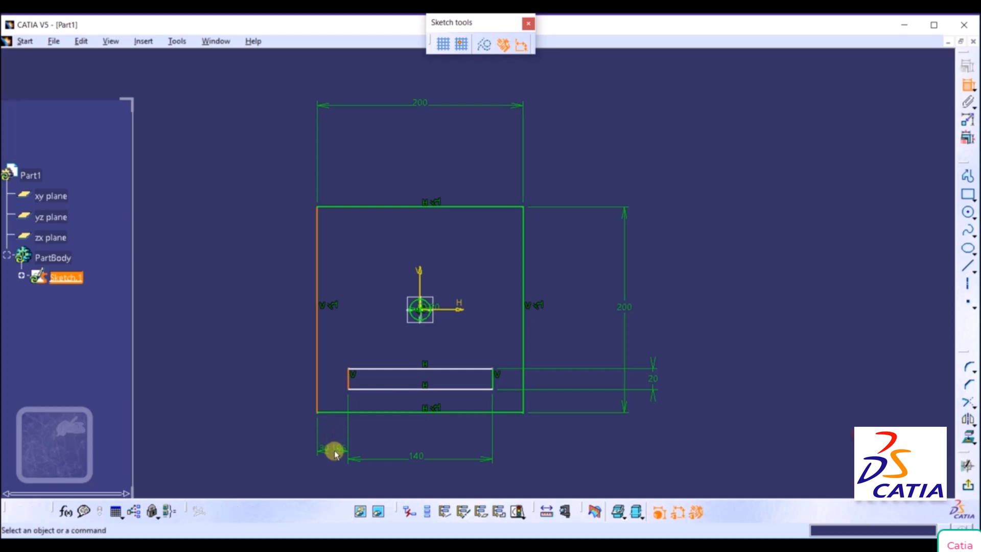
double_click(334, 449)
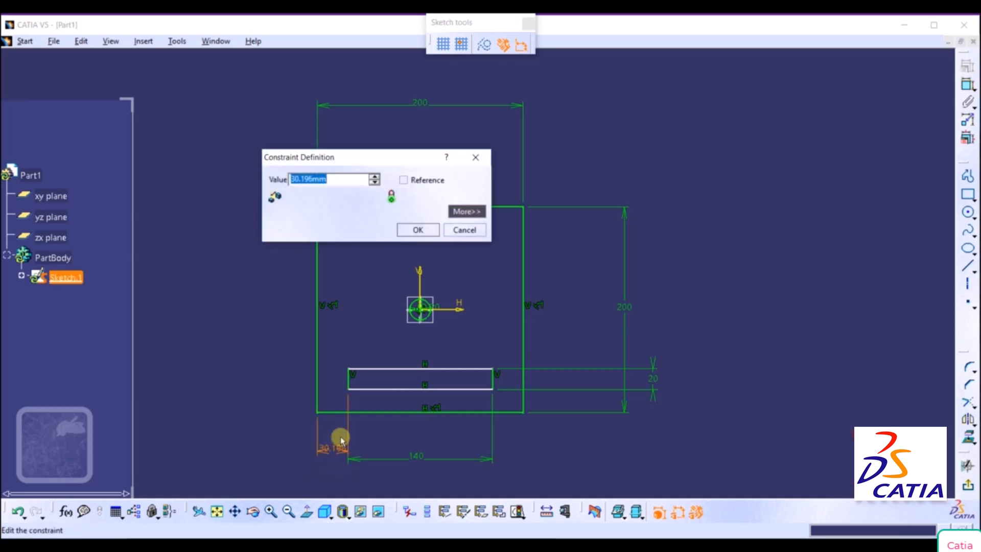
type("30")
key("Return")
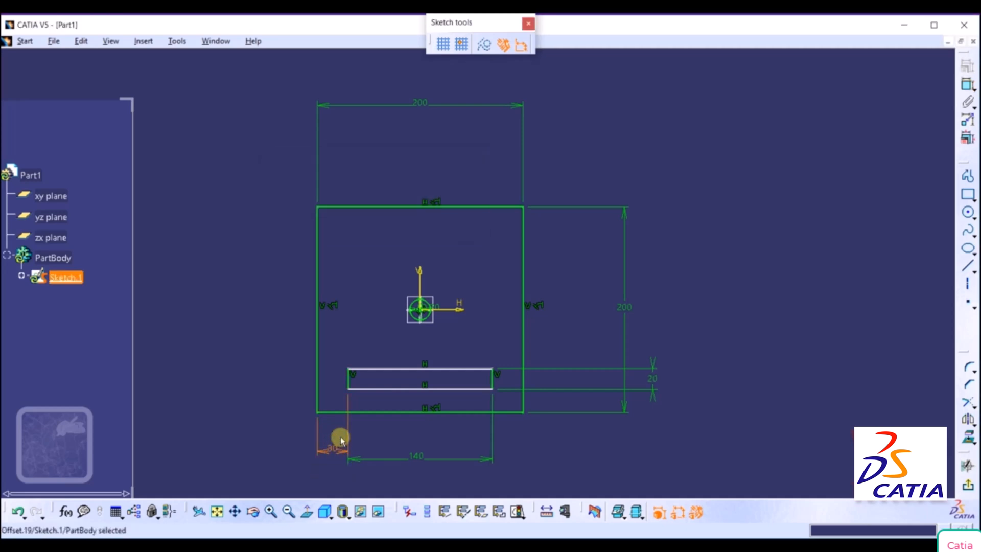
Draw a circle with a radius of 10 mm centered on the midpoint of the lower rectangle's left side.
mouse_move(549, 326)
middle_mouse_down()
mouse_move(587, 251)
mouse_move(580, 271)
middle_mouse_up()
middle_click_drag(515, 299, 541, 229)
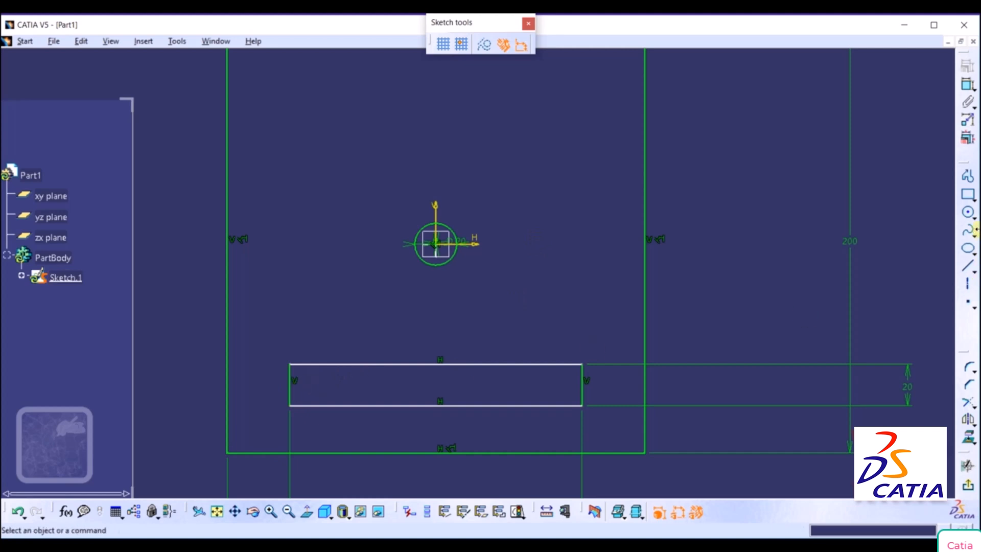
left_click(972, 216)
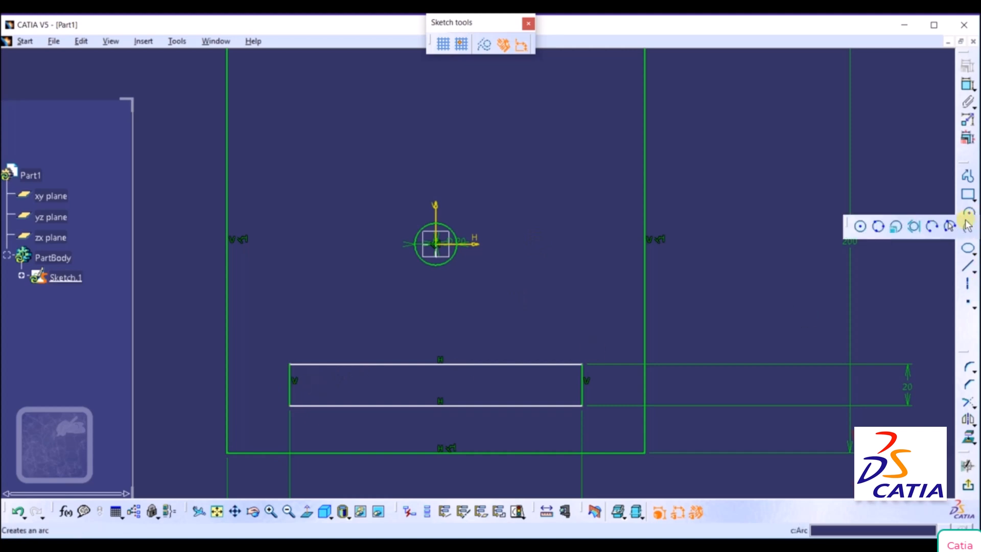
left_click(860, 226)
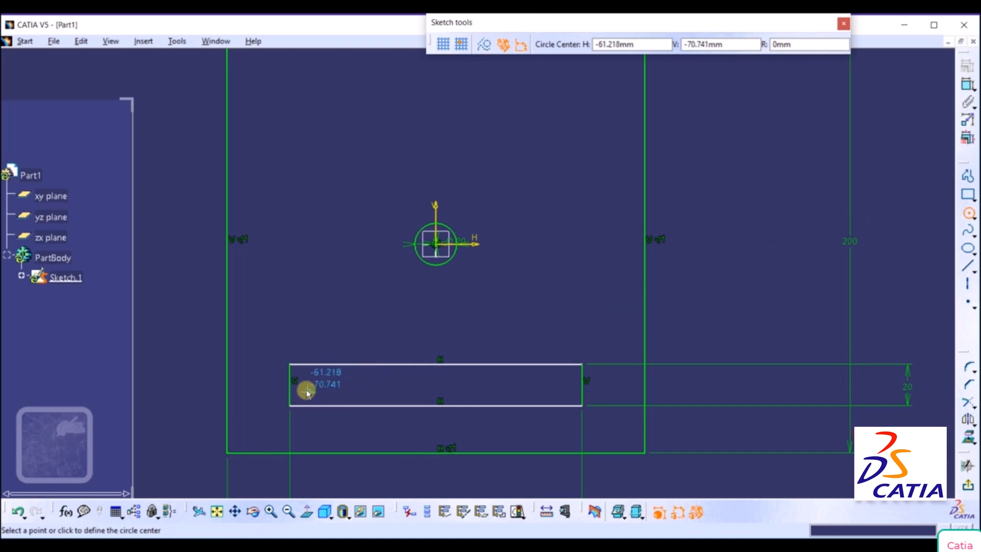
right_click(290, 386)
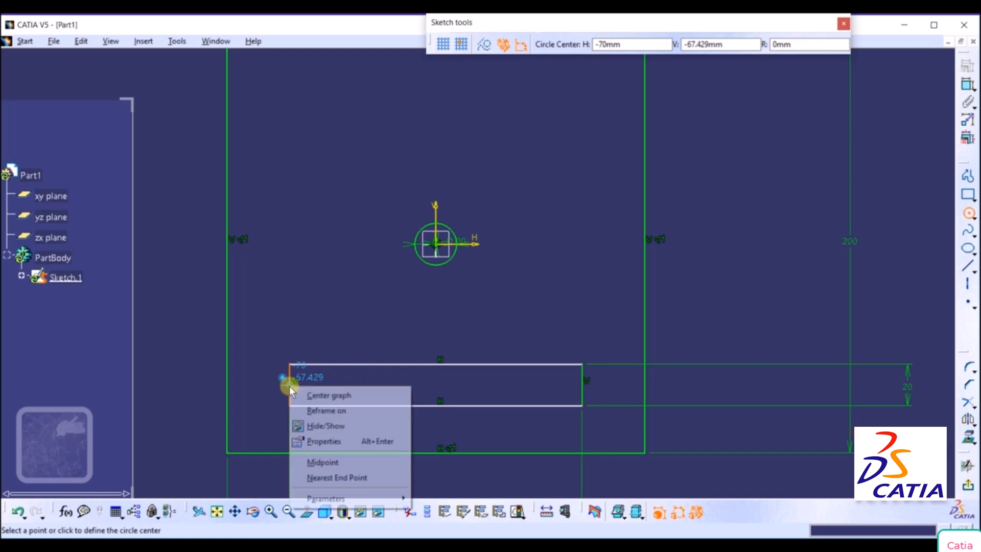
left_click(329, 462)
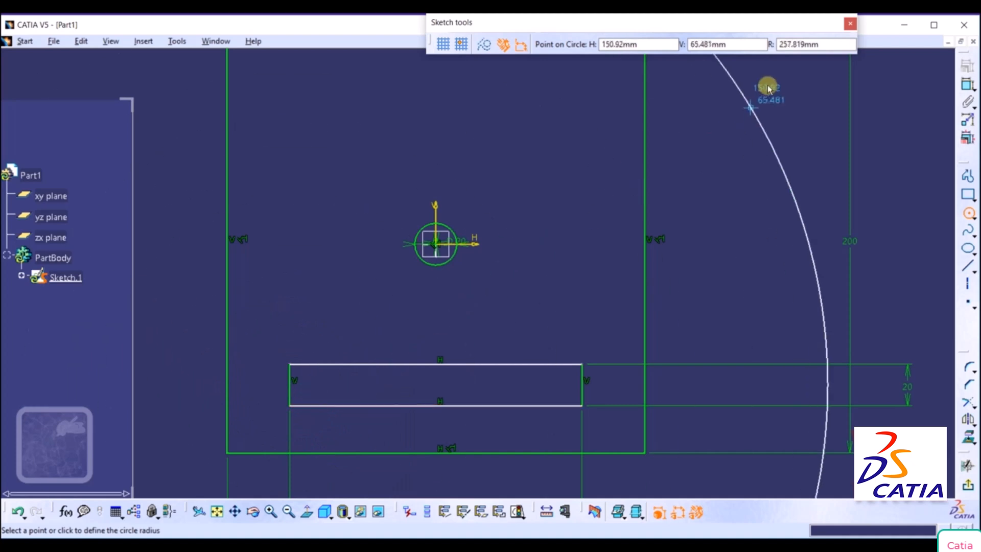
left_click(824, 45)
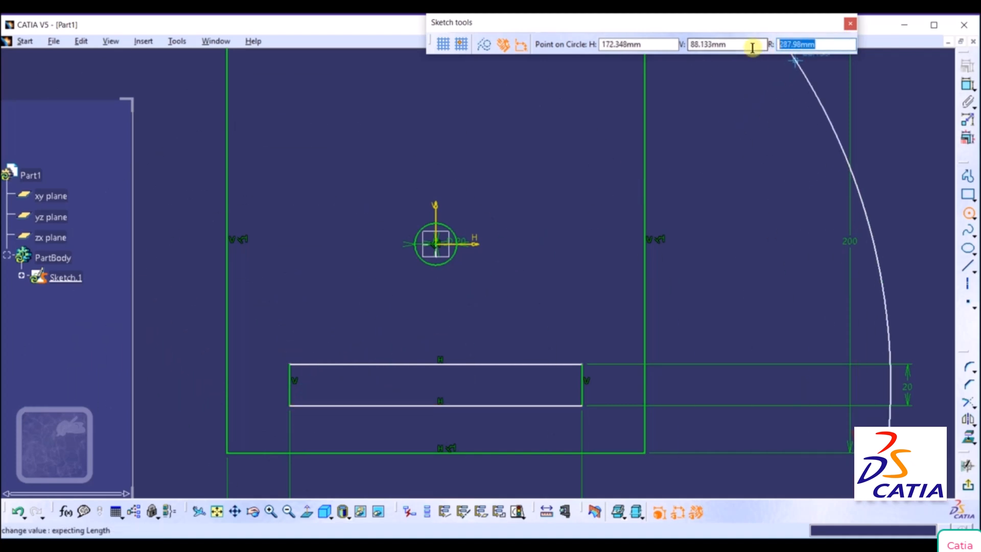
type("10")
key("Return")
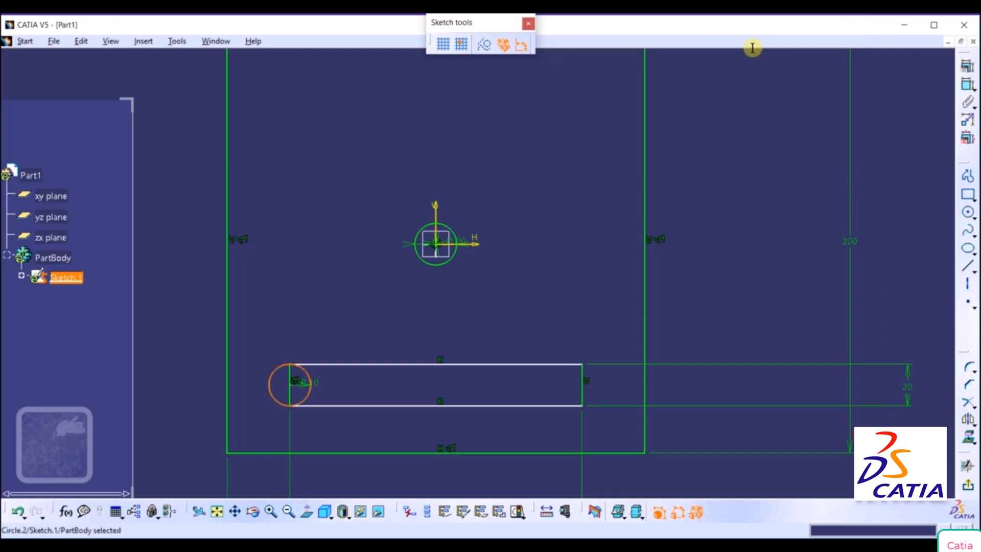
Draw a circle with a radius of 10 mm centered on the midpoint of the lower rectangle's right side.
left_click(972, 217)
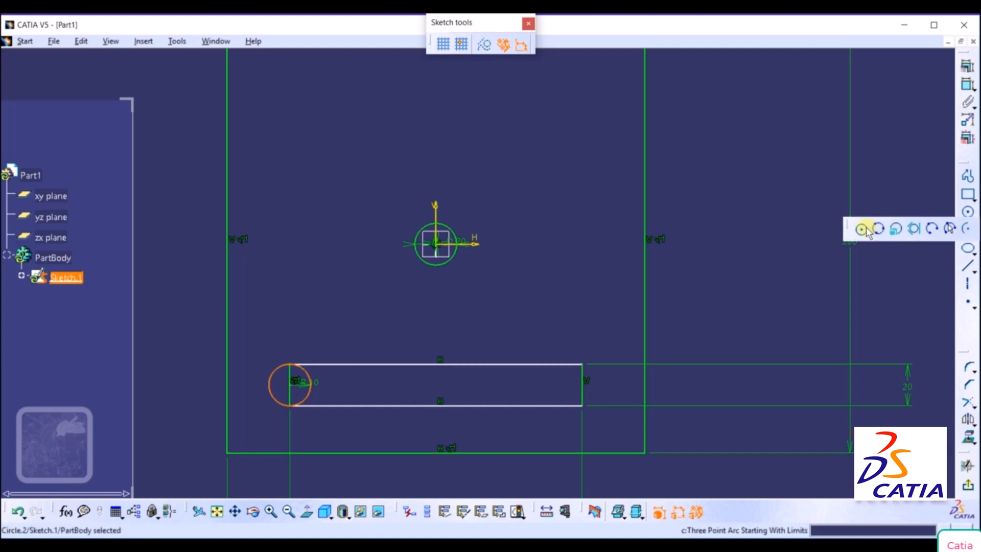
left_click(864, 228)
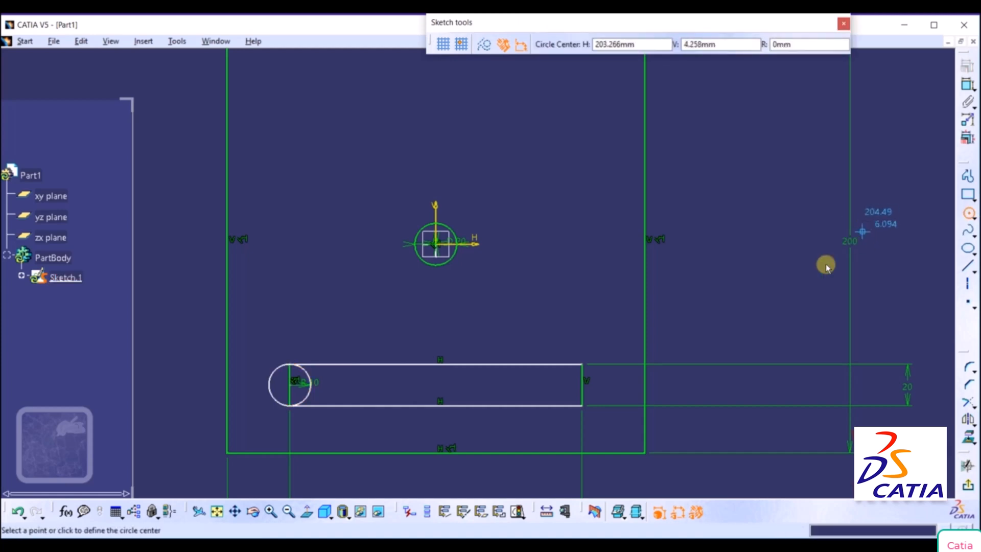
right_click(585, 392)
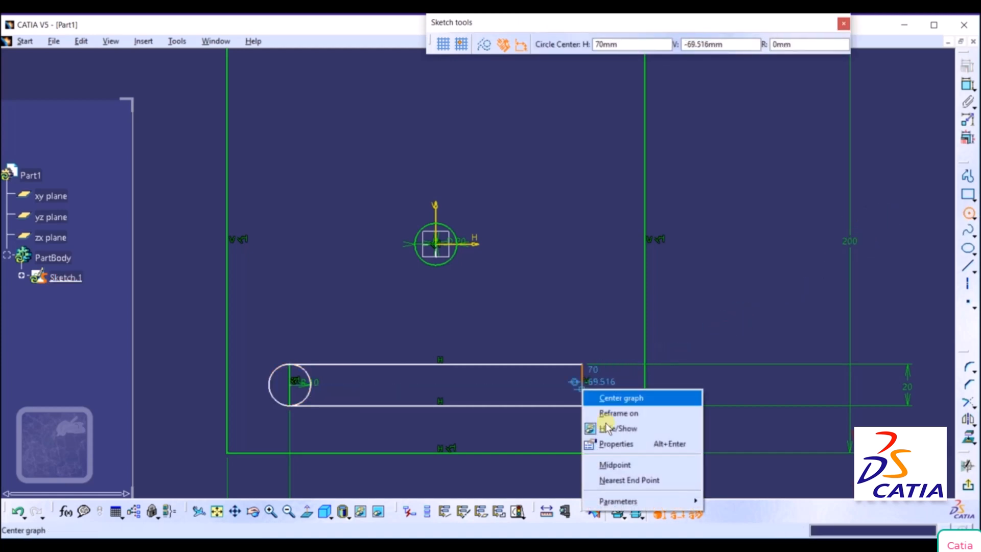
left_click(616, 464)
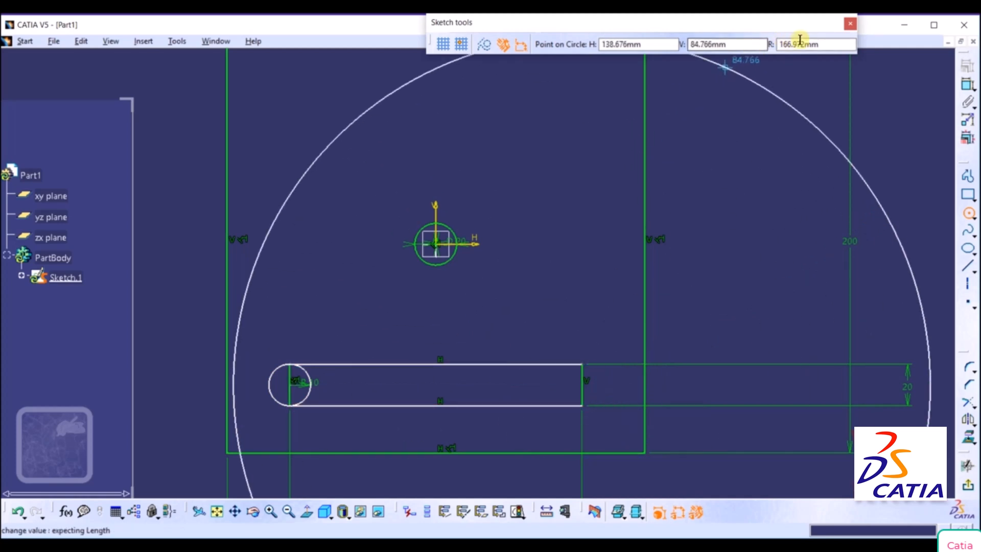
double_click(828, 42)
type("10")
key("Return")
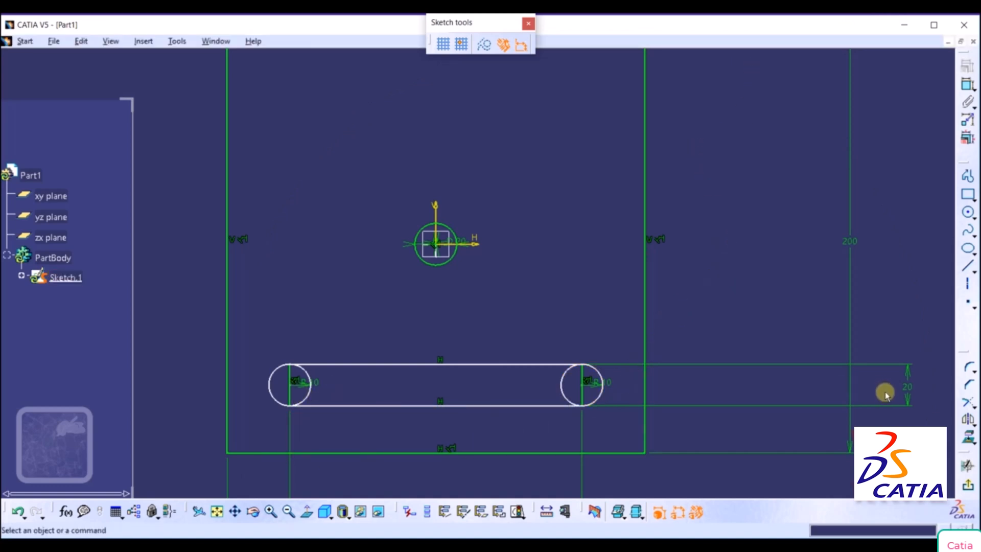
Quick-trim the inner halves of the two end circles on the lower rectangle, leaving only the outer half arcs.
left_click(973, 408)
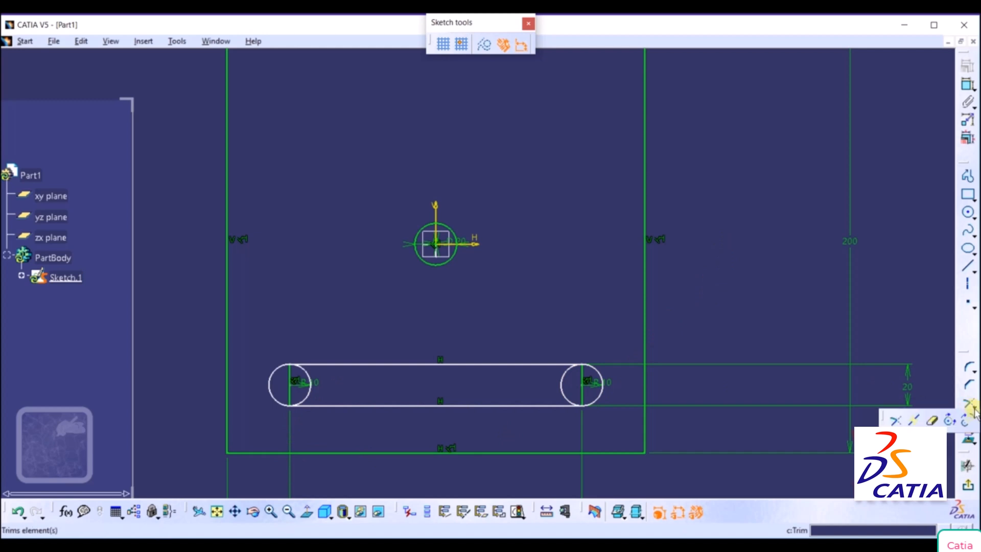
left_click(932, 420)
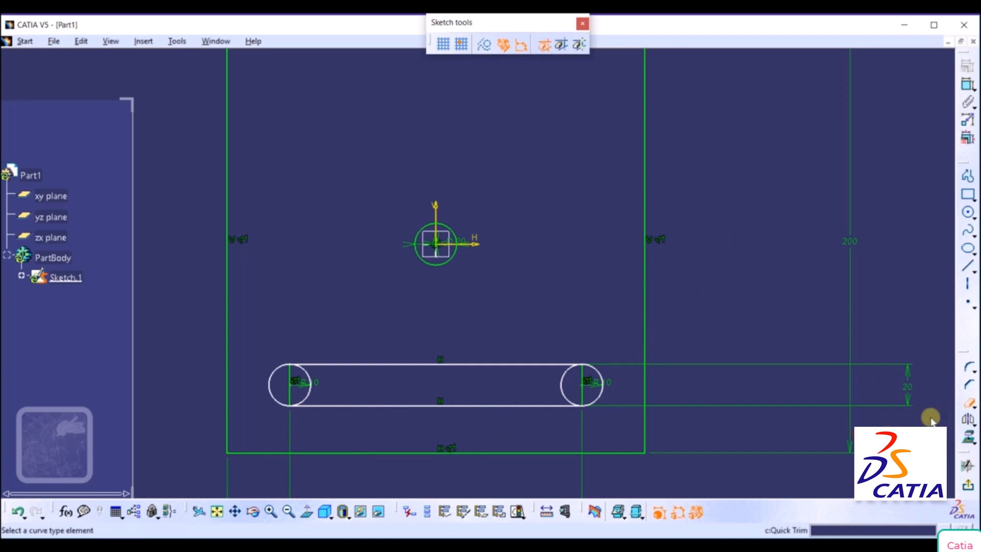
left_click(311, 391)
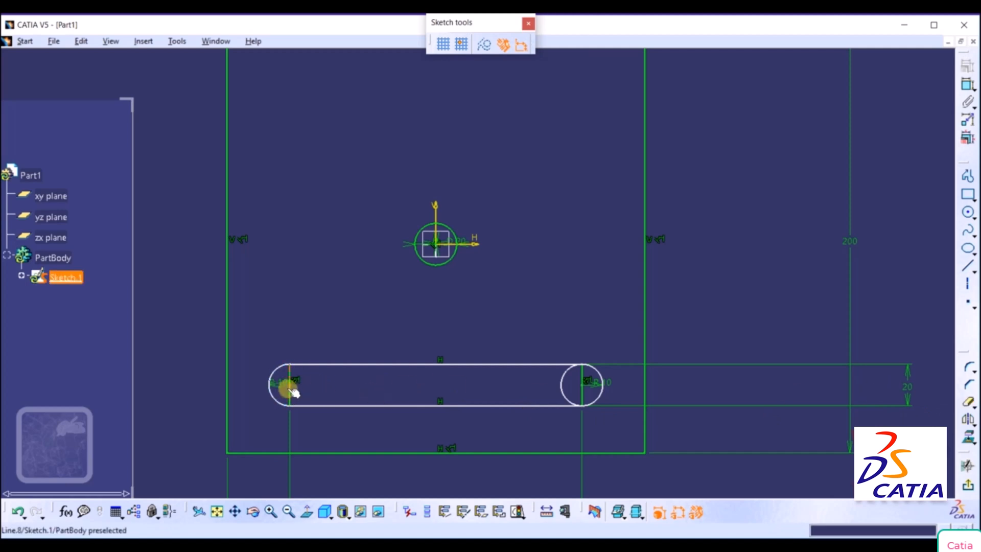
left_click(290, 388)
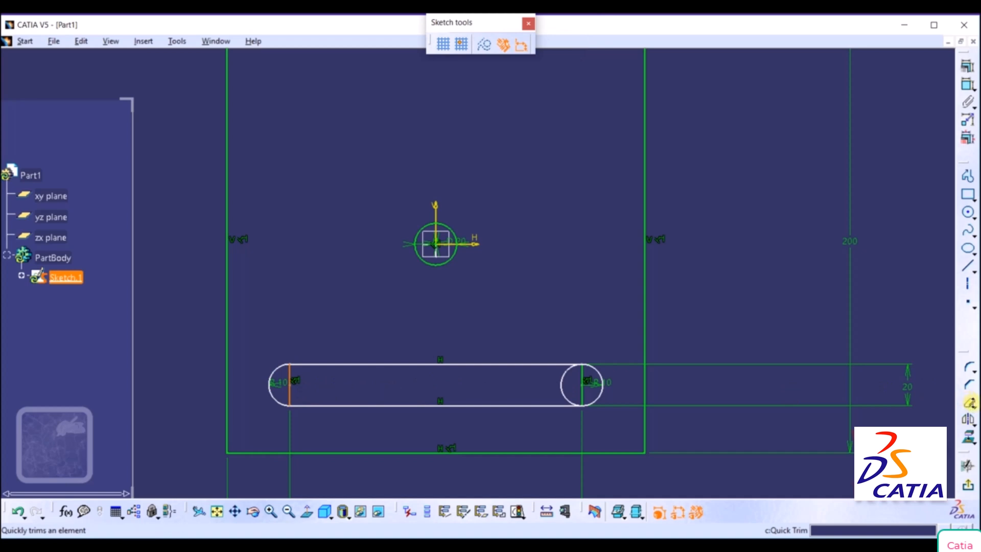
left_click(973, 407)
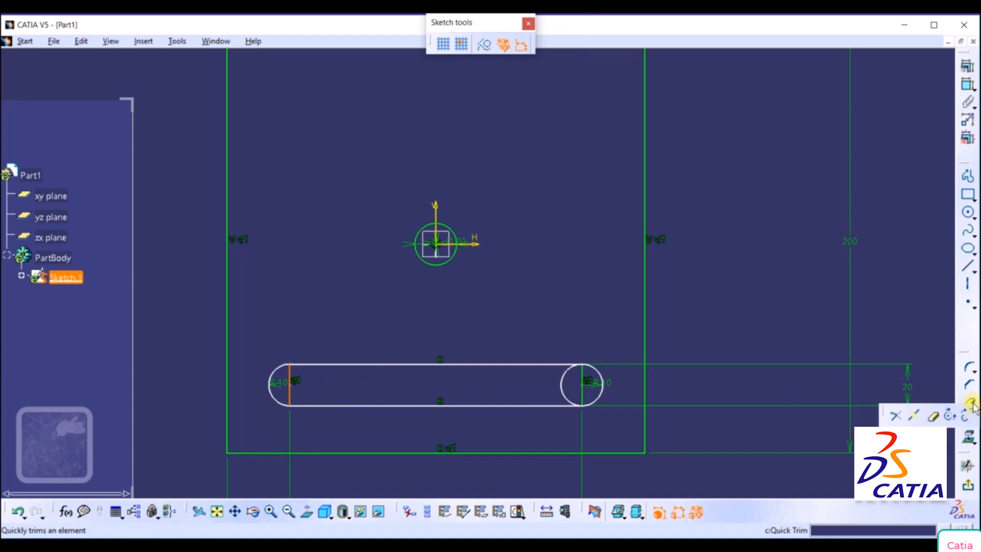
left_click(932, 417)
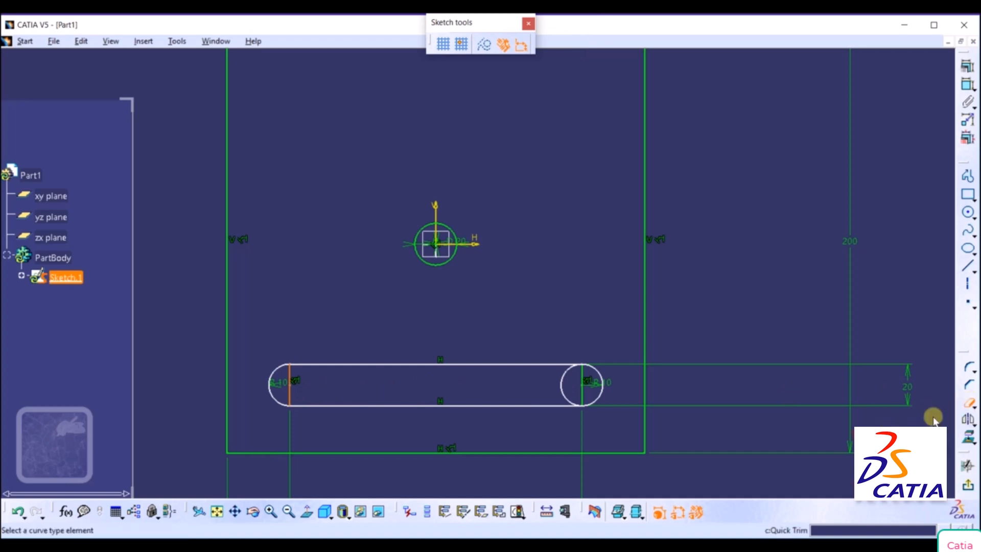
left_click(565, 379)
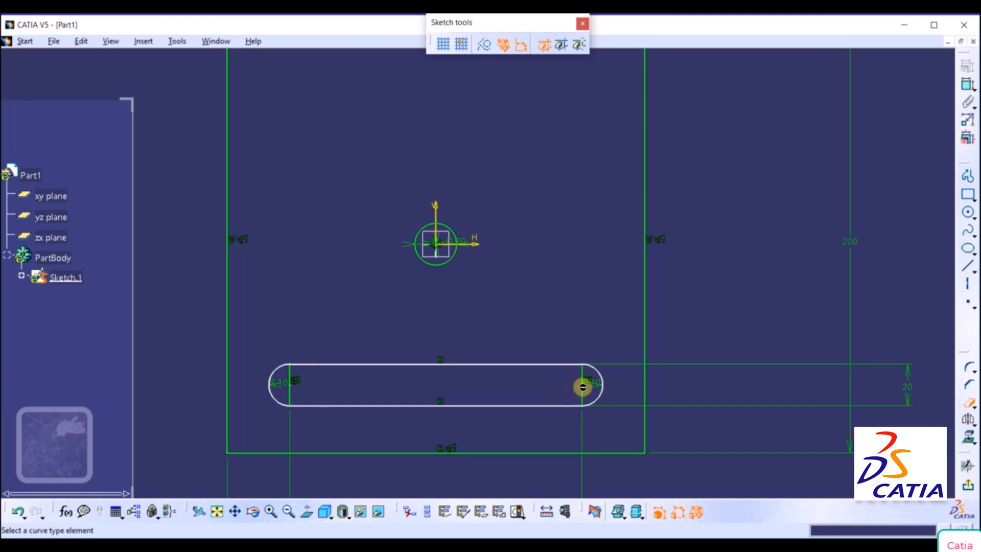
Trim away the slot's two inner vertical lines, accepting the length-to-distance conversion and the midpoint constraint change.
left_click(583, 392)
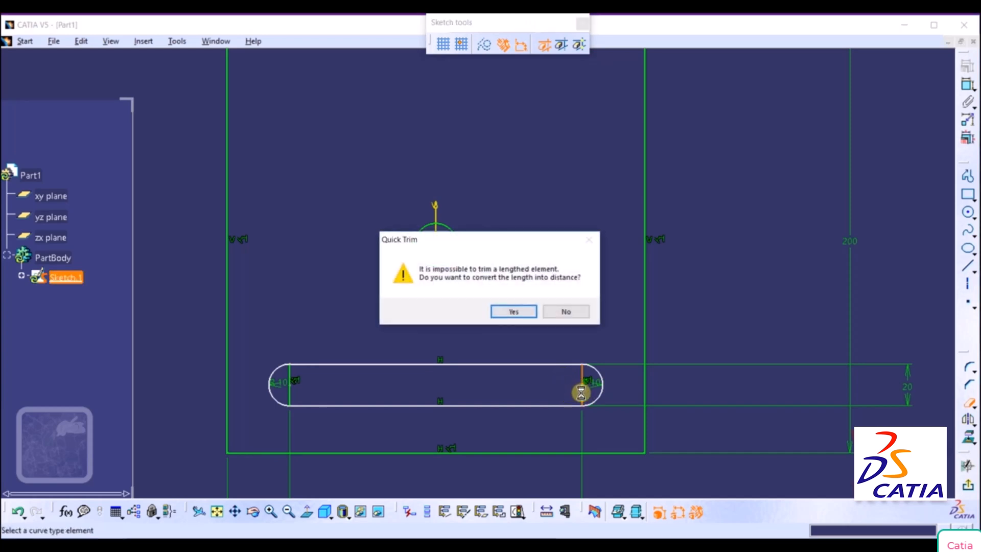
left_click(514, 310)
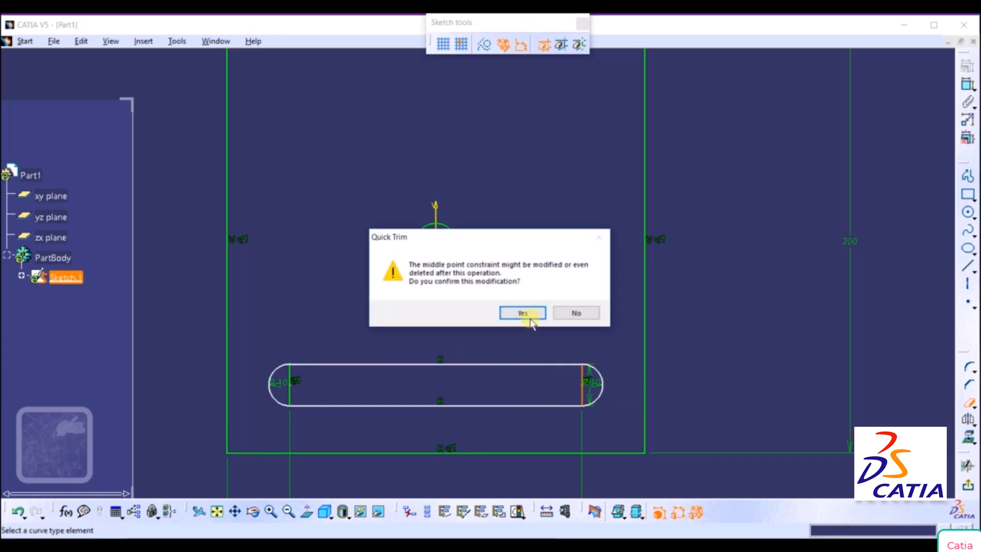
key("Return")
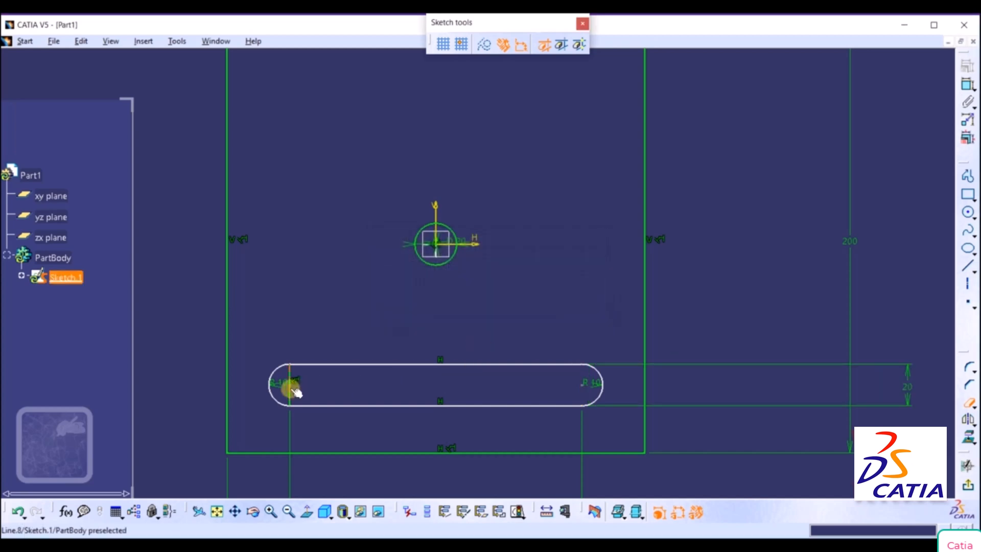
left_click(291, 391)
left_click(517, 310)
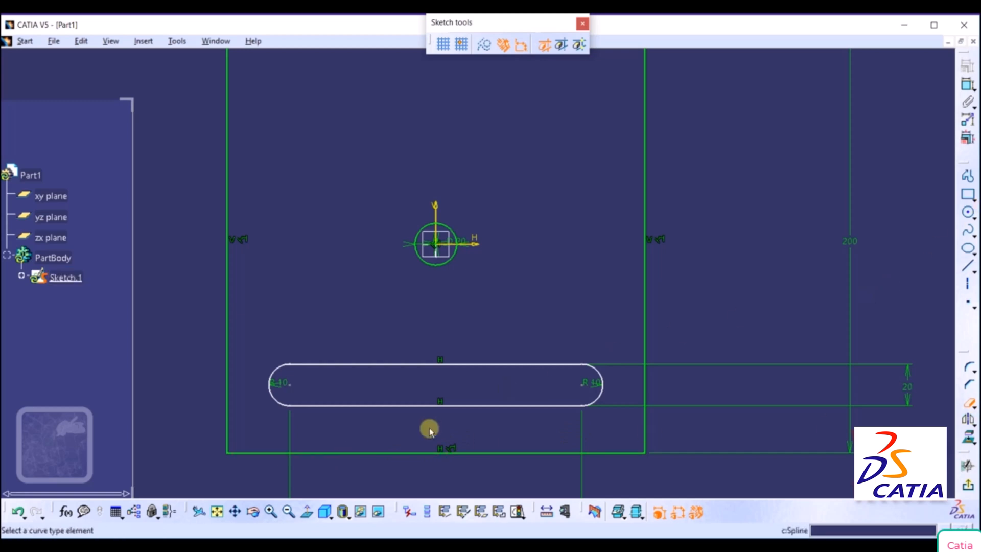
Switch to the OneNote reference drawing to check the slot's height above the plate's bottom edge, and return to CATIA.
left_click(444, 544)
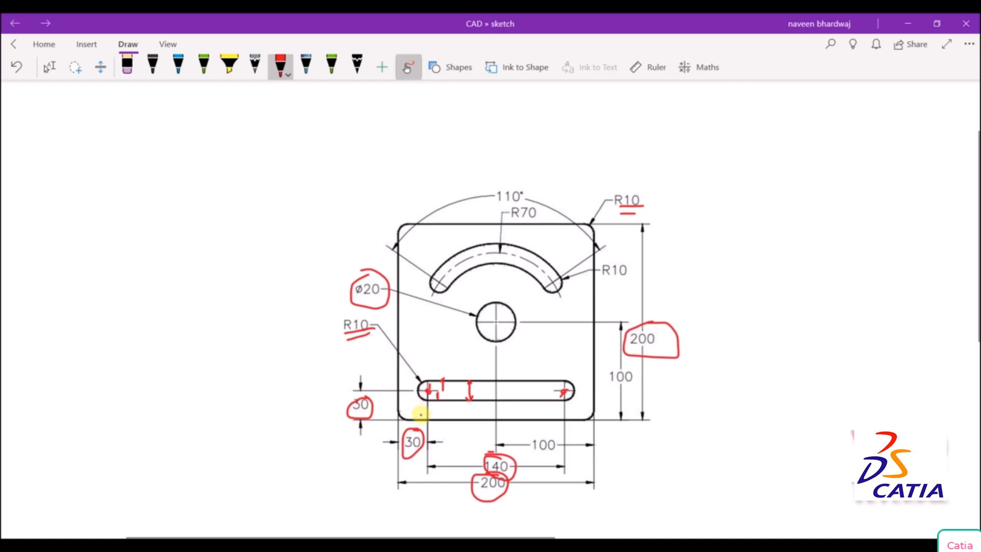
left_click_drag(448, 420, 471, 419)
left_click(492, 545)
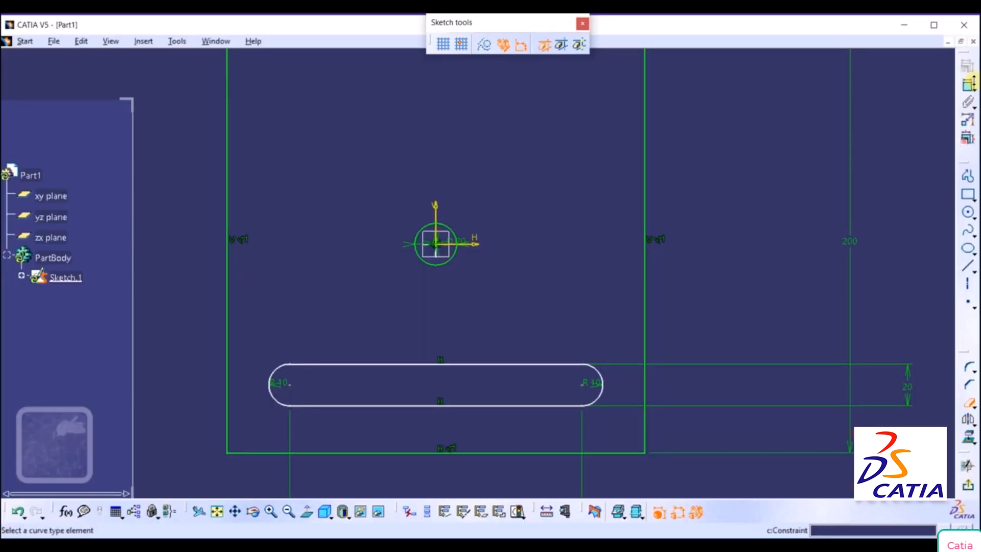
Dimension the distance between the plate's bottom edge and the slot's left arc center, setting it to 30 mm.
left_click(366, 452)
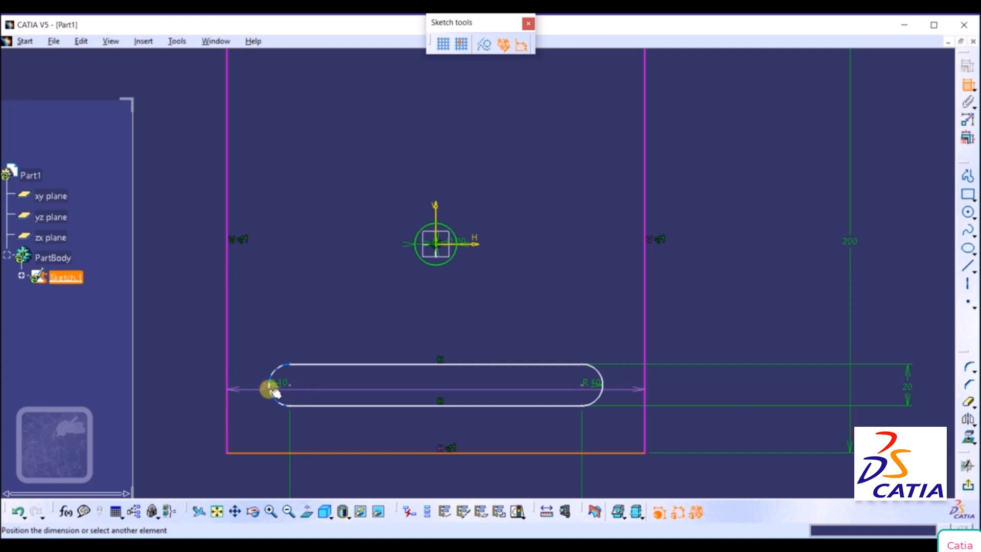
left_click(290, 385)
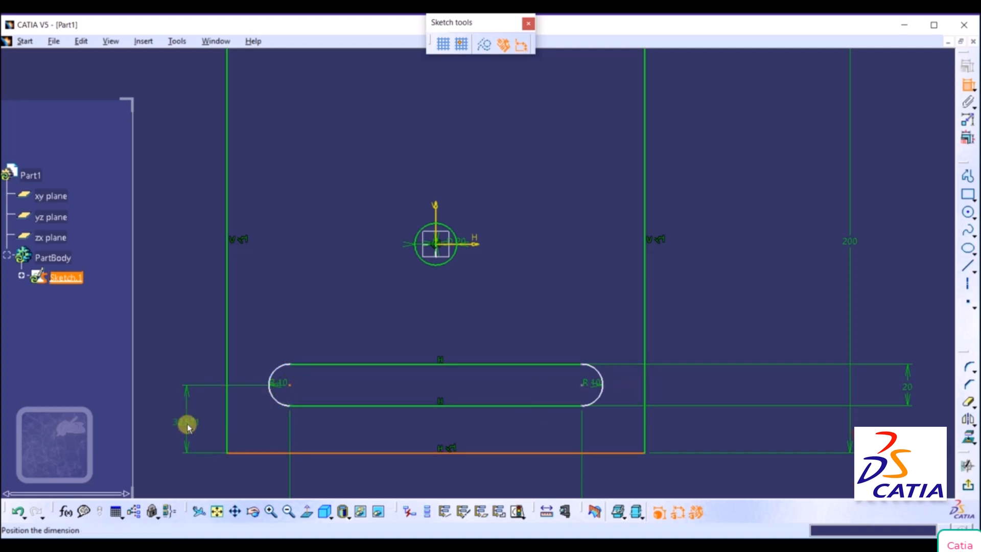
left_click(187, 425)
double_click(187, 425)
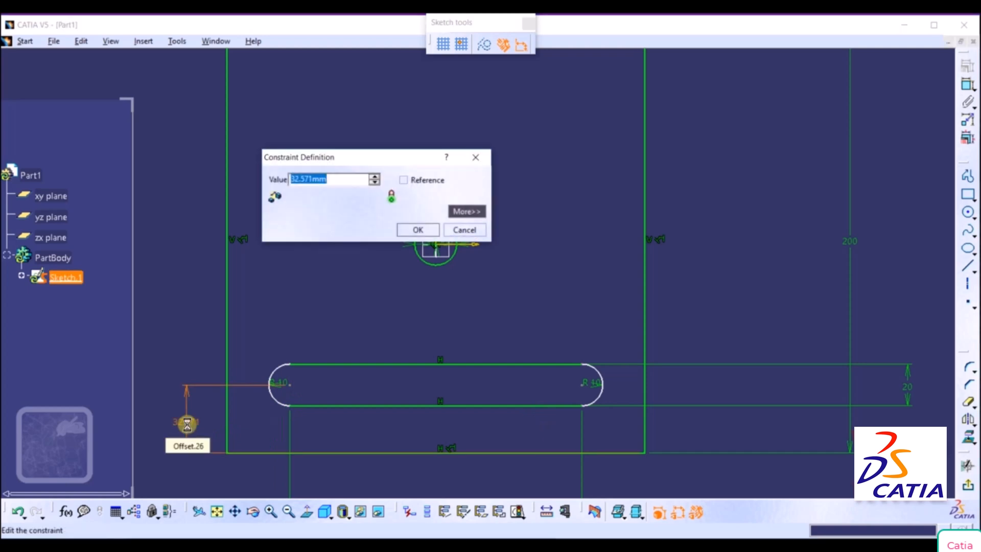
type("30")
key("Return")
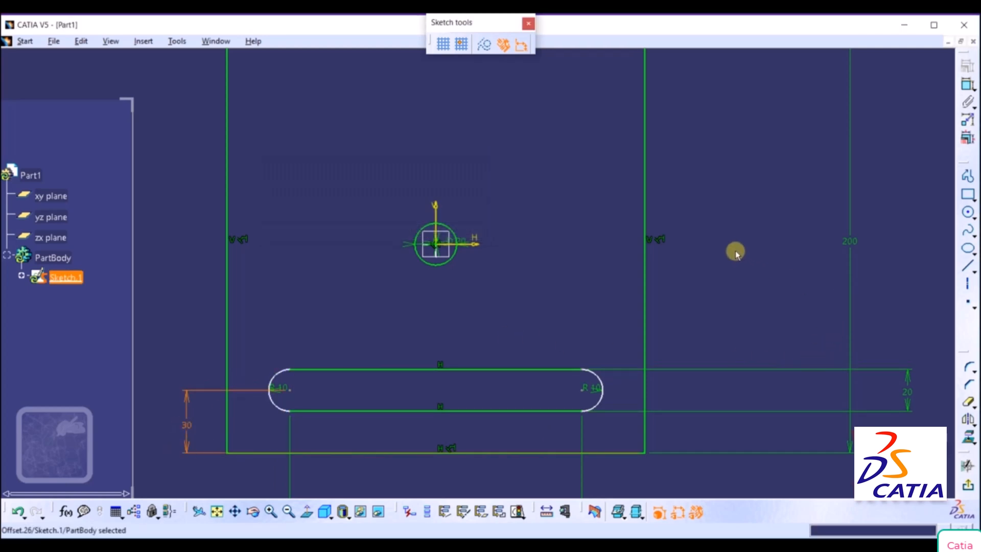
mouse_move(735, 247)
middle_mouse_down()
mouse_move(714, 327)
mouse_move(718, 293)
middle_mouse_up()
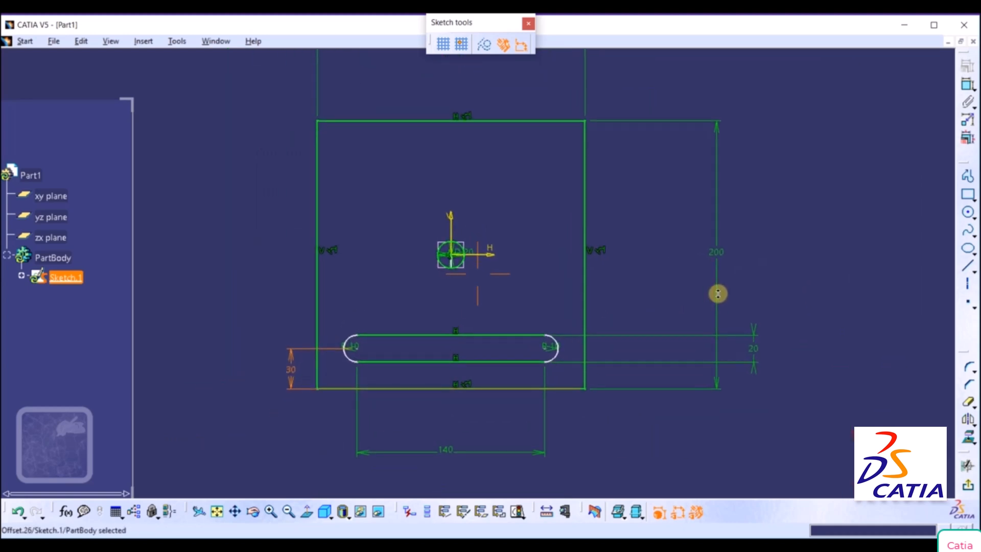
left_click(851, 243)
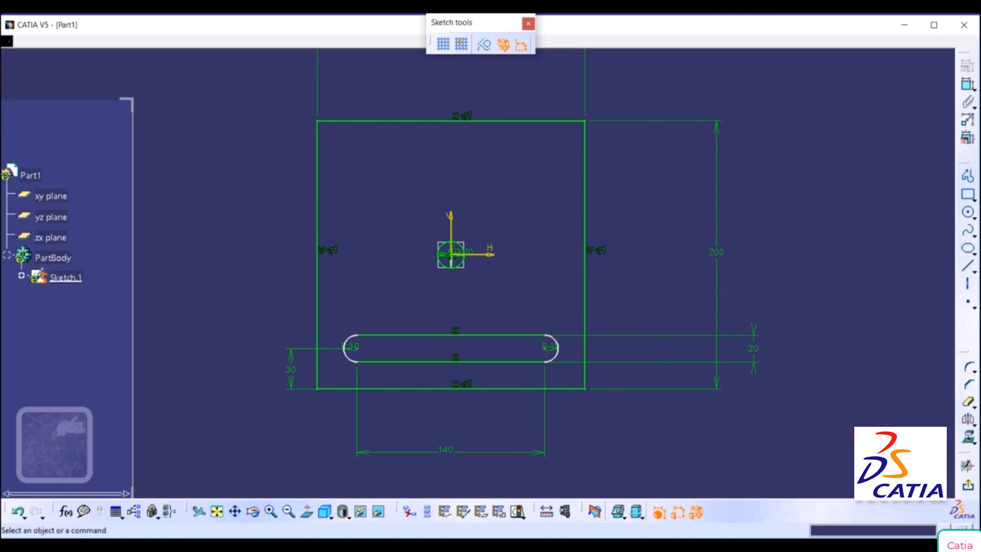
Switch to the OneNote reference drawing and undo all the red ink marks on it.
key("alt+Tab")
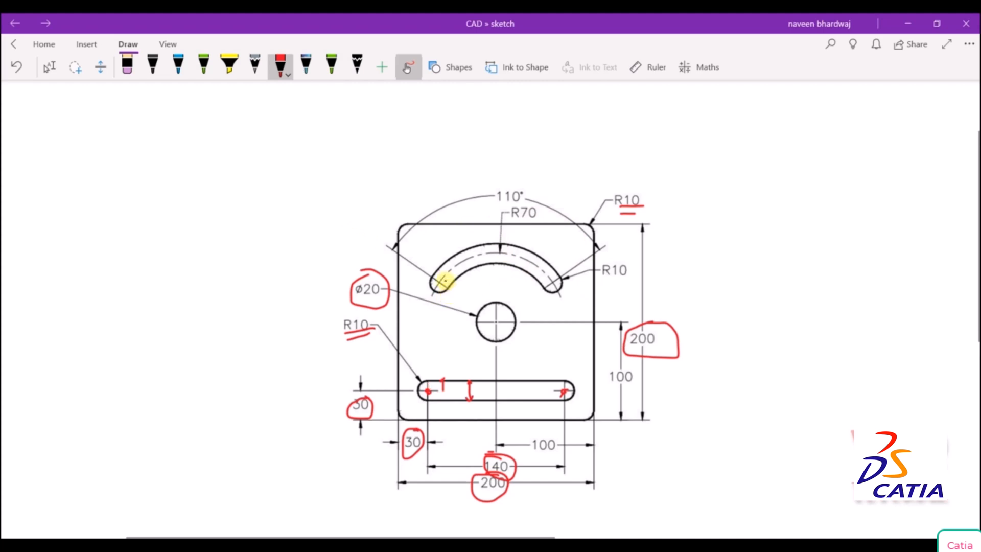
key("ctrl+z")
key("ctrl+z")
key("ctrl+z")
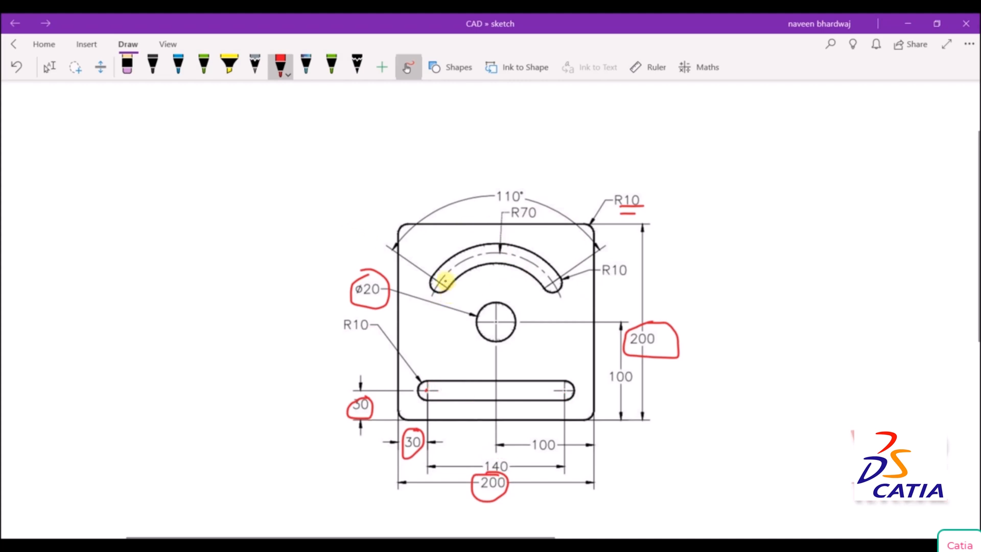
key("ctrl+z")
key("ctrl+z")
key("ctrl+z")
key("ctrl+z")
key("ctrl+z")
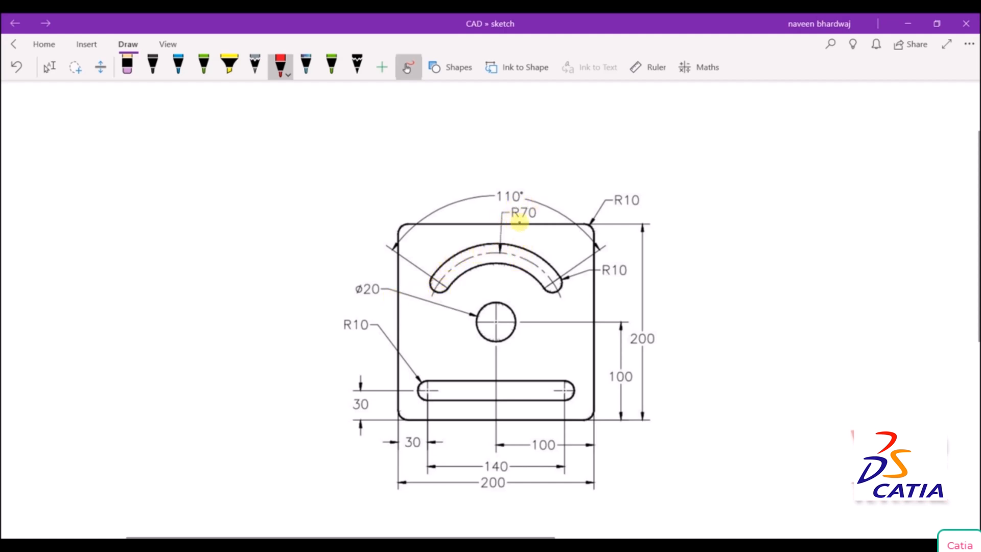
Underline the arc slot's R70 and R10 labels, mark its outer arc, and write 70 + 10 = 80 beside the drawing.
left_click_drag(518, 222, 544, 216)
left_click_drag(603, 280, 681, 280)
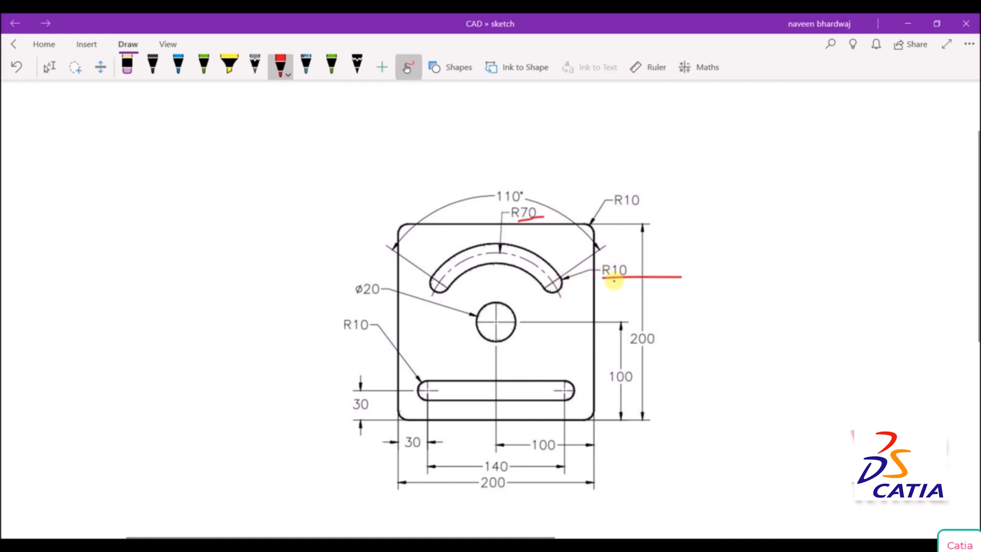
left_click_drag(607, 286, 654, 285)
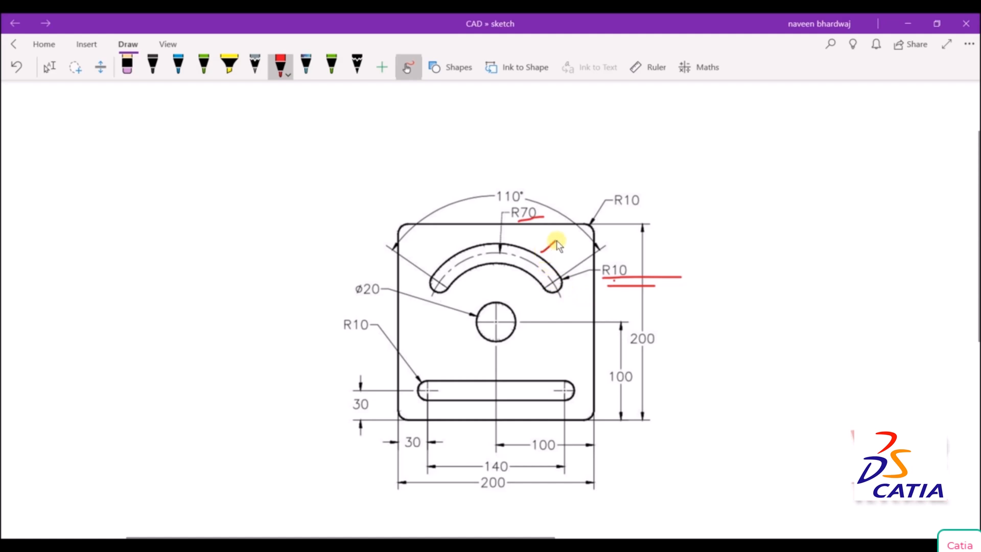
left_click_drag(538, 247, 556, 240)
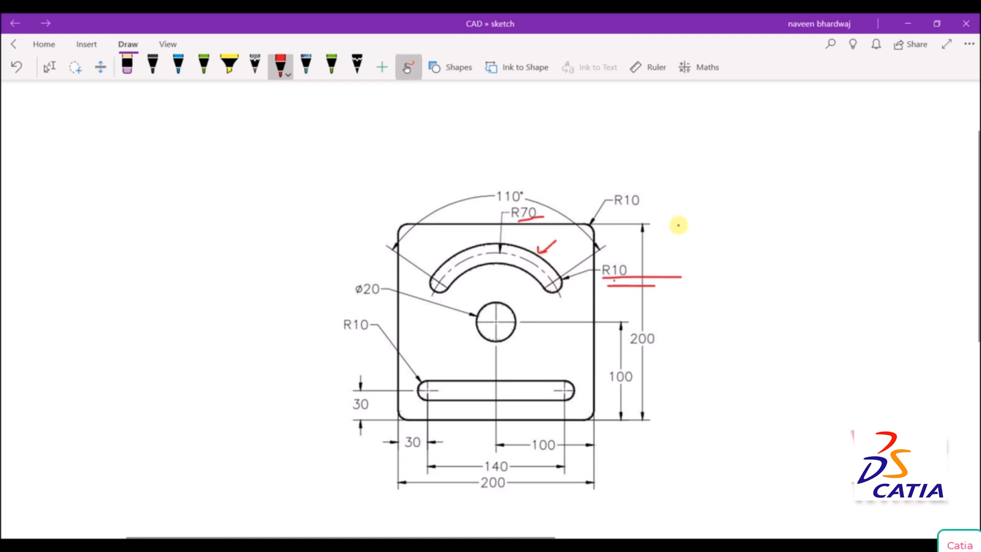
mouse_move(678, 224)
left_mouse_down()
mouse_move(693, 242)
mouse_move(701, 225)
mouse_move(735, 228)
mouse_move(727, 249)
left_mouse_up()
mouse_move(759, 211)
left_mouse_down()
mouse_move(754, 244)
mouse_move(774, 220)
mouse_move(833, 234)
mouse_move(842, 212)
mouse_move(856, 236)
mouse_move(861, 221)
left_mouse_up()
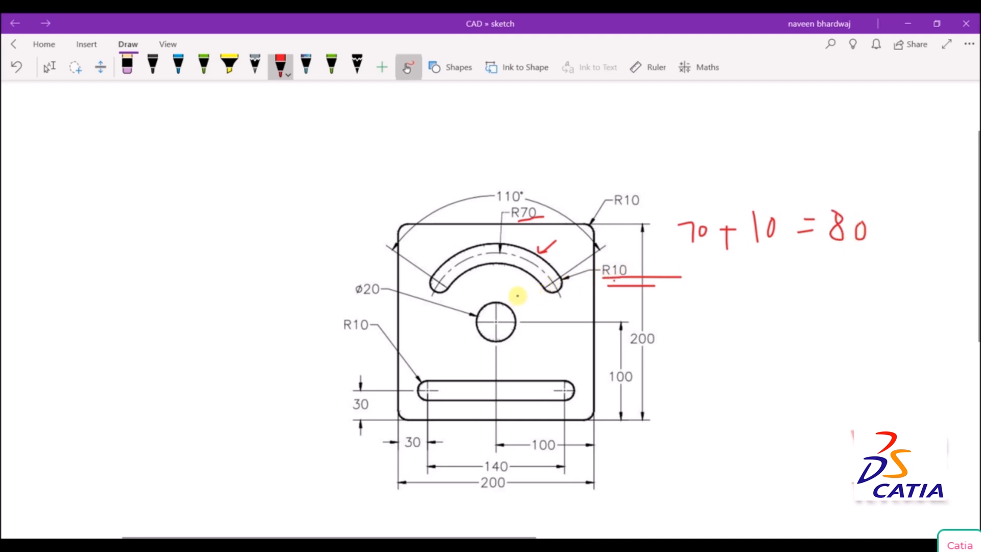
Mark the arc slot's inner arc, circle its R10 label, and write out the 70 - 10 calculation beside the drawing.
left_click_drag(517, 295, 526, 280)
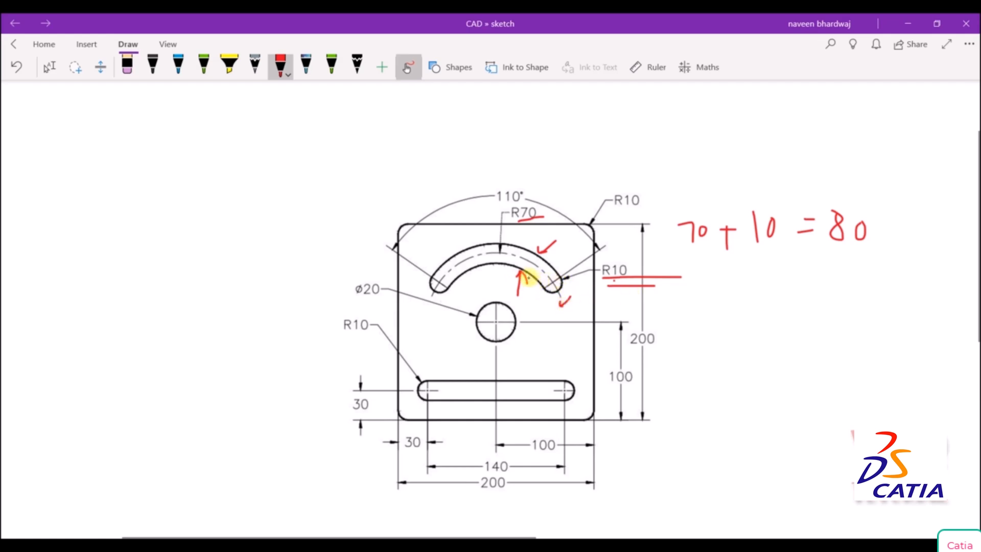
mouse_move(707, 277)
left_mouse_down()
mouse_move(726, 296)
mouse_move(763, 287)
mouse_move(776, 299)
mouse_move(786, 280)
mouse_move(824, 286)
left_mouse_up()
left_click_drag(806, 299, 826, 294)
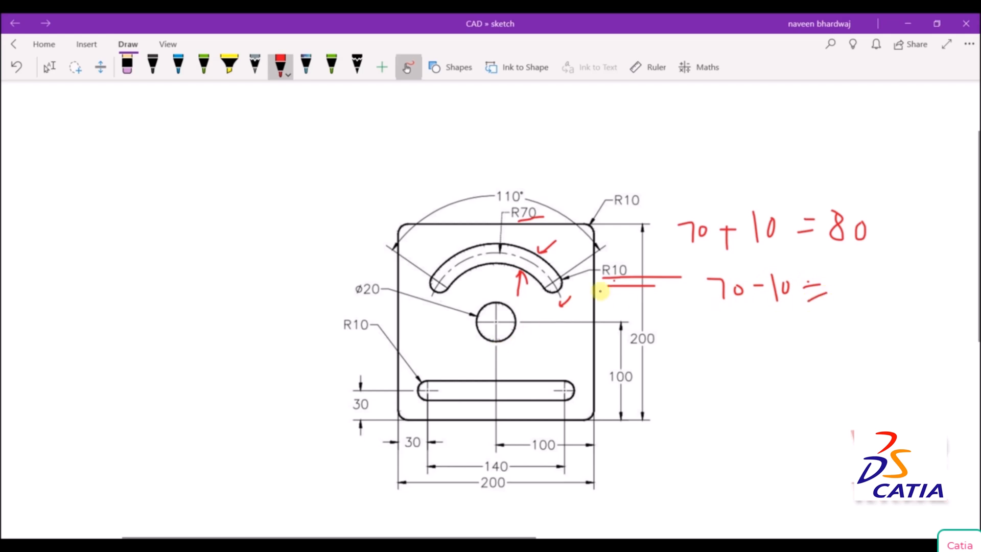
mouse_move(606, 283)
left_mouse_down()
mouse_move(624, 267)
mouse_move(595, 291)
left_mouse_up()
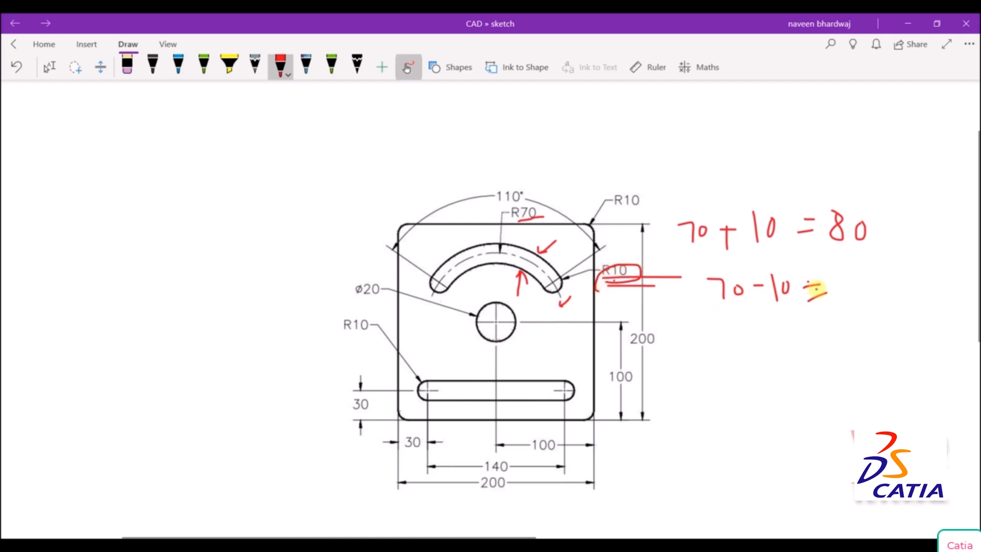
mouse_move(840, 276)
left_mouse_down()
mouse_move(832, 301)
mouse_move(856, 279)
left_mouse_up()
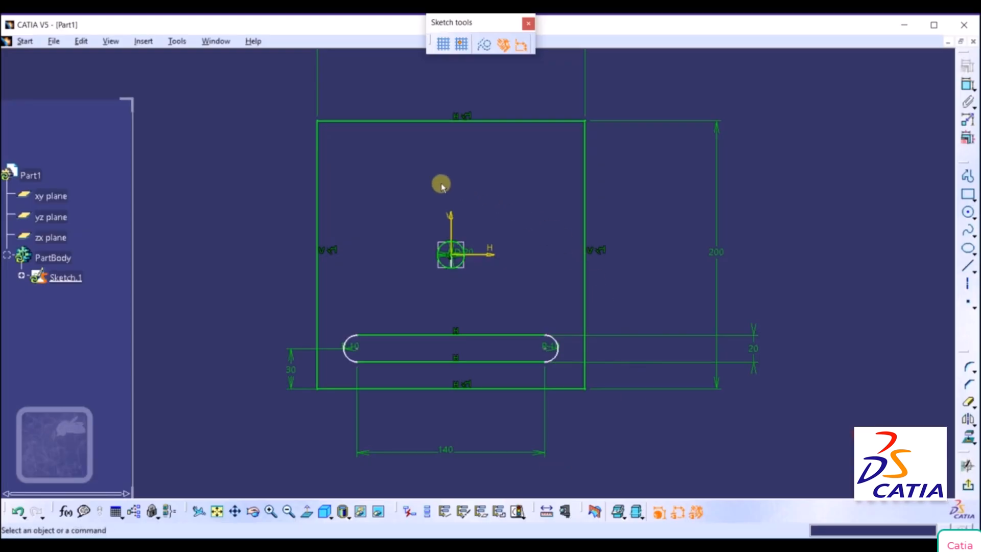
Draw a circle centered on the sketch origin with a radius of 80 mm for the arc slot's outer edge.
mouse_move(517, 239)
middle_mouse_down()
mouse_move(456, 169)
mouse_move(469, 232)
mouse_move(464, 204)
mouse_move(462, 222)
mouse_move(411, 164)
mouse_move(419, 193)
mouse_move(434, 201)
middle_mouse_up()
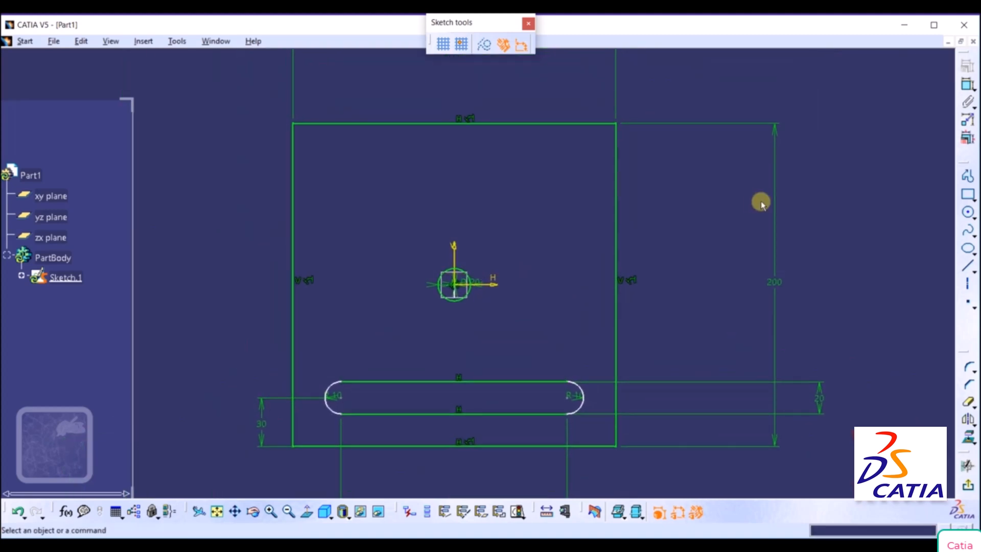
left_click(974, 217)
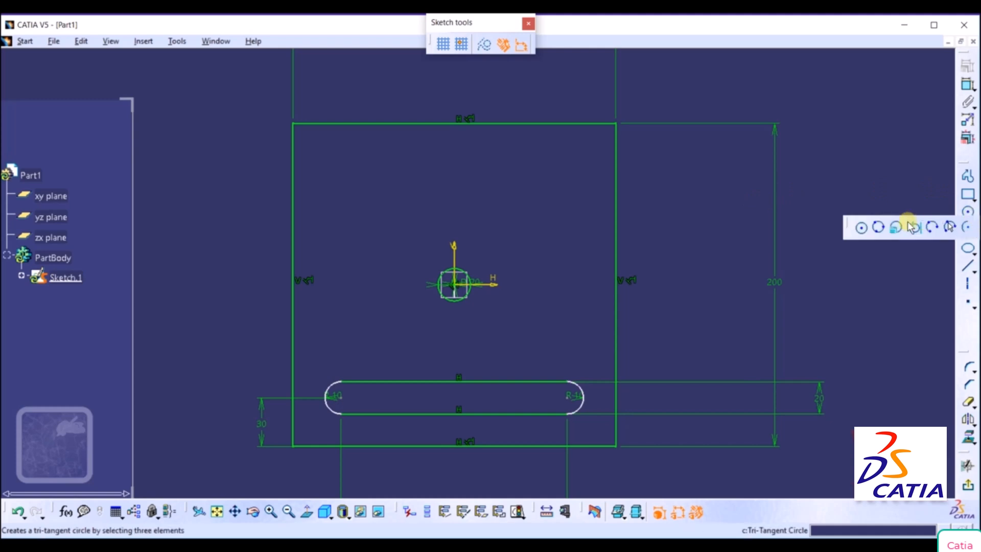
left_click(863, 231)
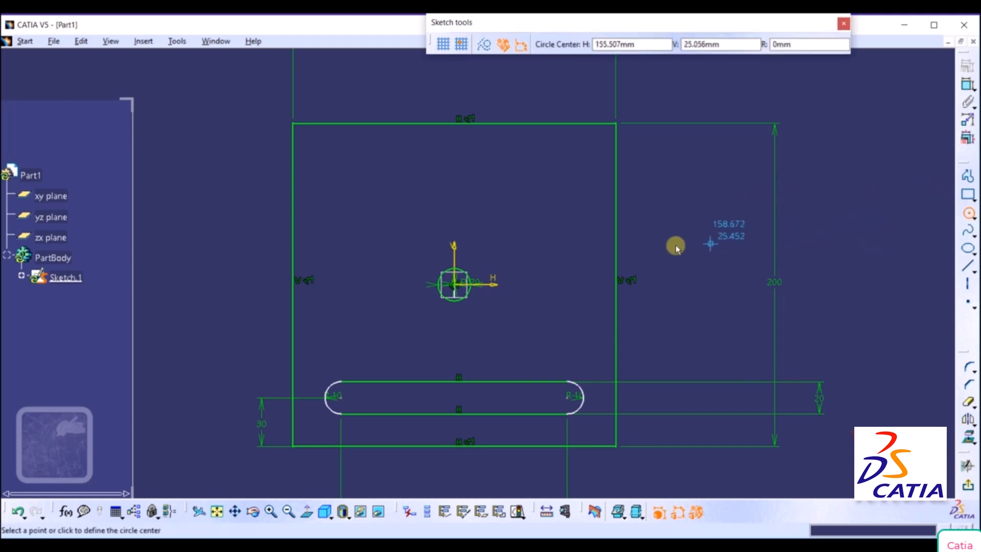
left_click(459, 286)
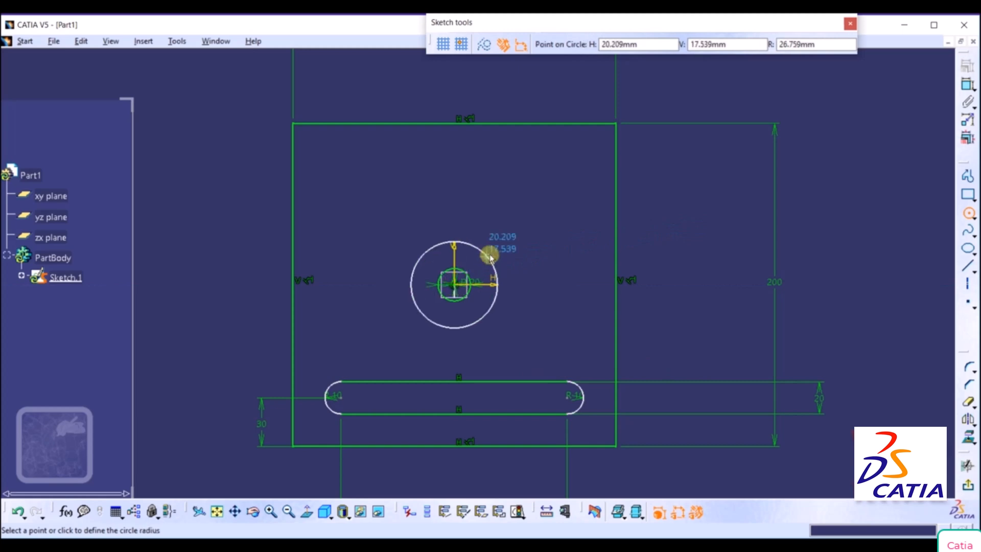
left_click_drag(826, 45, 730, 53)
type("80")
key("Return")
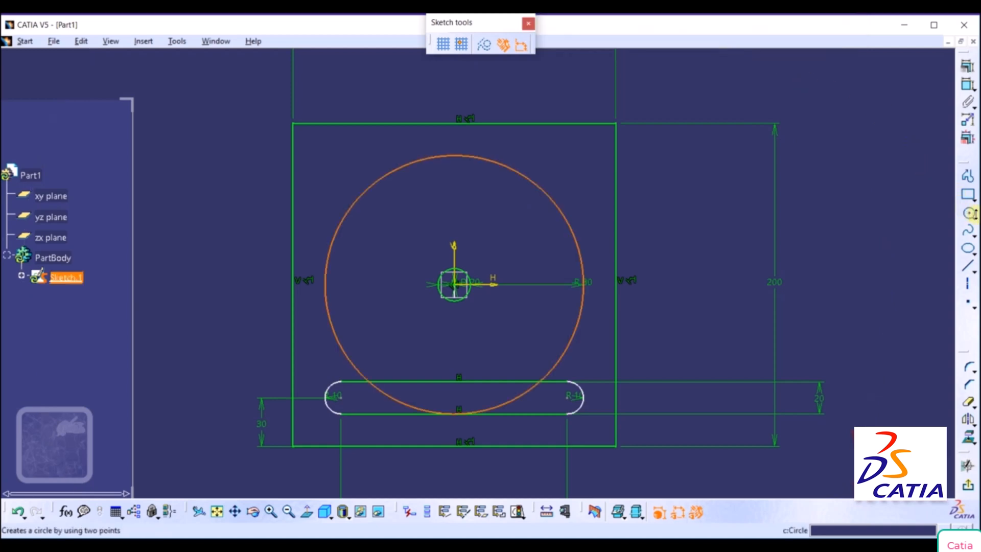
Draw a second circle centered on the origin with a radius of 60 mm for the arc slot's inner edge.
left_click(968, 213)
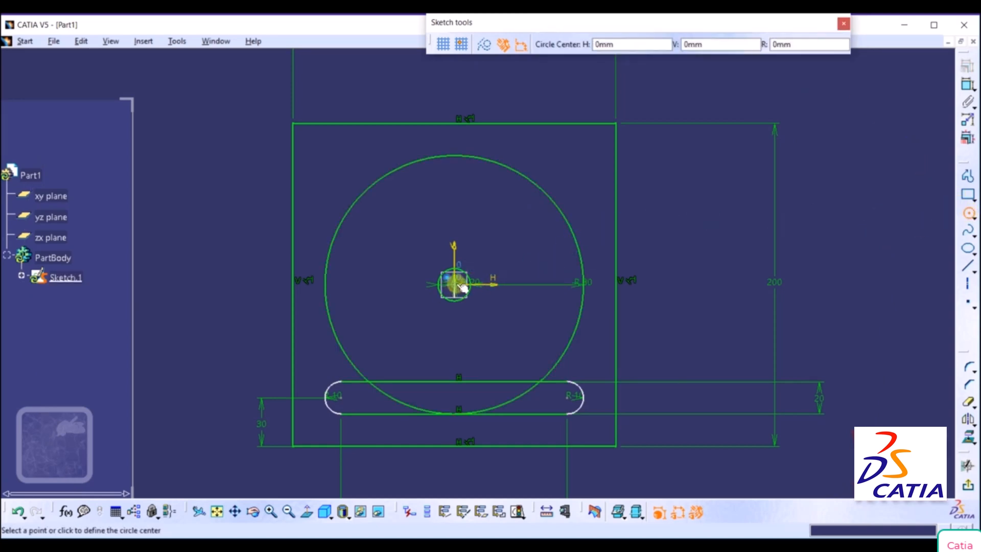
left_click(457, 286)
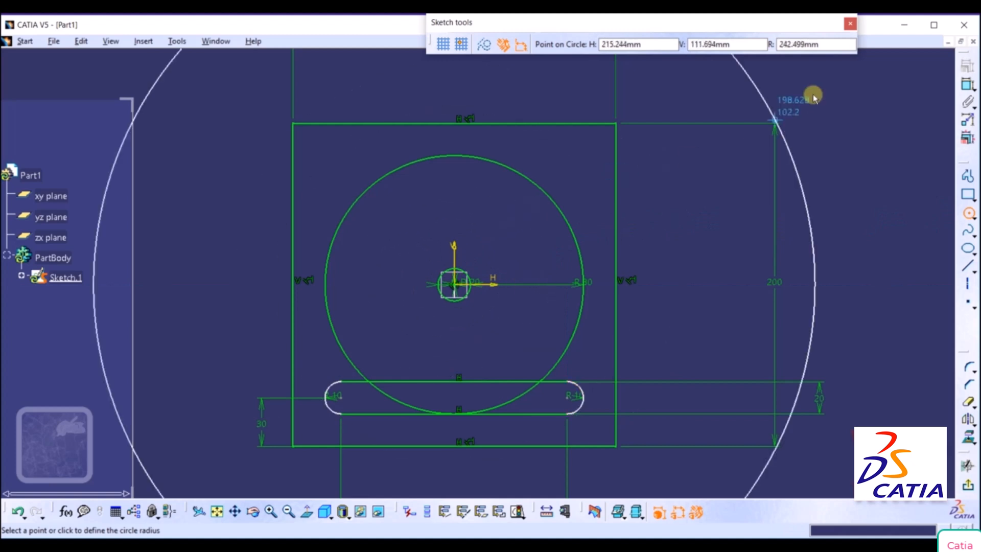
left_click(818, 44)
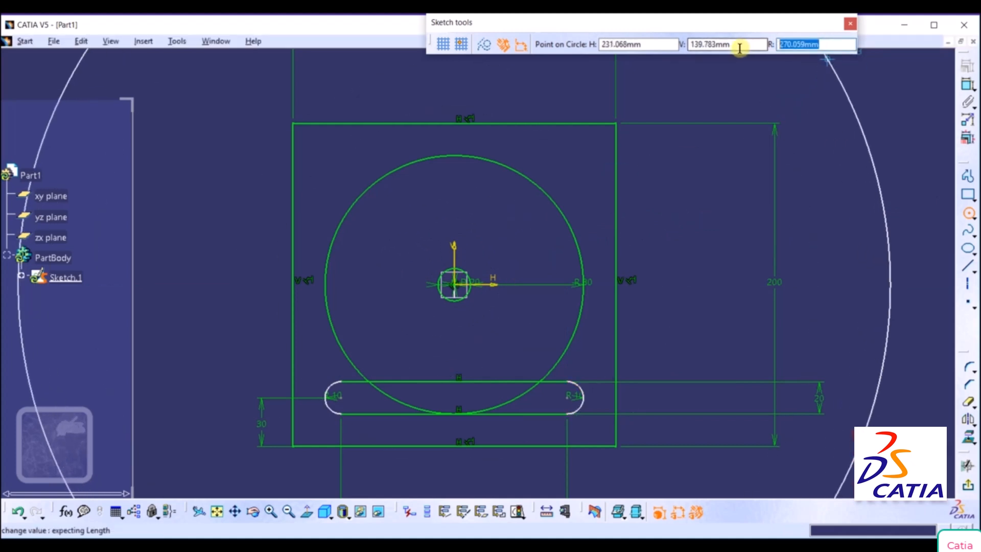
type("60")
key("Return")
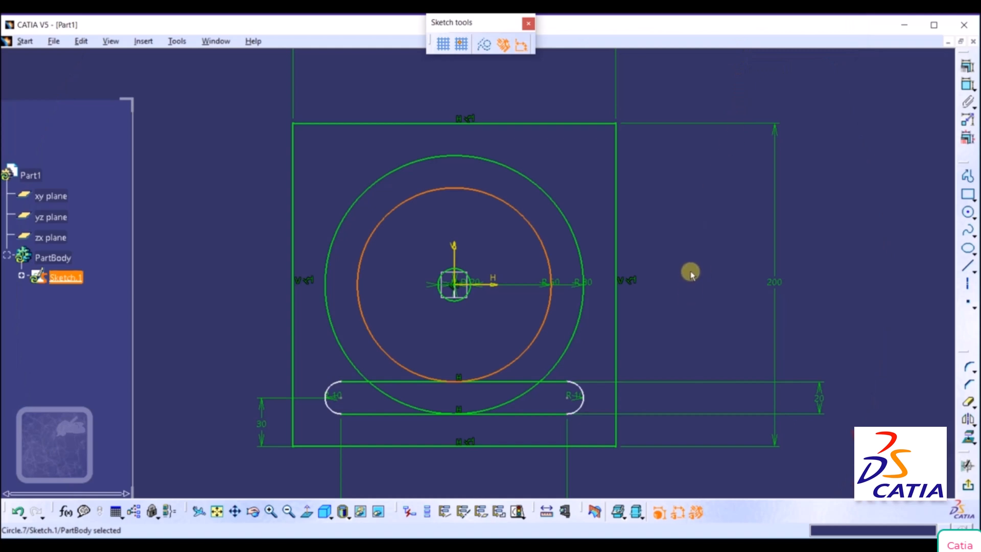
Switch to construction elements and draw a 70 mm radius circle centered on the origin as the arc slot's centerline.
left_click(973, 218)
left_click(865, 228)
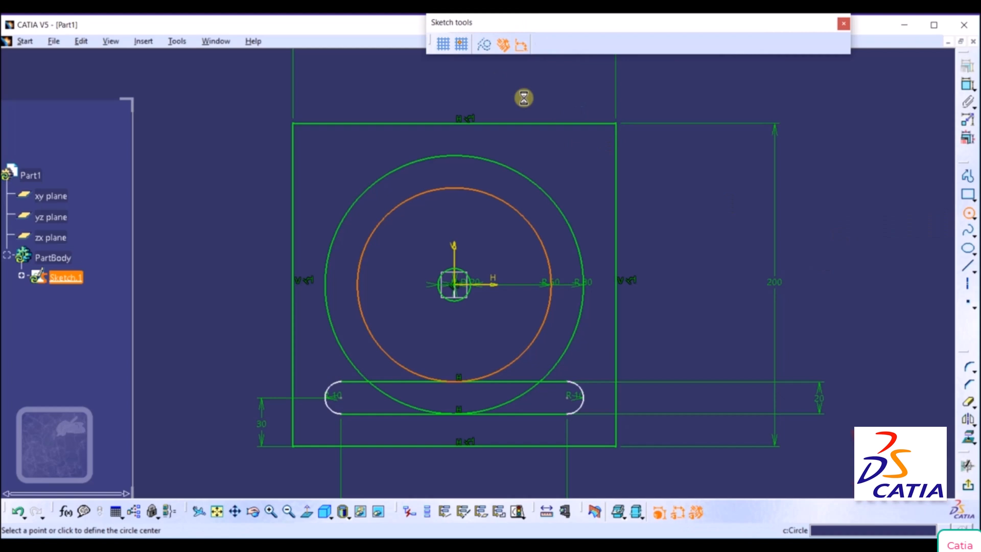
left_click(484, 47)
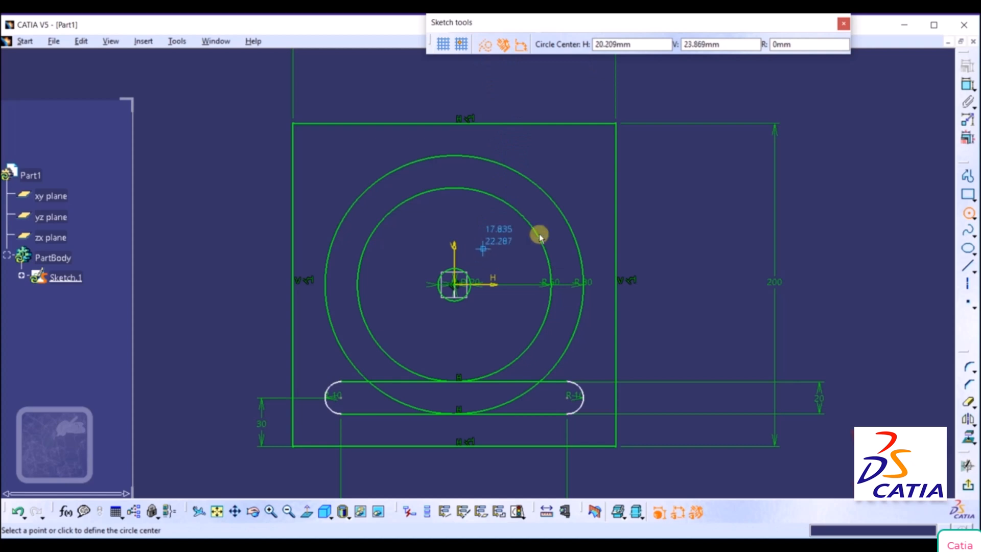
left_click(458, 289)
left_click(835, 43)
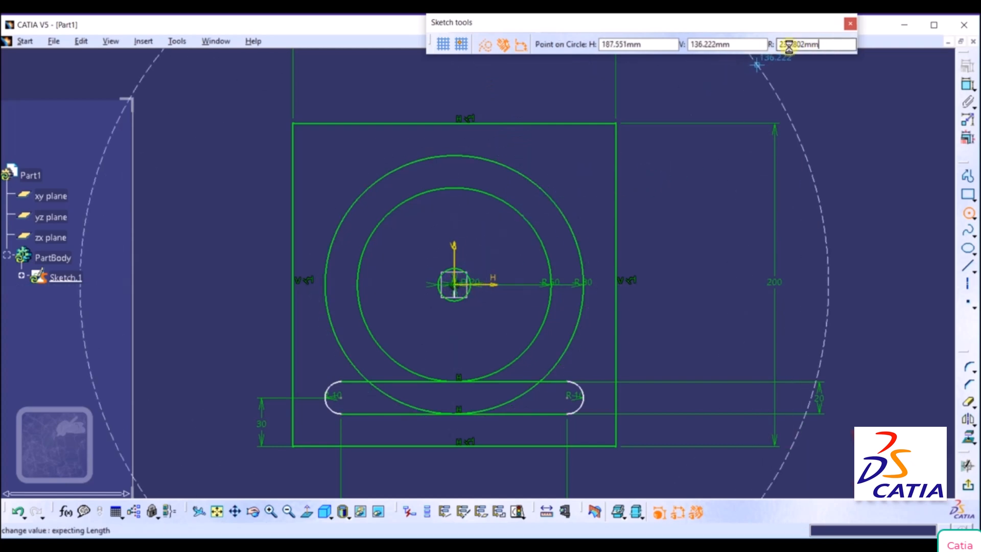
type("70")
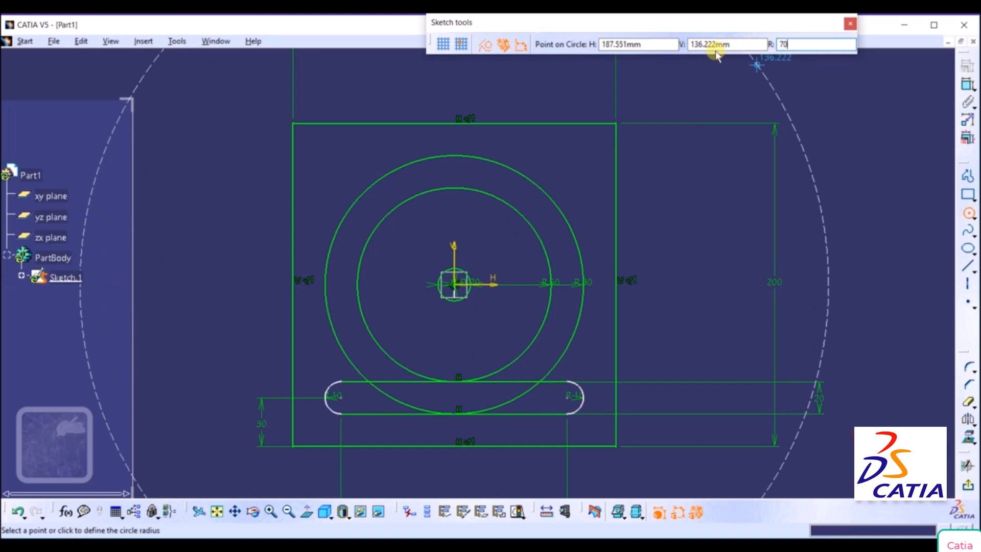
key("Return")
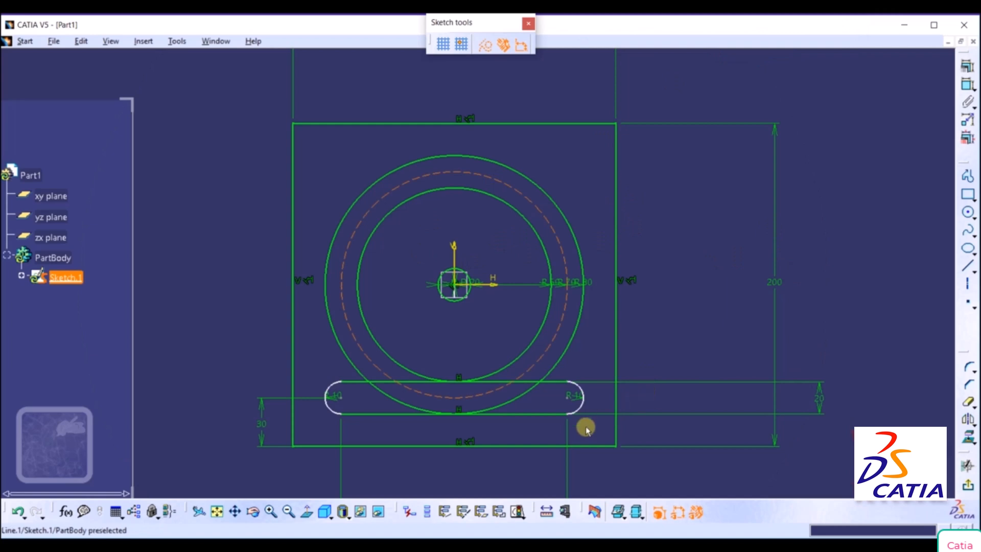
Check the OneNote reference drawing and, back in CATIA, draw a construction line from the origin past the plate's top edge, slanting right about 36° from vertical.
left_click(451, 545)
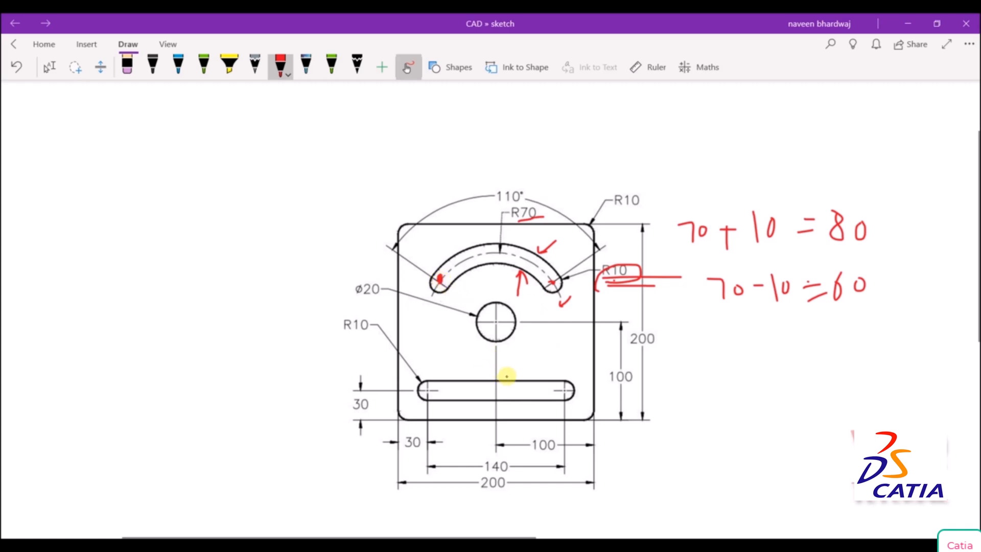
key("alt+Tab")
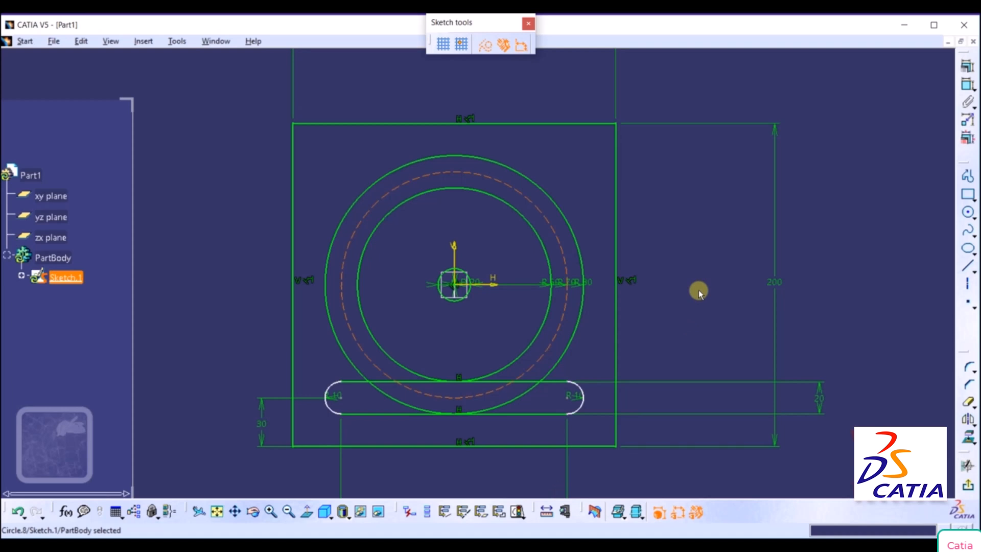
left_click(967, 265)
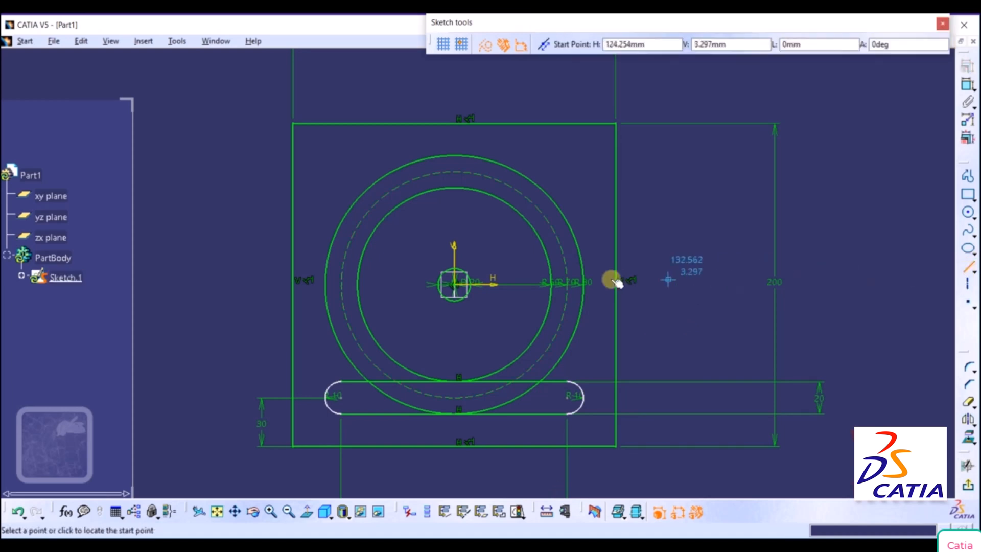
left_click(455, 285)
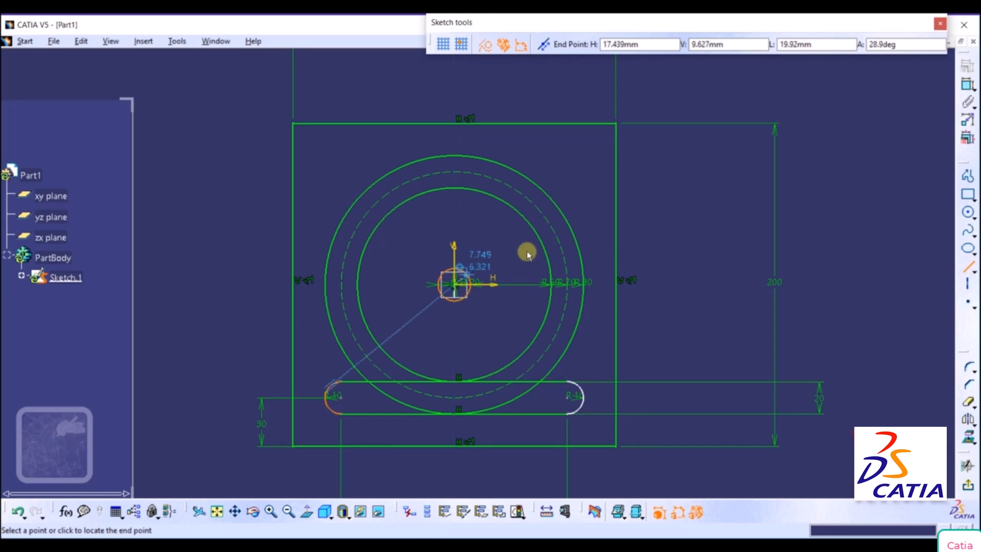
left_click(595, 94)
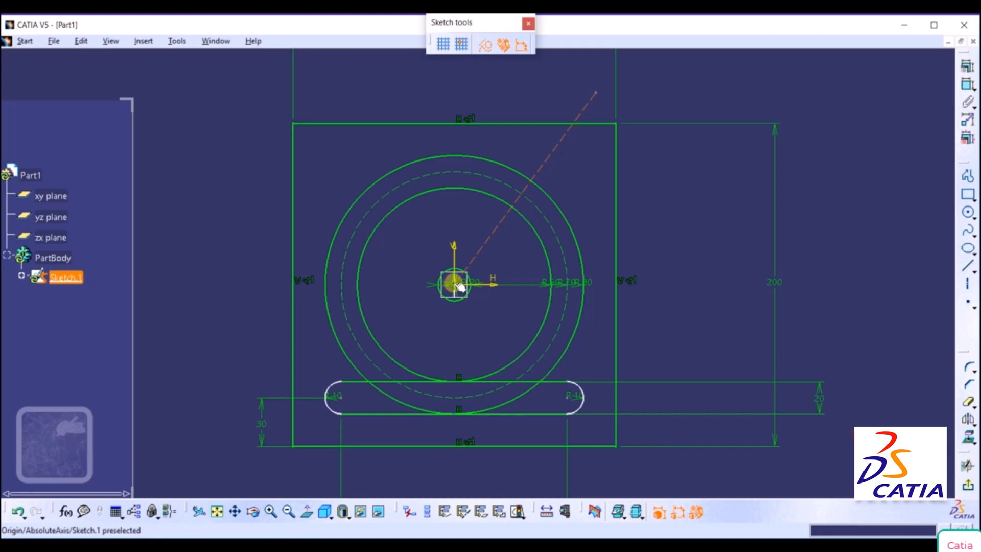
From the origin, draw a construction line slanting up to the left and a vertical one about 120 mm long, both past the plate's top edge.
left_click(967, 266)
left_click(453, 284)
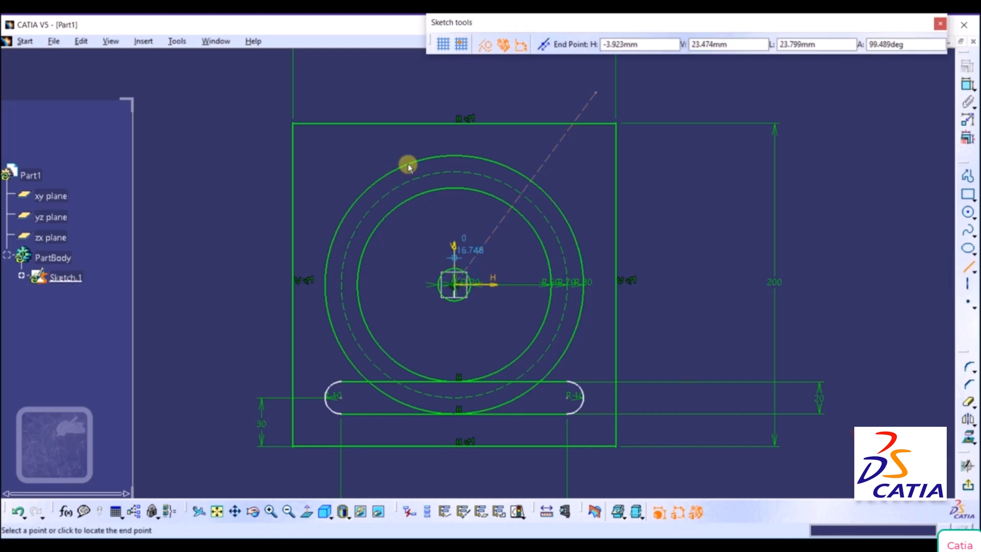
left_click(308, 81)
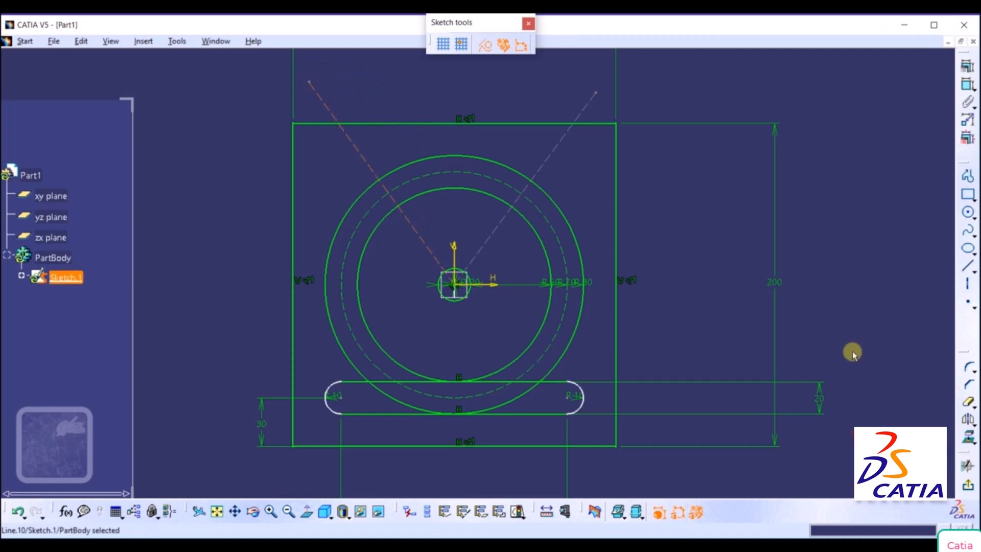
left_click(967, 266)
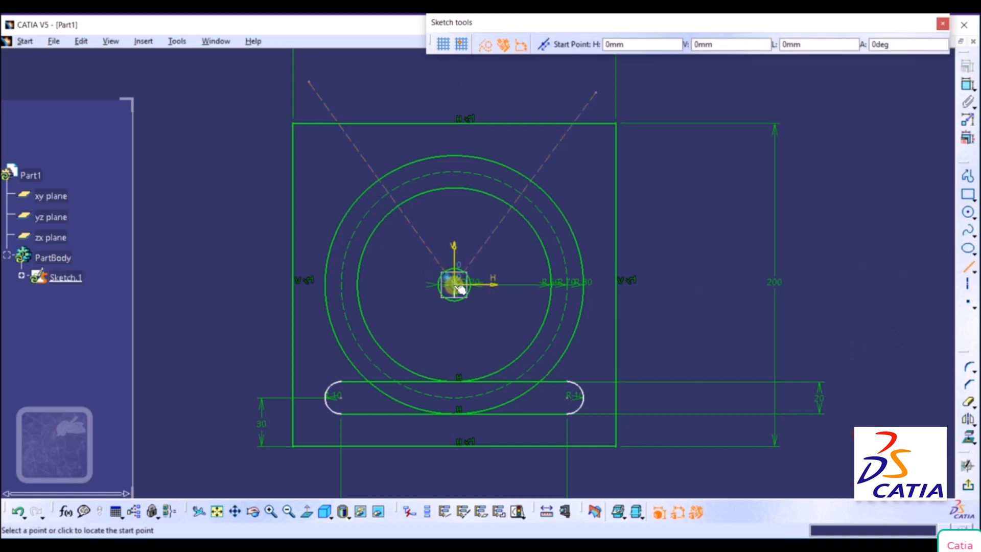
left_click(453, 284)
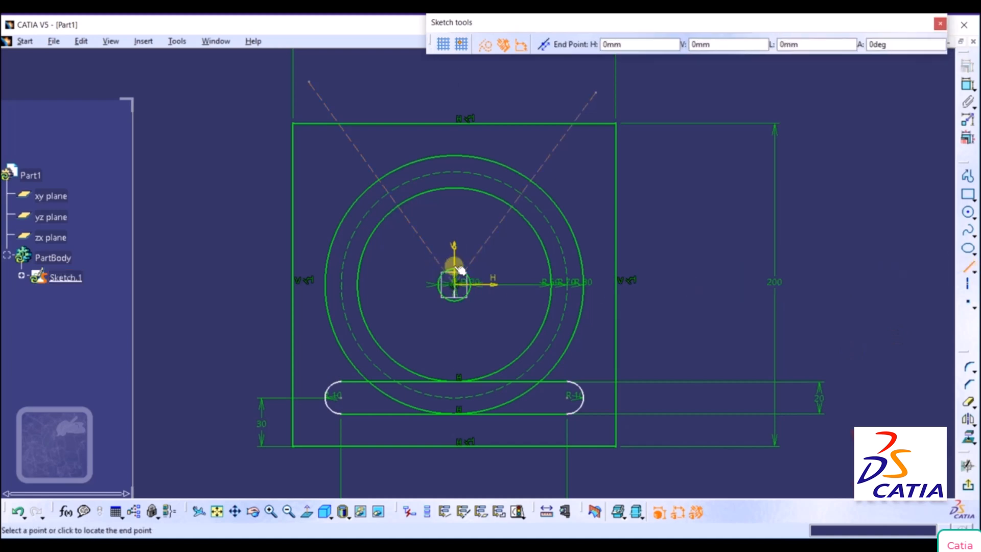
left_click(453, 88)
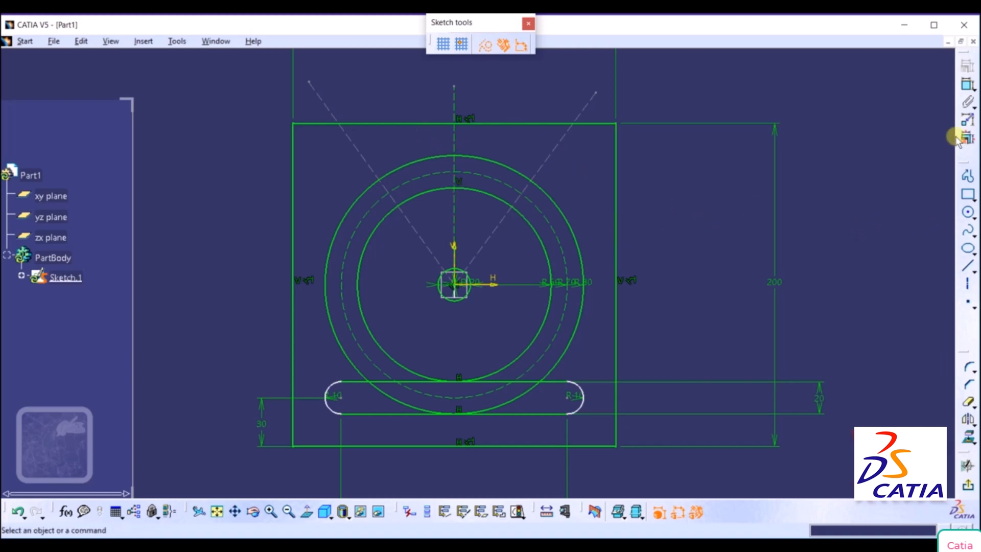
Dimension the angle between the right slanted construction line and the vertical one, setting it to 55°.
left_click(966, 85)
left_click(552, 146)
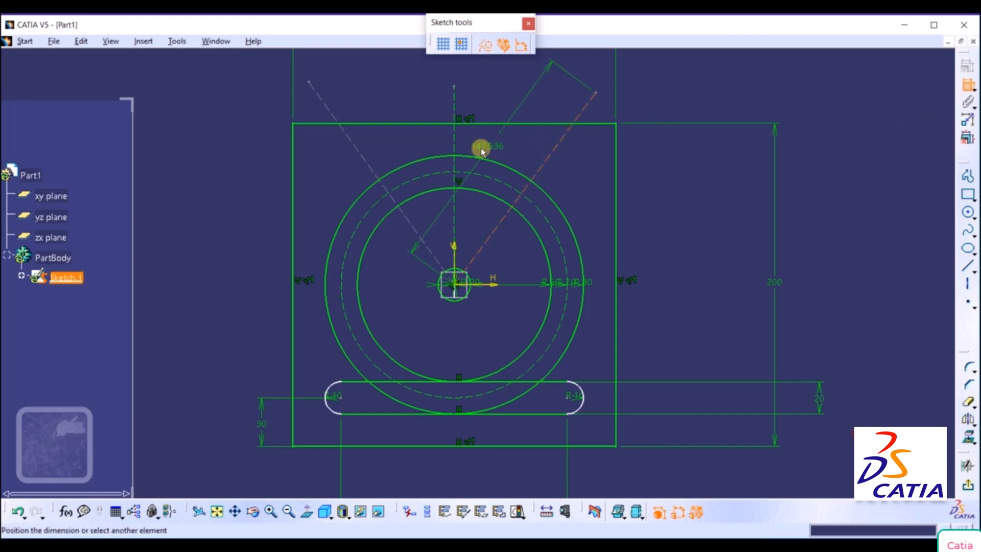
left_click(454, 103)
left_click(513, 103)
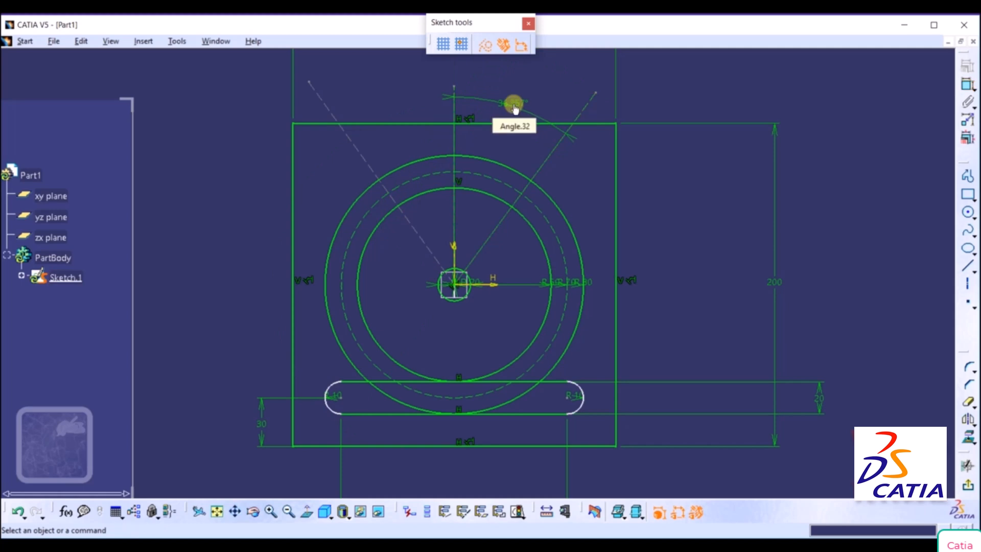
double_click(514, 106)
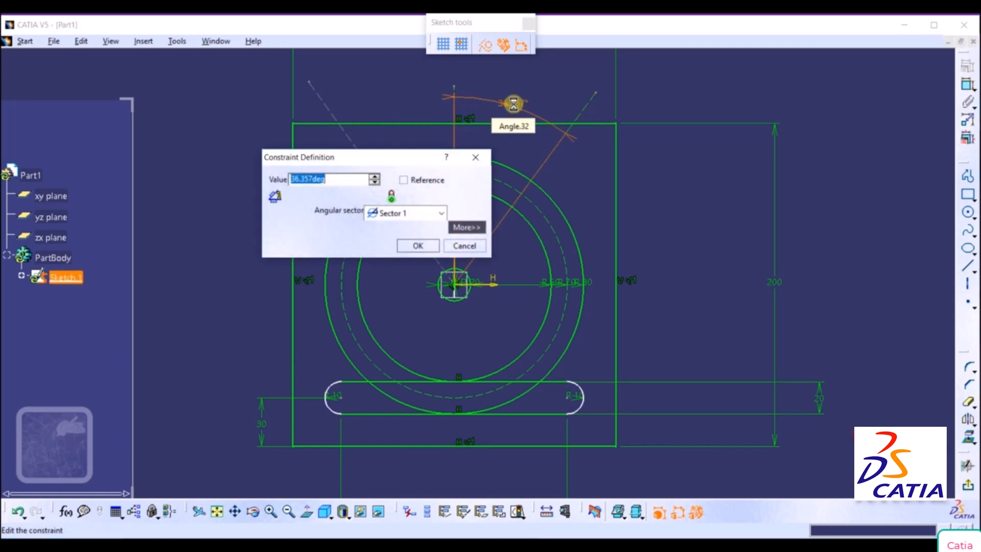
type("55")
key("Return")
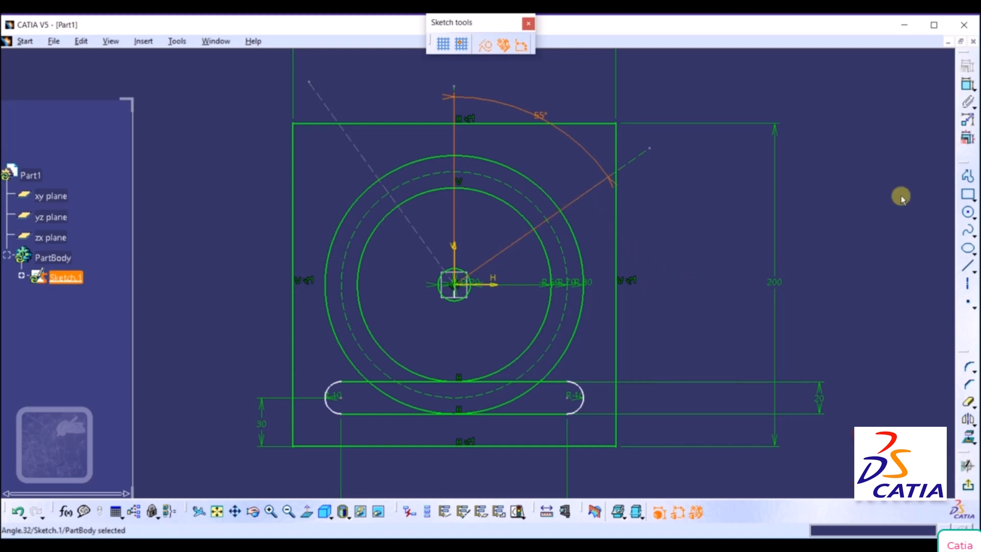
Dimension the angle between the two slanted construction lines above the plate, setting it to 110°.
left_click(967, 85)
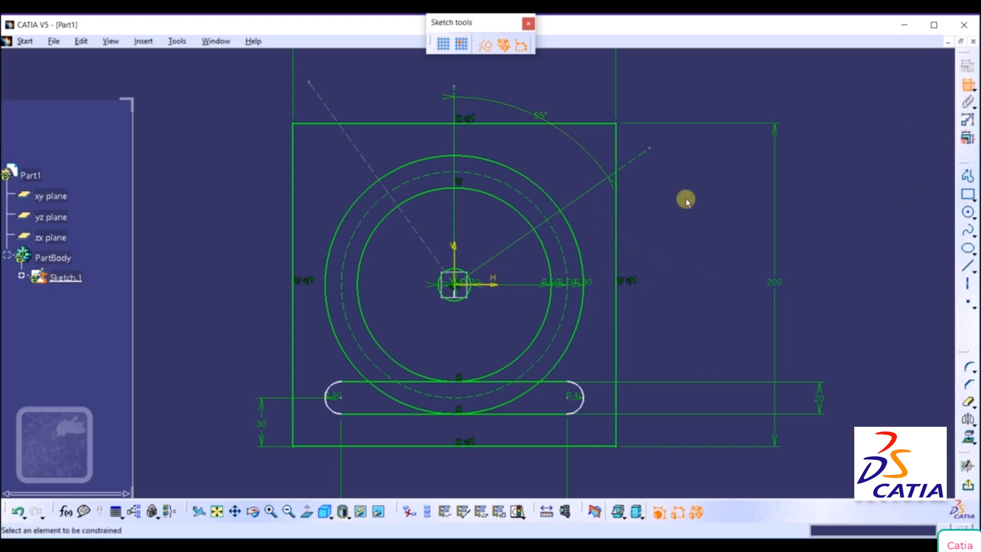
left_click(591, 190)
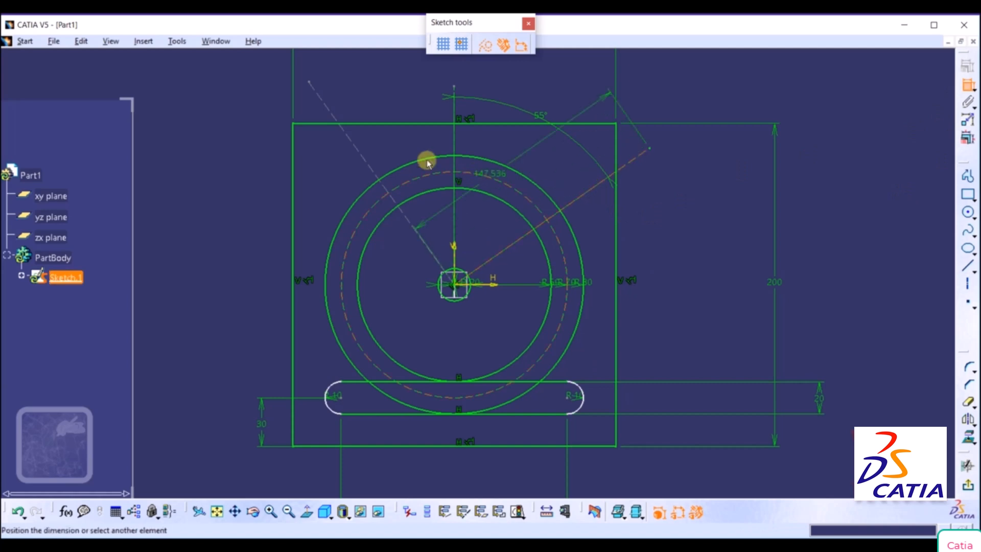
left_click(329, 106)
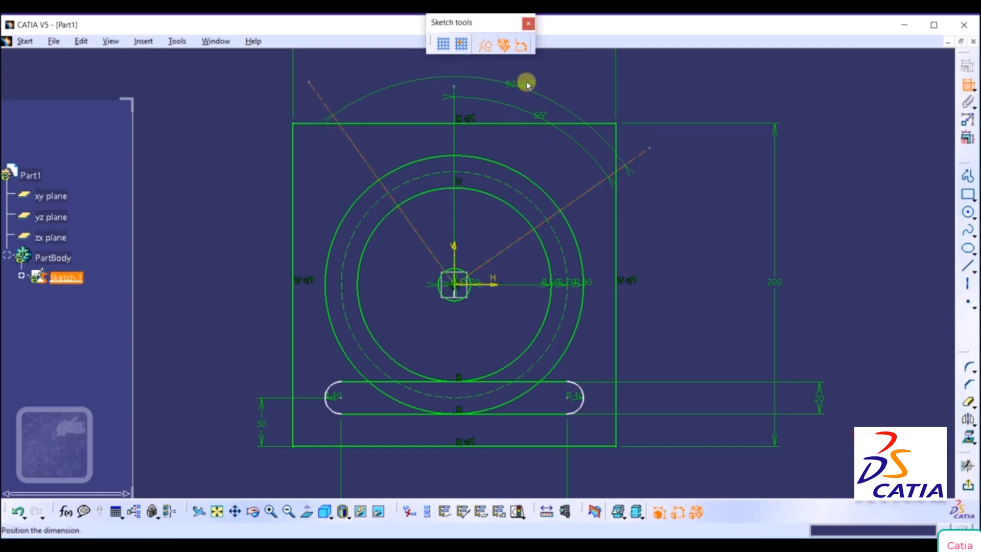
left_click(529, 80)
double_click(528, 80)
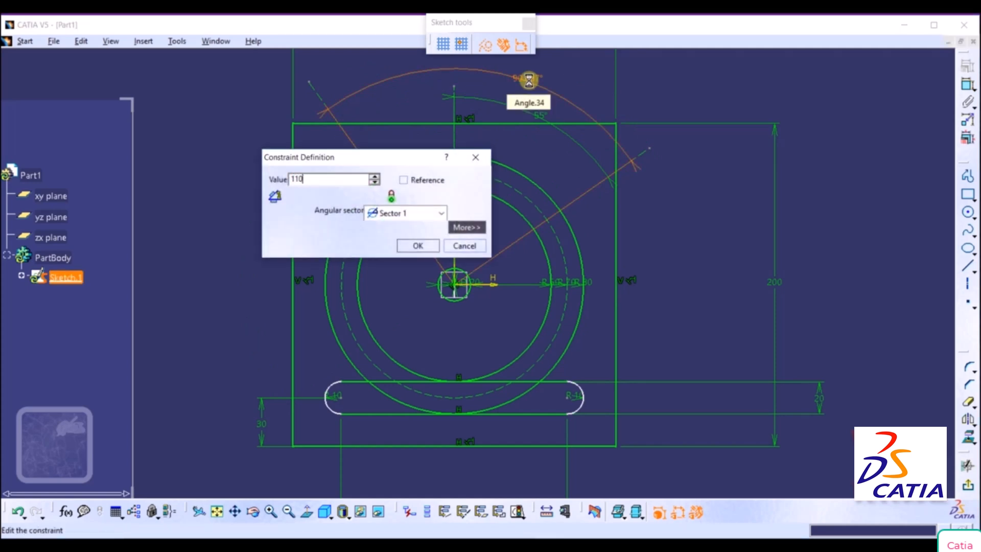
key("Return")
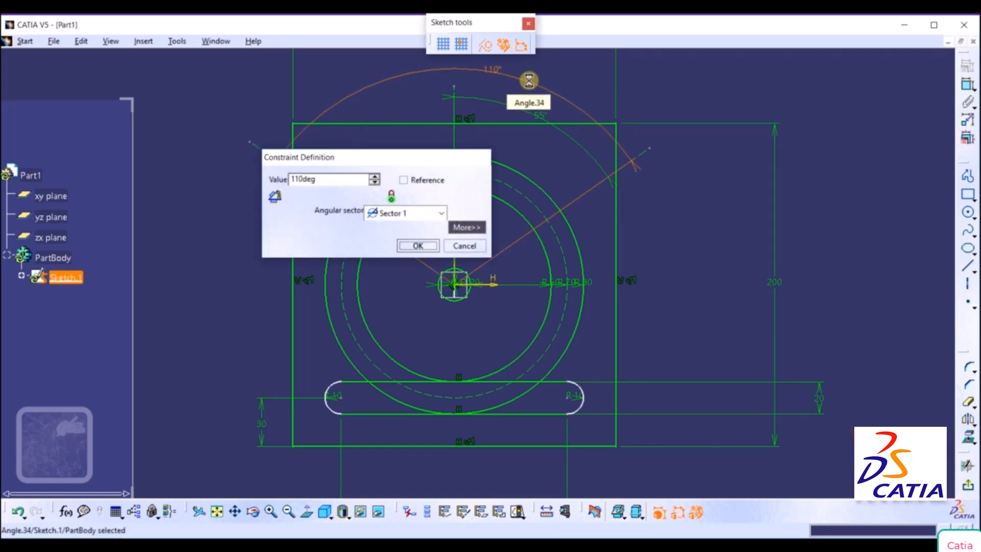
left_click(721, 244)
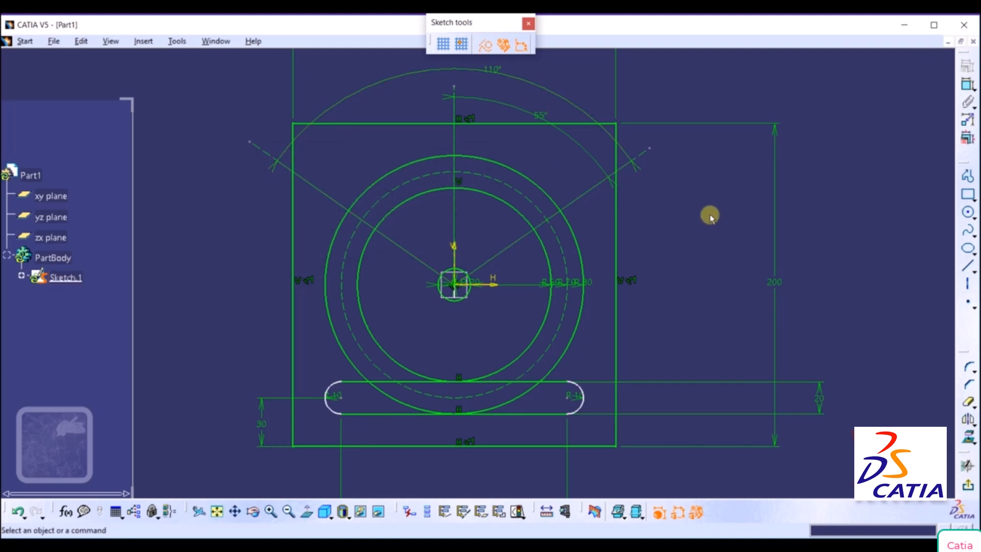
mouse_move(682, 88)
middle_mouse_down()
mouse_move(697, 166)
mouse_move(702, 135)
middle_mouse_up()
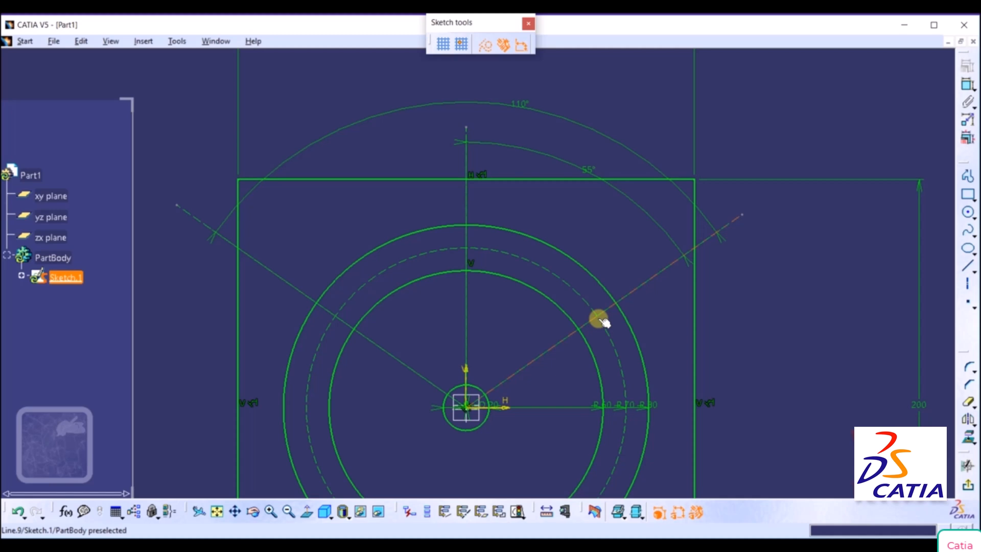
Check the OneNote reference drawing and, back in CATIA, draw a 10 mm radius construction circle where the right slanted line crosses the 70 mm radius construction circle.
key("alt+Tab")
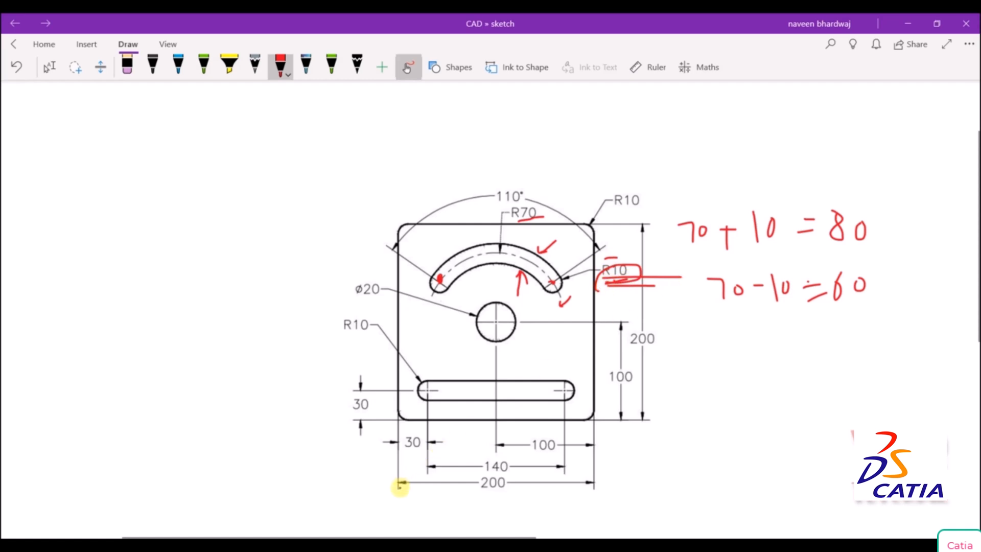
key("alt+Tab")
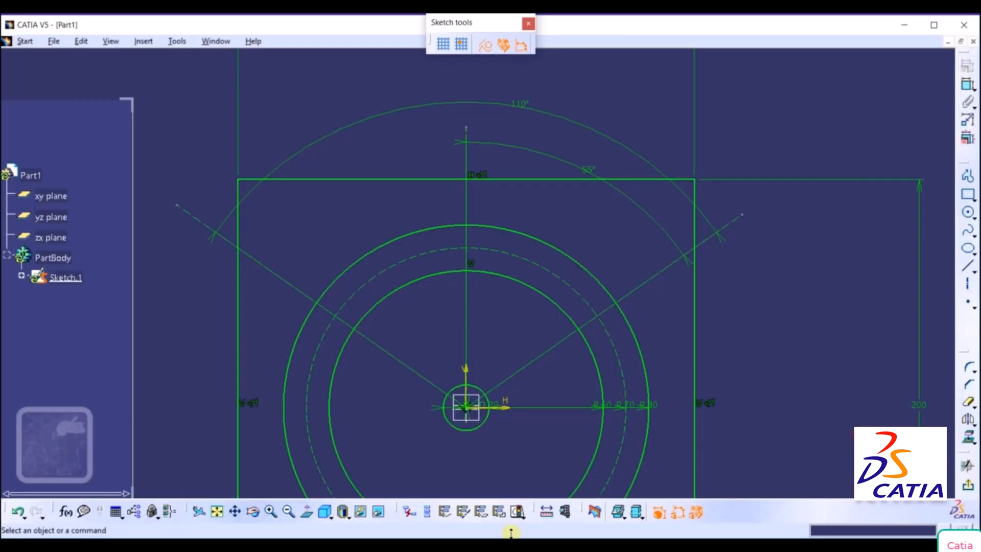
left_click(973, 217)
left_click(868, 229)
left_click(973, 218)
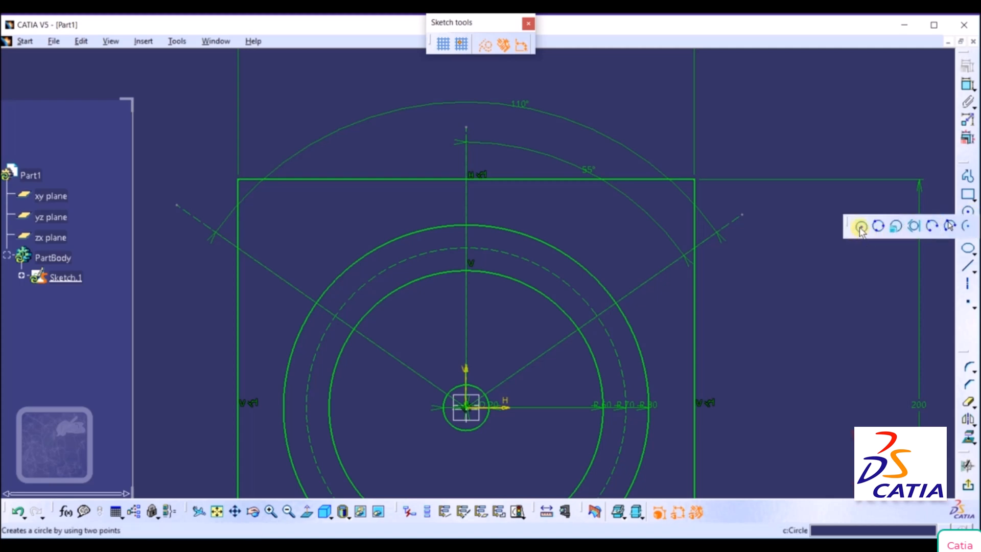
left_click(860, 228)
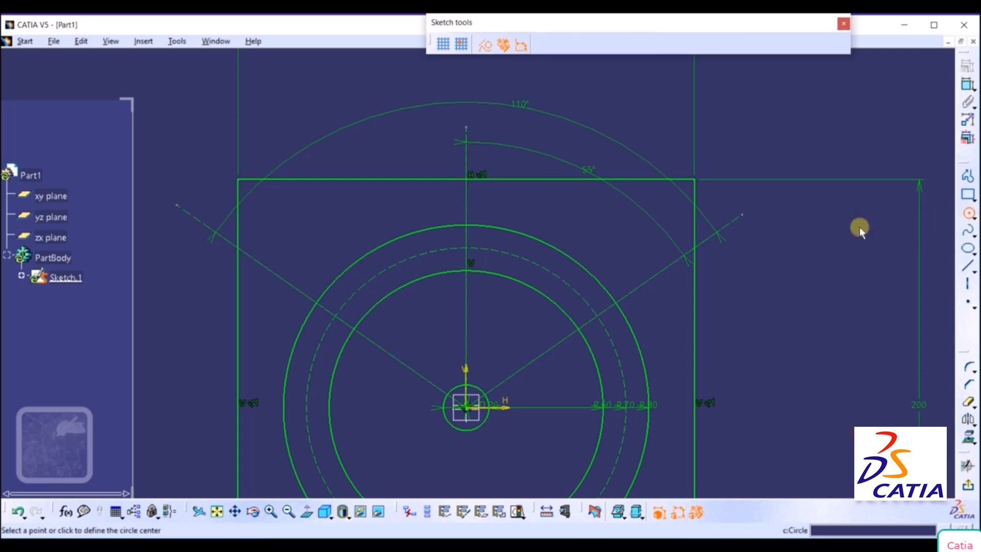
left_click(597, 316)
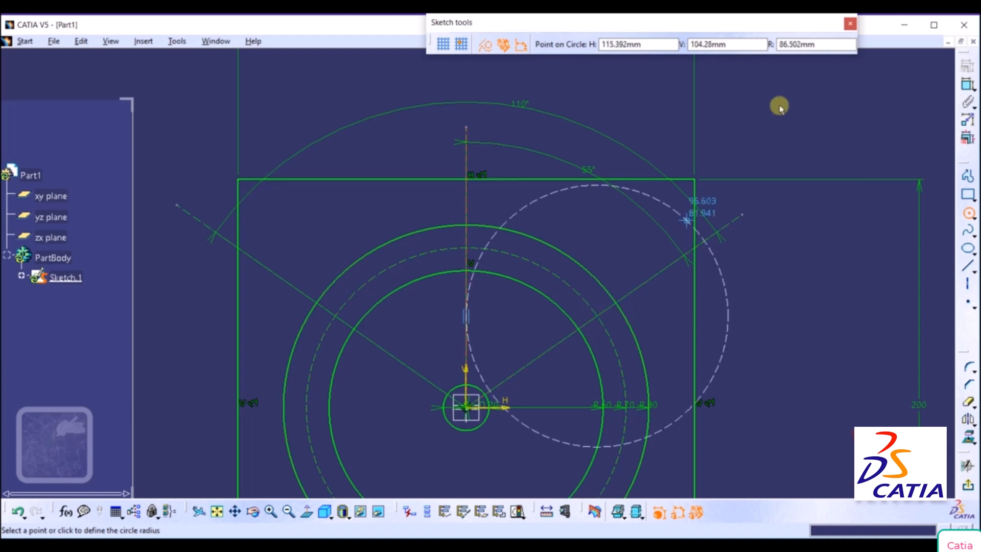
left_click(822, 44)
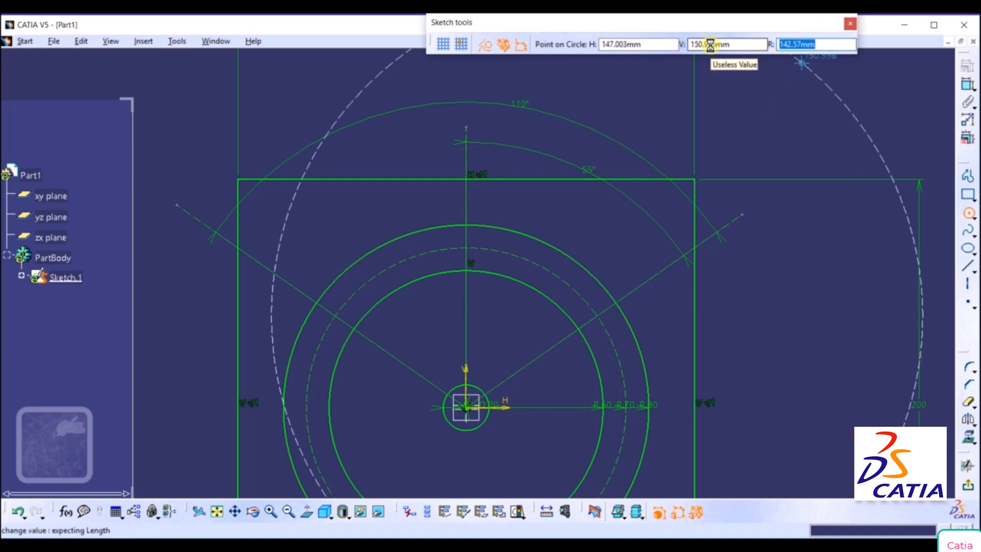
type("10")
key("Return")
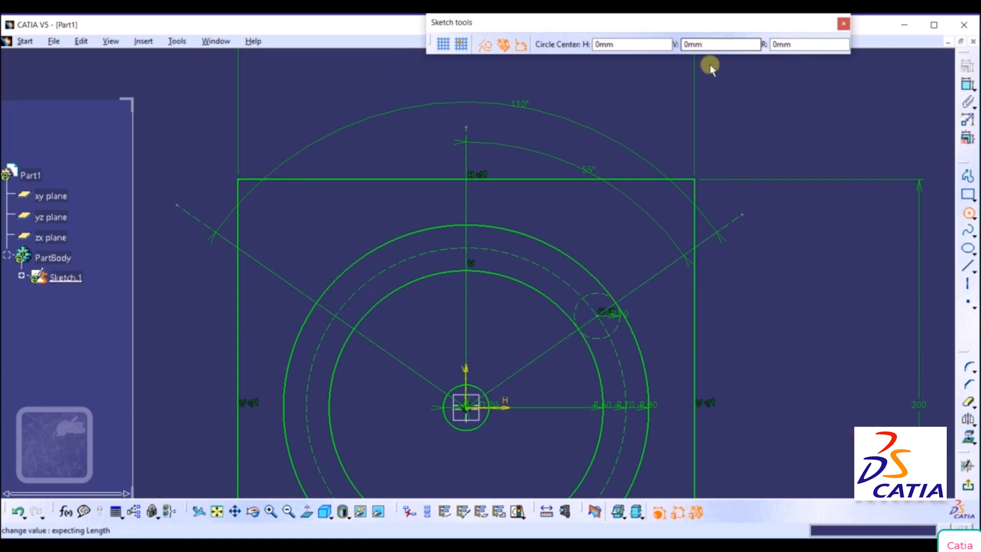
Abandon the second circle started on the left slanted line and undo the small construction circle on the right.
left_click(335, 314)
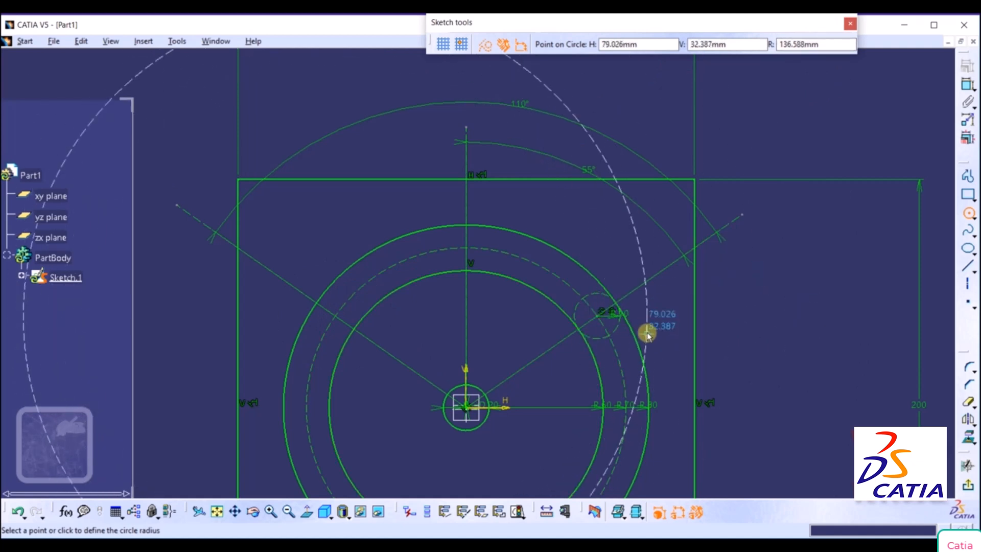
key("Escape")
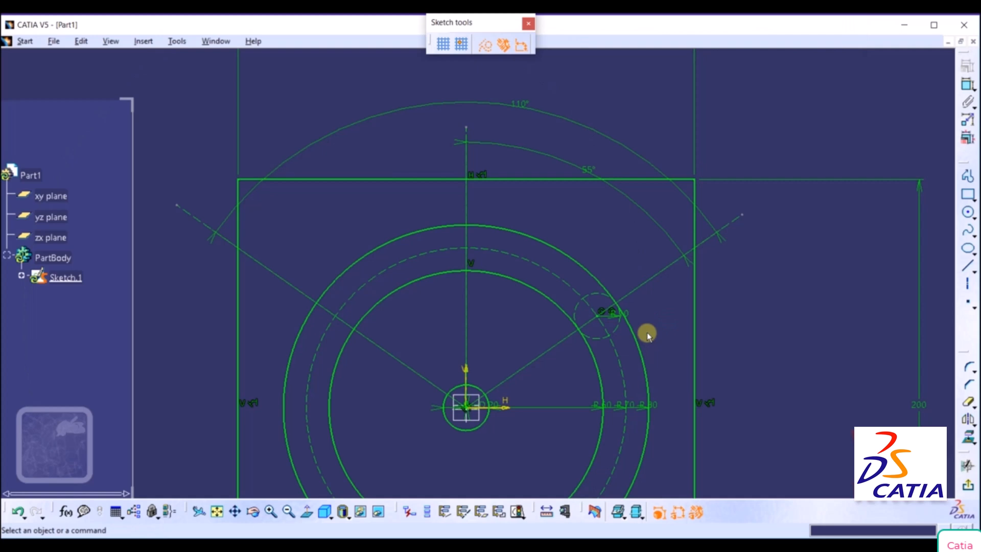
key("ctrl+z")
Switch to standard geometry and draw a 10 mm radius circle where the right slanted line crosses the dashed construction circle.
left_click(969, 213)
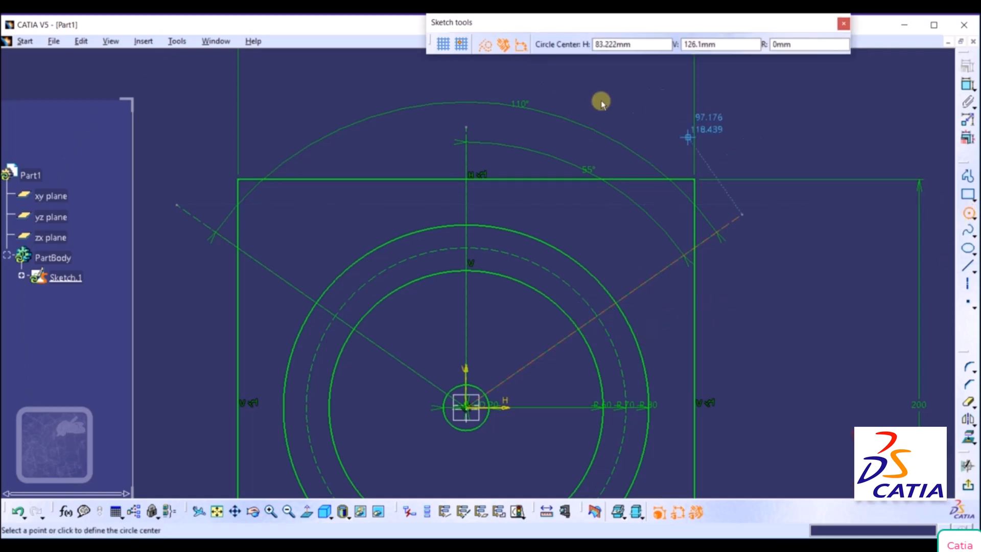
left_click(485, 46)
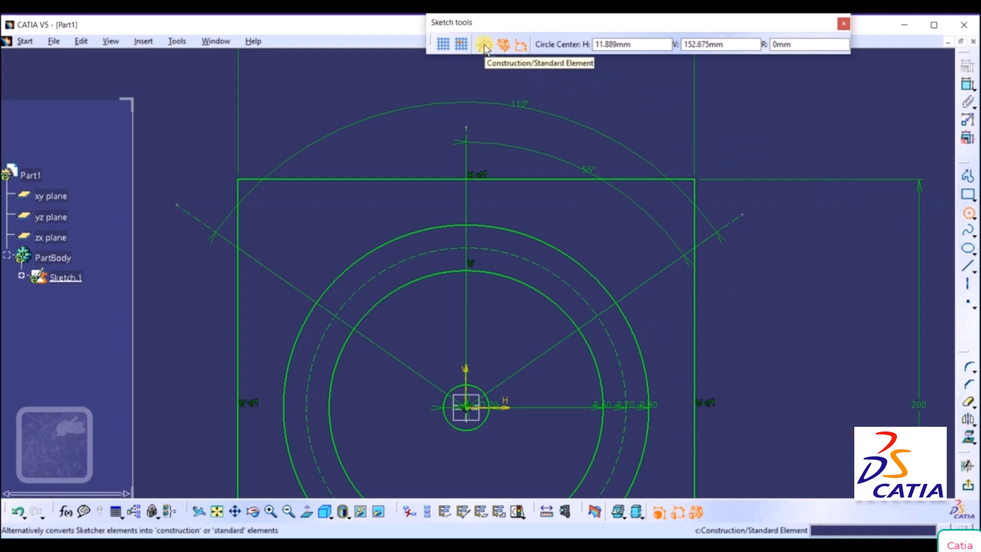
left_click(599, 316)
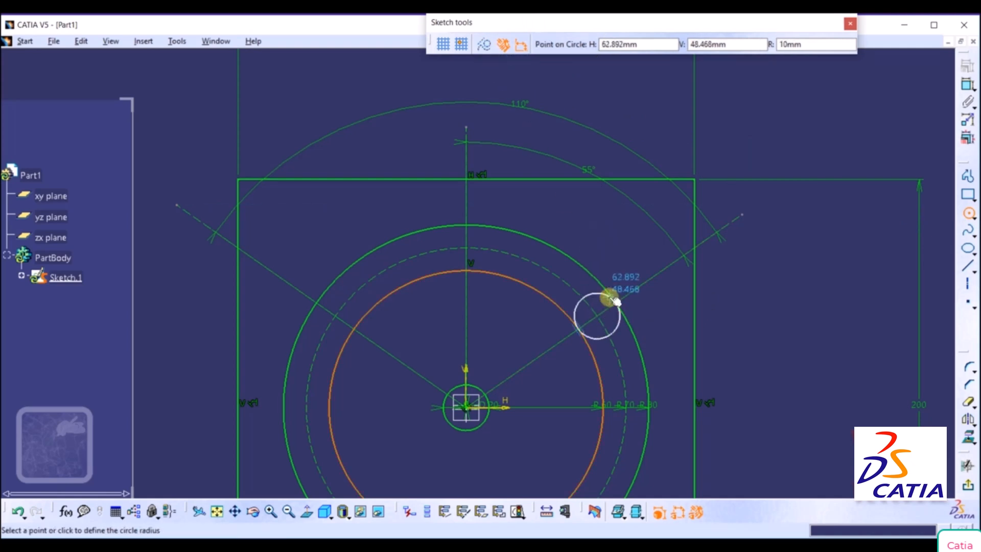
left_click_drag(823, 44, 705, 46)
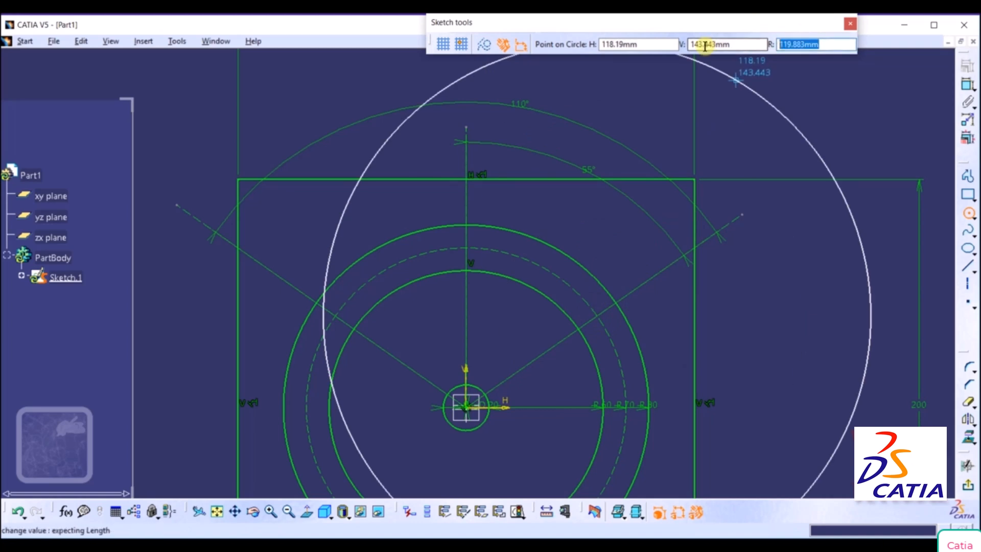
type("10")
key("Return")
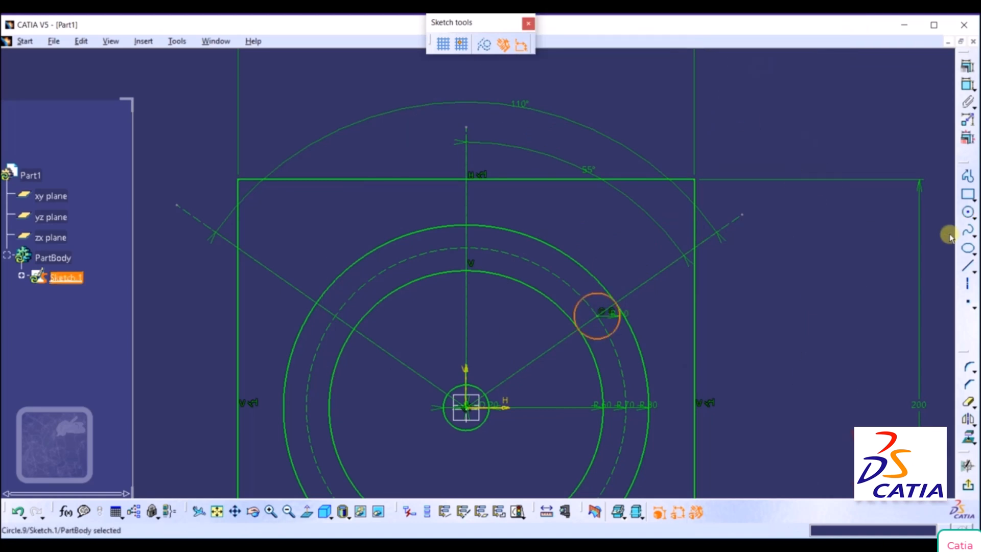
Draw a matching 10 mm radius circle where the left slanted line crosses the dashed construction circle.
left_click(969, 214)
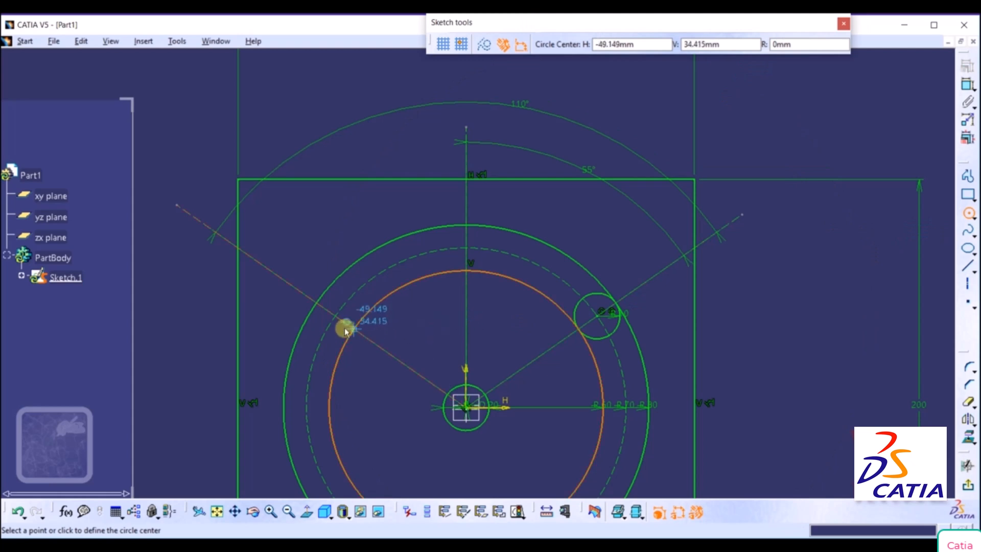
left_click(336, 314)
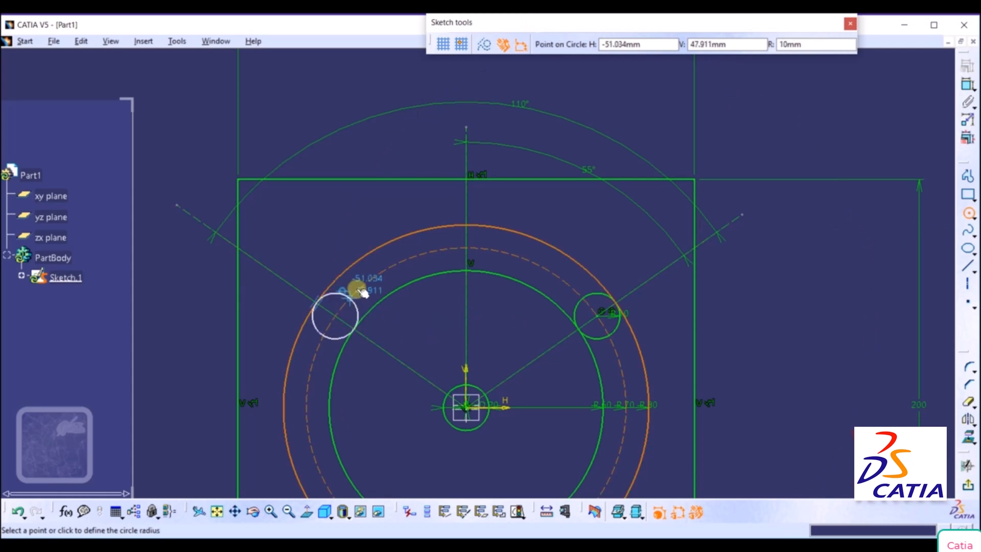
left_click(828, 48)
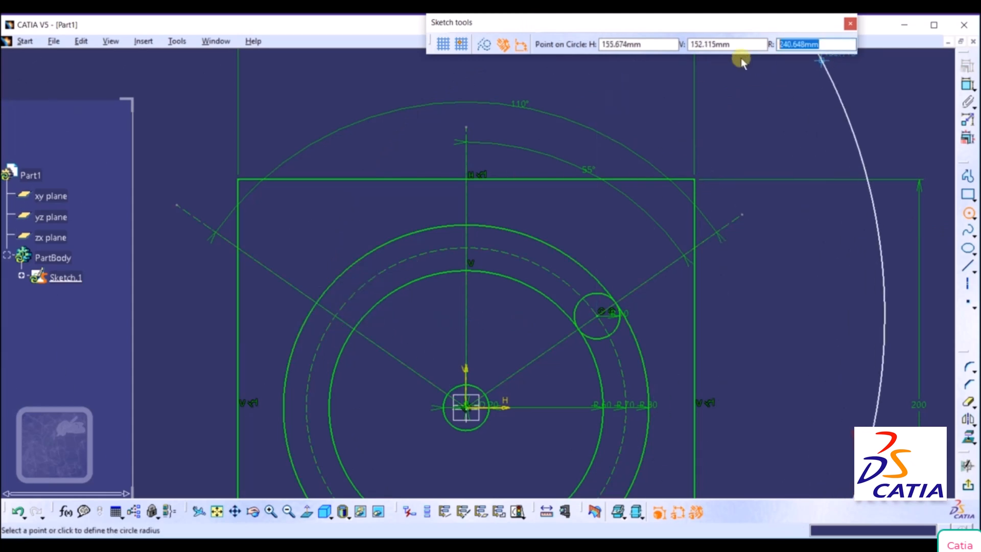
type("10")
key("Return")
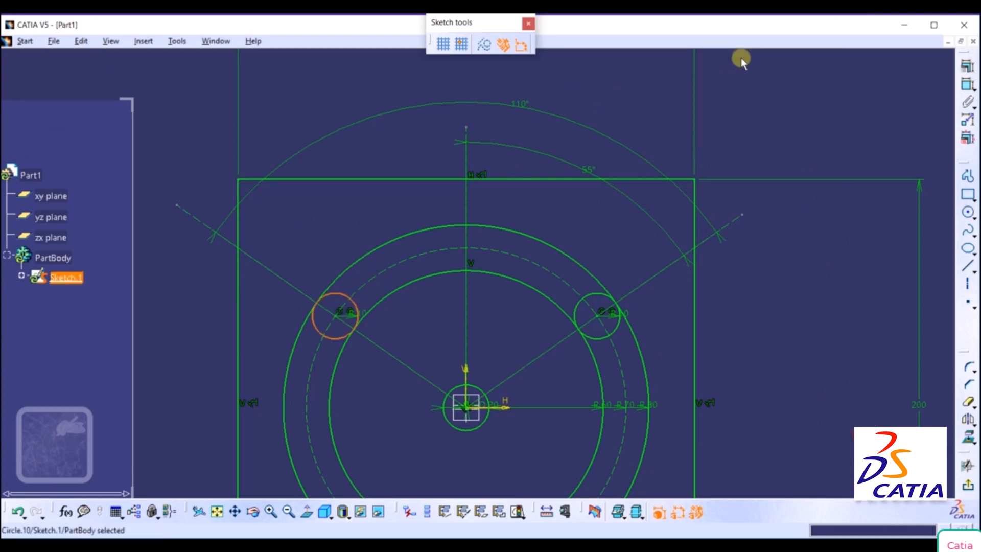
left_click(799, 322)
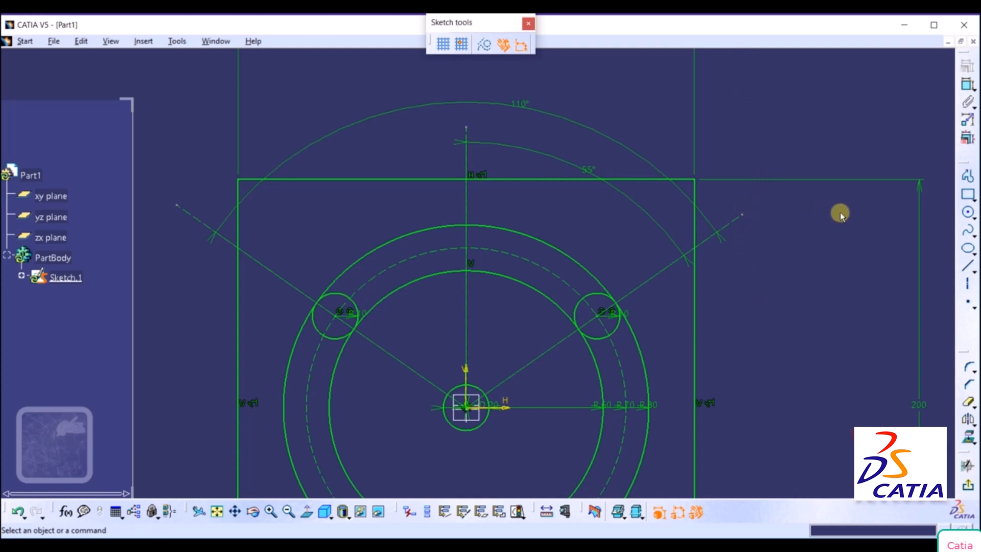
Quick-trim the two large concentric circles and the dashed construction circle down to the upper arcs between the small end circles.
middle_click_drag(827, 265, 807, 325)
left_click(828, 265)
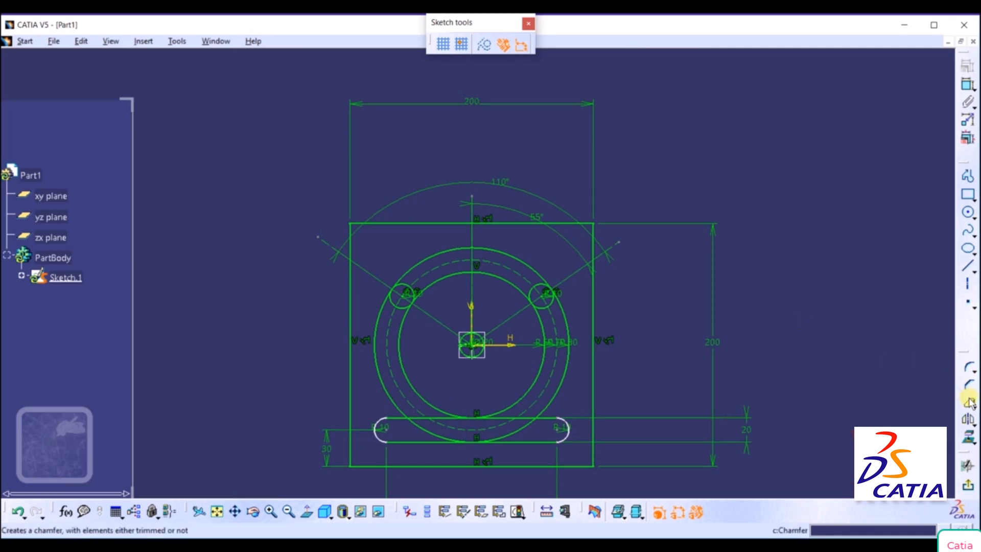
left_click(970, 403)
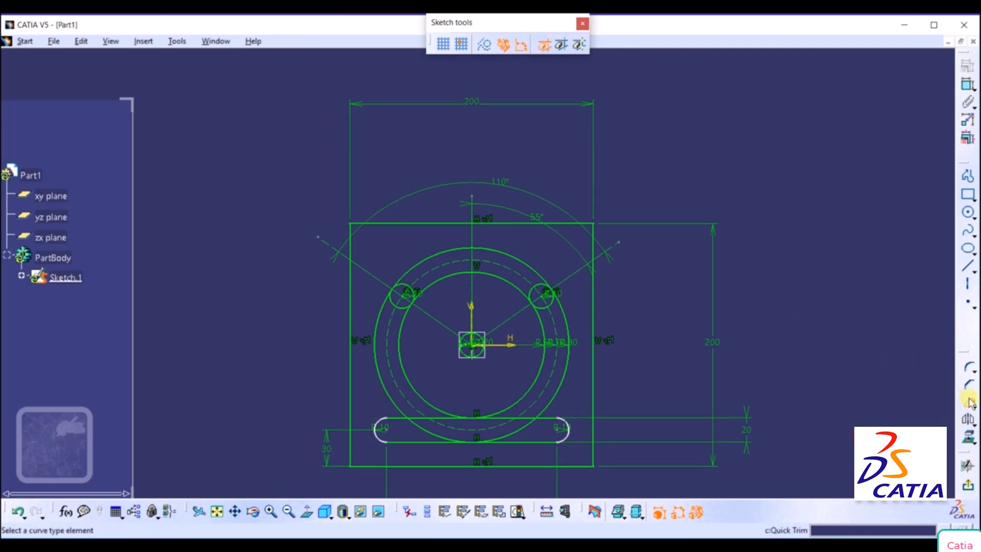
left_click(570, 327)
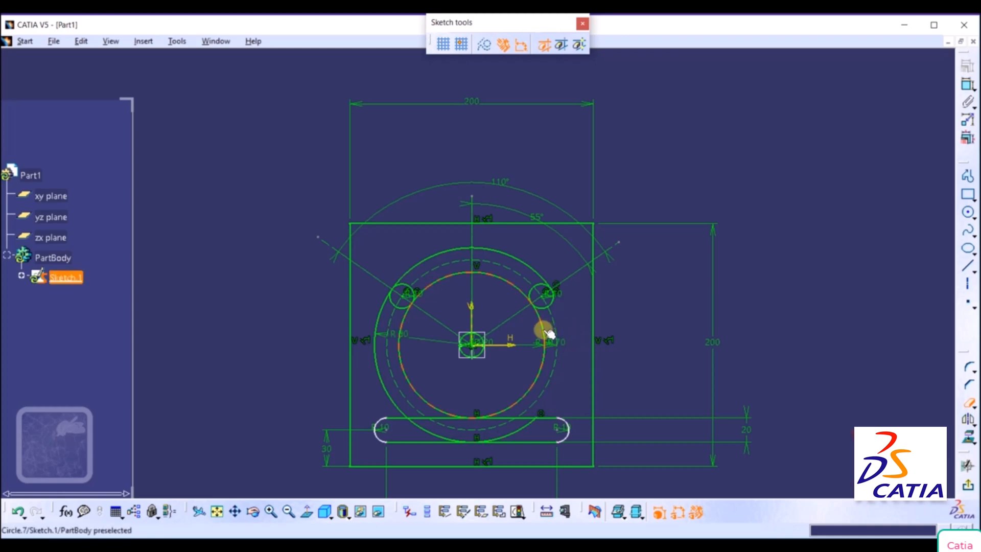
left_click(548, 333)
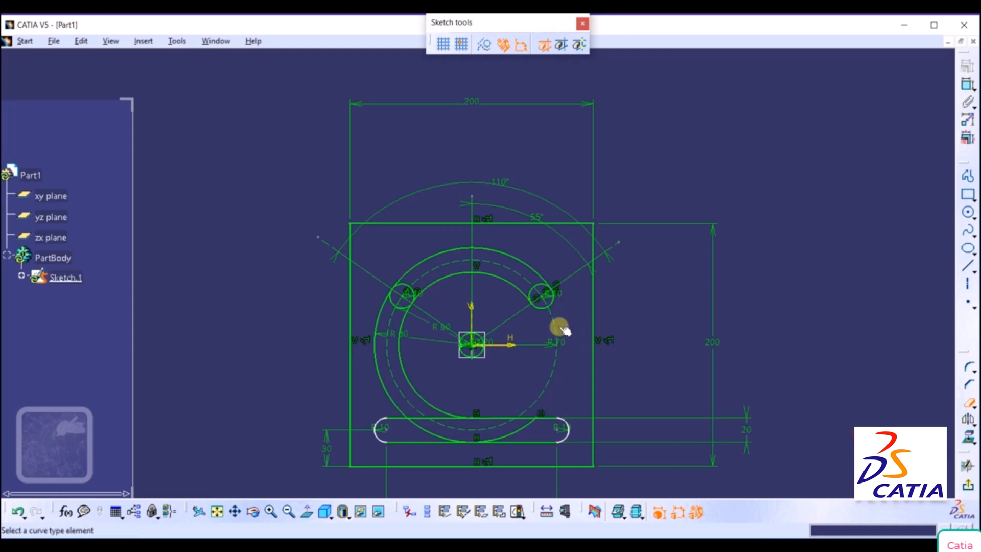
left_click(405, 366)
left_click(381, 377)
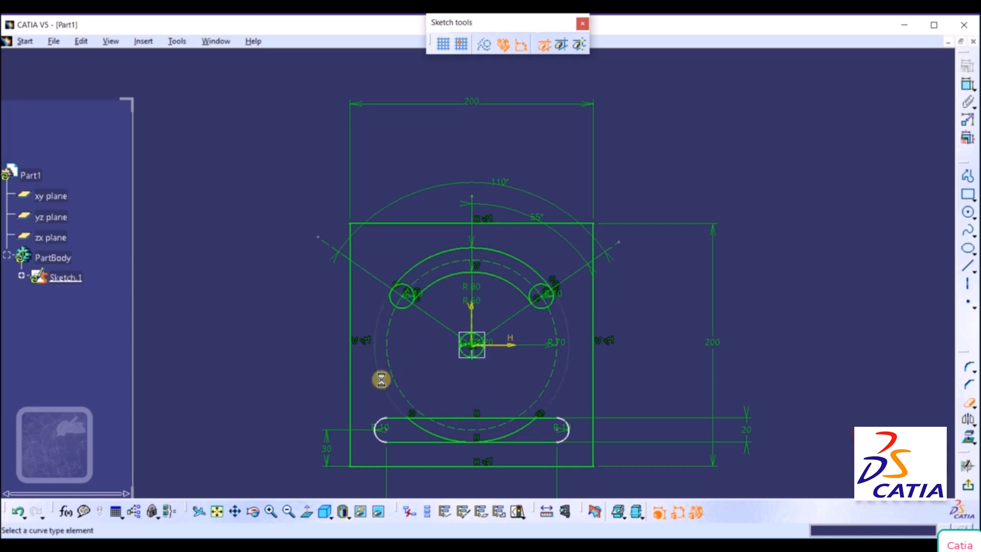
left_click(423, 428)
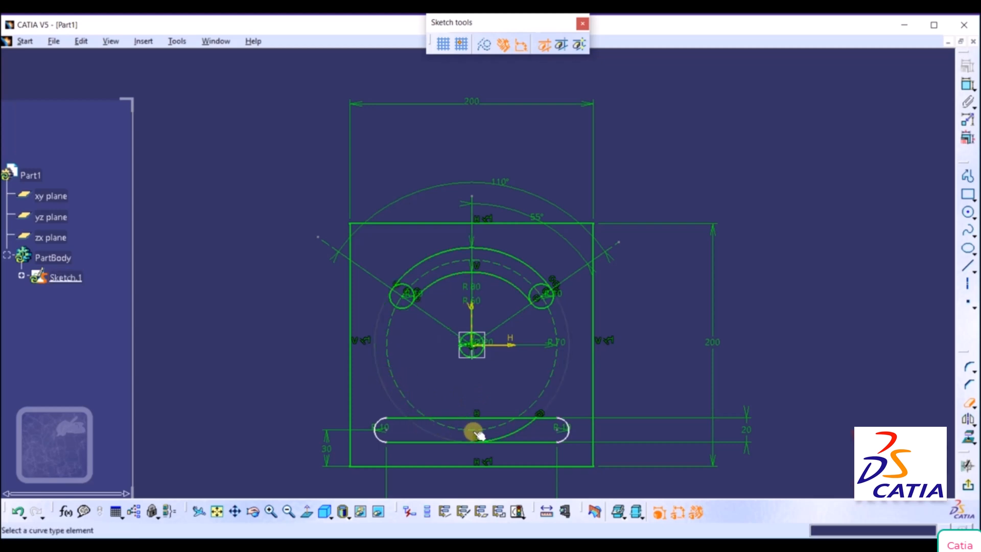
left_click(515, 431)
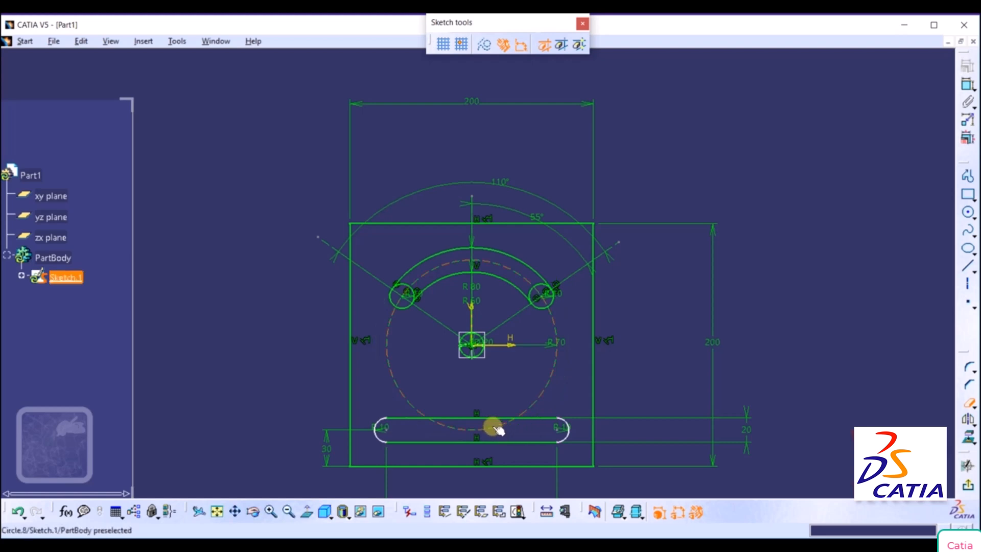
left_click(543, 390)
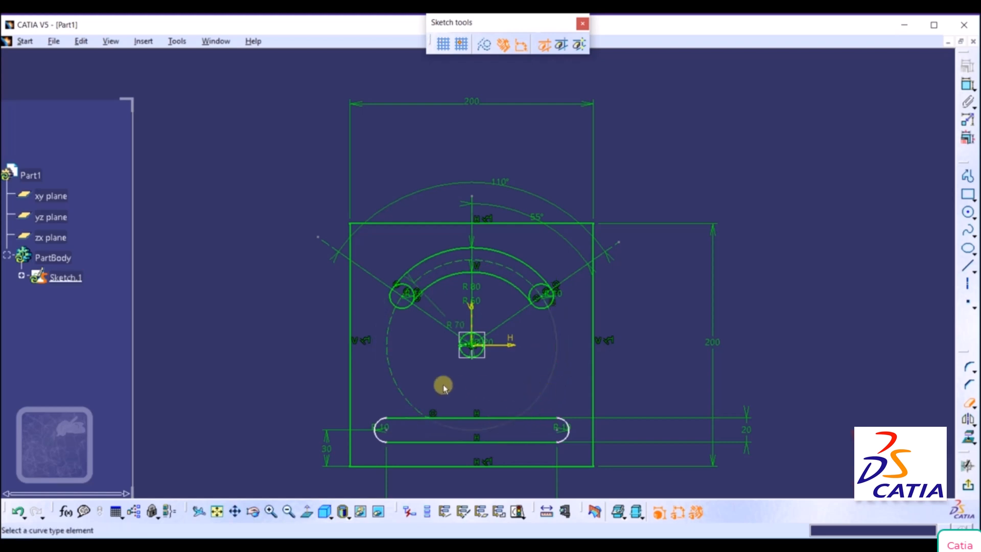
left_click(395, 380)
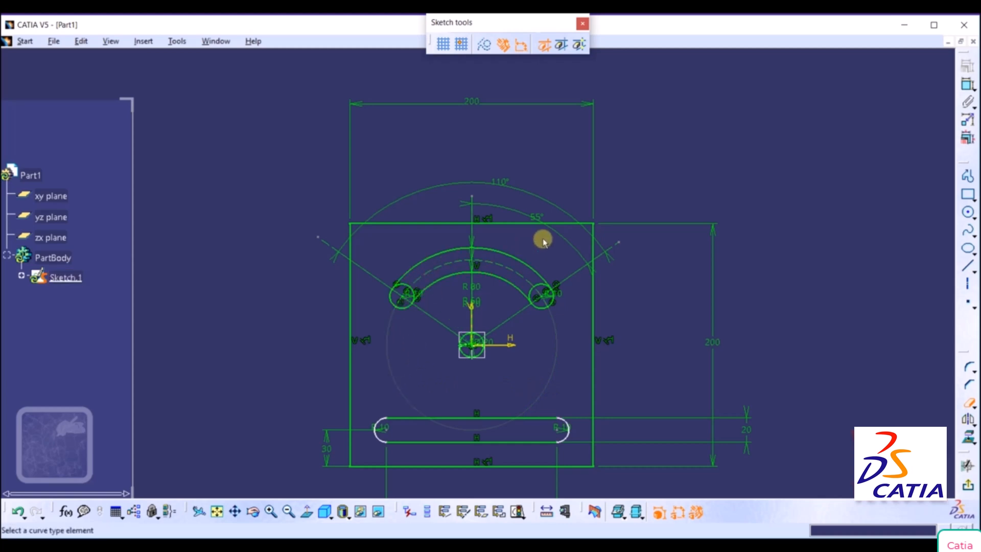
Quick-trim the inner portions of both small end circles to leave the arc slot's rounded ends, and fit the whole sketch in a normal view.
middle_click_drag(543, 239, 562, 186, "ctrl")
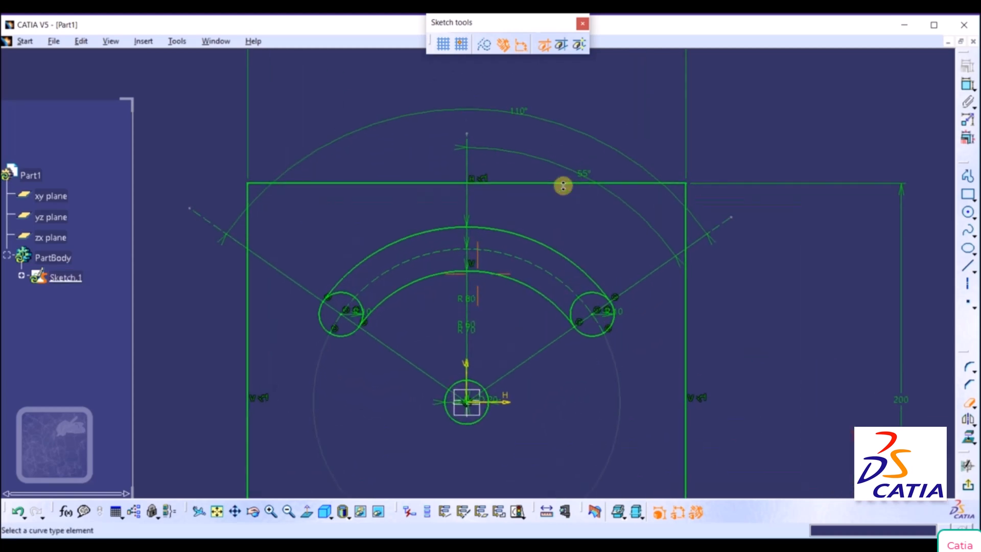
left_click(344, 294)
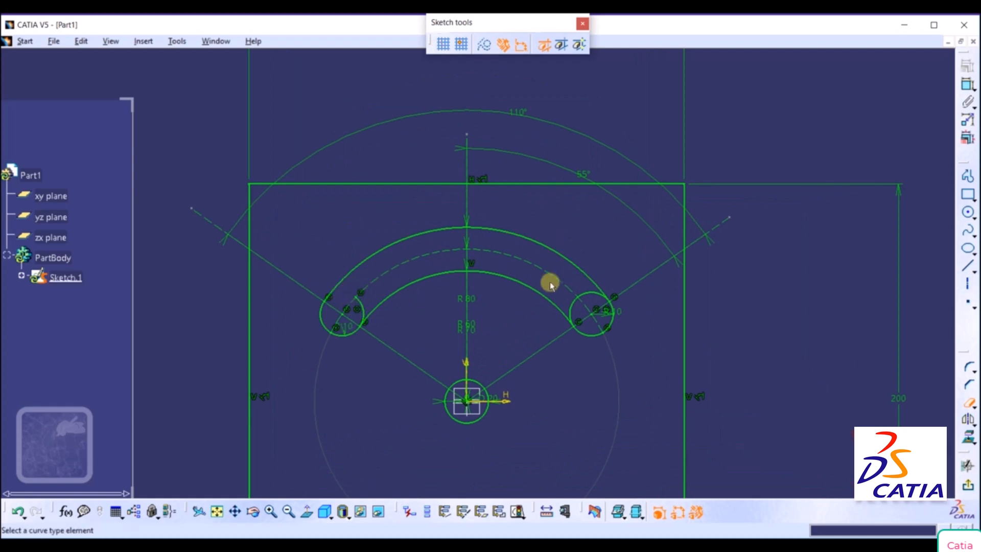
left_click(362, 305)
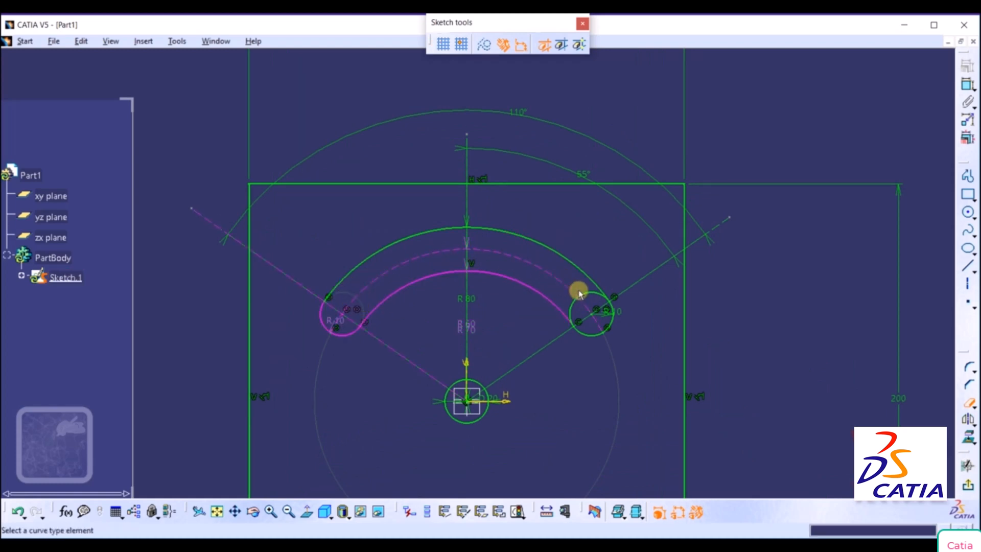
left_click(573, 305)
left_click(577, 304)
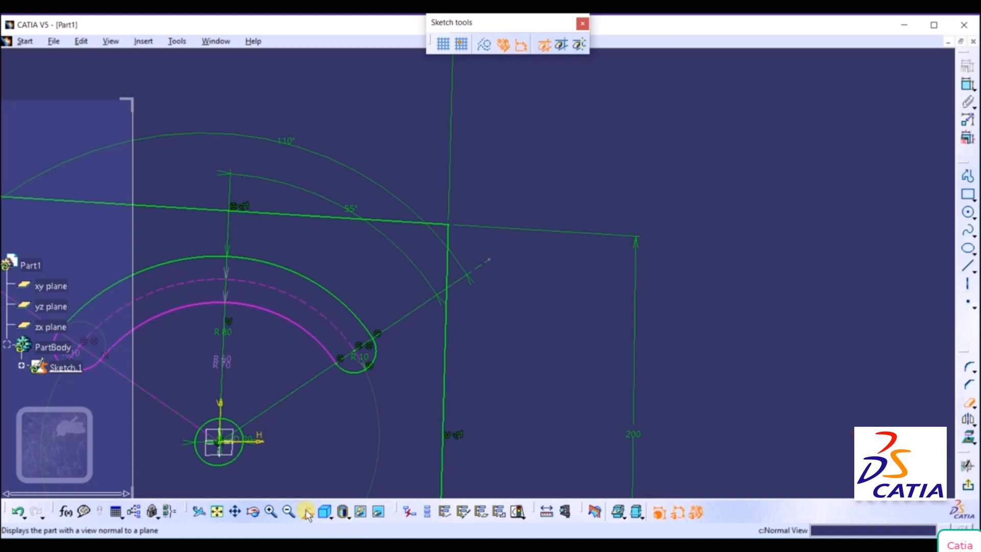
left_click(307, 511)
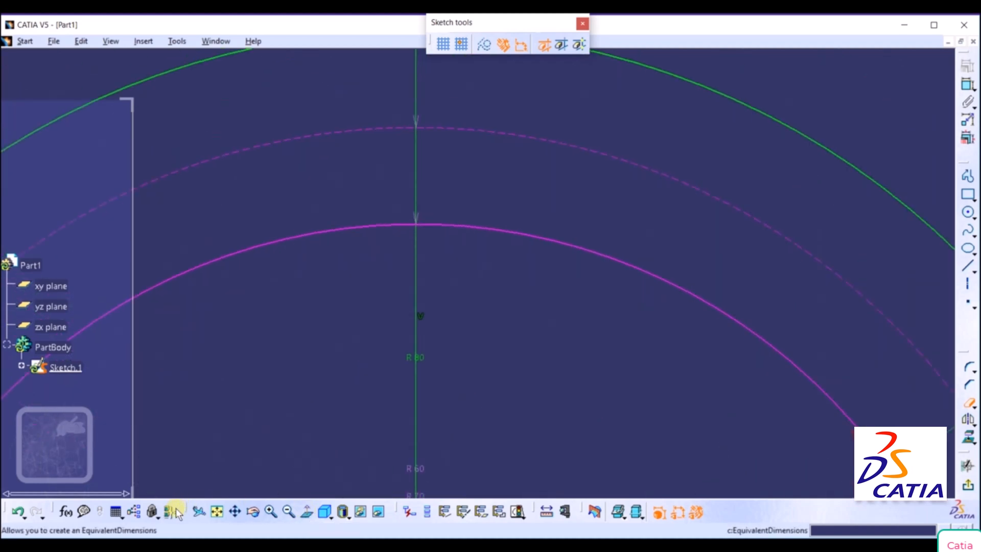
left_click(217, 511)
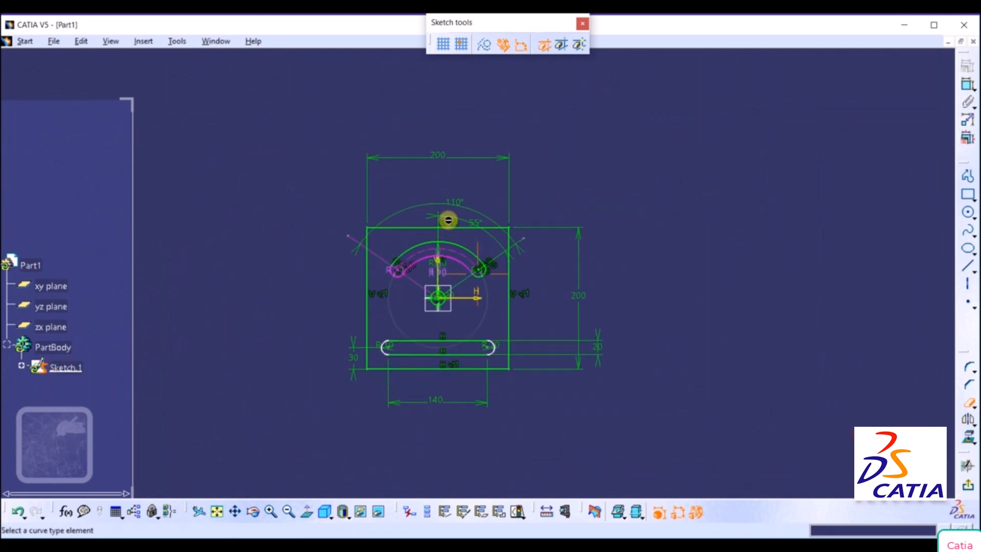
Examine the 55° angle dimension and the constraints around the left rounded end of the arc slot.
middle_click_drag(445, 217, 473, 174)
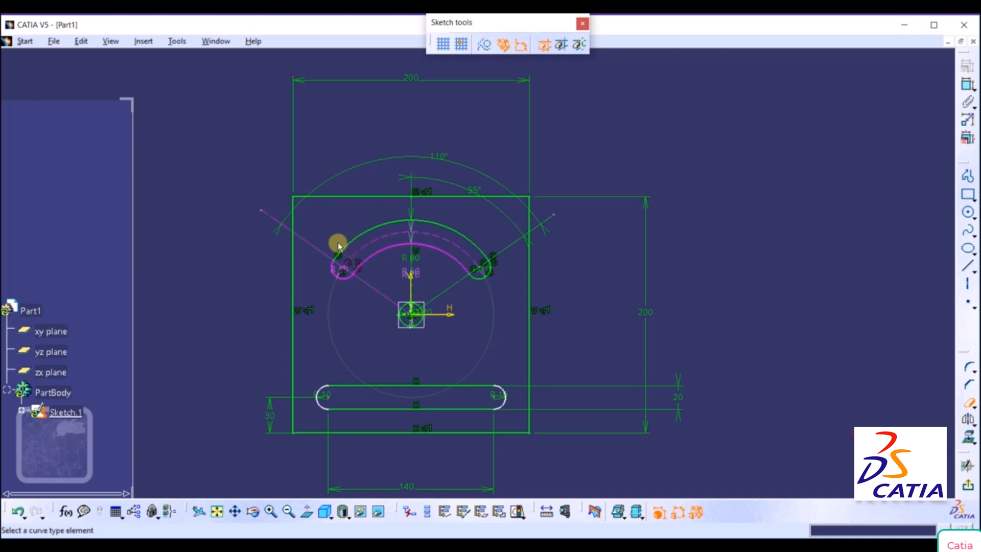
mouse_move(340, 223)
middle_mouse_down("ctrl")
mouse_move(350, 191)
mouse_move(432, 148)
middle_mouse_up("ctrl")
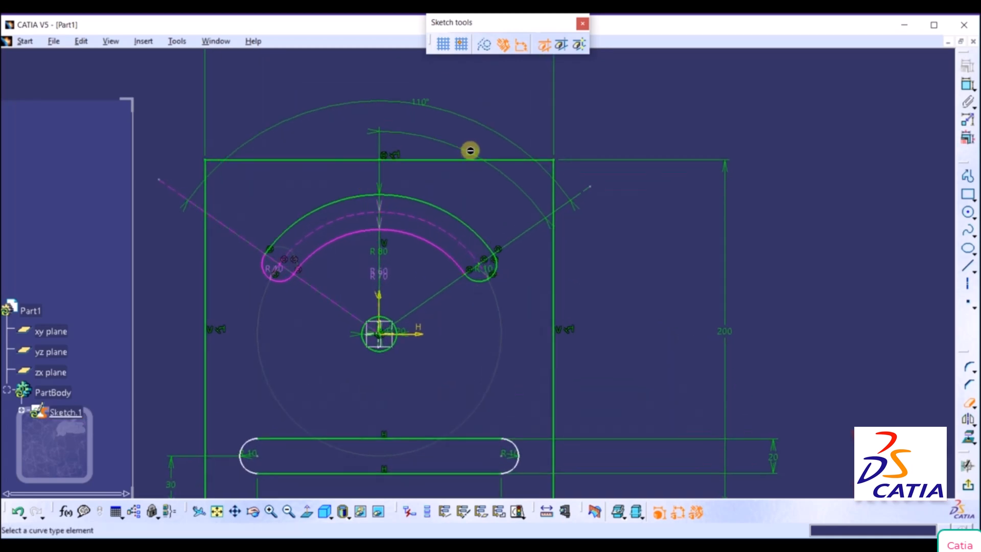
right_click(470, 151)
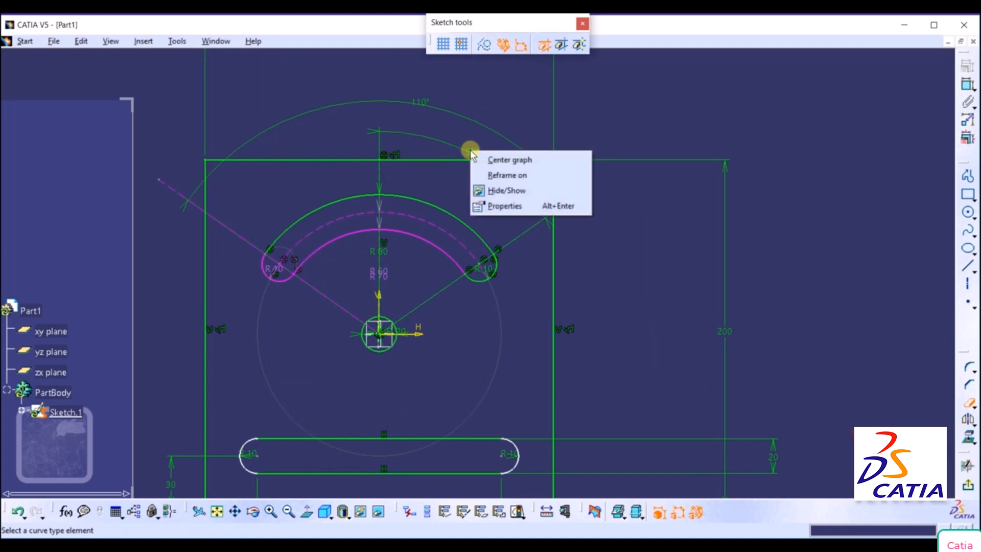
left_click(661, 256)
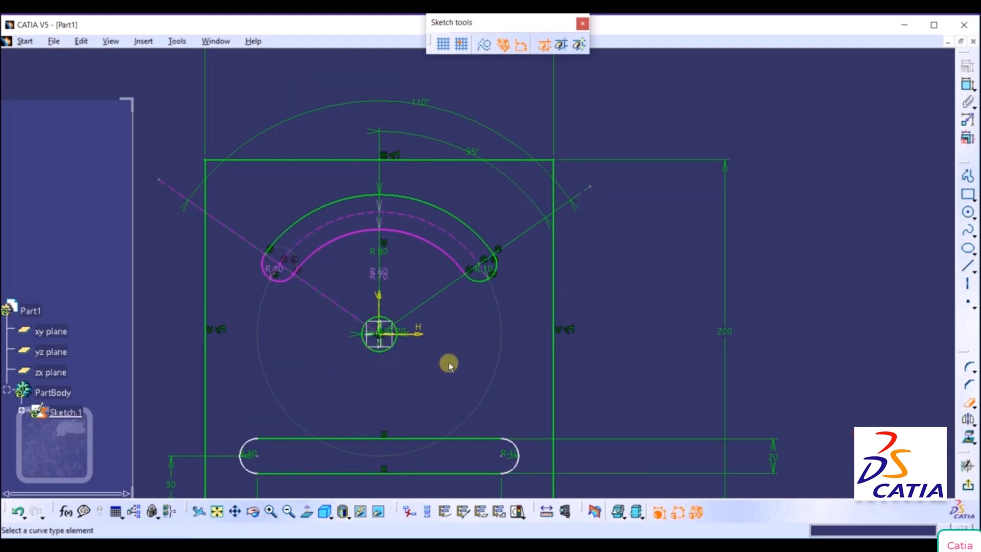
left_click(353, 303)
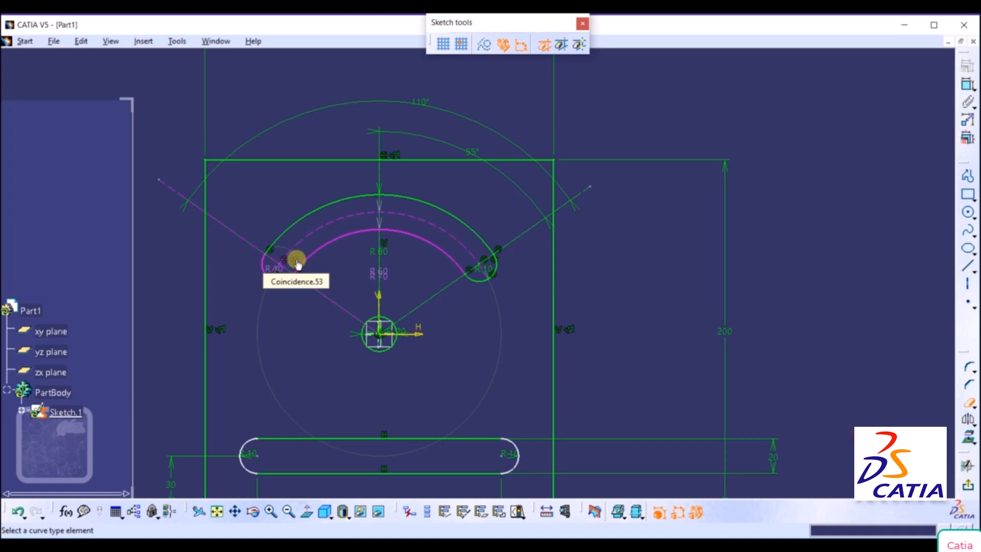
right_click(298, 263)
left_click(281, 329)
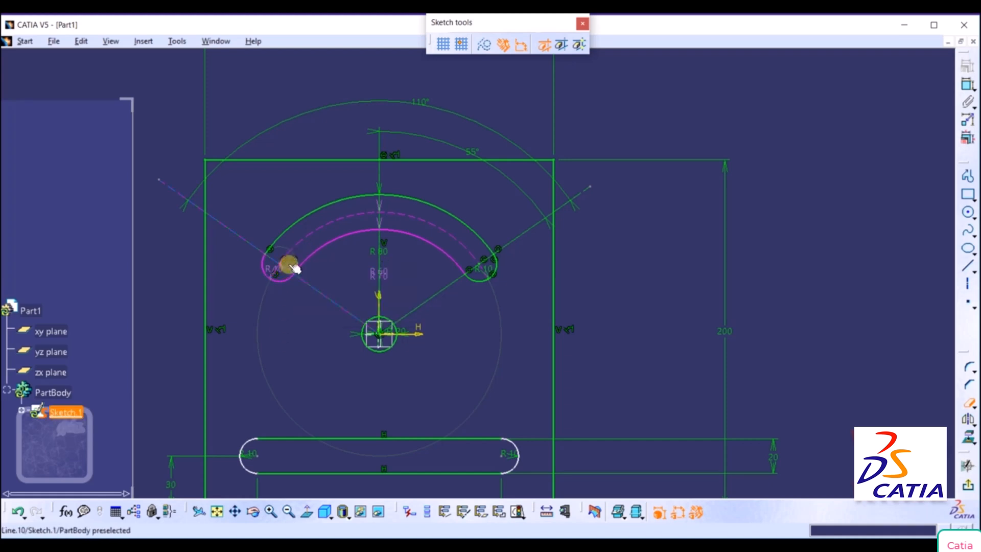
right_click(292, 260)
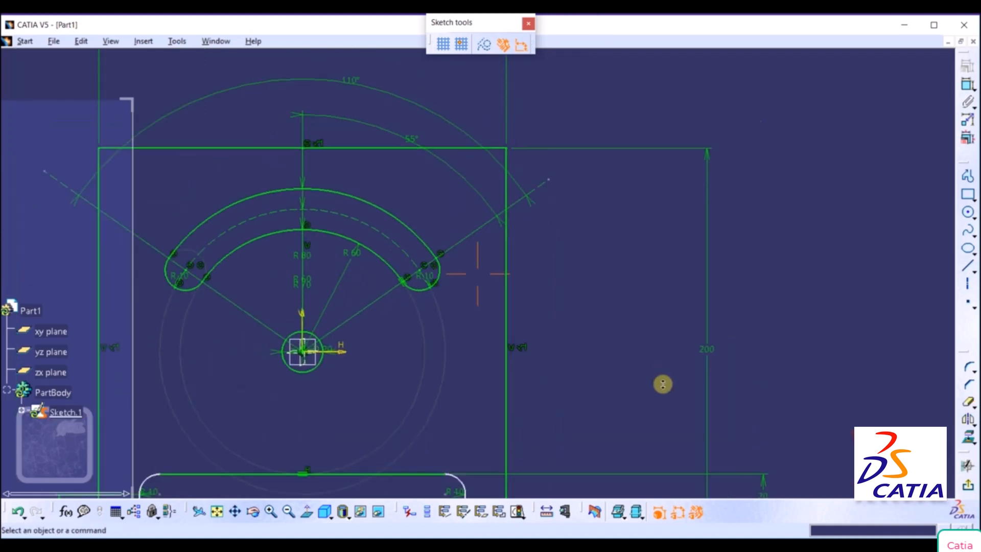
middle_click_drag(662, 383, 656, 409)
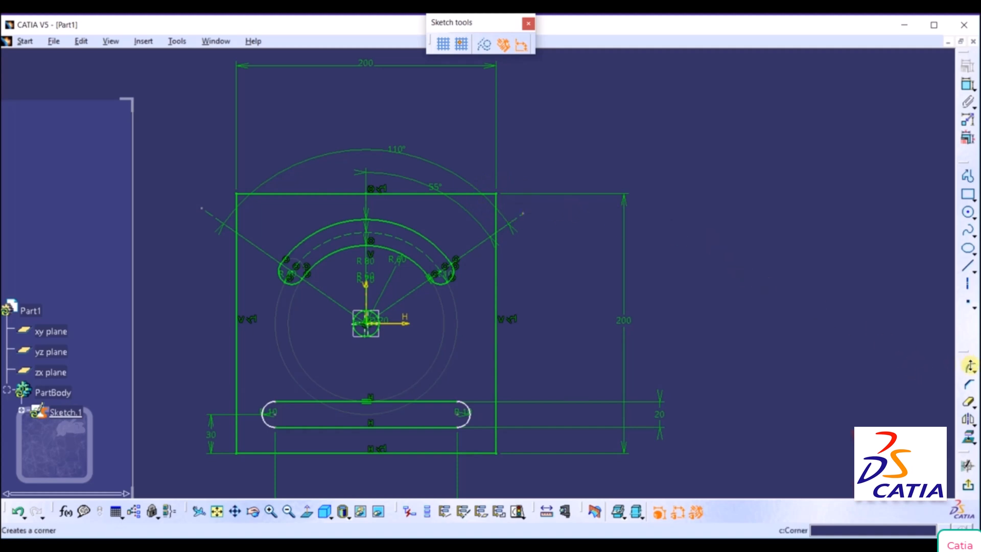
Round the plate's upper-right corner with a 10 mm radius Corner, trimming both edges.
left_click(969, 367)
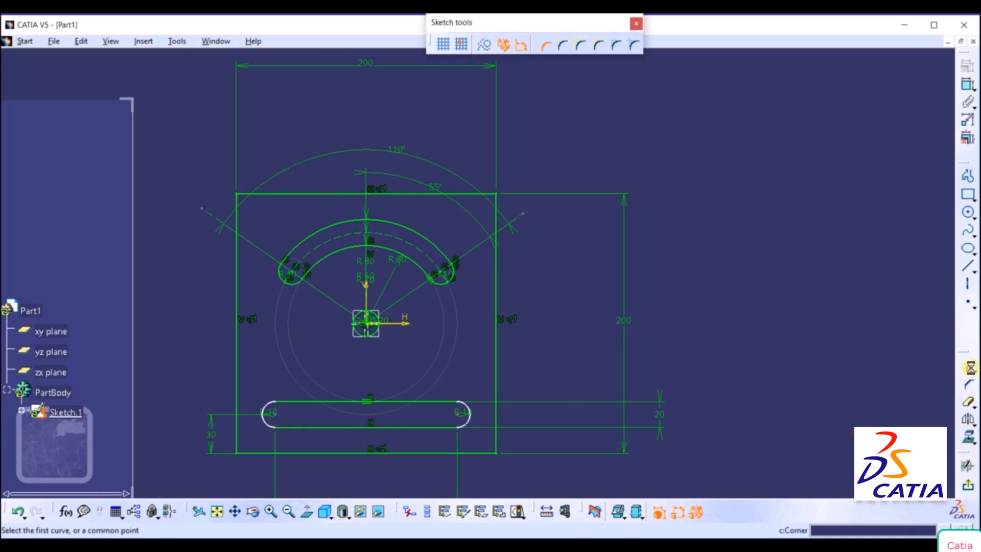
left_click(543, 48)
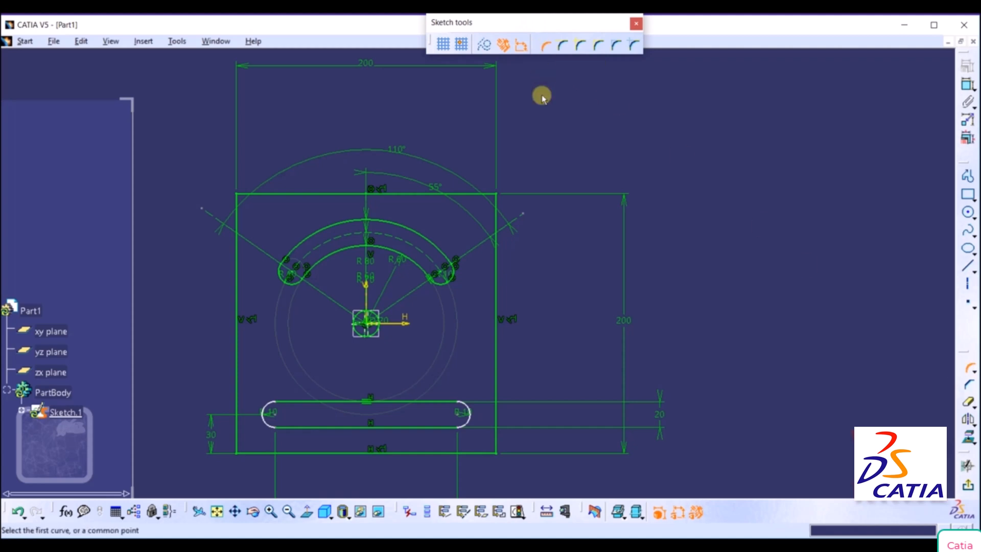
left_click(456, 193)
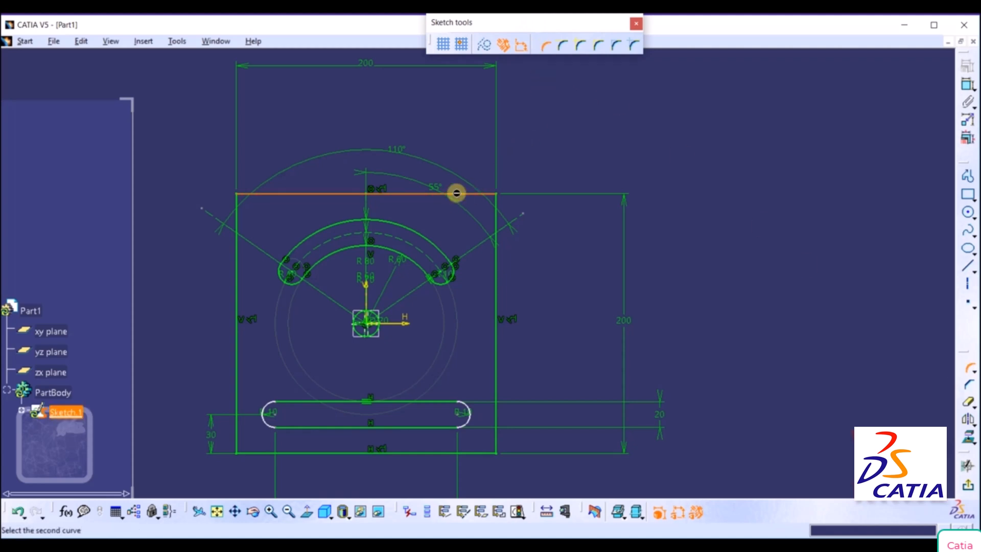
left_click(496, 219)
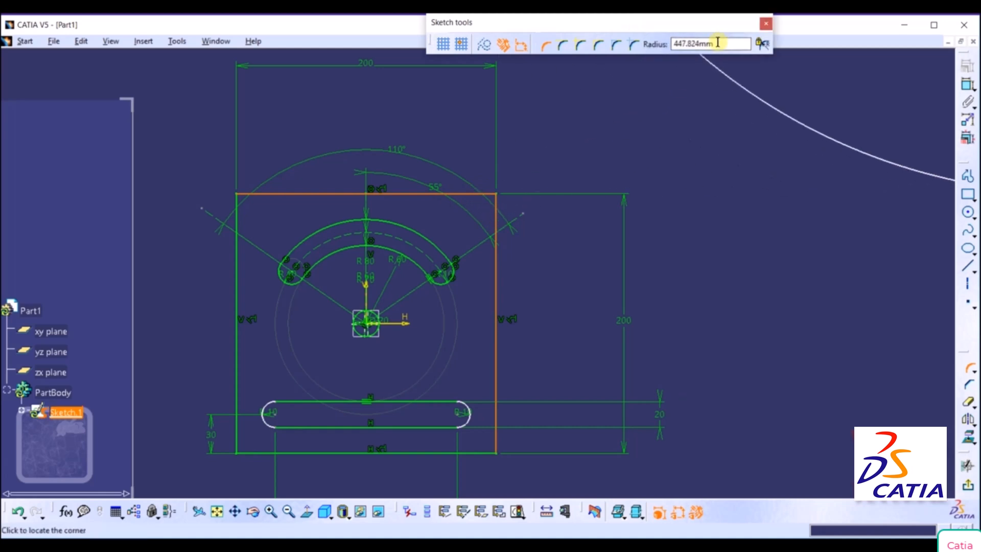
left_click(717, 42)
type("1")
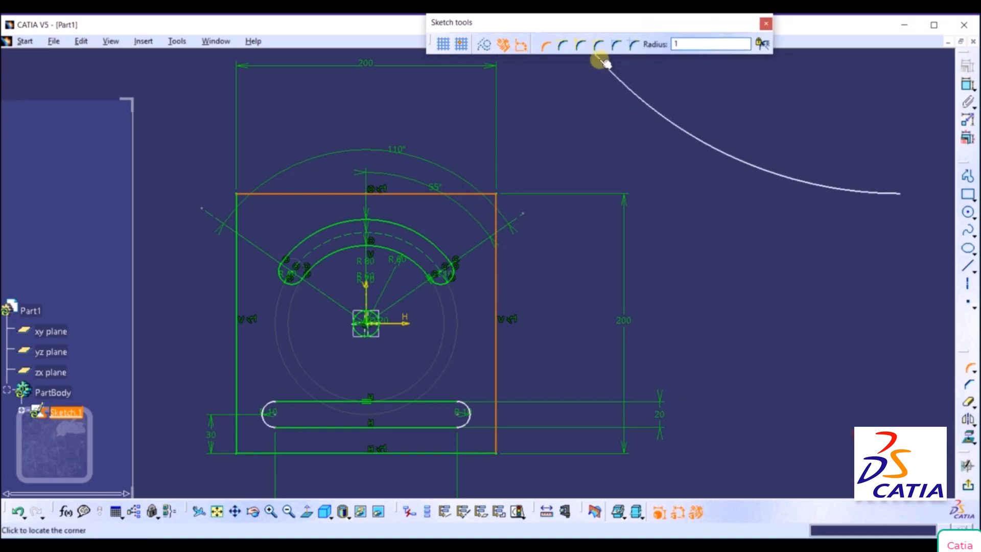
key("Return")
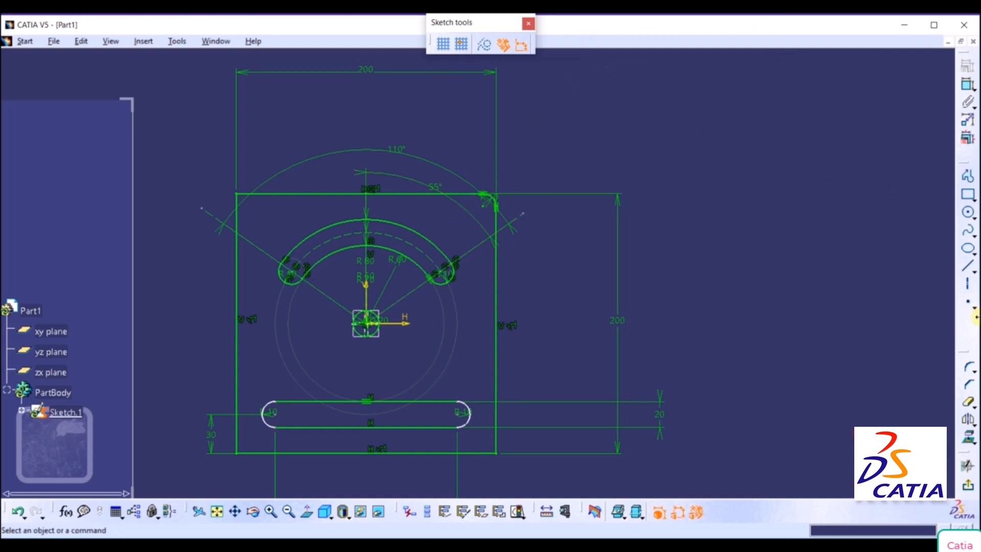
Round the plate's upper-left corner with a 10 mm radius between the top and left edges.
left_click(966, 371)
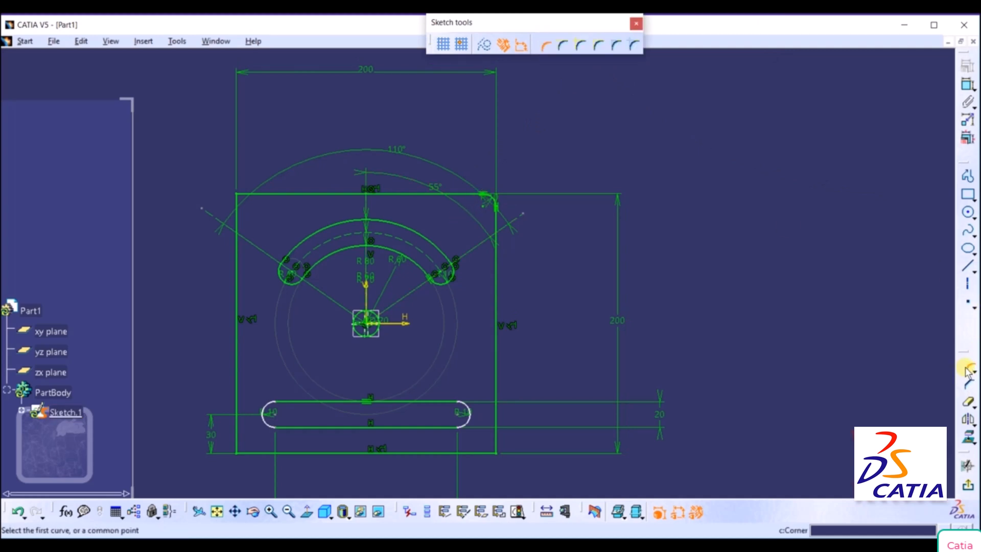
left_click(276, 194)
left_click(236, 266)
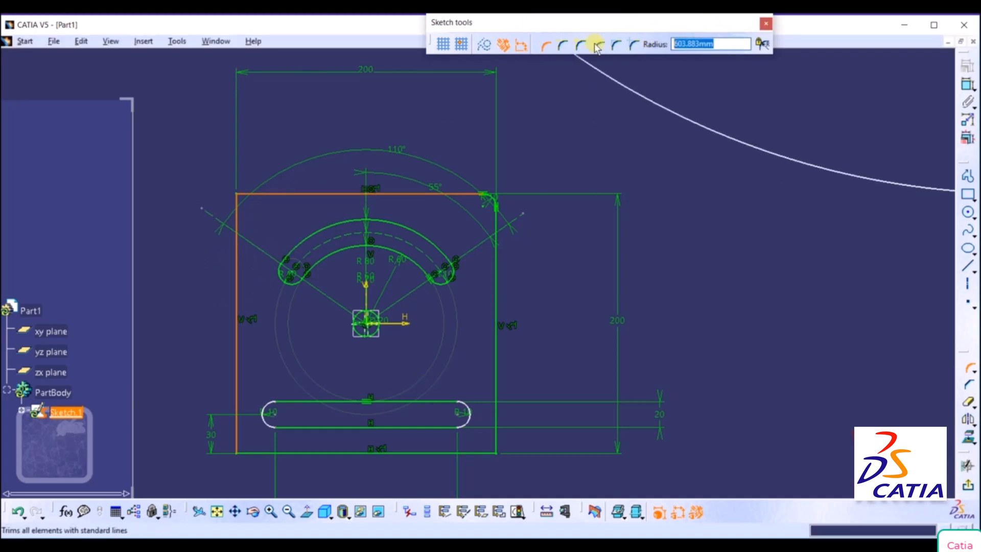
type("10")
key("Return")
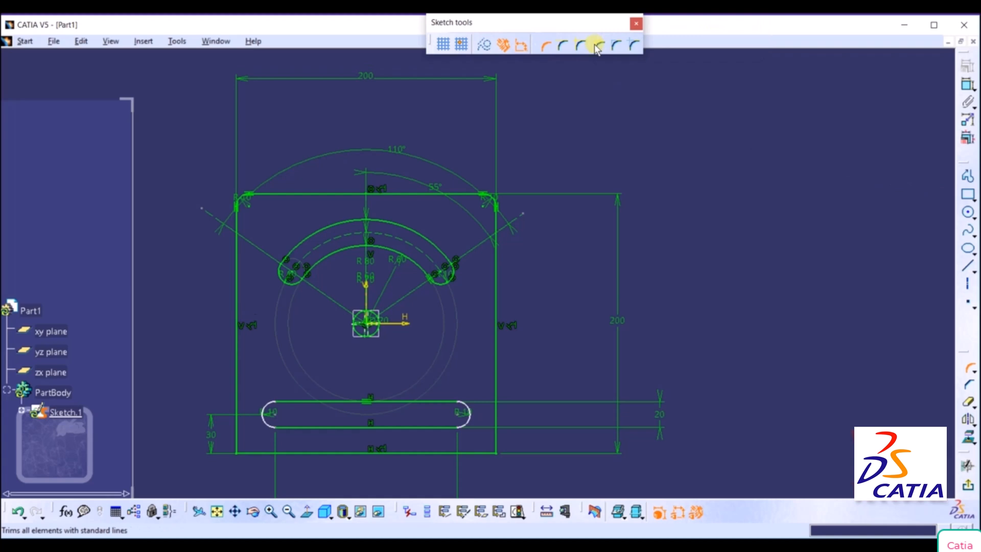
Round the plate's lower-left corner with a 10 mm radius between the left and bottom edges.
left_click(236, 399)
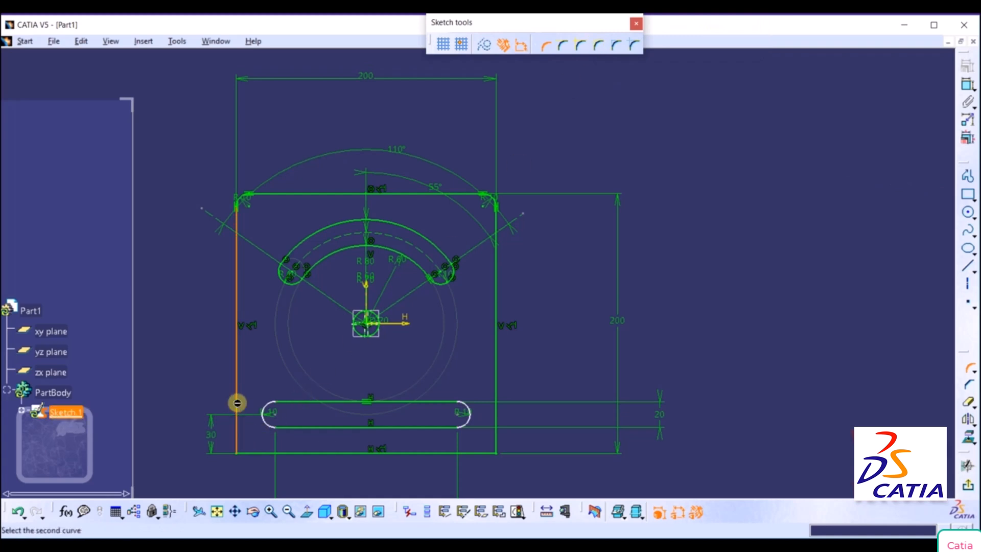
left_click(253, 452)
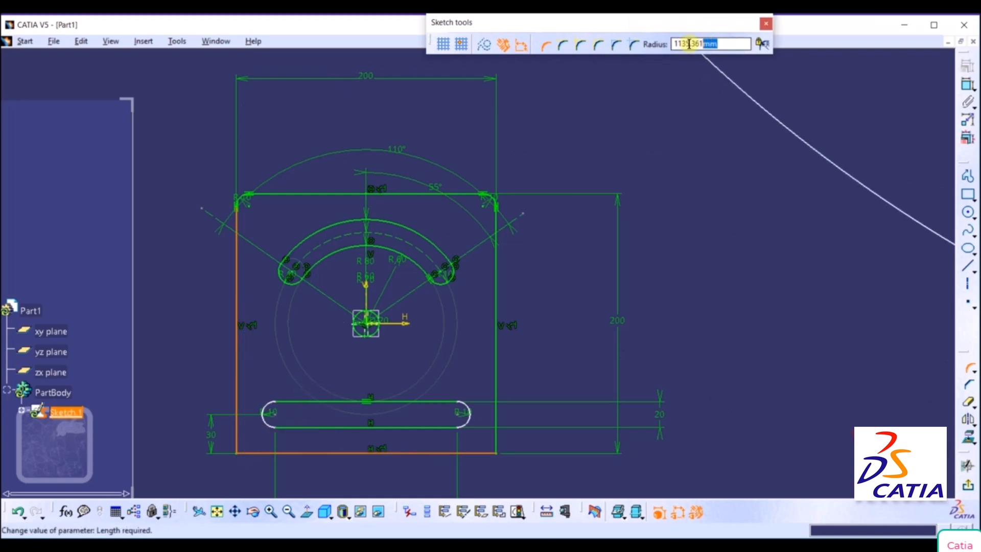
type("10")
key("Return")
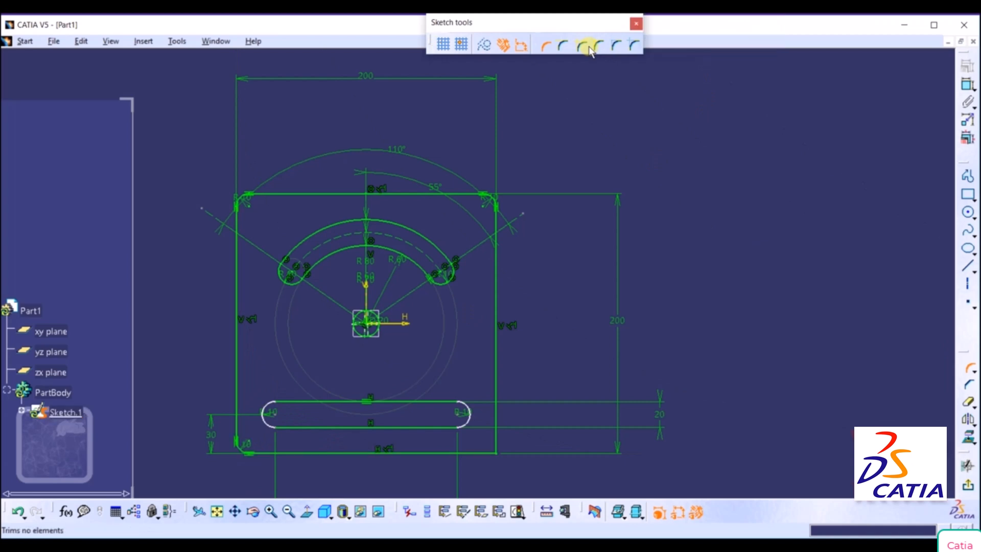
Round the plate's lower-right corner with a 10 mm radius between the right and bottom edges.
left_click(495, 372)
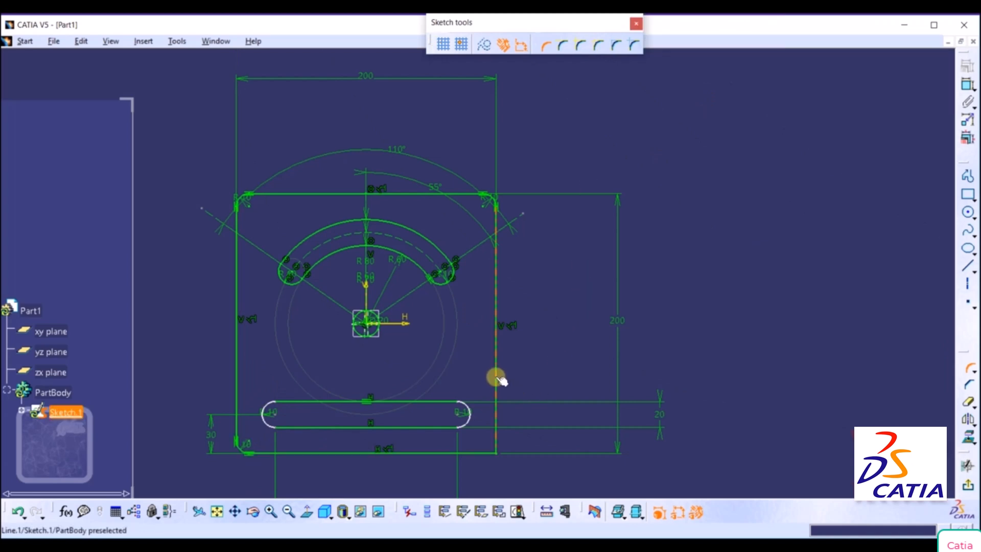
left_click(475, 451)
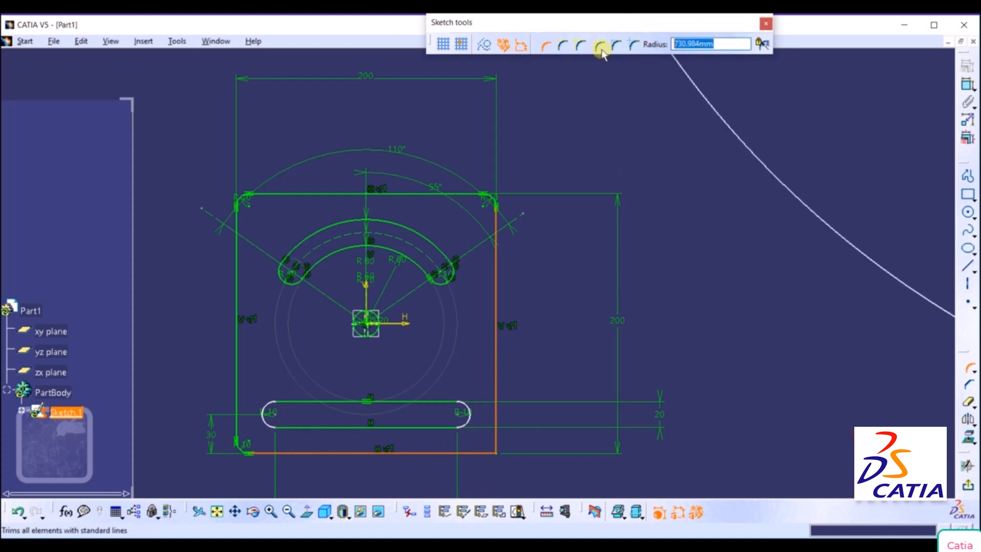
type("10")
key("Return")
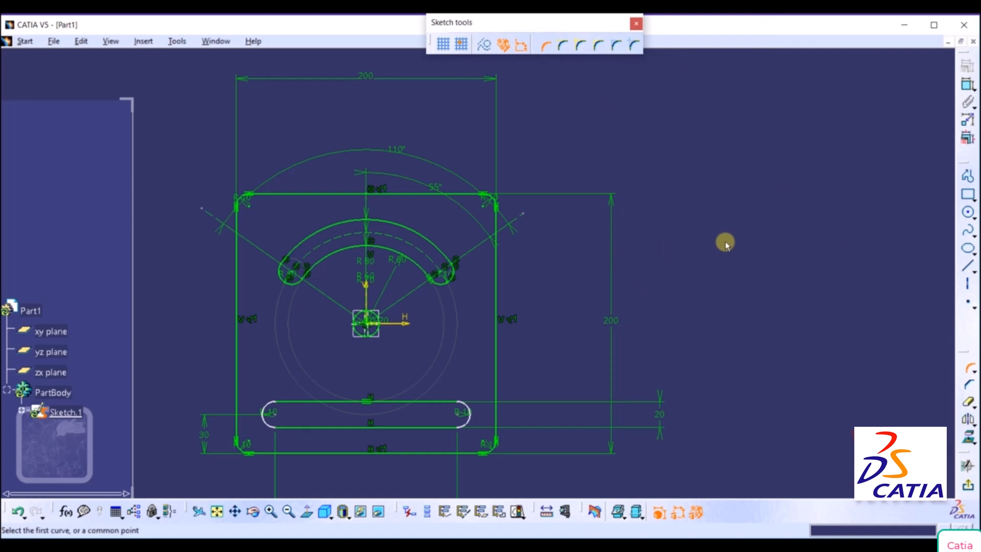
mouse_move(725, 242)
middle_mouse_down()
mouse_move(740, 228)
mouse_move(729, 274)
mouse_move(738, 235)
middle_mouse_up()
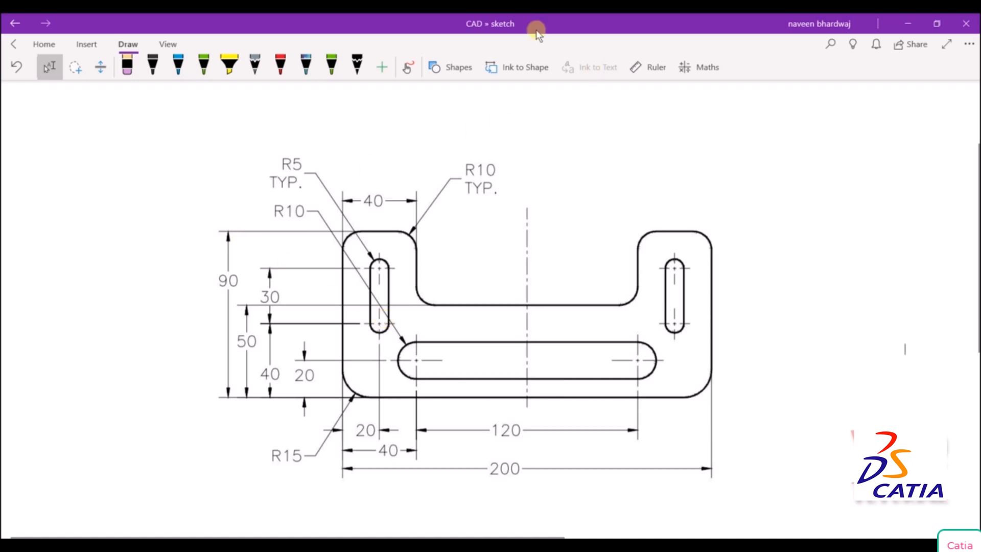
On the OneNote bracket drawing, trace the lower rectangular portion in red ink and circle its 50 and 200 dimensions.
left_click(400, 68)
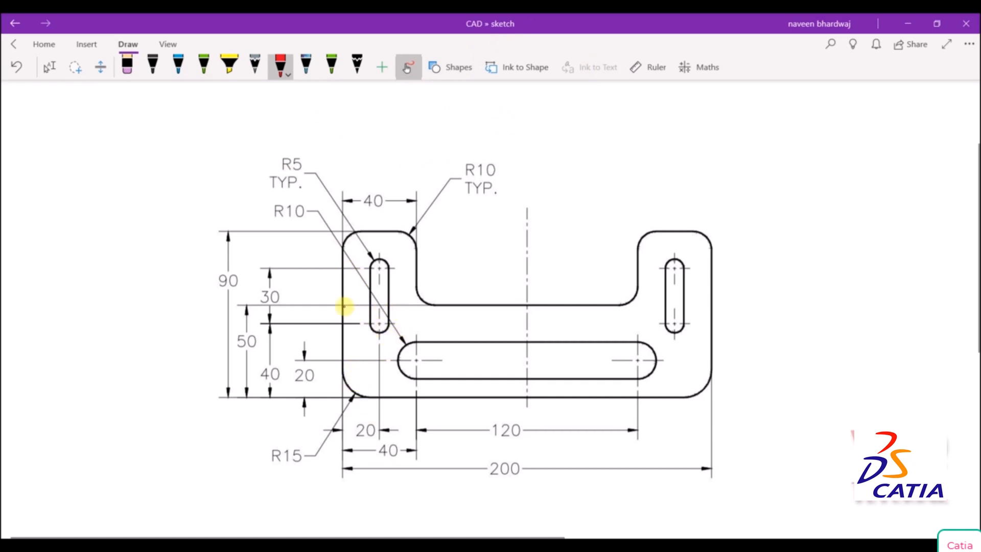
mouse_move(344, 306)
left_mouse_down()
mouse_move(427, 300)
mouse_move(348, 307)
mouse_move(412, 307)
left_mouse_up()
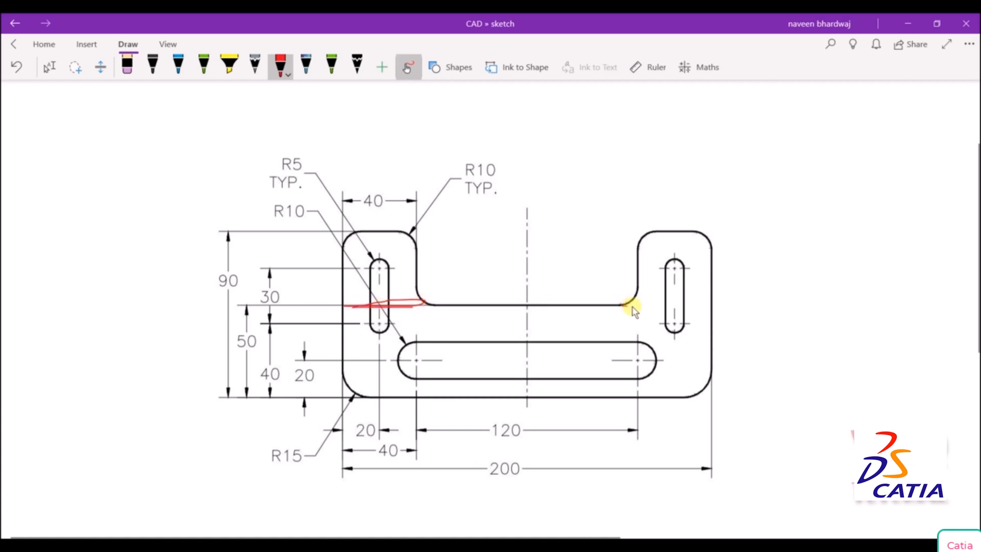
mouse_move(631, 307)
left_mouse_down()
mouse_move(703, 304)
mouse_move(622, 305)
left_mouse_up()
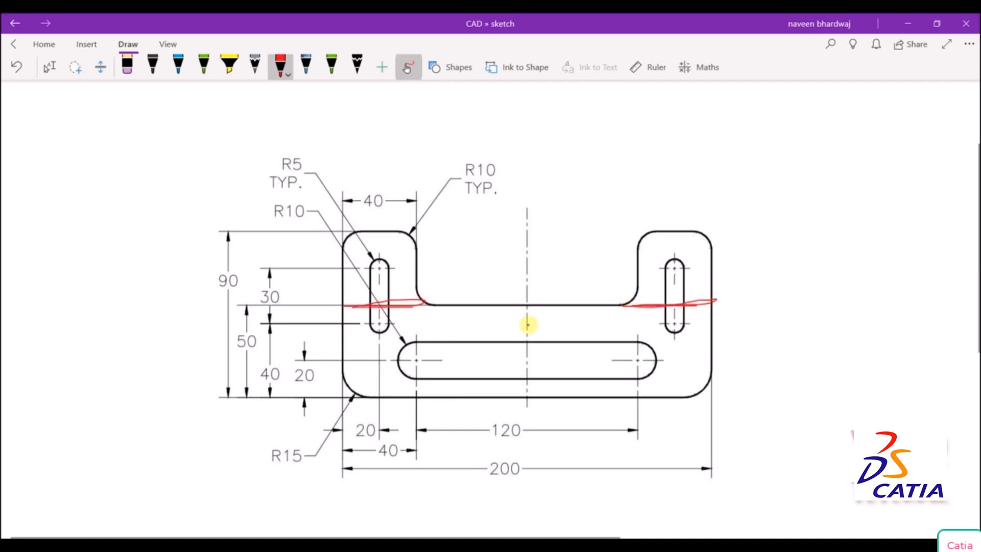
left_click_drag(345, 309, 342, 388)
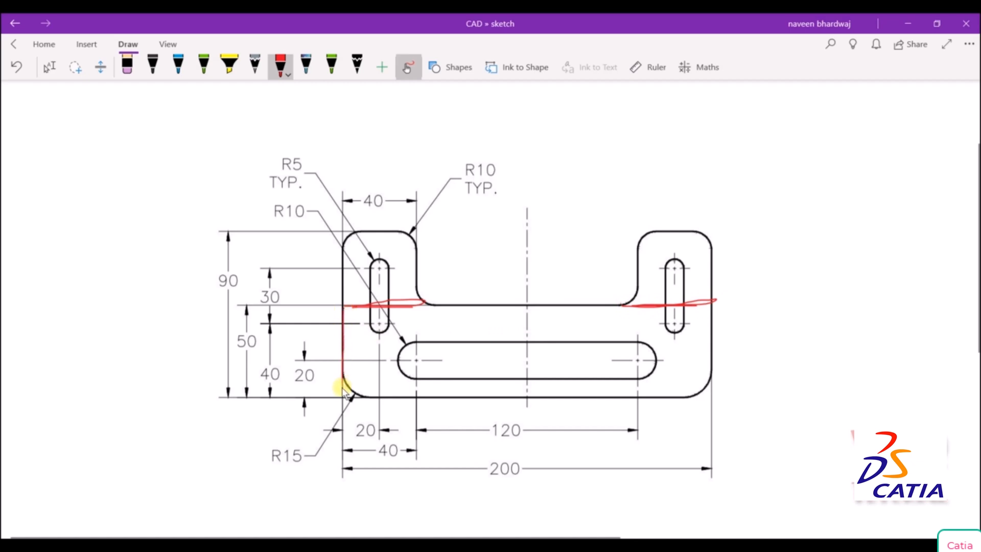
mouse_move(493, 398)
left_mouse_down()
mouse_move(712, 395)
mouse_move(711, 305)
left_mouse_up()
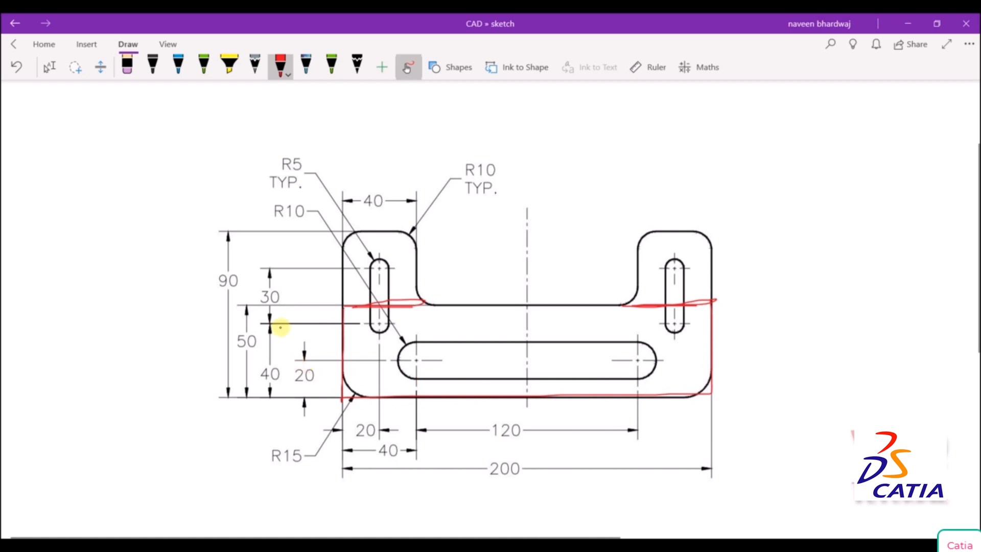
mouse_move(260, 329)
left_mouse_down()
mouse_move(236, 337)
mouse_move(244, 358)
left_mouse_up()
mouse_move(502, 450)
left_mouse_down()
mouse_move(490, 453)
mouse_move(545, 504)
mouse_move(503, 450)
left_mouse_up()
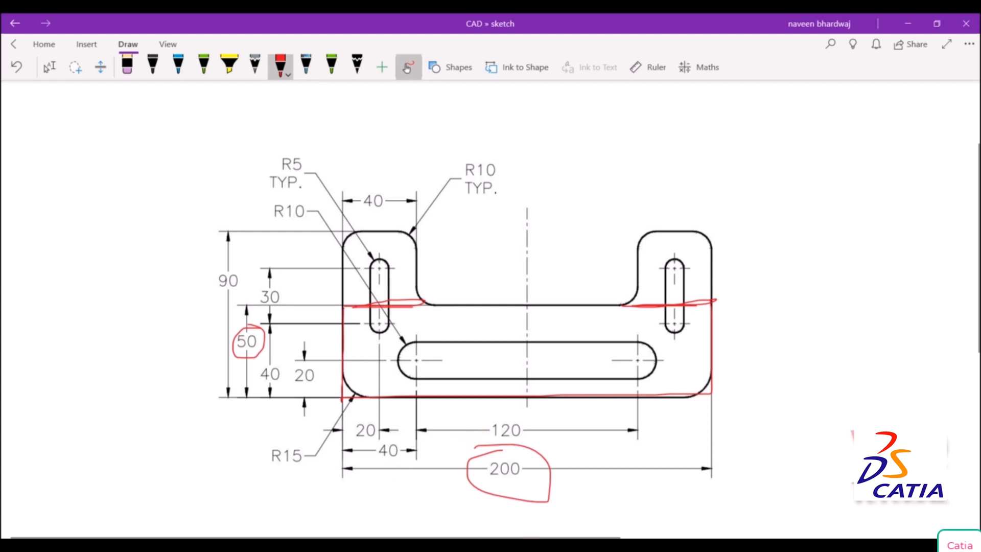
Switch to CATIA and sketch a rectangle 200 mm wide and 50 mm high with its first corner at the origin.
key("alt+Tab")
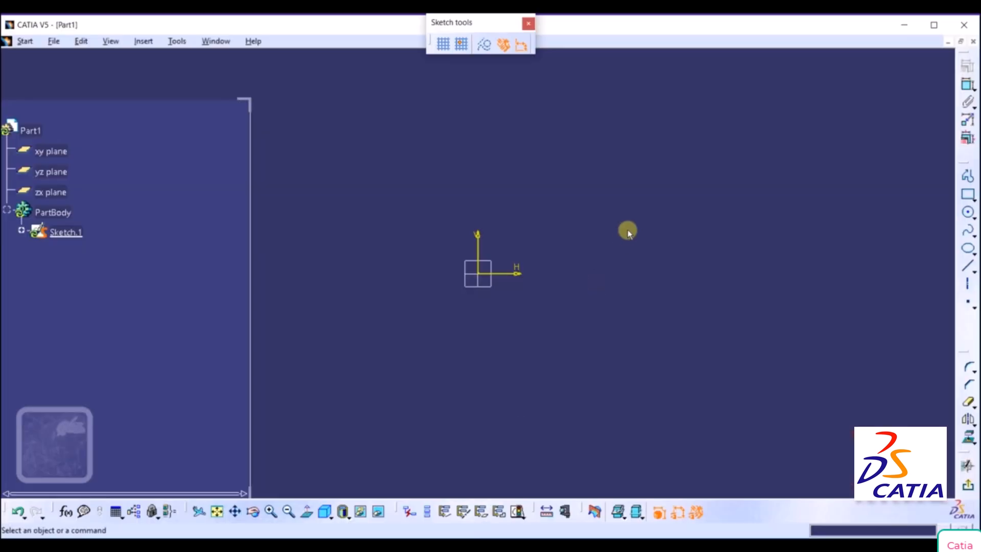
left_click(965, 196)
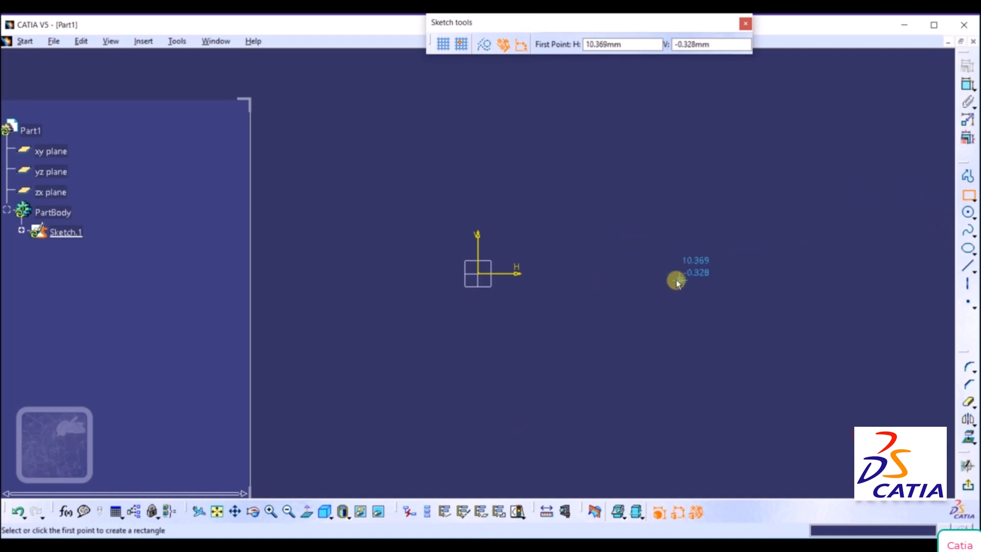
left_click_drag(628, 44, 460, 43)
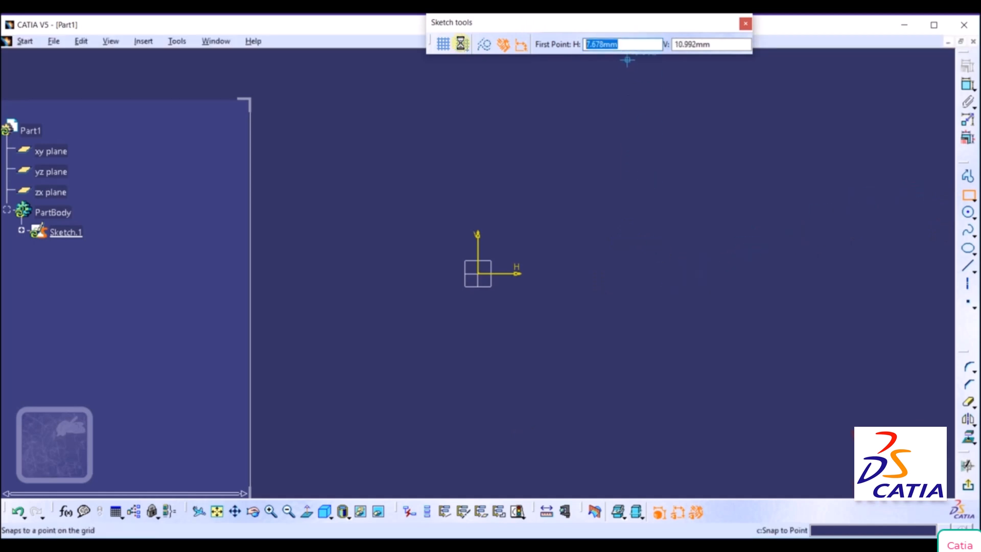
type("0")
key("Tab")
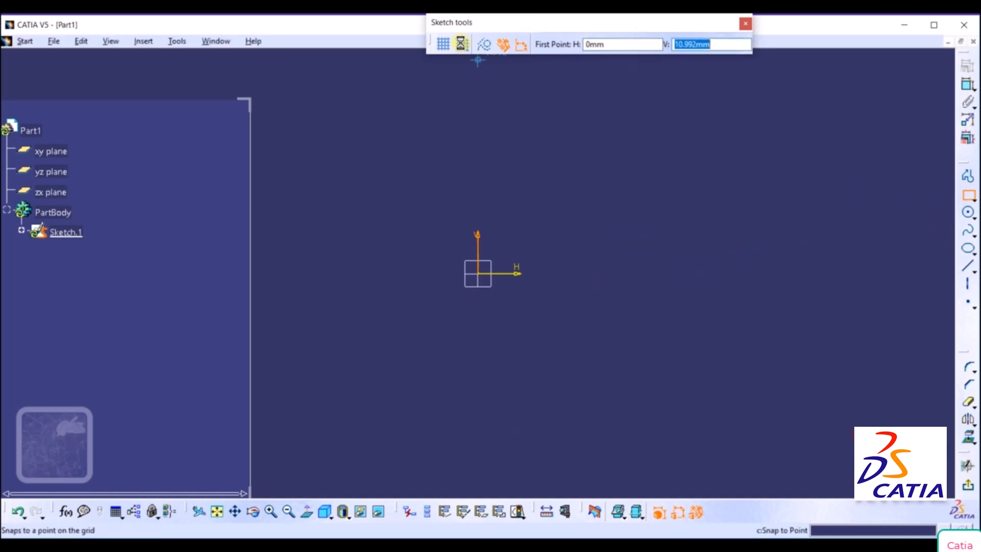
type("0")
key("Return")
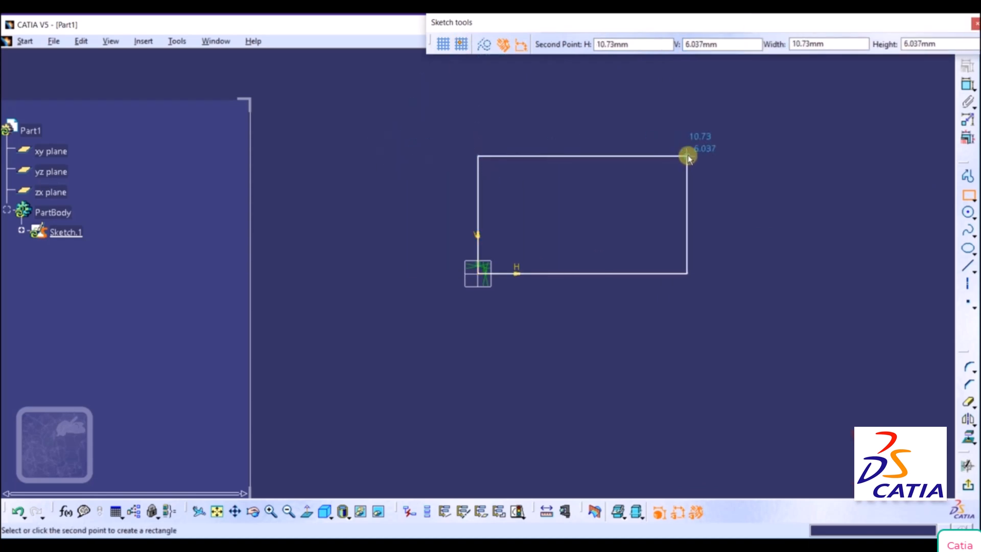
left_click(830, 43)
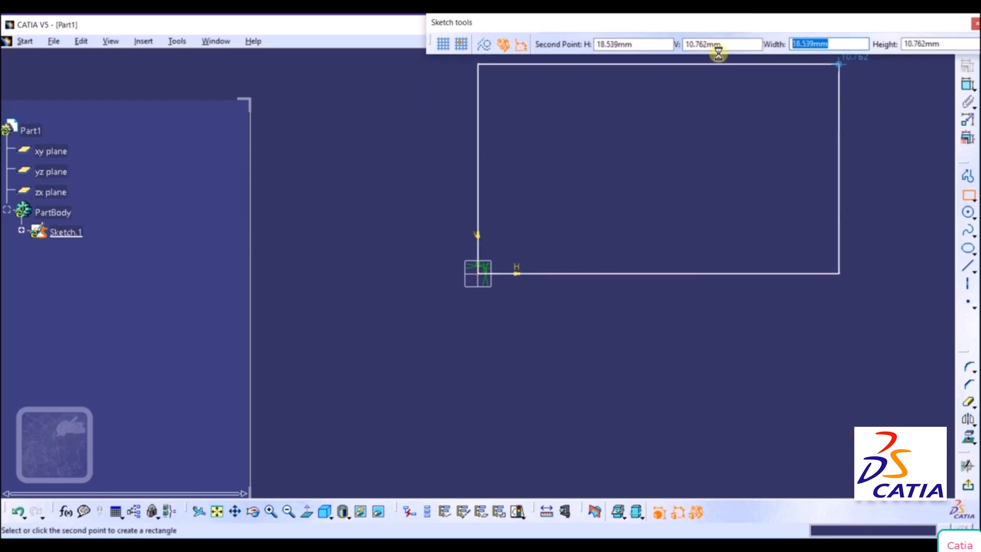
type("200")
key("Tab")
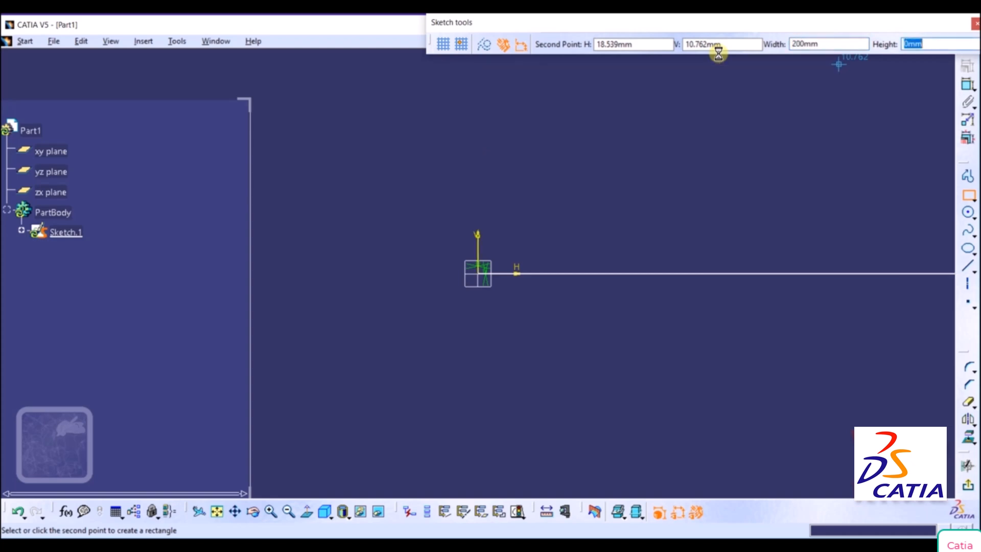
type("50")
key("Return")
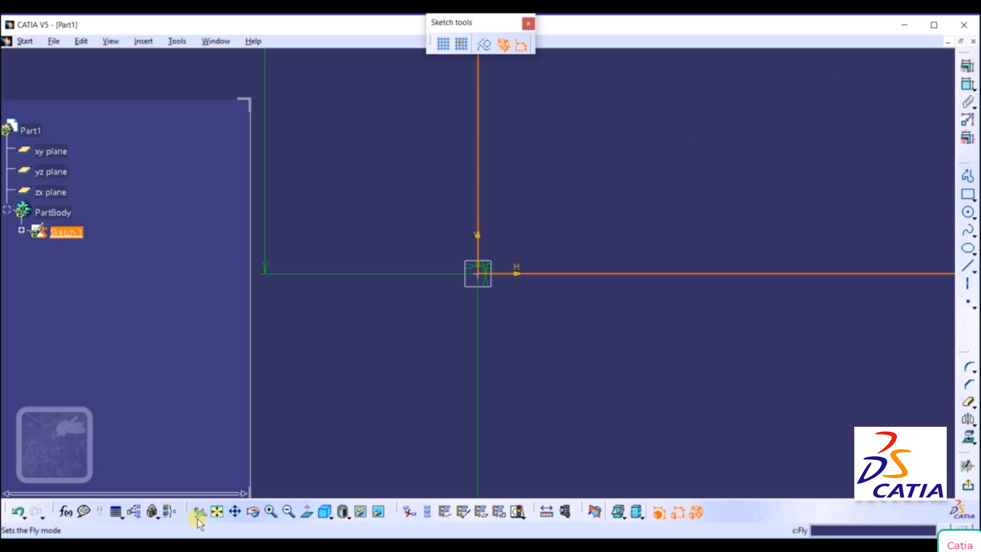
Fit the sketch in the window, narrow the specification tree area and enlarge the rectangle, leaving room above it.
left_click(217, 511)
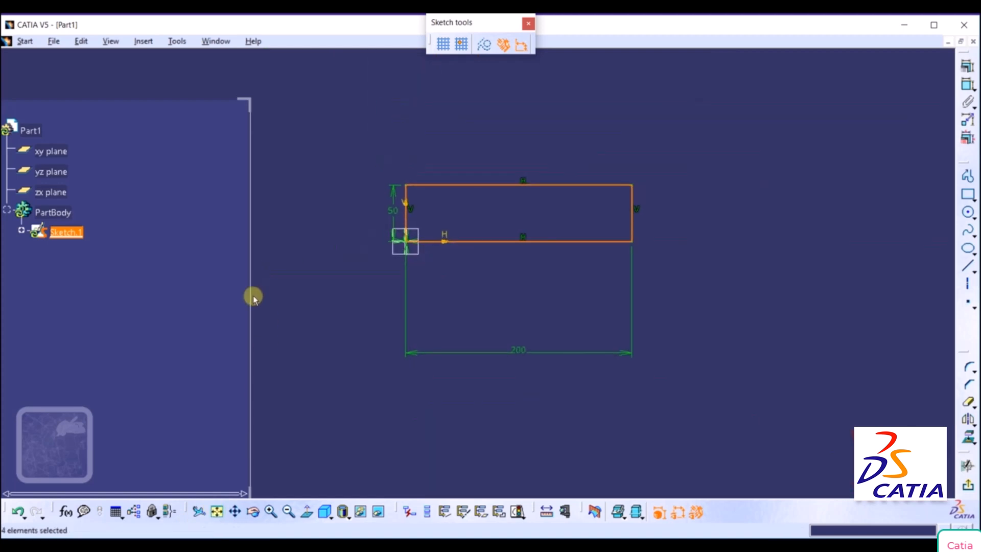
left_click_drag(252, 300, 157, 319)
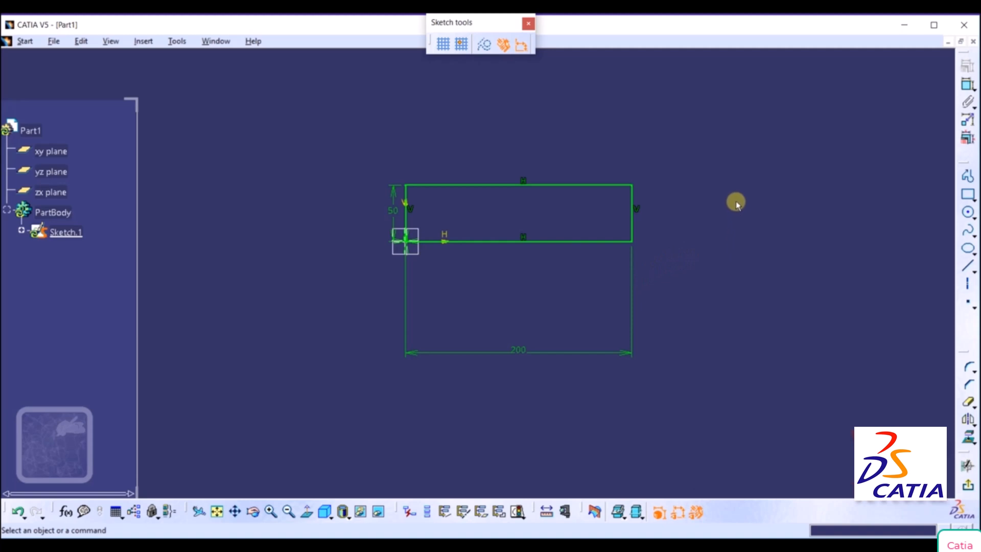
mouse_move(736, 201)
middle_mouse_down()
mouse_move(696, 324)
mouse_move(723, 235)
middle_mouse_up()
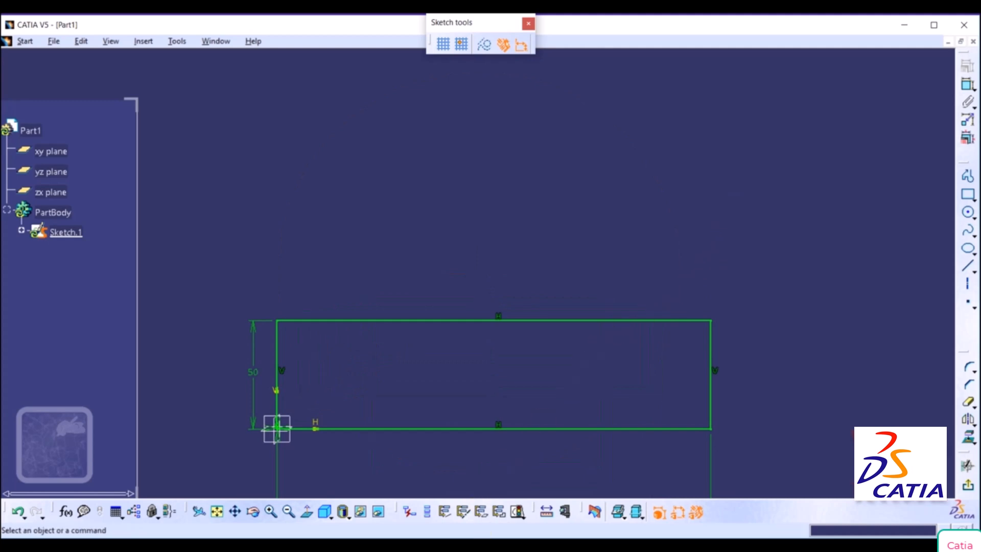
On the OneNote drawing, outline the upper-left tab in green, circle dimensions 40 and 90, and mark the tab's height as 40.
left_click(440, 545)
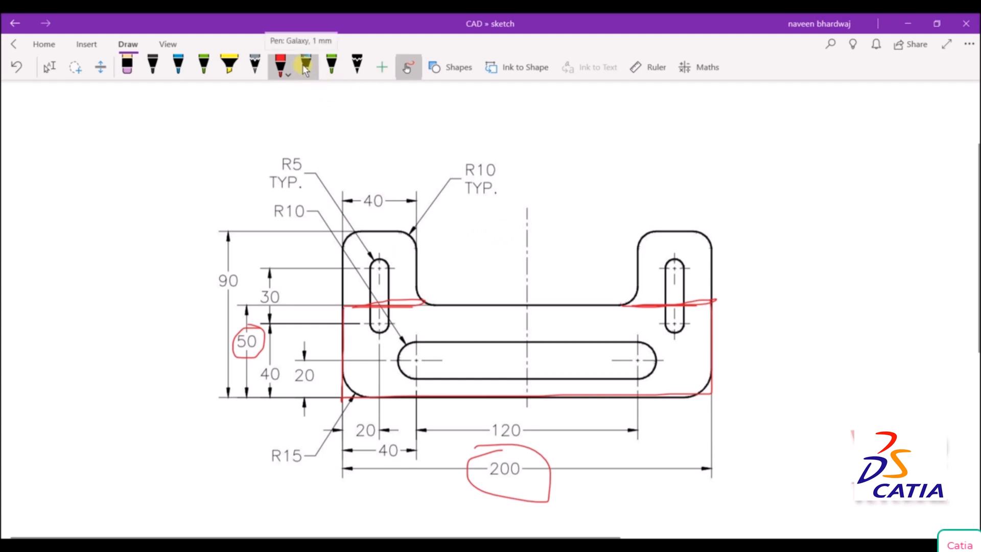
left_click(331, 64)
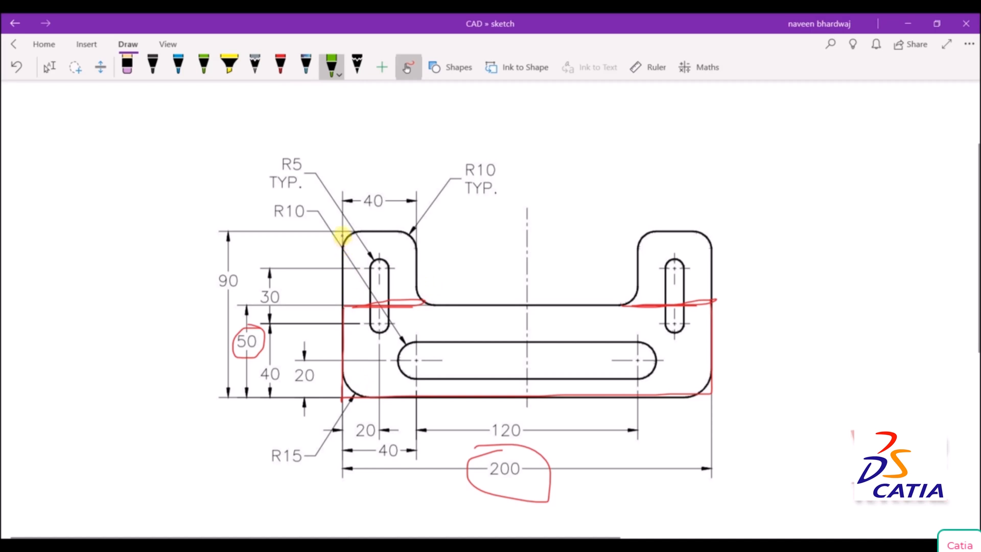
mouse_move(346, 285)
left_mouse_down()
mouse_move(345, 230)
mouse_move(416, 231)
mouse_move(422, 286)
mouse_move(389, 305)
mouse_move(341, 306)
left_mouse_up()
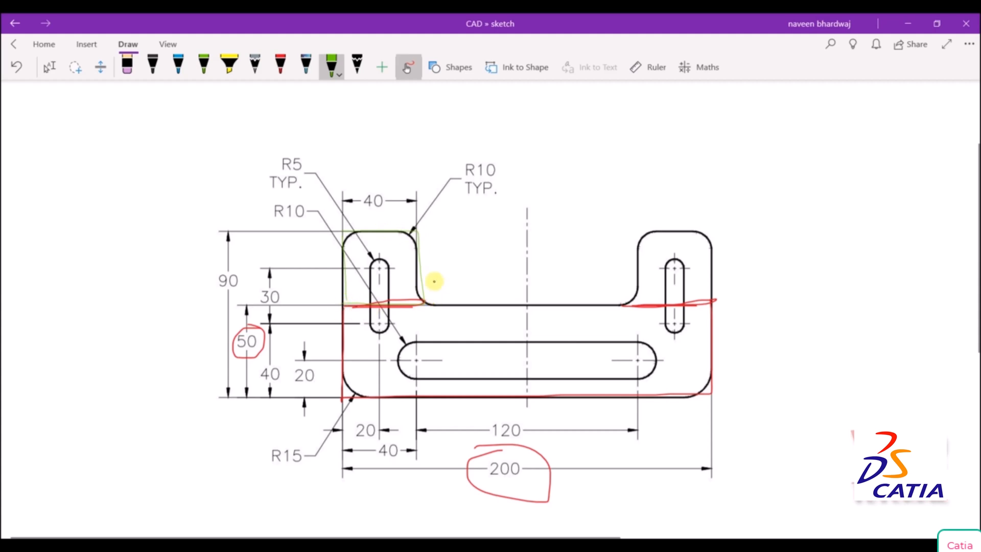
mouse_move(371, 186)
left_mouse_down()
mouse_move(366, 219)
mouse_move(383, 192)
mouse_move(350, 188)
left_mouse_up()
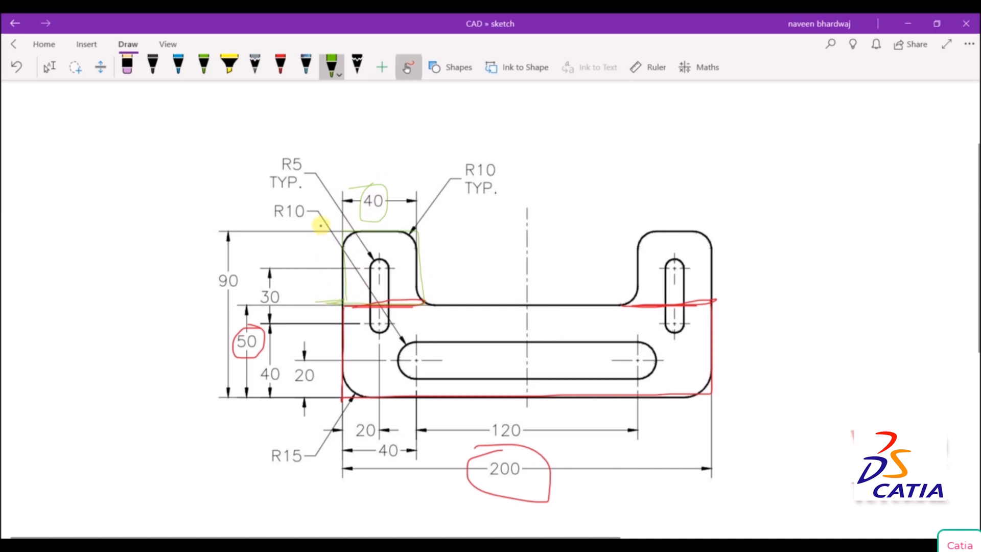
left_click_drag(321, 233, 318, 297)
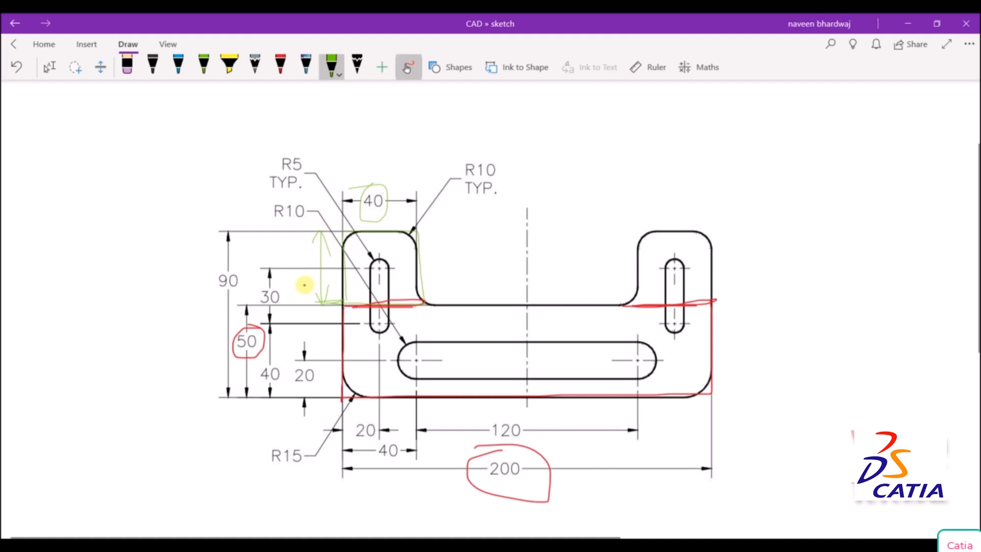
mouse_move(232, 270)
left_mouse_down()
mouse_move(220, 293)
mouse_move(246, 275)
mouse_move(227, 271)
left_mouse_up()
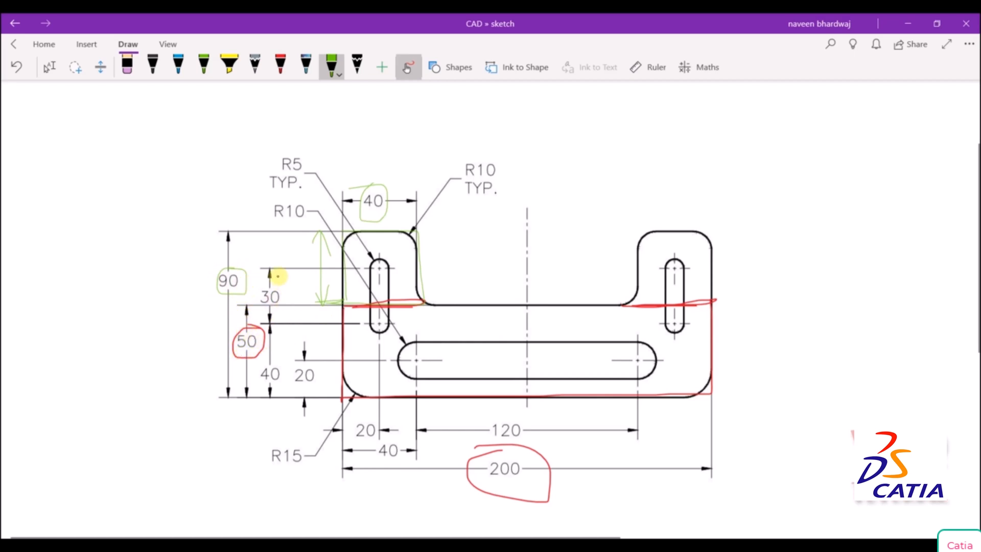
mouse_move(290, 259)
left_mouse_down()
mouse_move(296, 280)
mouse_move(298, 264)
left_mouse_up()
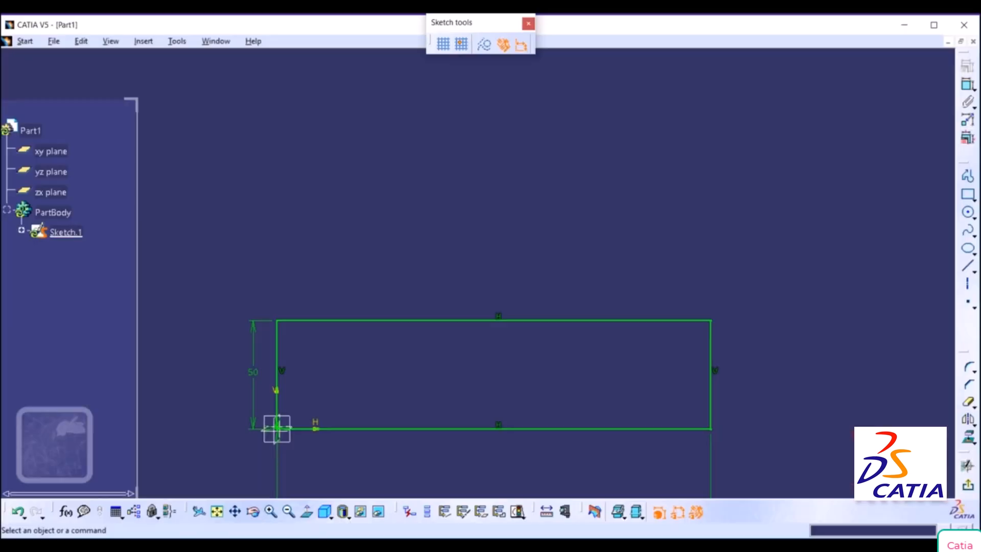
In the CATIA sketch, draw a 40 x 40 mm rectangle upward from the base rectangle's upper-left corner.
left_click(967, 197)
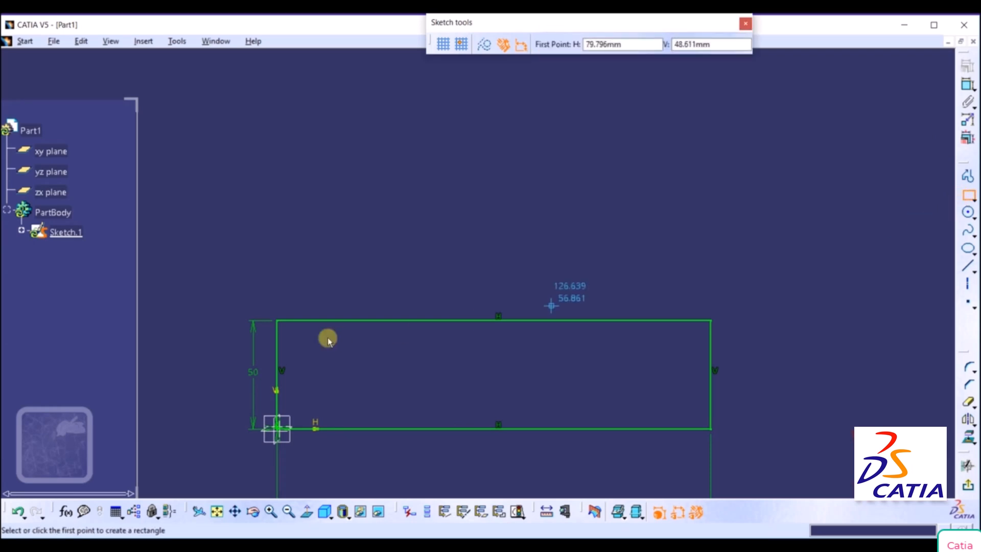
left_click(276, 320)
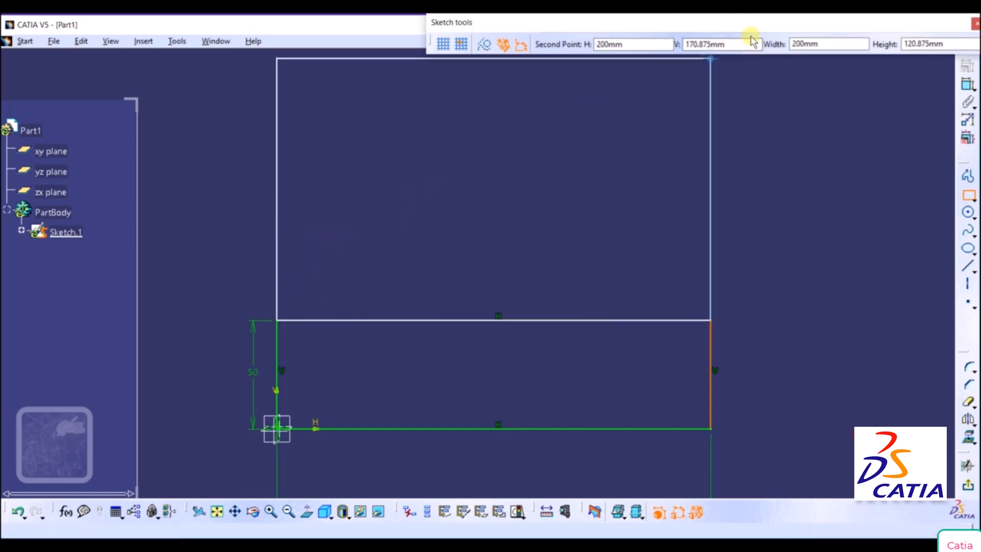
left_click(820, 44)
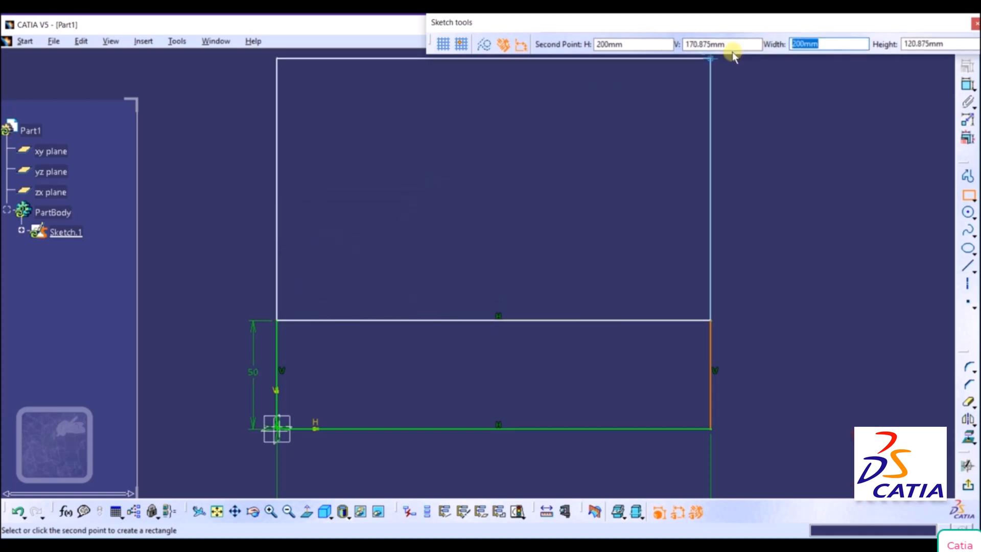
type("40")
key("Tab")
type("4")
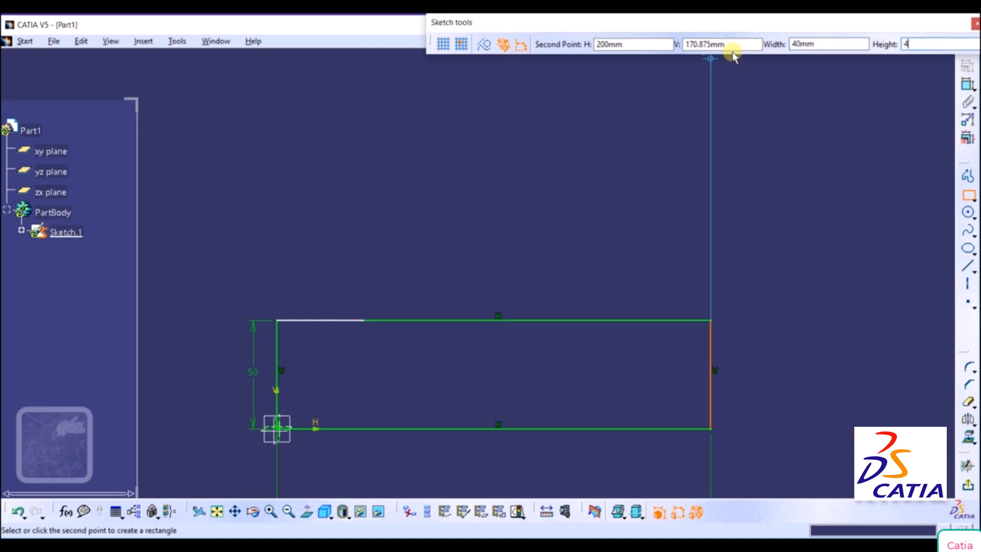
key("Return")
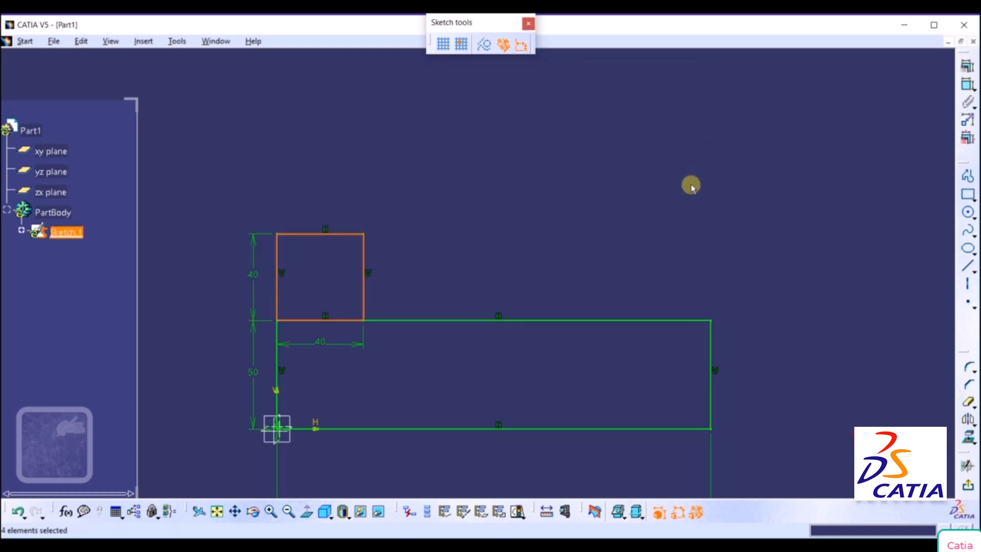
Draw a second tab rectangle from the base's upper-right corner, with width -40 mm and height 40 mm.
left_click(969, 196)
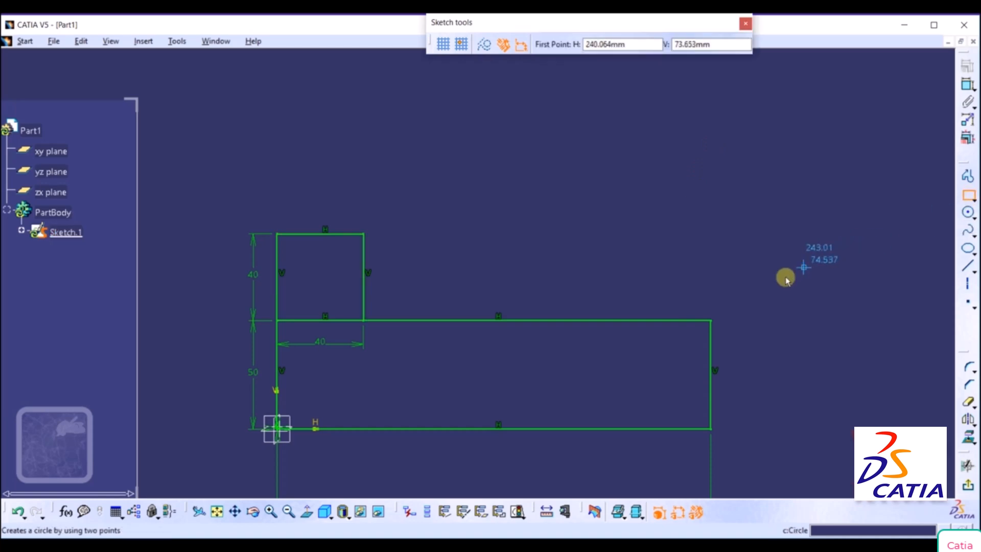
left_click(713, 320)
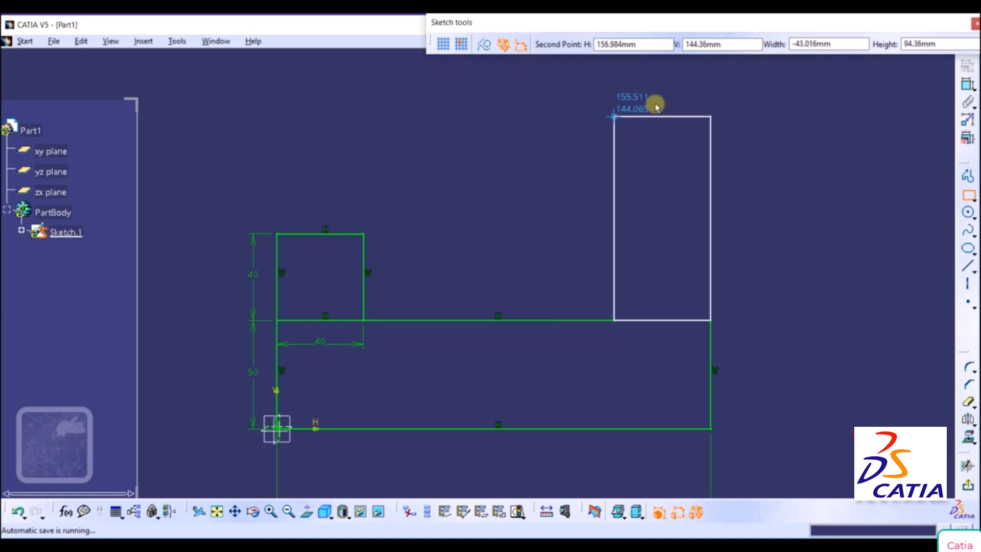
left_click_drag(843, 45, 724, 50)
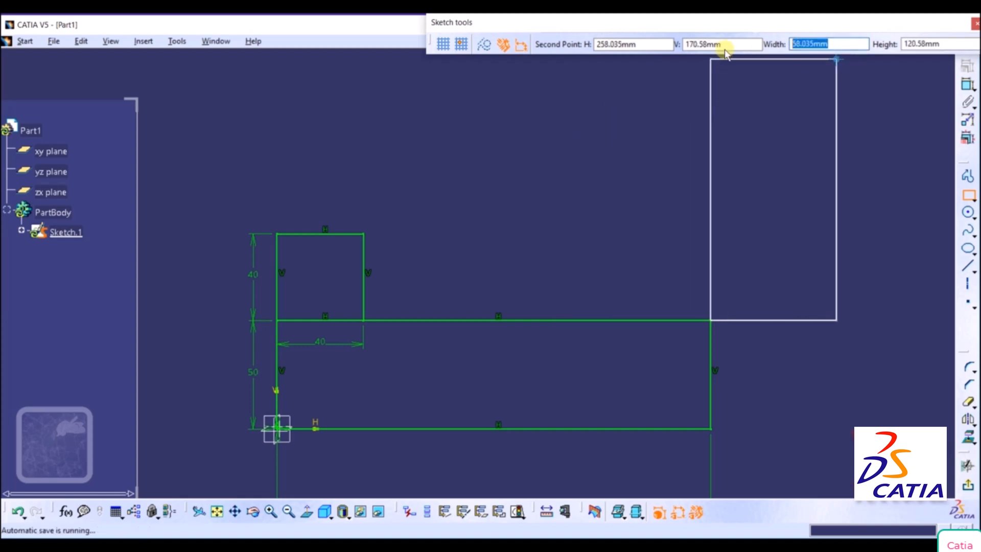
key("BackSpace")
type("-40")
key("Tab")
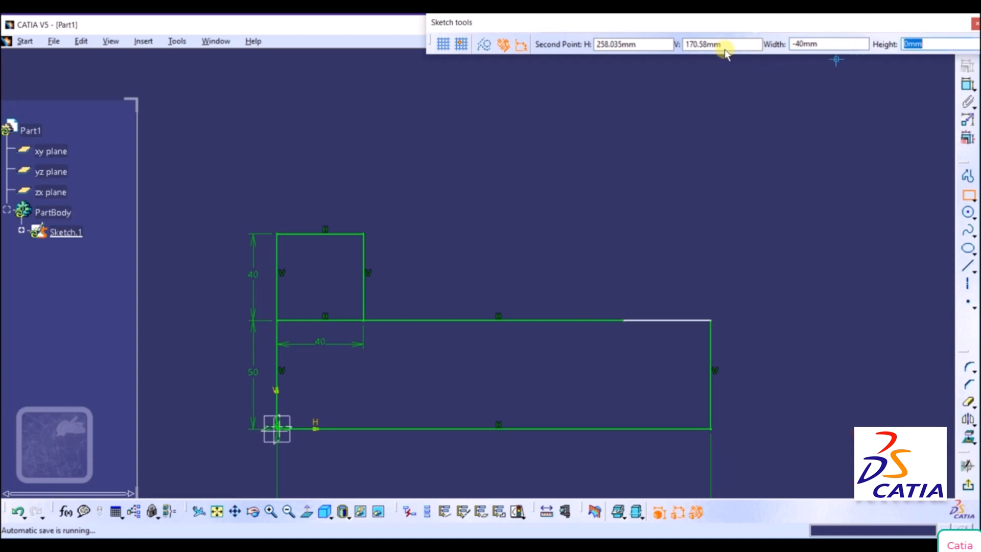
type("40")
key("Return")
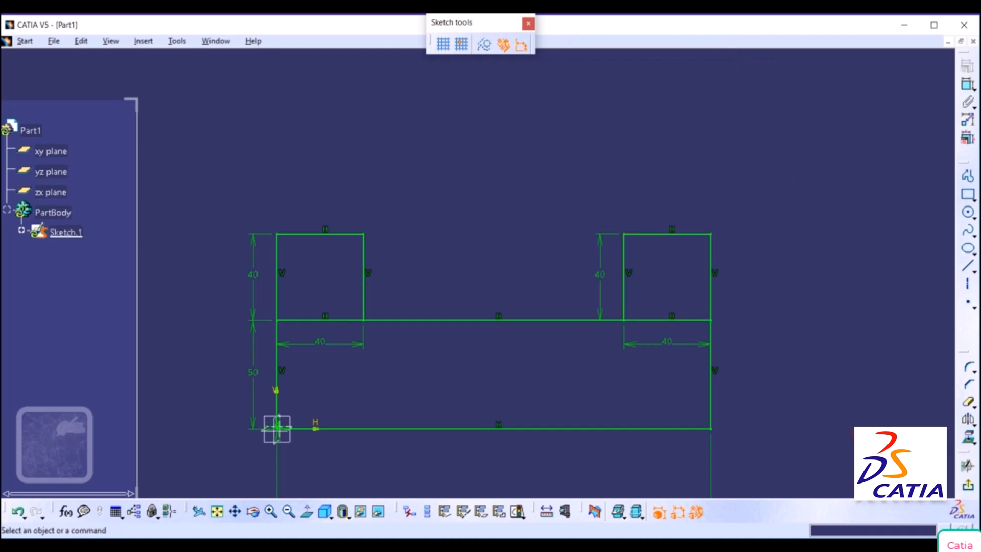
Switch back to the OneNote bracket drawing to consult its remaining dimensions.
left_click(399, 545)
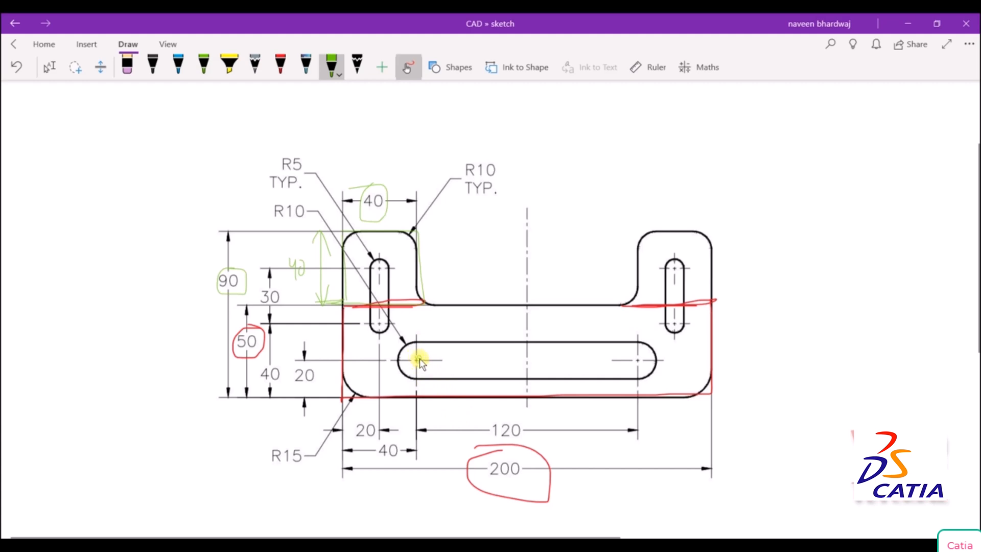
On the OneNote drawing, mark the long slot's two centres in green, underline dimensions 120 and 20, and circle the lower 40 and the slot's R10.
left_click(203, 64)
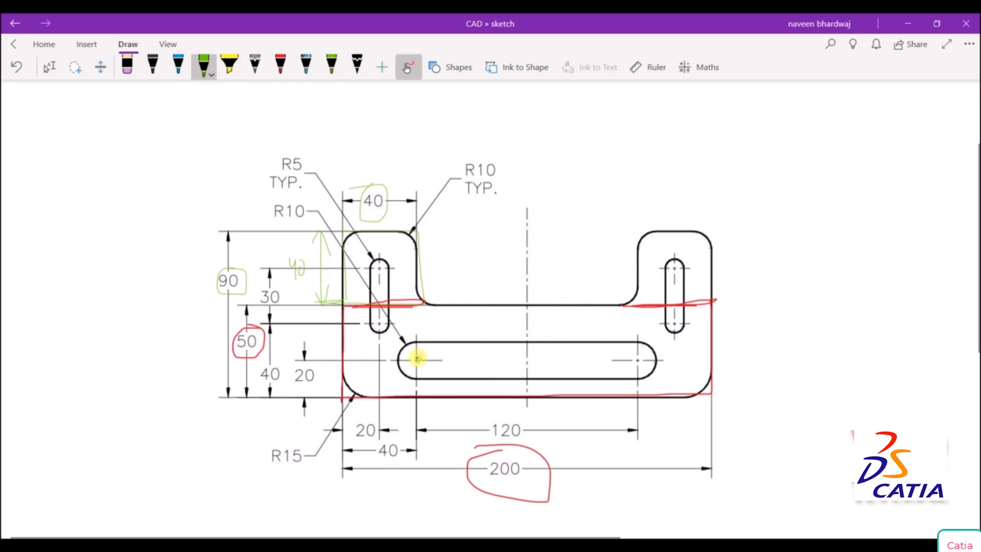
left_click(416, 360)
left_click(637, 361)
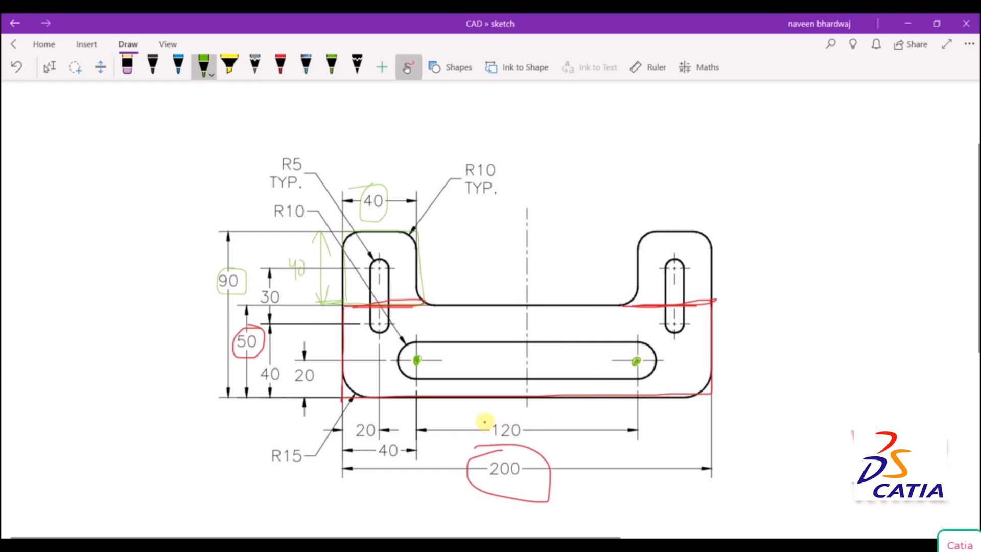
left_click_drag(493, 438, 519, 438)
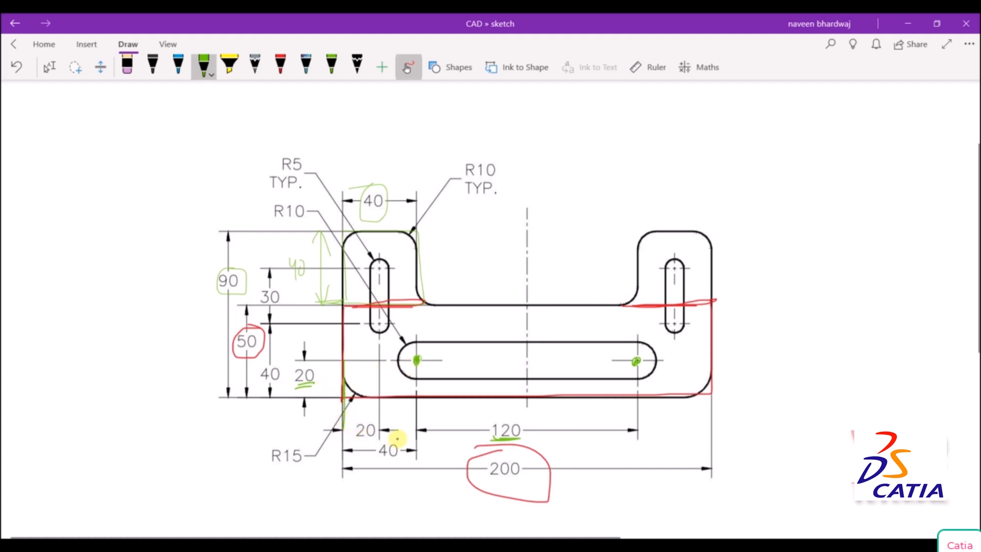
left_click_drag(416, 360, 416, 430)
mouse_move(379, 459)
left_mouse_down()
mouse_move(408, 443)
mouse_move(374, 467)
left_mouse_up()
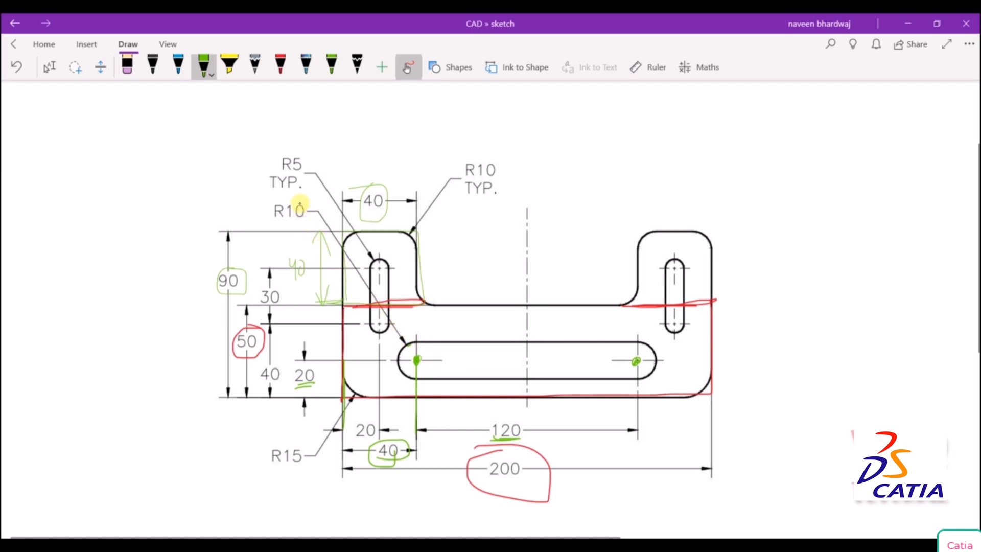
mouse_move(276, 207)
left_mouse_down()
mouse_move(294, 223)
mouse_move(313, 202)
mouse_move(276, 197)
left_mouse_up()
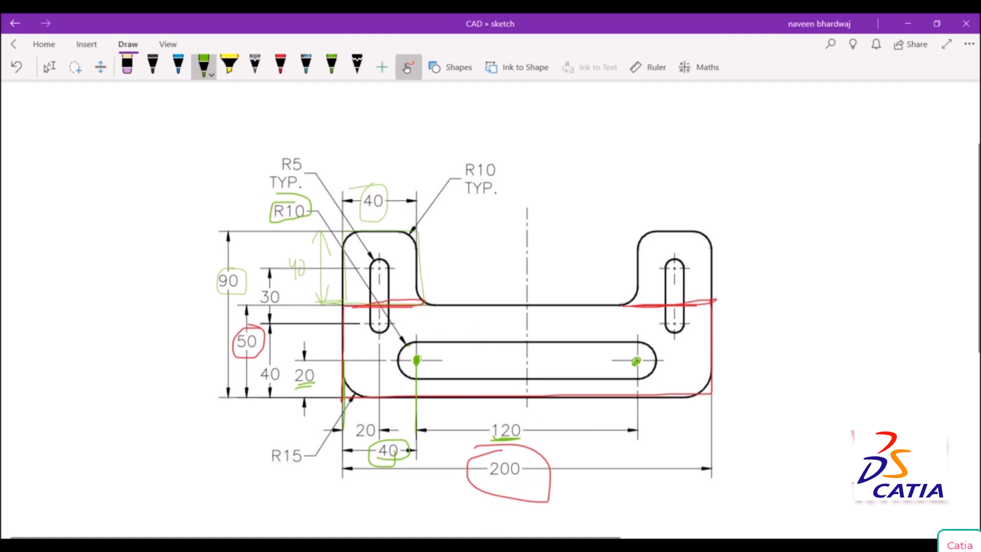
Switch to the CATIA sketch and draw a horizontal rectangle about 124 x 11 mm inside the lower part of the base.
left_click(490, 545)
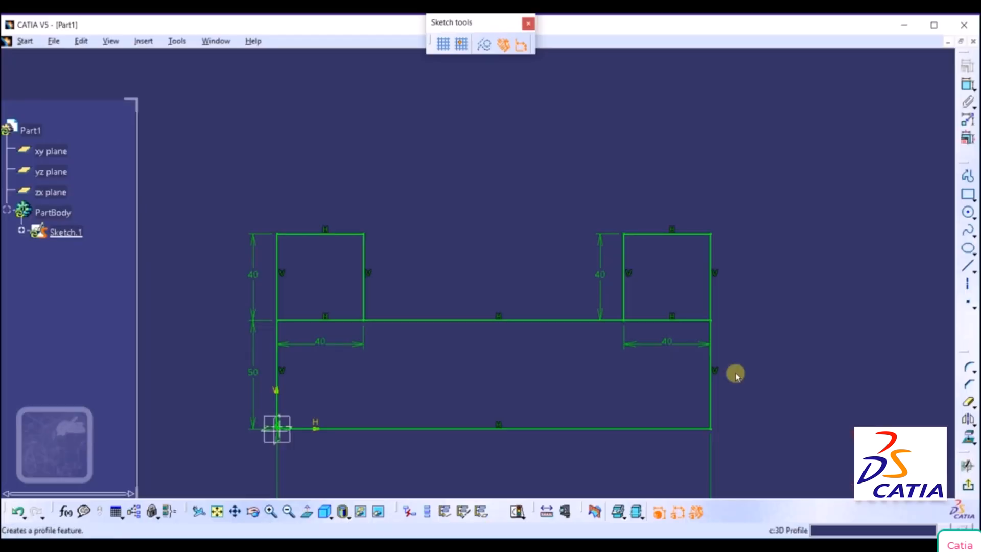
left_click(968, 195)
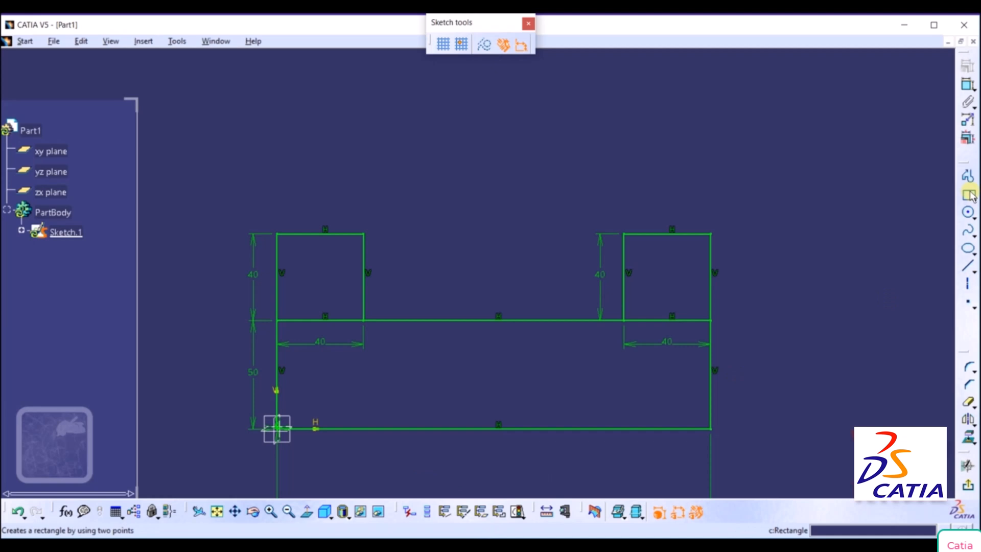
left_click(968, 195)
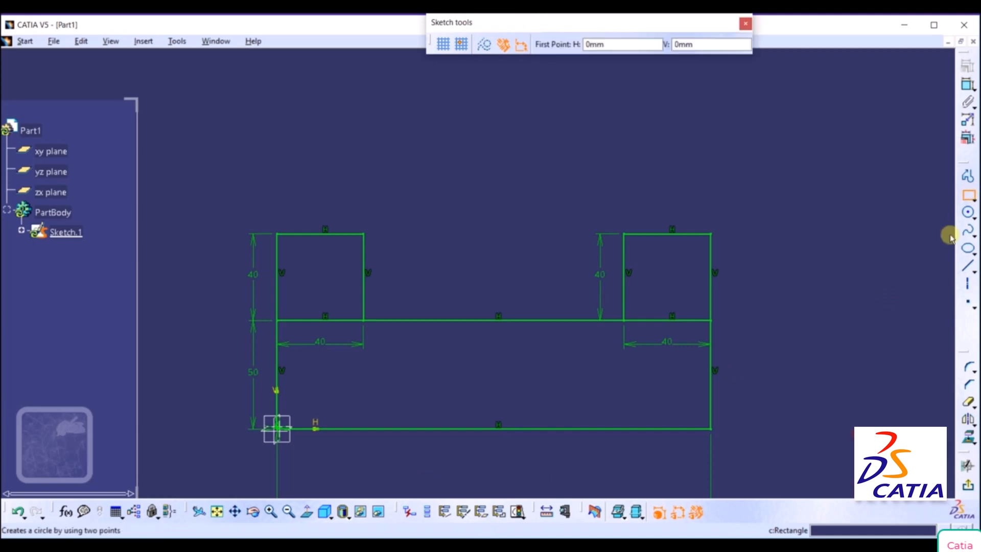
left_click(343, 389)
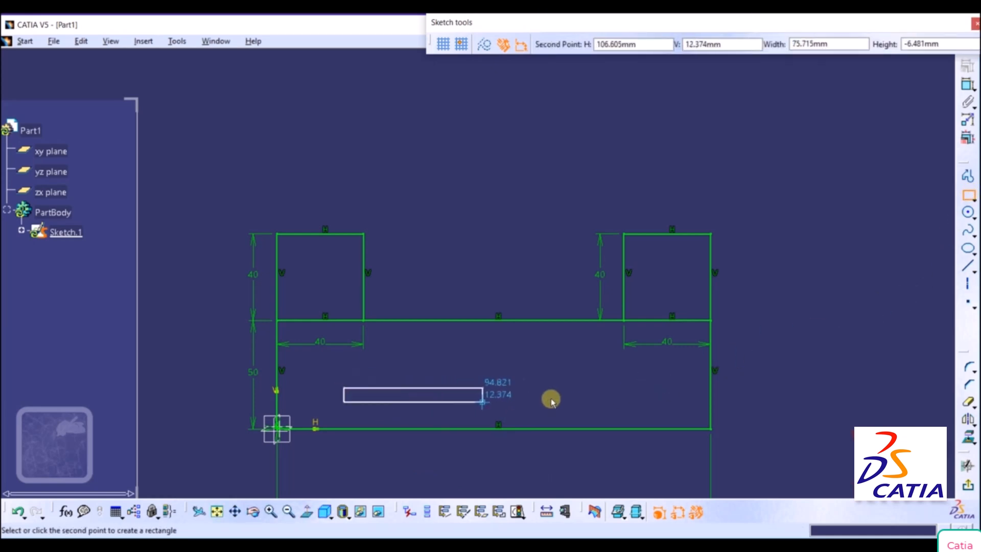
left_click(612, 412)
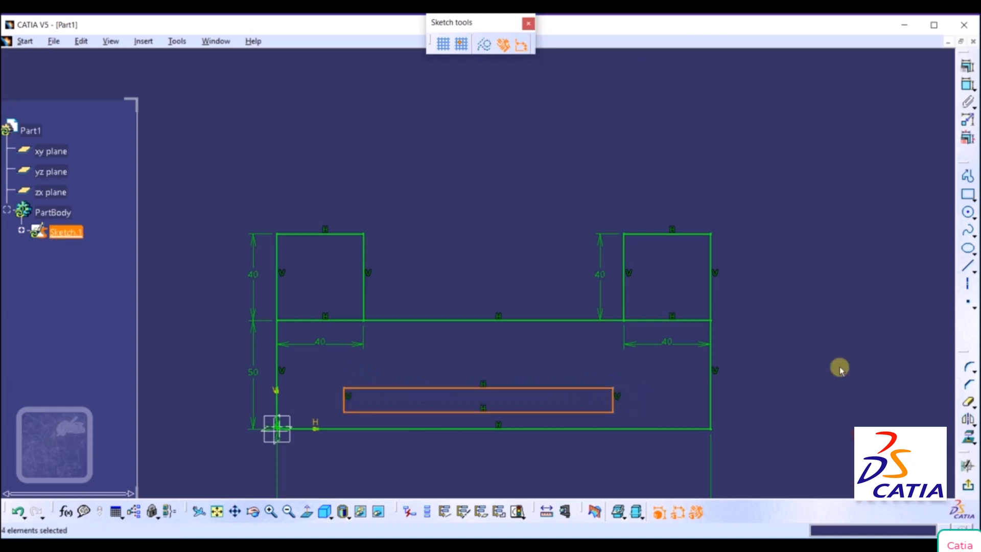
left_click(850, 338)
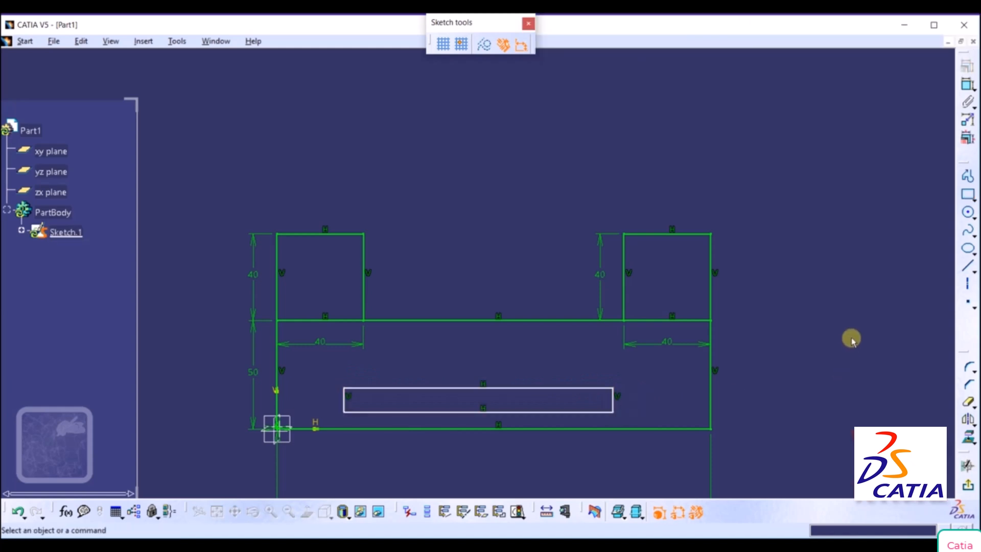
Dimension the inner rectangle's length along its lower edge and set it to 140 mm.
left_click(966, 86)
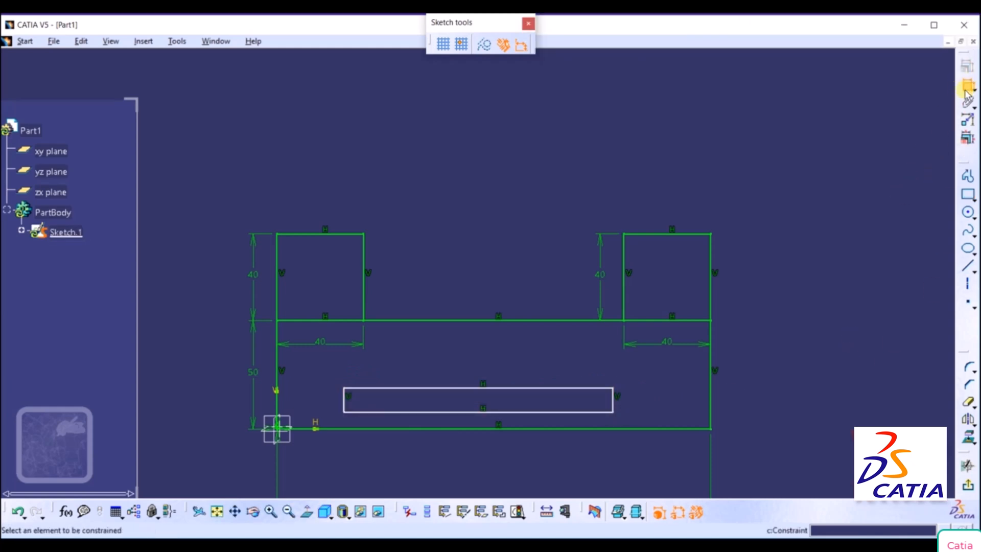
left_click(528, 414)
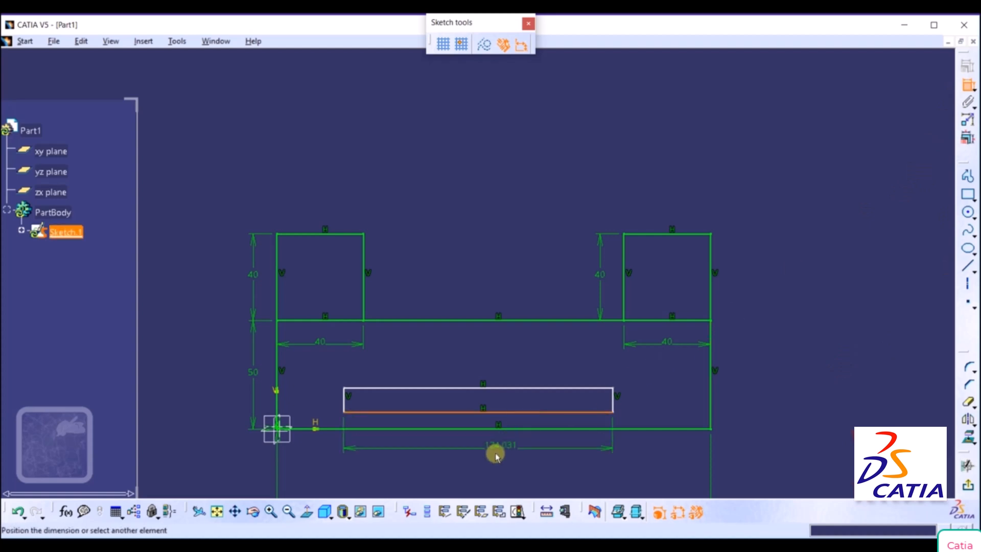
left_click(479, 465)
double_click(479, 466)
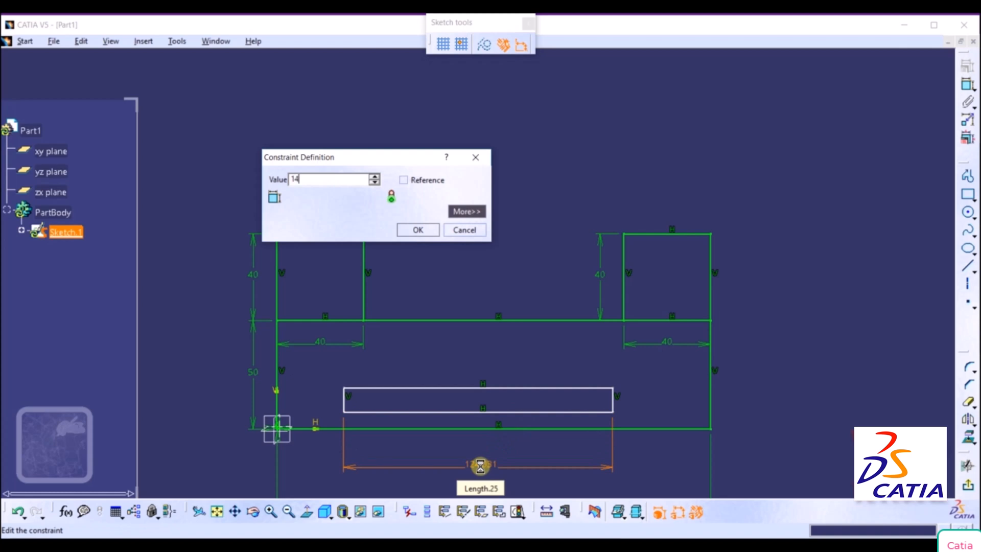
key("Return")
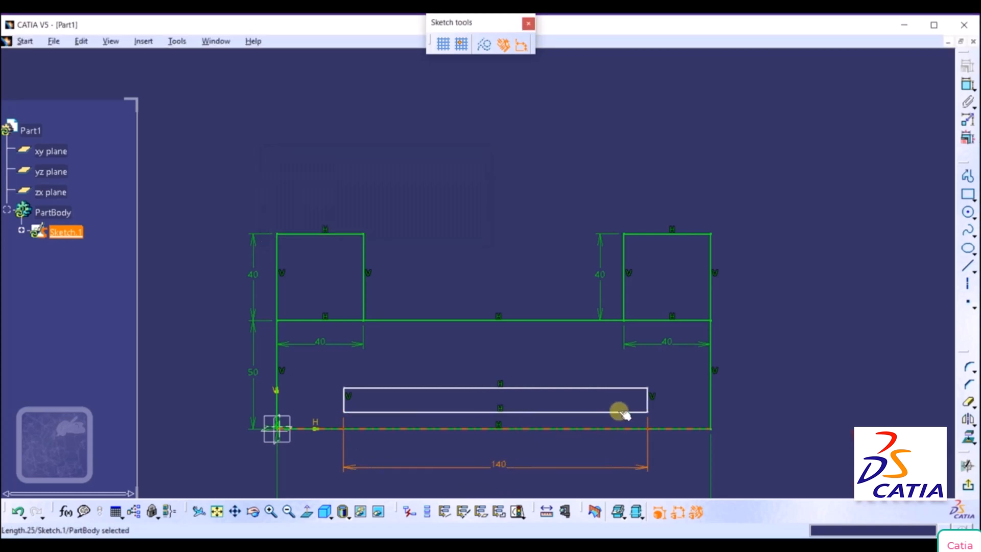
Dimension the inner rectangle's right short edge and set its height to 20 mm.
left_click(646, 402)
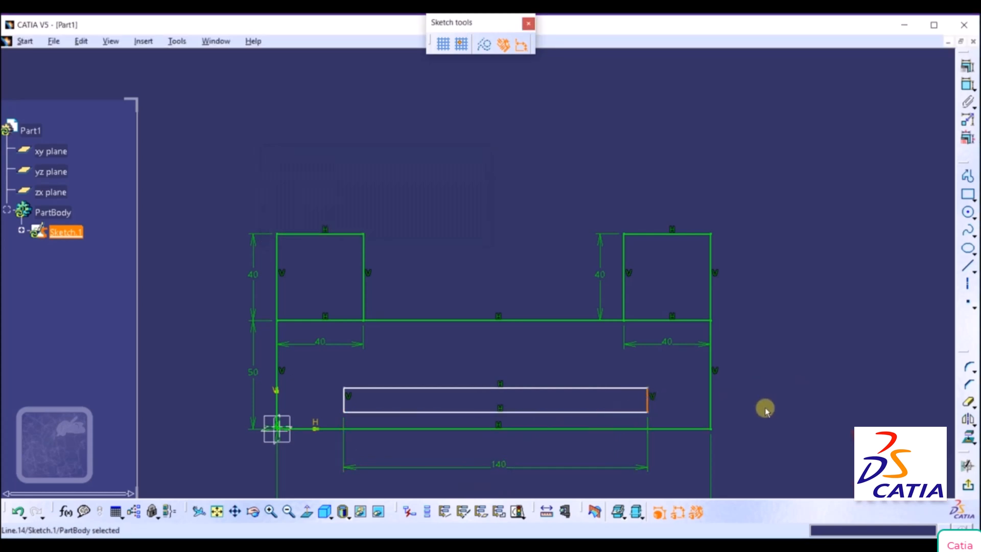
left_click(967, 84)
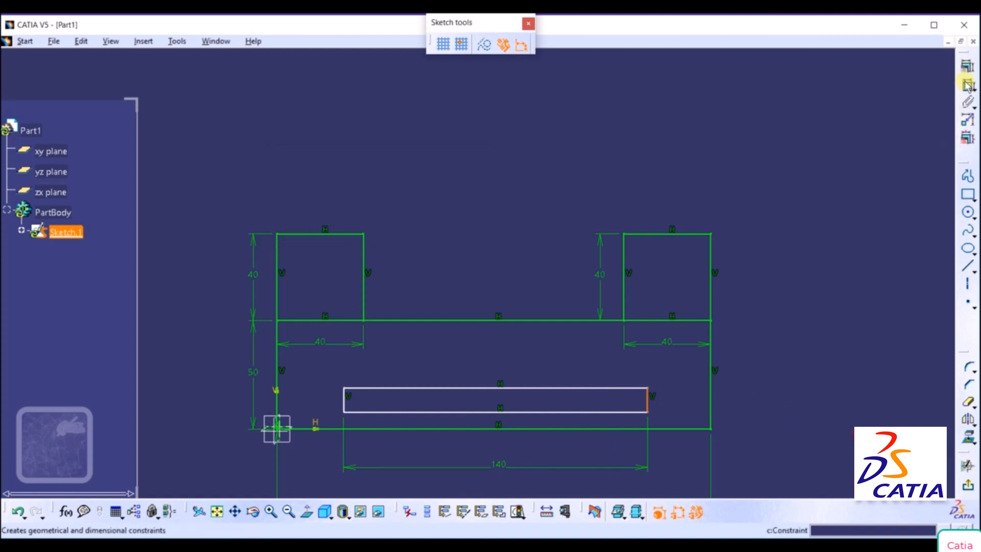
left_click(761, 400)
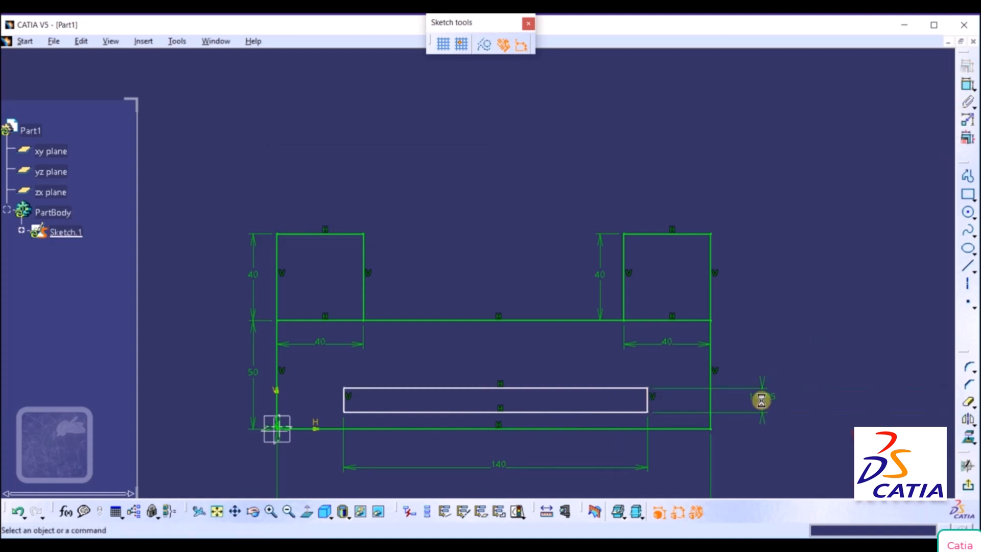
double_click(761, 399)
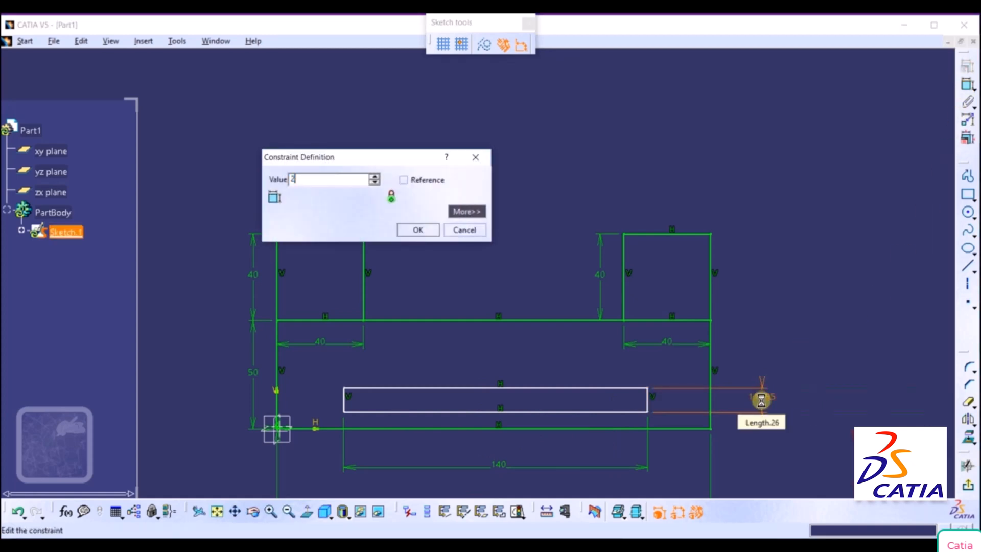
type("20mm")
key("Return")
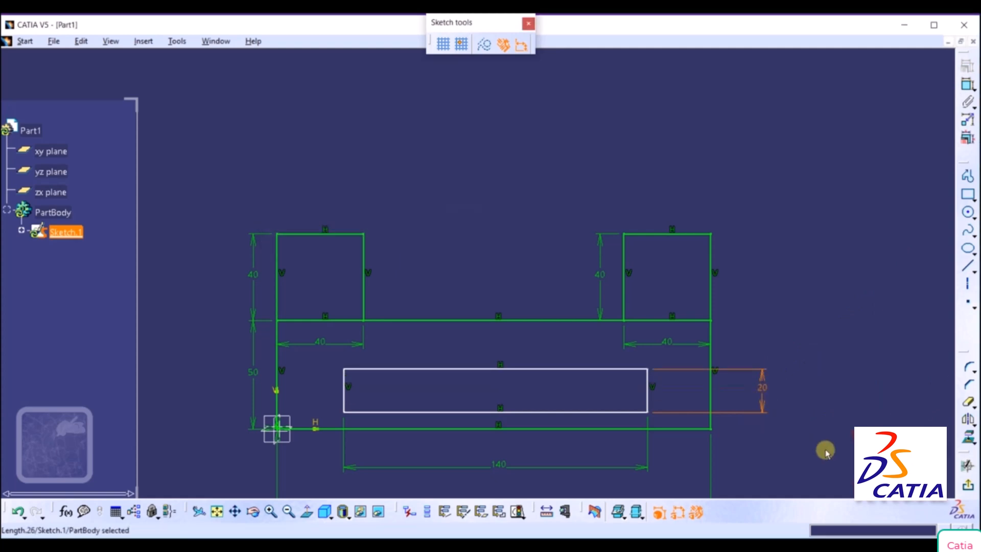
left_click(806, 415)
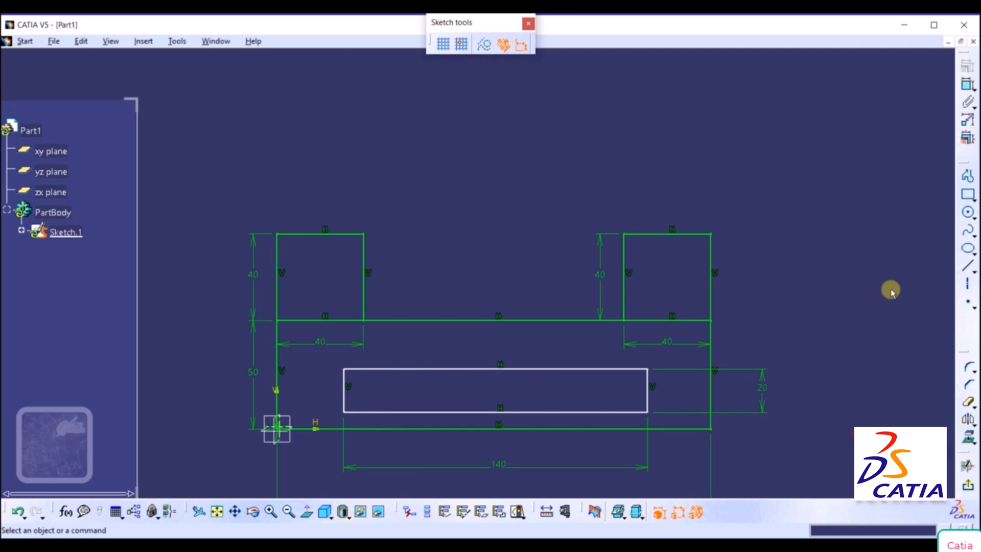
Draw a circle of radius 10 mm centred on the midpoint of the inner rectangle's right short edge.
left_click(967, 212)
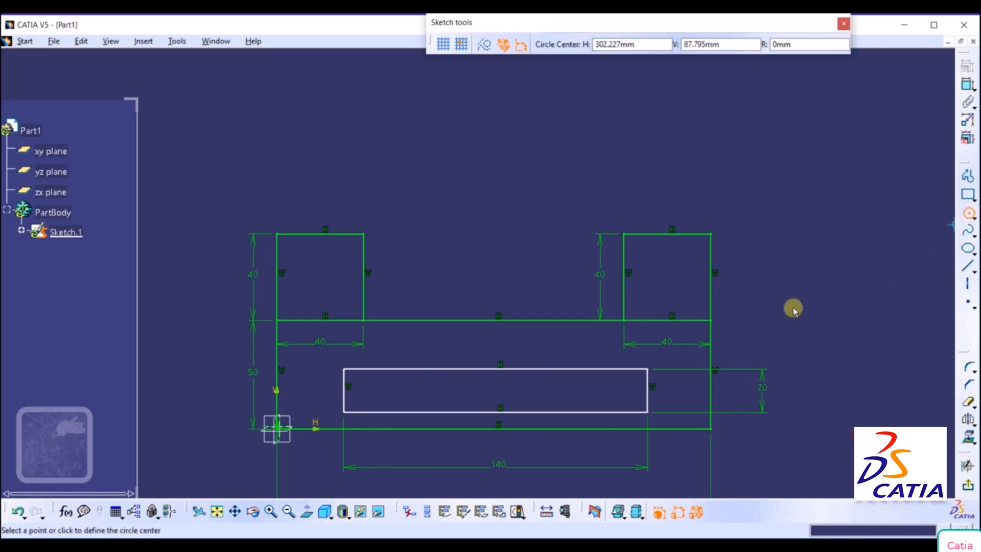
right_click(647, 389)
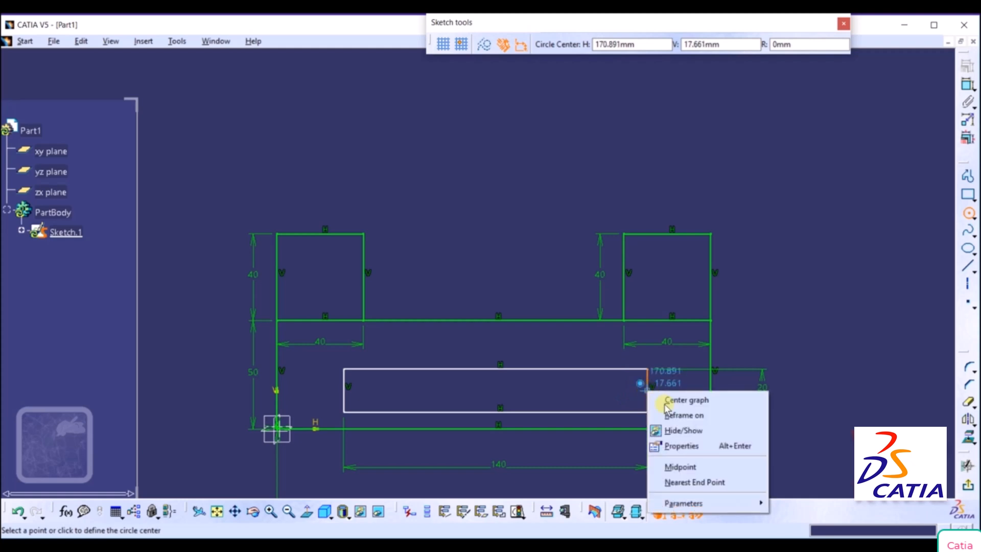
left_click(684, 468)
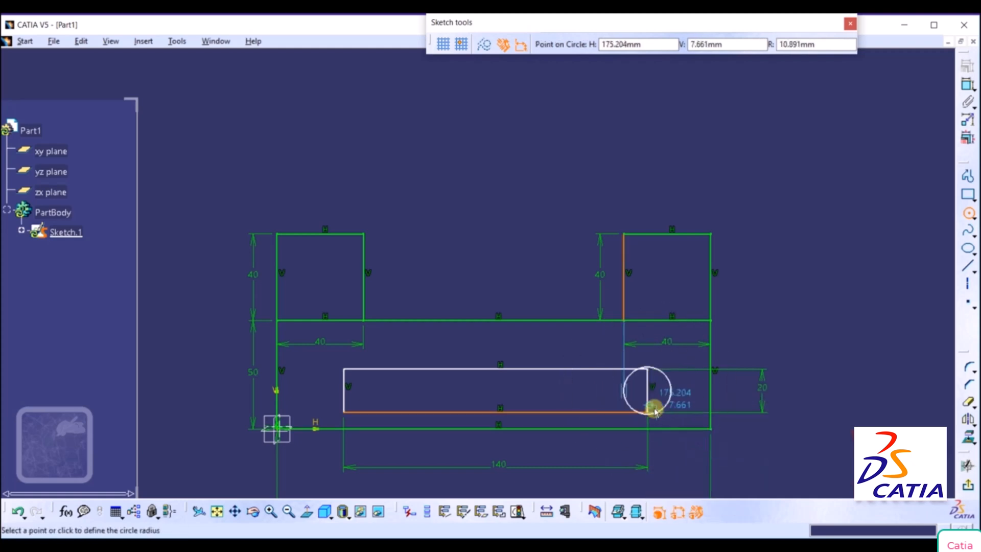
left_click(800, 44)
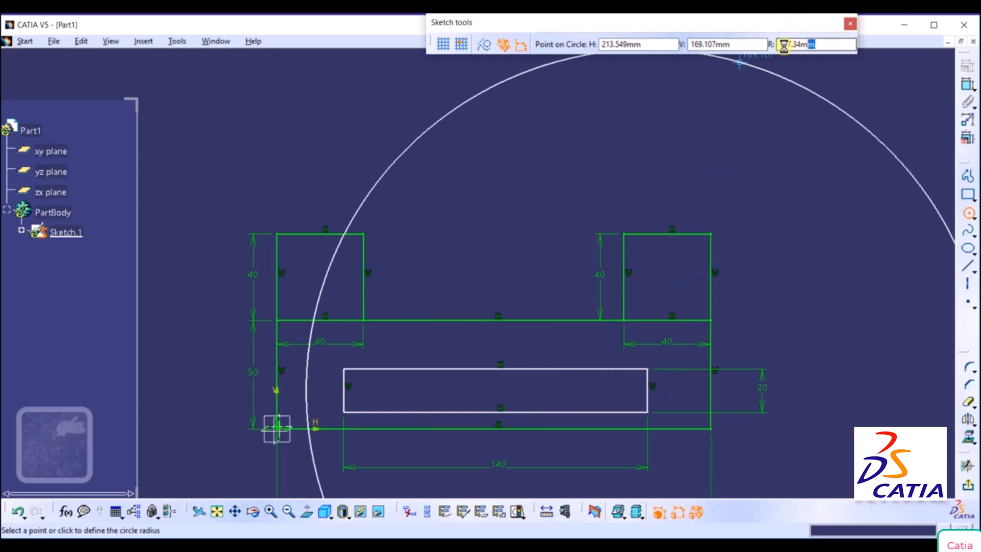
type("1")
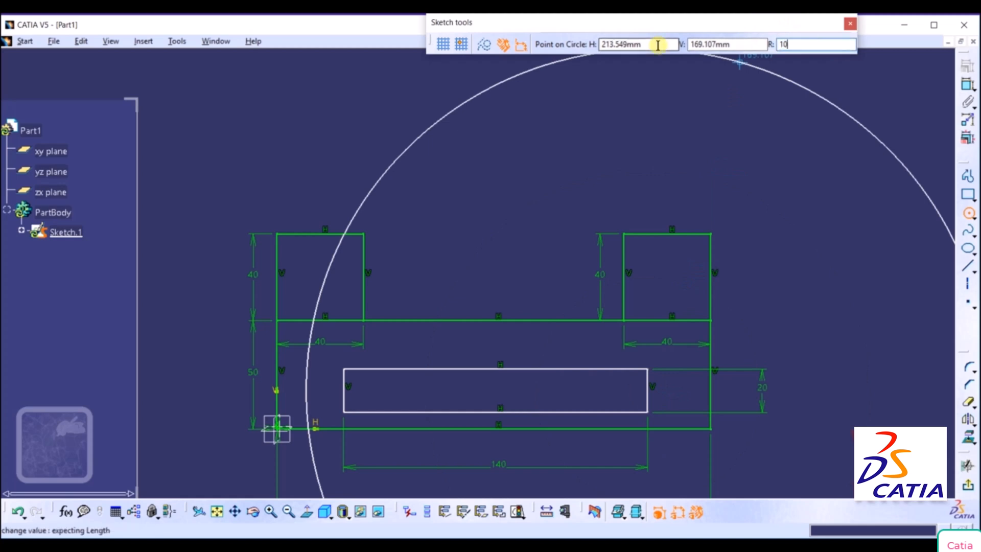
type("0")
key("Return")
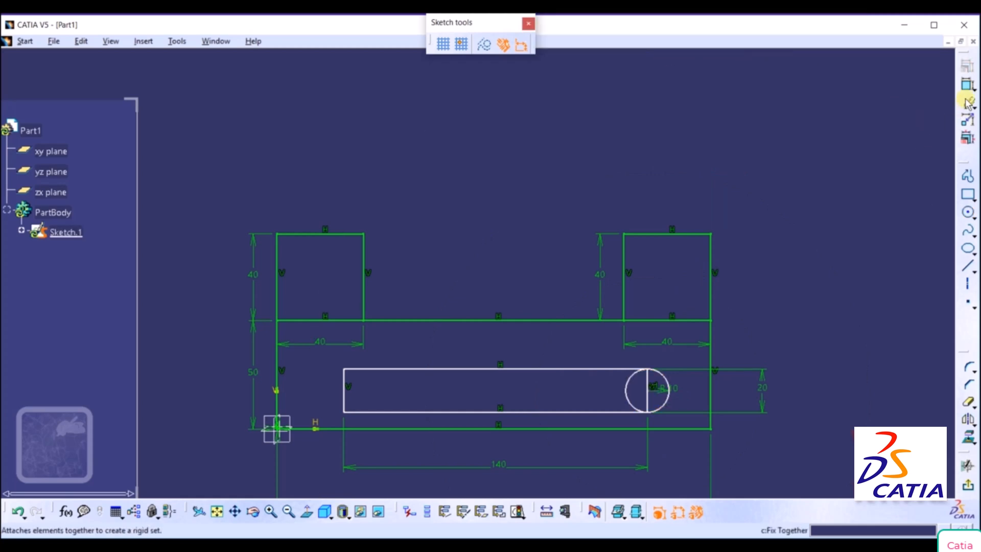
Draw a second circle of radius 10 mm centred on the midpoint of the inner rectangle's left short edge.
left_click(967, 211)
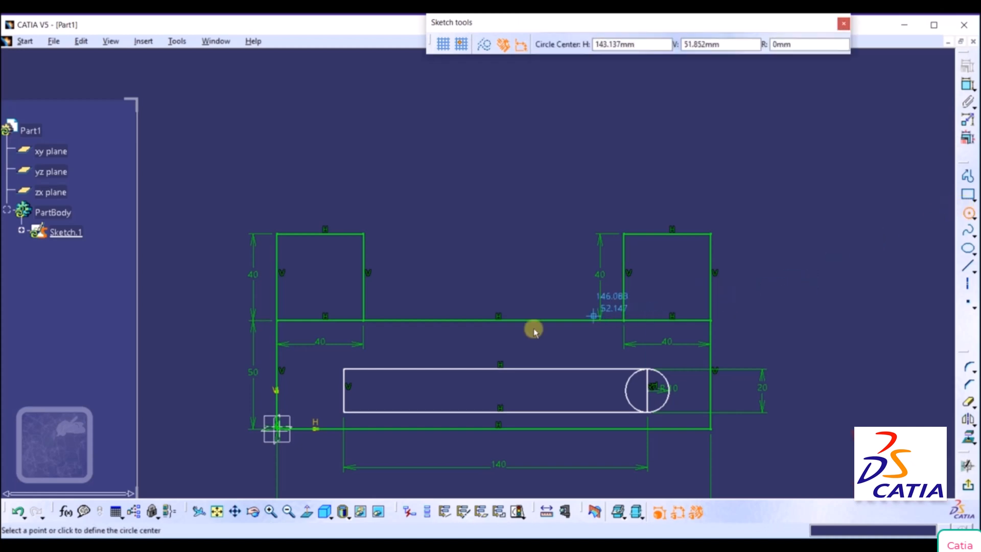
right_click(342, 393)
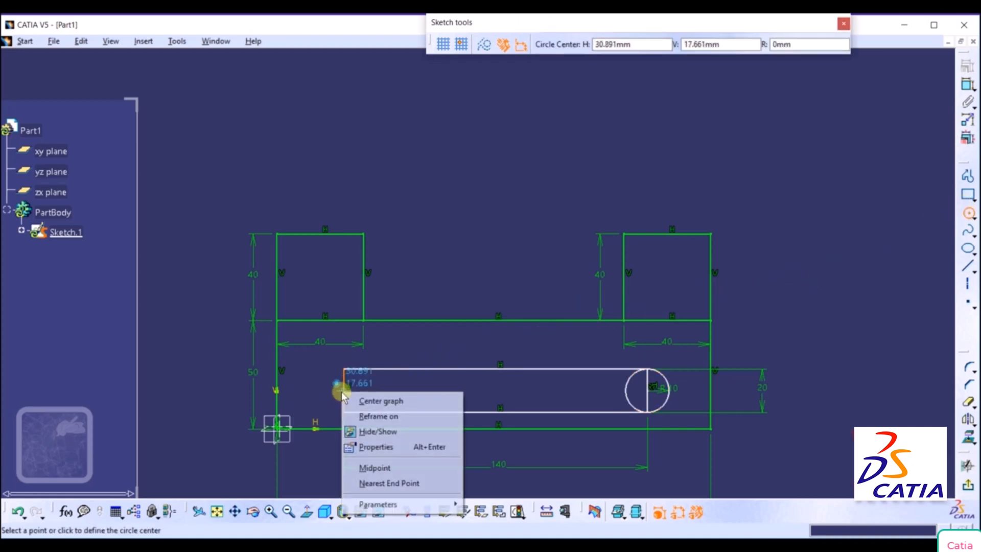
left_click(358, 468)
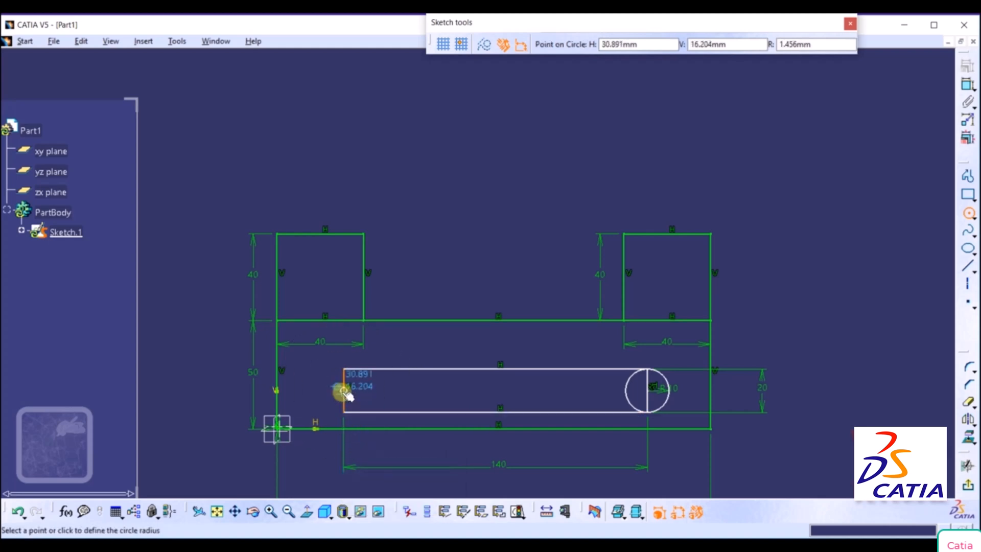
left_click(833, 44)
type("1")
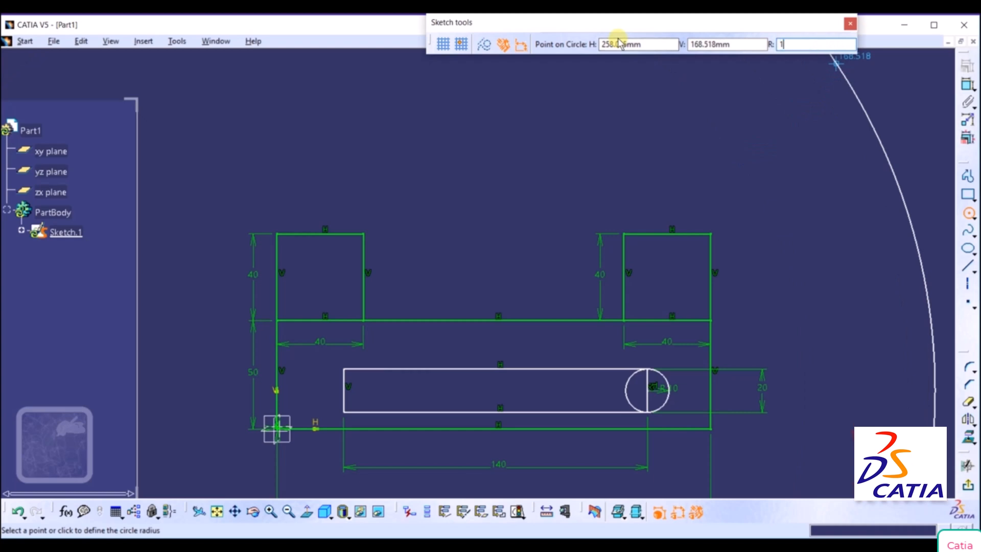
type("0")
key("Return")
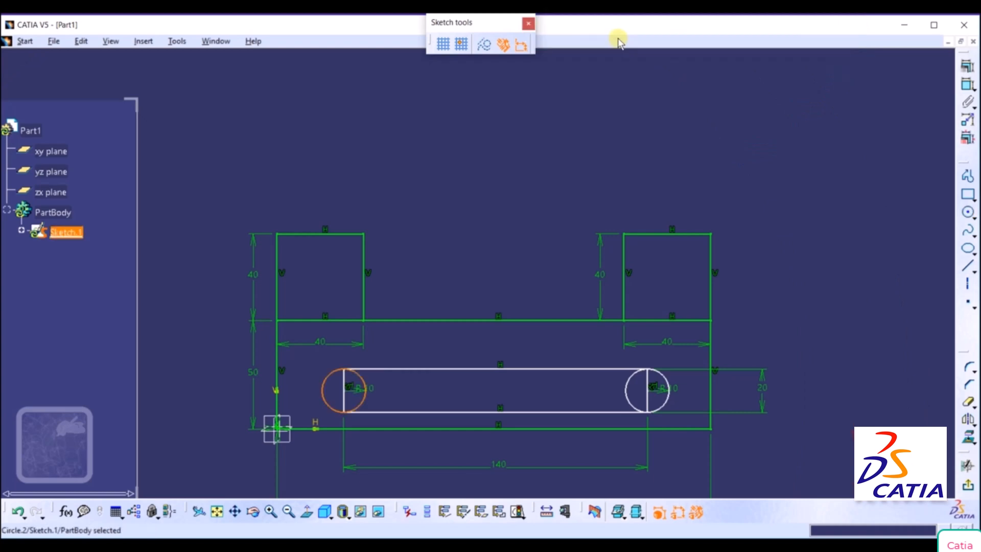
left_click(884, 215)
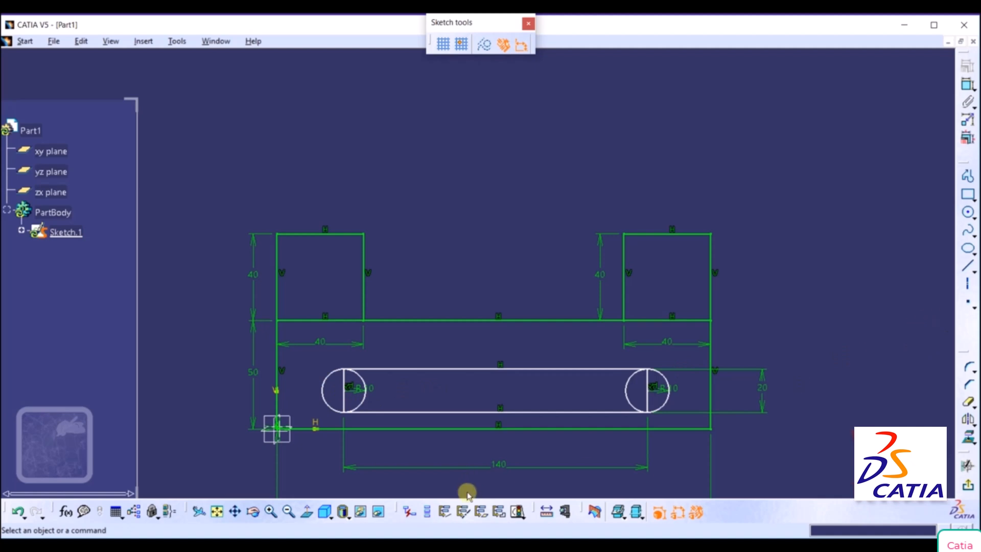
Switch to the OneNote reference drawing and mark the bracket's lower and left edges in green ink as references for the slot's position.
left_click(361, 470)
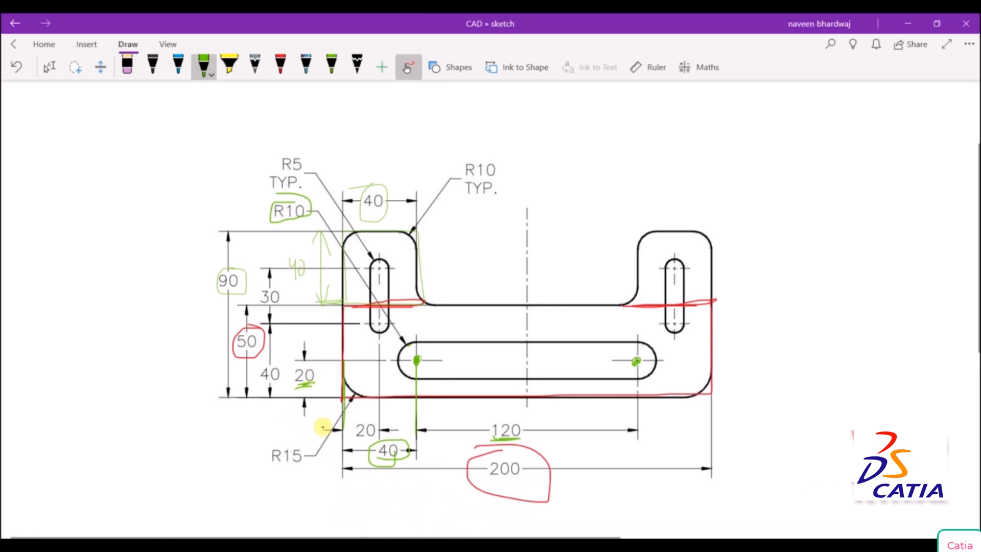
left_click_drag(342, 396, 455, 398)
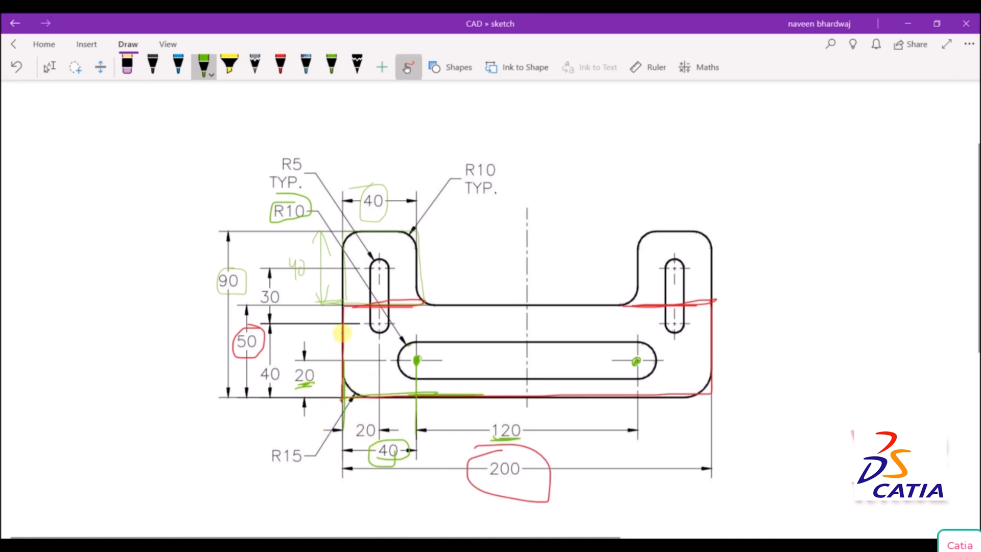
left_click_drag(342, 333, 345, 401)
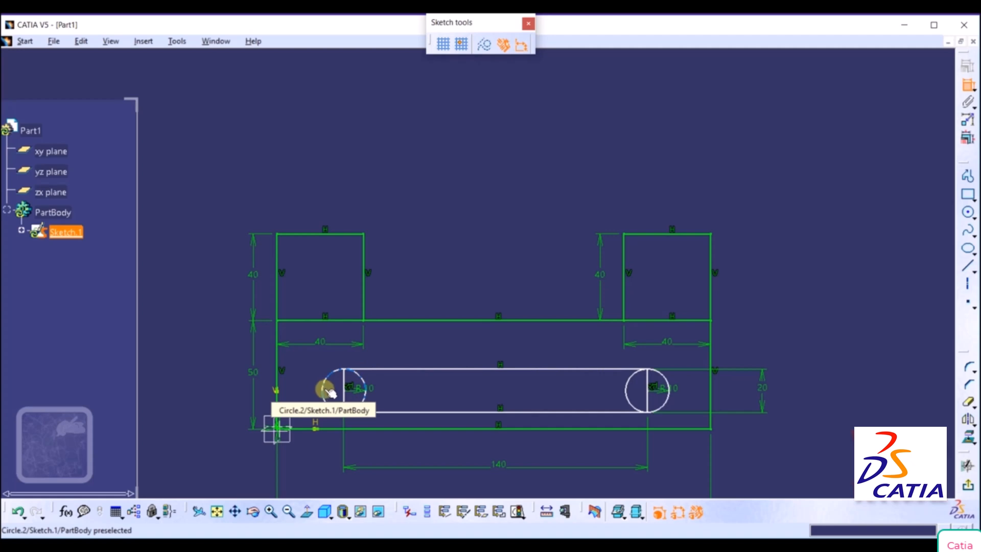
Dimension the slot's left circle centre from the bracket's left edge and set the distance to 40 mm.
left_click(344, 392)
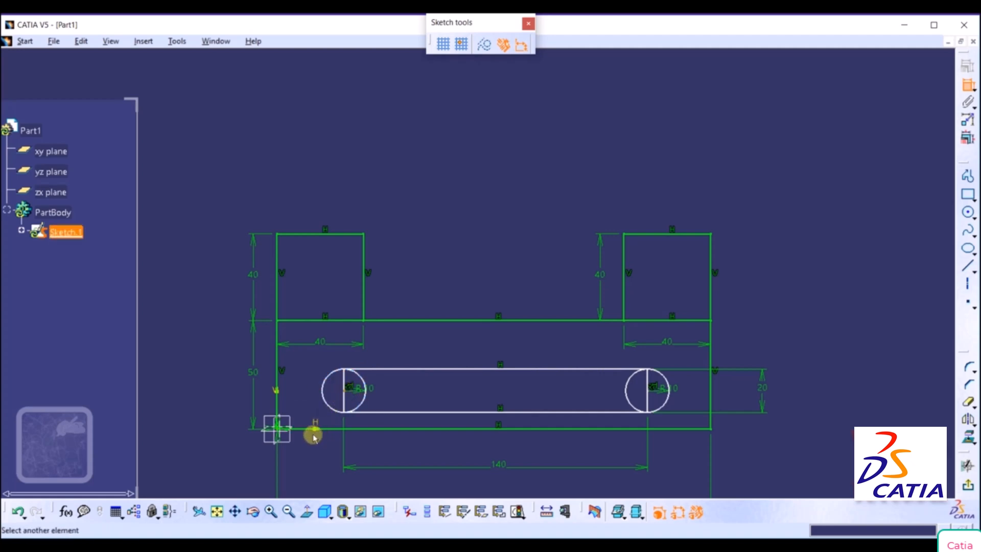
left_click(276, 377)
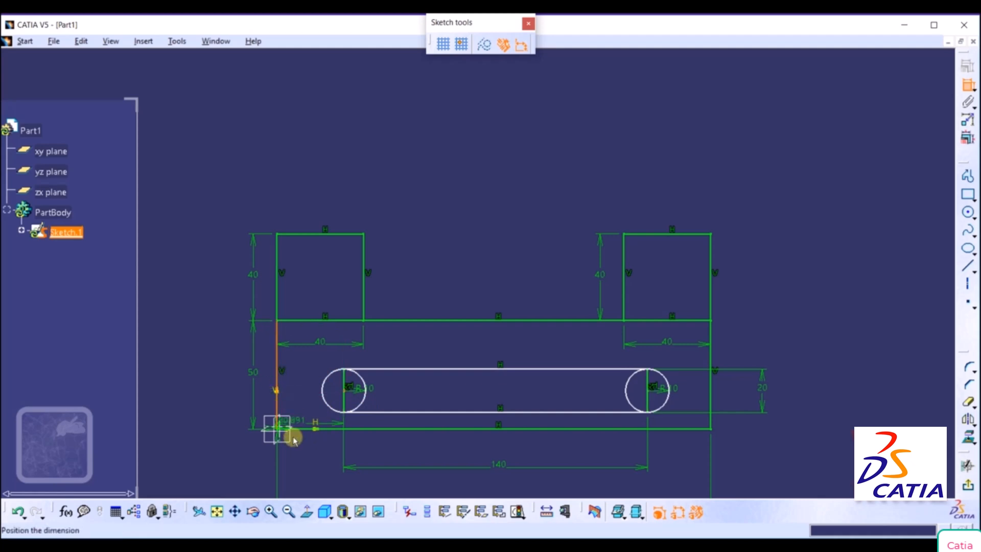
left_click(306, 467)
double_click(305, 468)
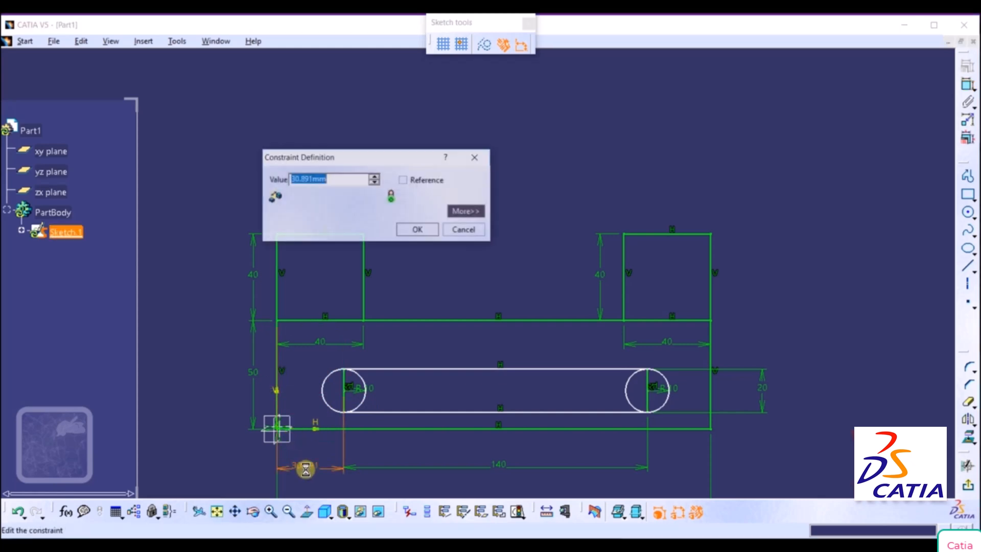
key("Return")
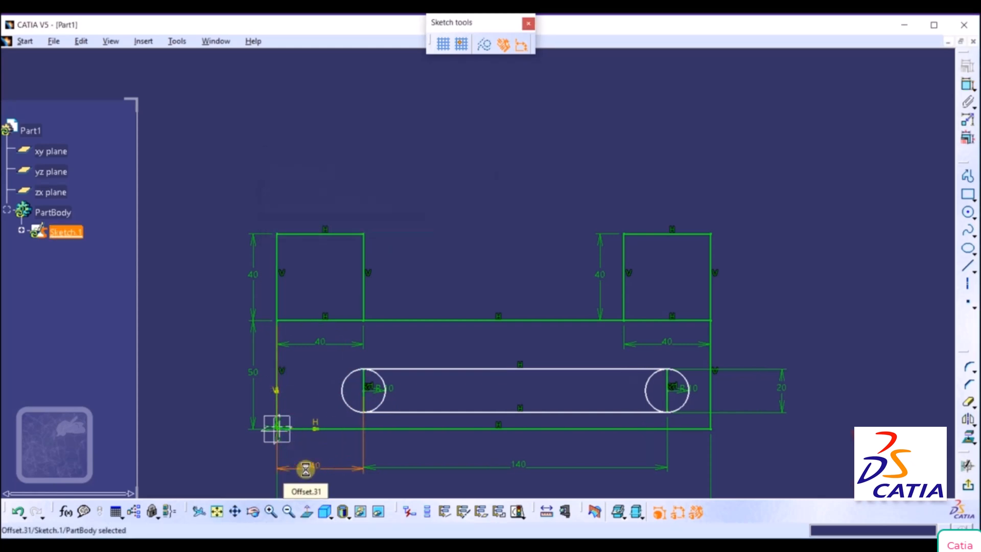
Circle the 120 dimension in green ink on the OneNote reference drawing, and return to CATIA.
key("alt+Tab")
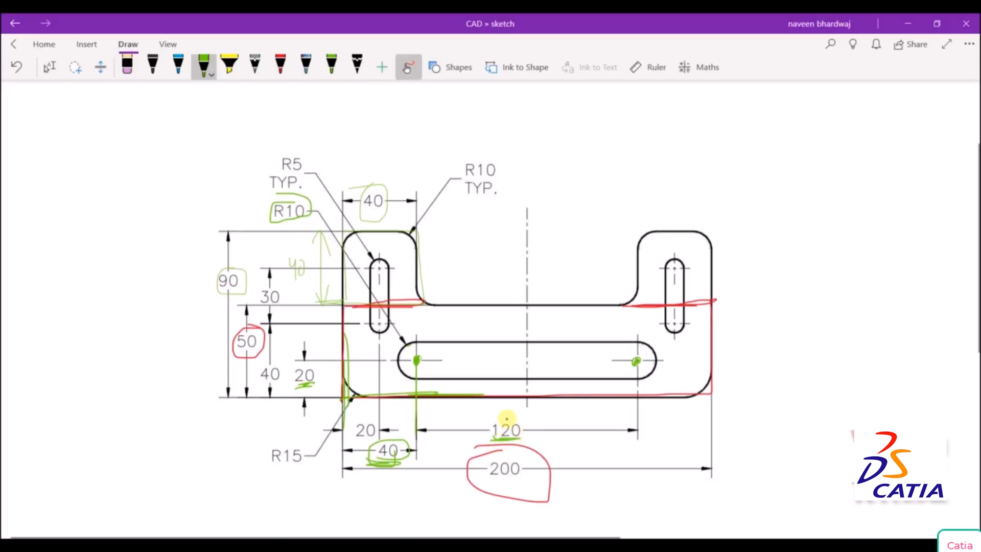
mouse_move(504, 416)
left_mouse_down()
mouse_move(480, 444)
mouse_move(524, 415)
mouse_move(483, 455)
mouse_move(530, 422)
left_mouse_up()
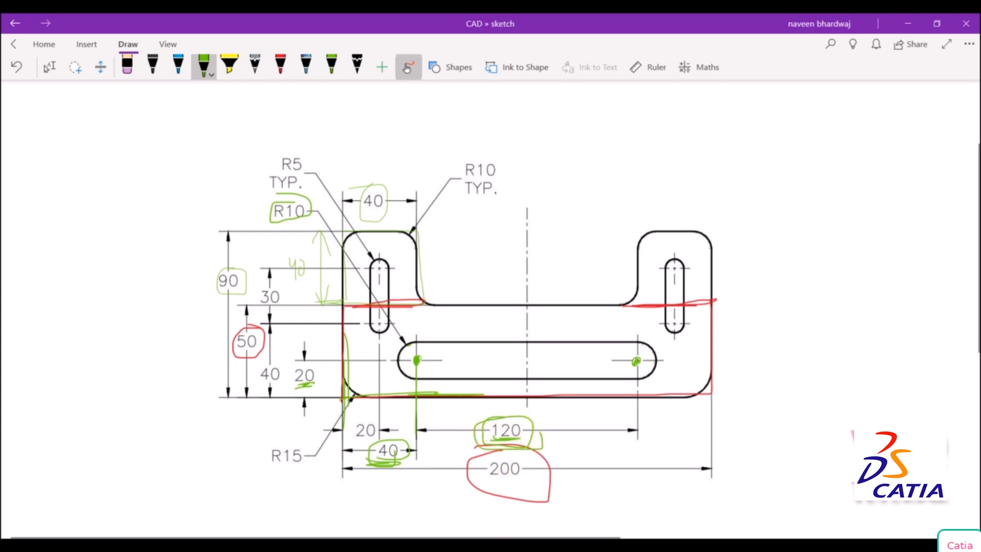
key("alt+Tab")
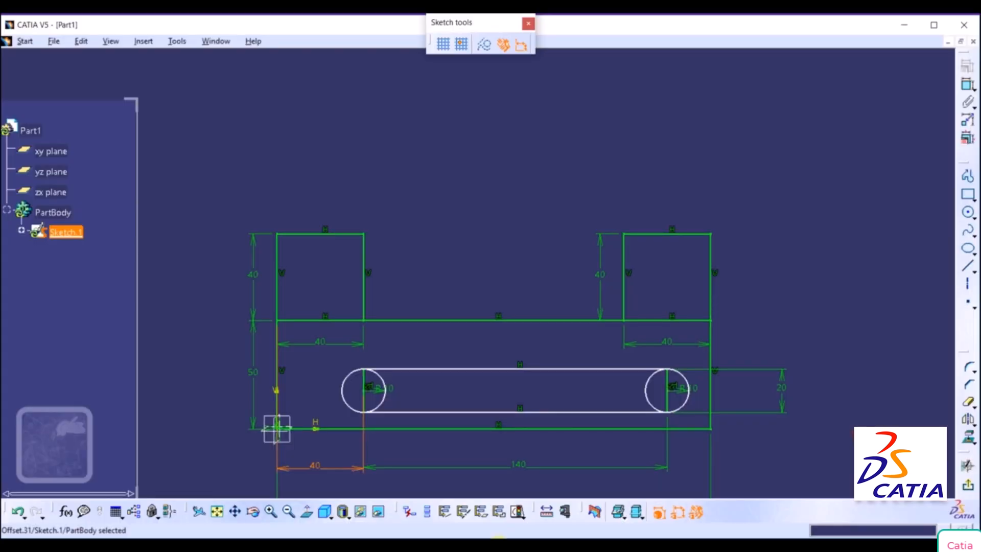
Set the length dimension between the slot's two end circles to 120 mm.
middle_click(816, 434)
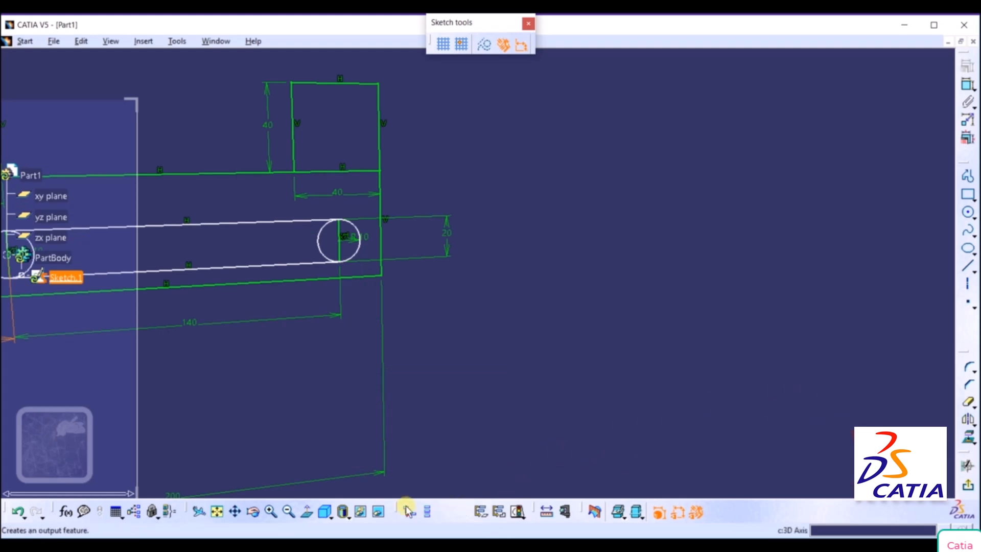
left_click(305, 512)
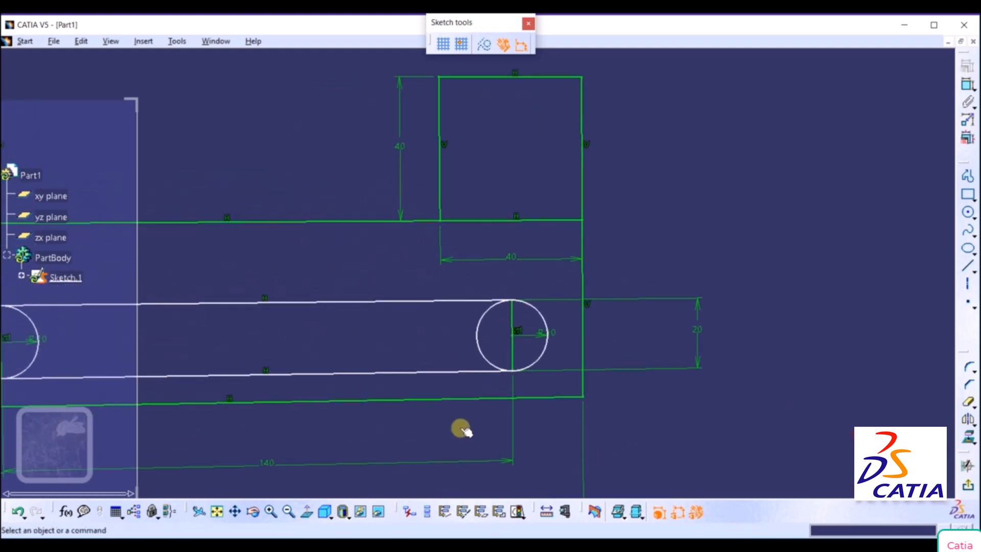
middle_click(752, 207)
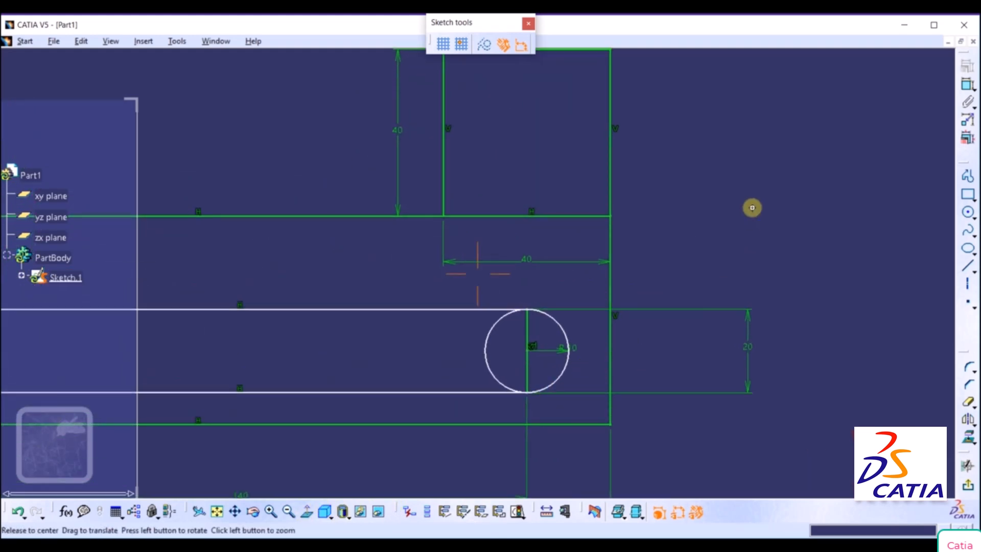
middle_click_drag(752, 208, 694, 326)
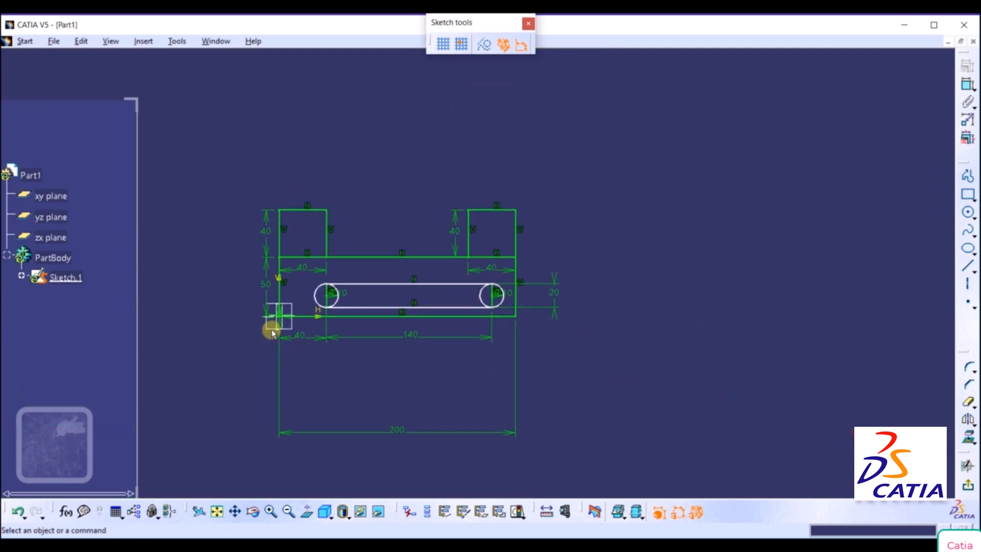
double_click(408, 336)
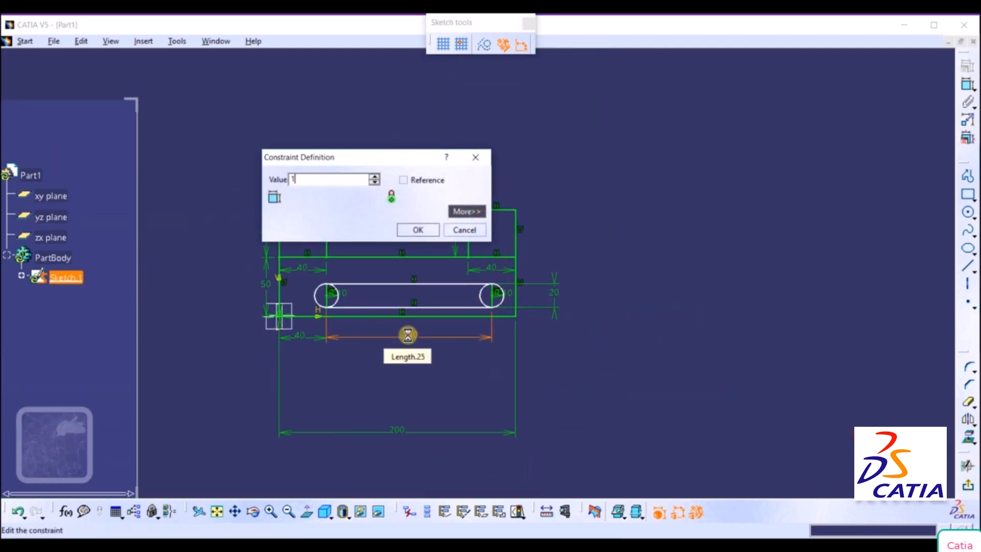
type("120mm")
key("Return")
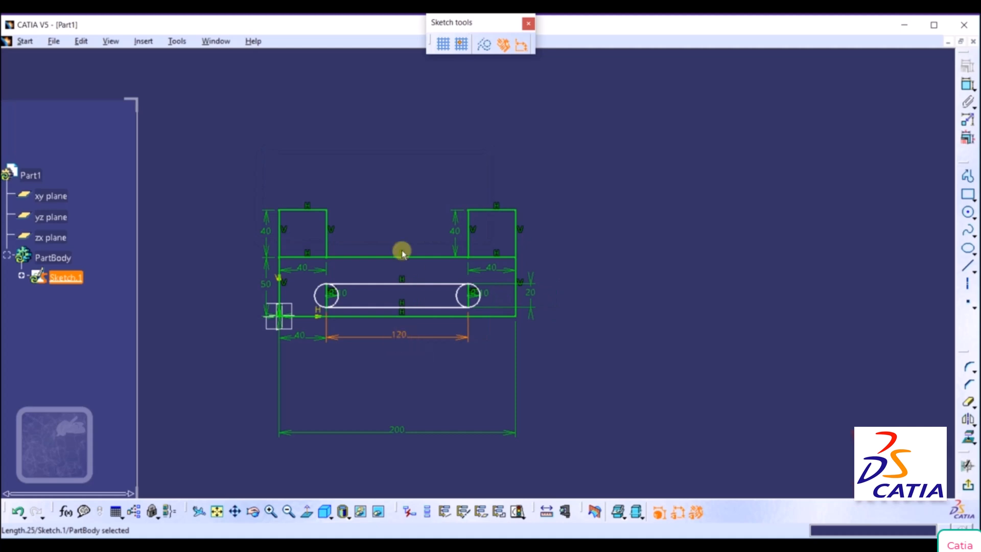
Dimension the slot's right circle centre from the bracket's lower edge and set the distance to 20 mm.
middle_click(373, 219)
mouse_move(372, 219)
middle_mouse_down()
mouse_move(400, 186)
mouse_move(416, 234)
middle_mouse_up()
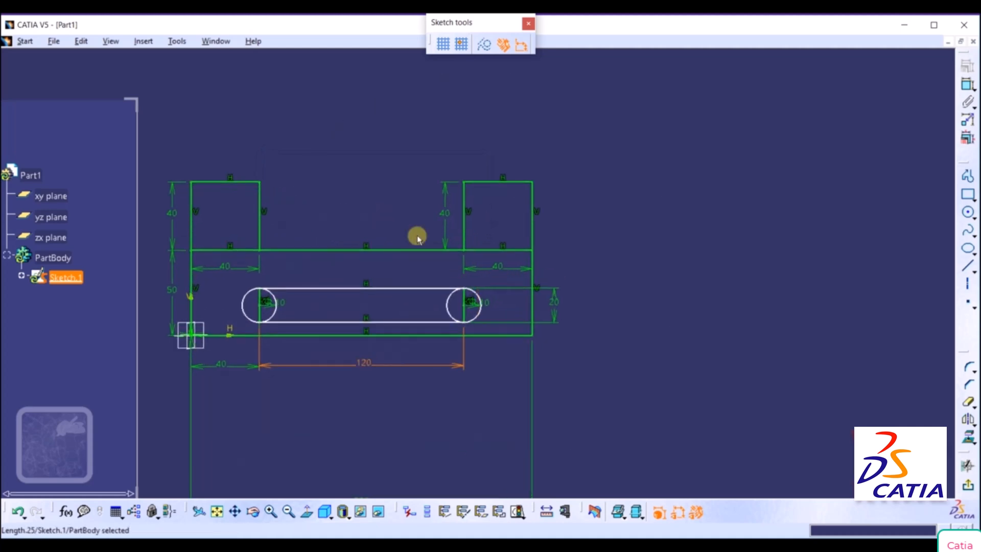
middle_click_drag(591, 284, 713, 289)
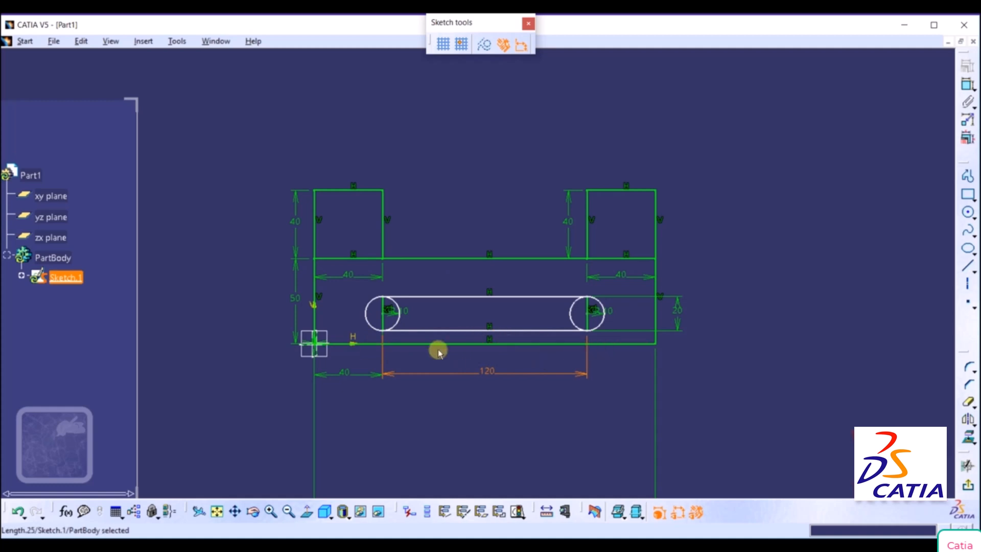
left_click(967, 85)
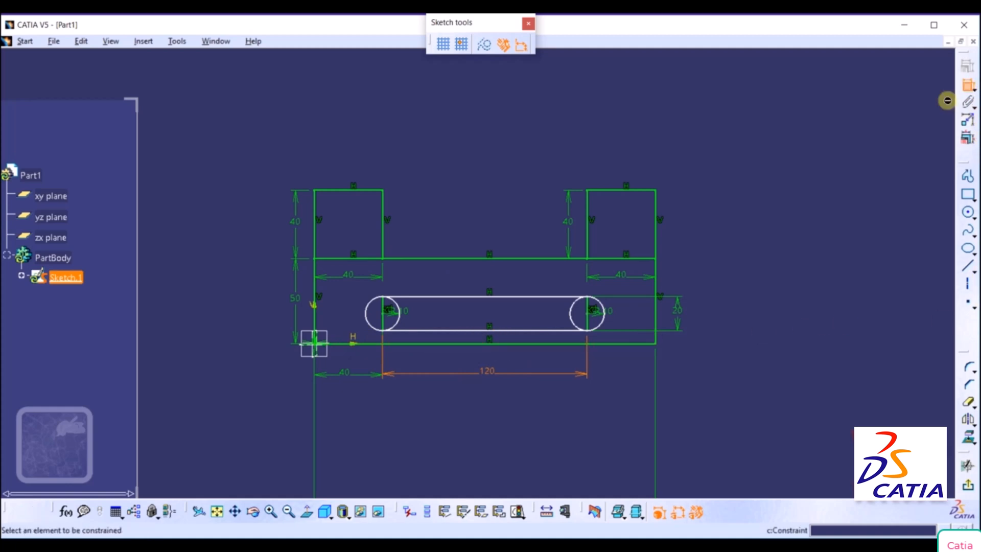
left_click(542, 343)
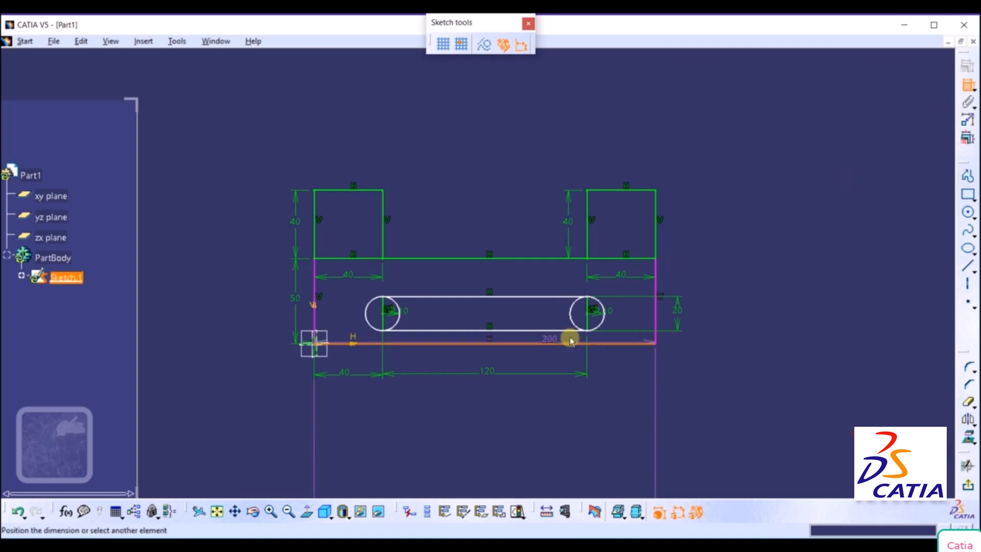
left_click(592, 314)
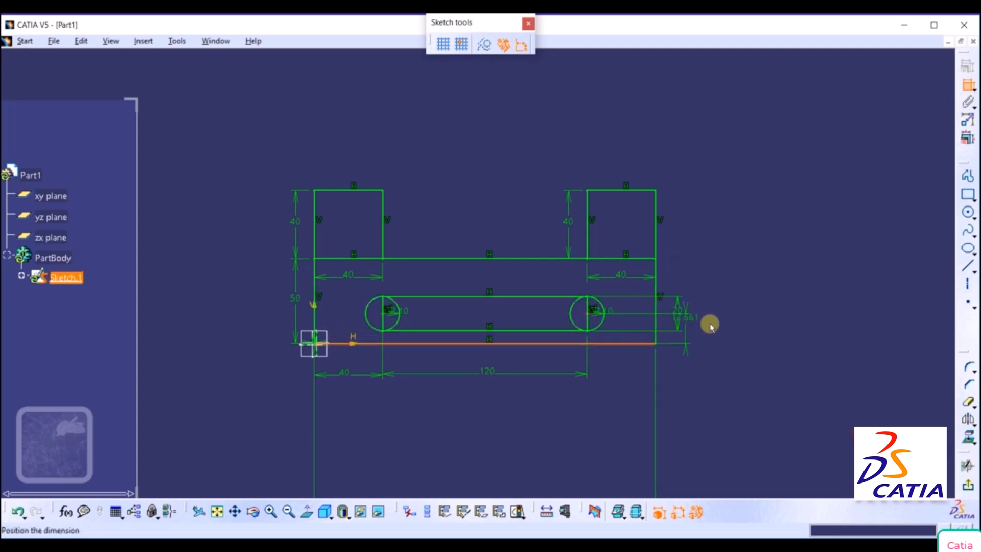
left_click(758, 332)
double_click(759, 332)
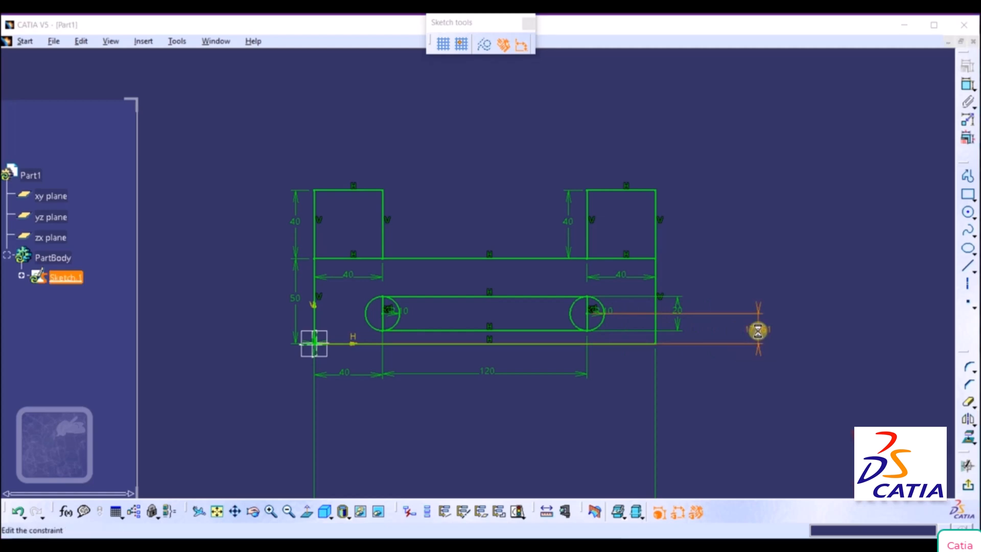
key("Return")
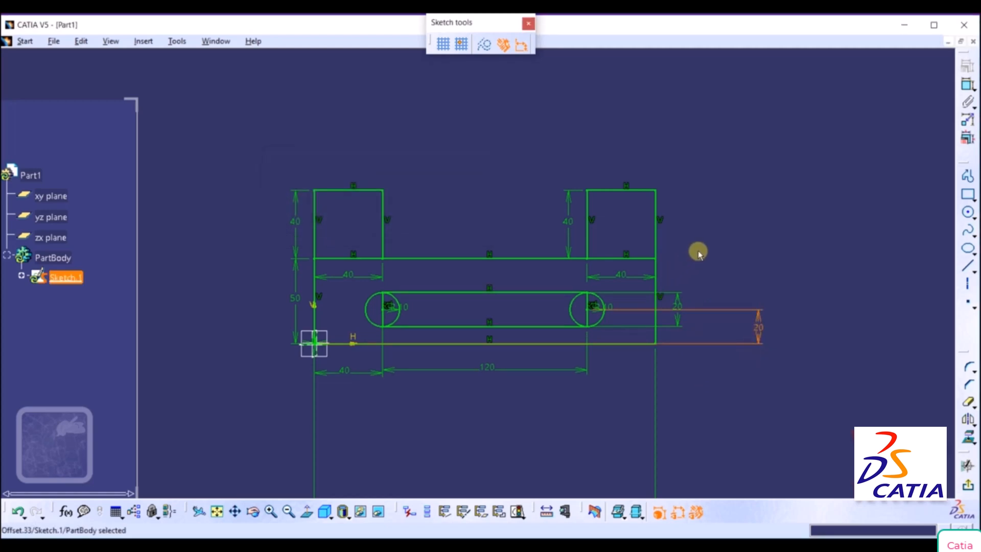
Quick Trim the inner half of the slot's left circle and the short vertical edge at that end.
middle_click_drag(698, 253, 735, 208)
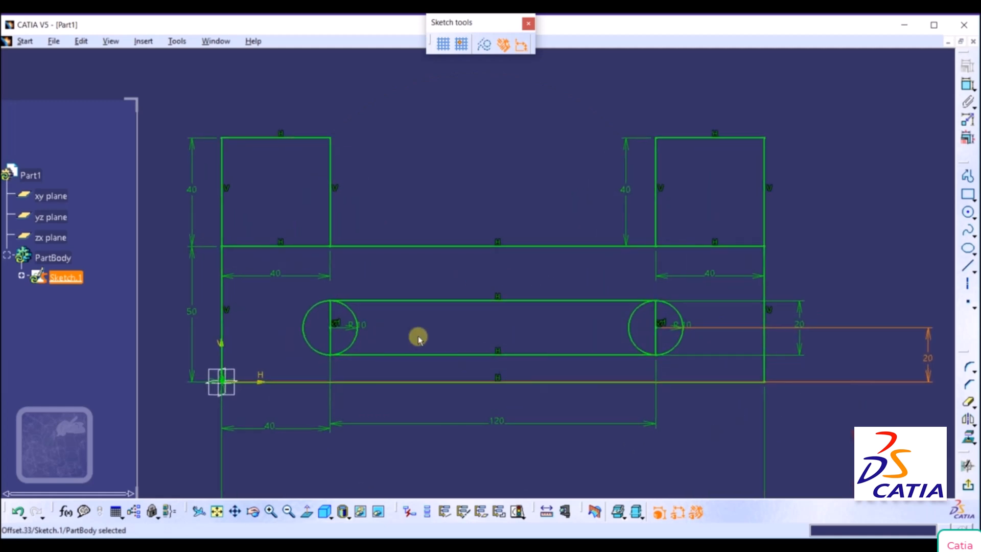
left_click(967, 403)
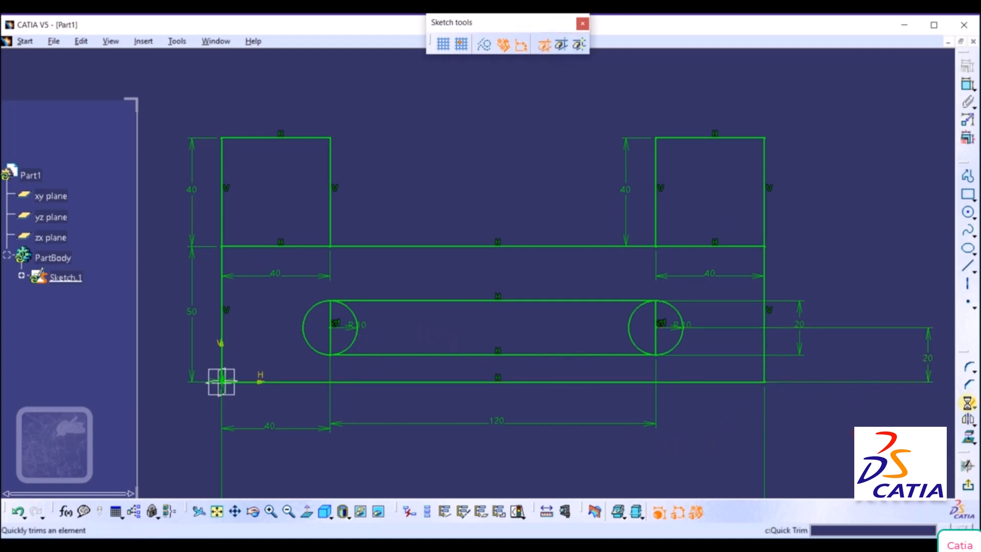
left_click(355, 321)
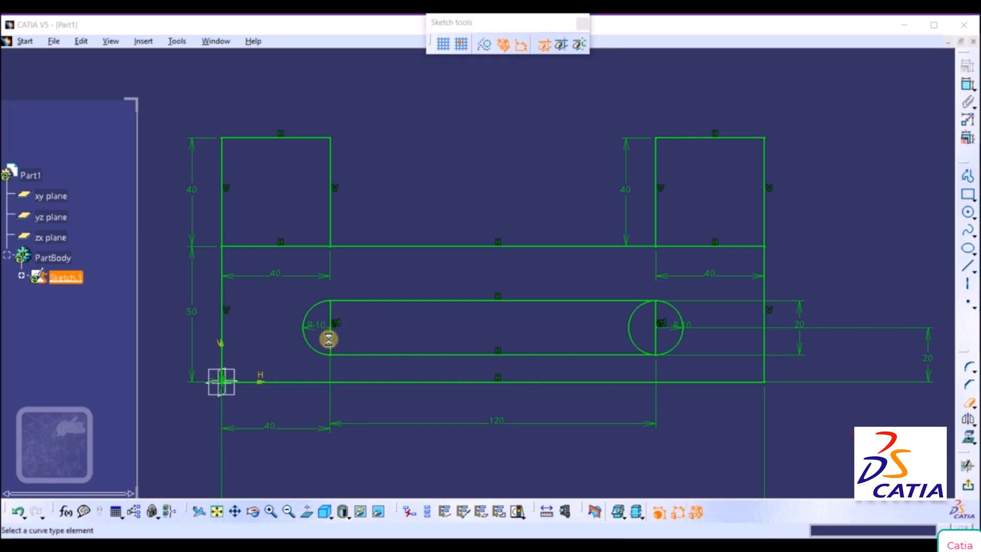
left_click(330, 335)
left_click(522, 312)
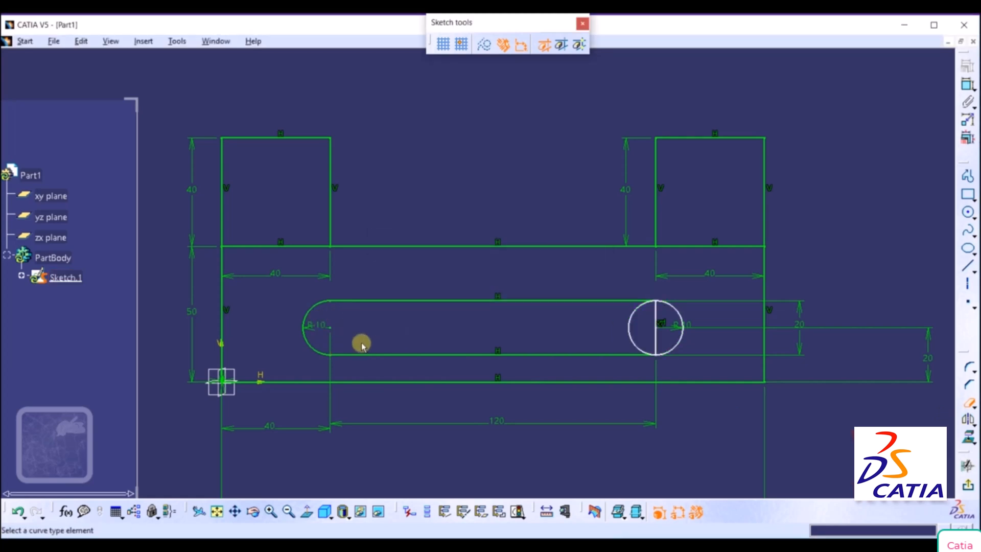
Quick Trim the right circle's inner half and its short vertical edge, converting the edge's length constraint into a distance.
left_click(630, 328)
left_click(654, 335)
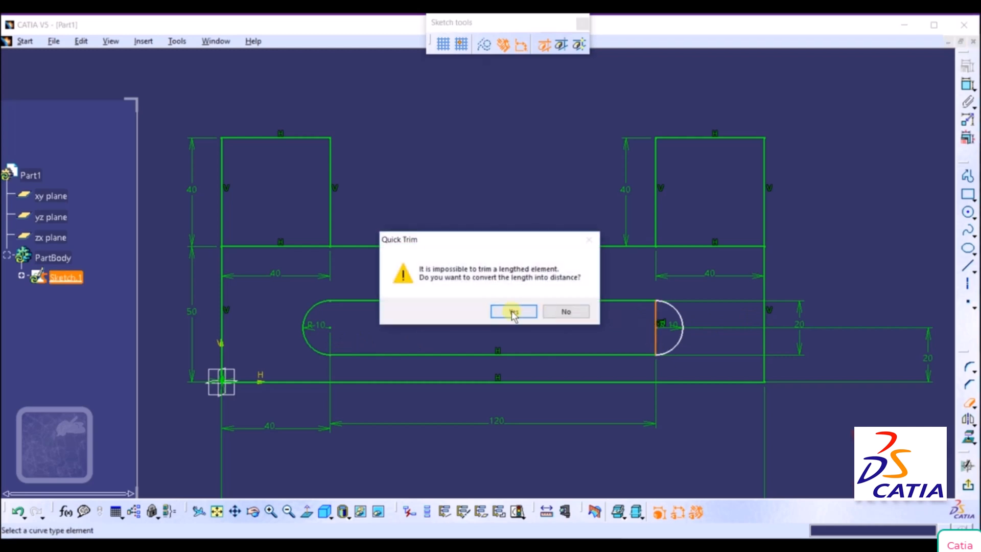
left_click(534, 312)
left_click(521, 314)
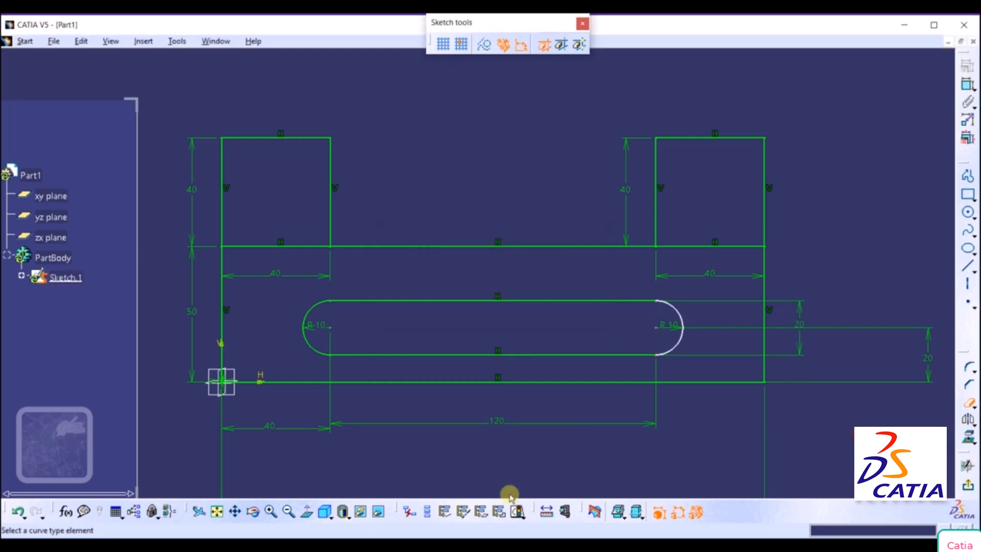
Switch to the OneNote reference drawing and undo the red and green ink annotations over the bracket and its dimensions.
key("alt+Tab")
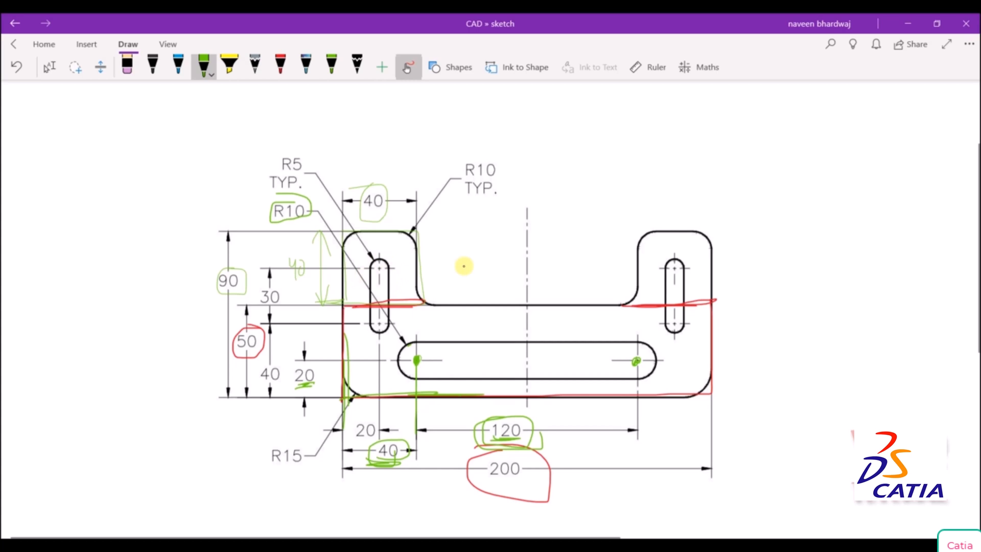
key("ctrl+z")
key("ctrl+z")
key("ctrl+z")
key("ctrl+z")
key("ctrl+z")
key("ctrl+z")
key("ctrl+z")
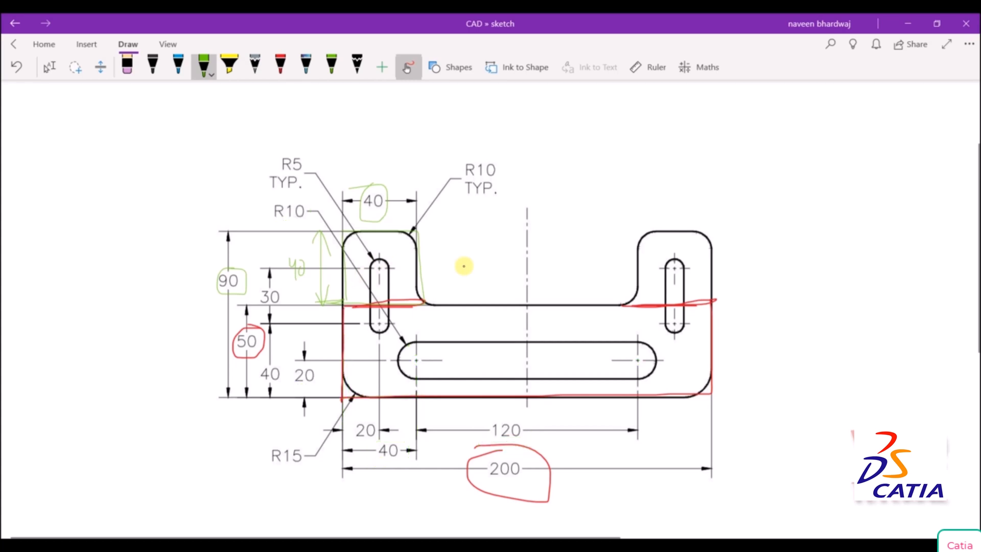
key("ctrl+z")
key("ctrl+z")
key("ctrl+z")
key("ctrl+z")
key("ctrl+z")
key("ctrl+z")
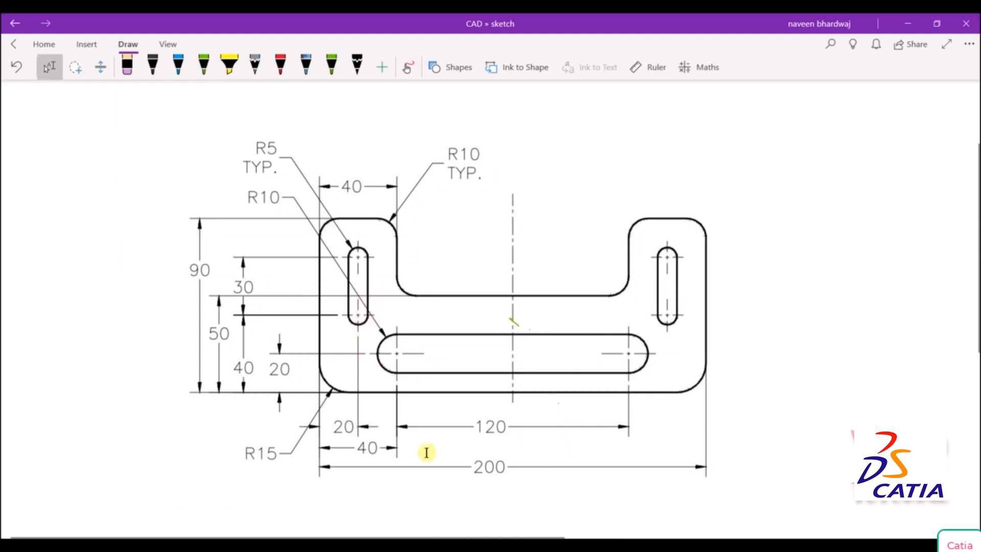
Mark the lower arc centre of the left vertical slot with a dot in red ink on the reference drawing.
left_click(280, 66)
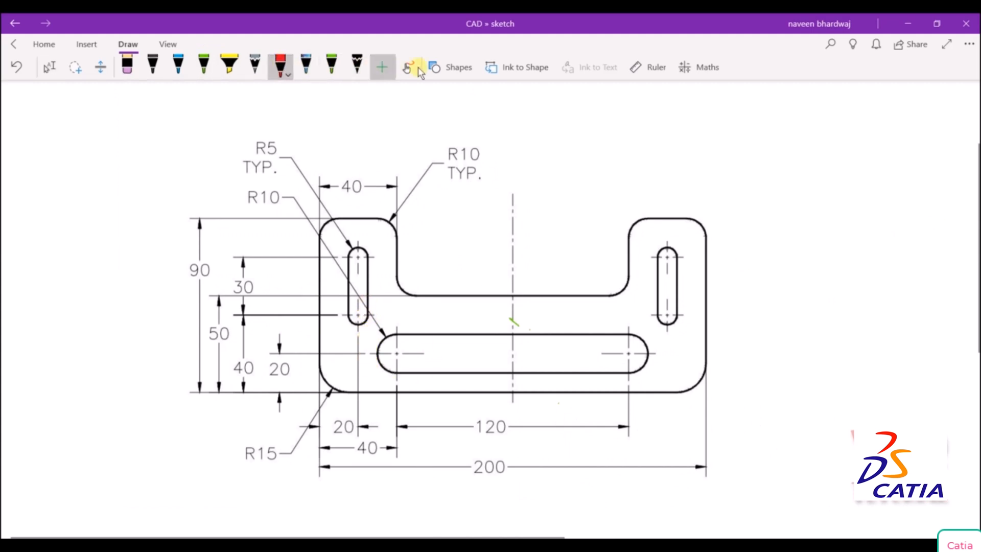
left_click(407, 67)
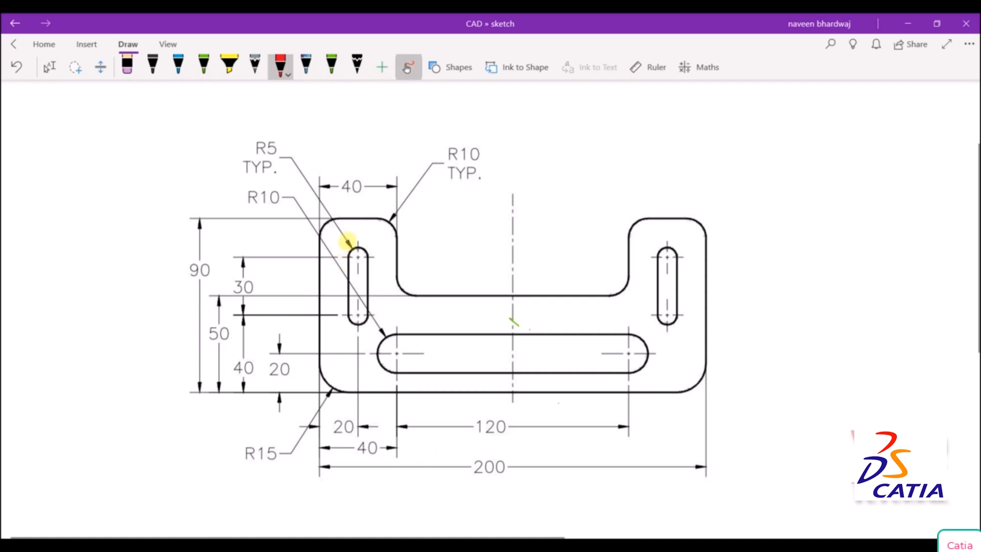
left_click(358, 314)
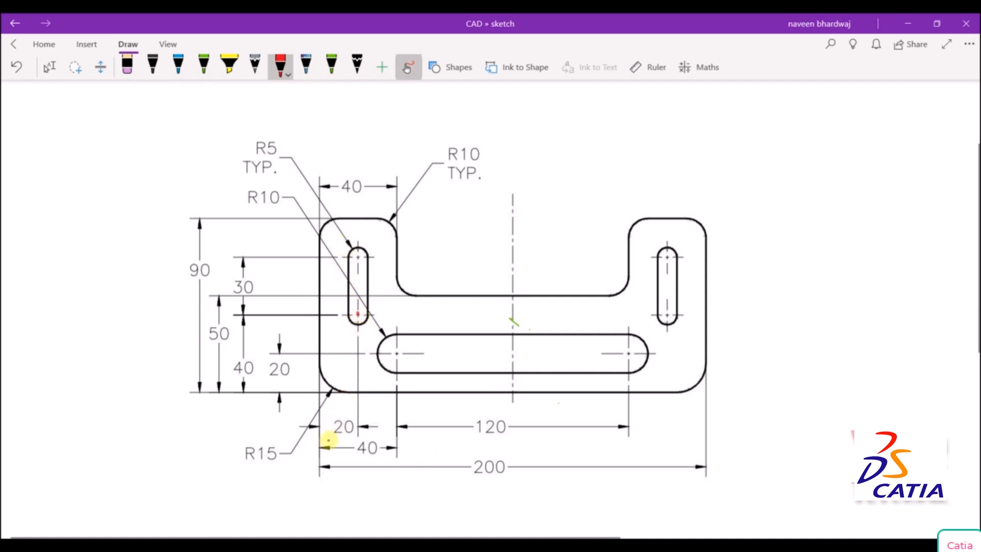
Mark the left vertical slot's 20, 40, 30 and R5 TYP dimensions, the bracket's bottom edge and the slot's upper arc centre in red ink.
left_click_drag(328, 440, 351, 441)
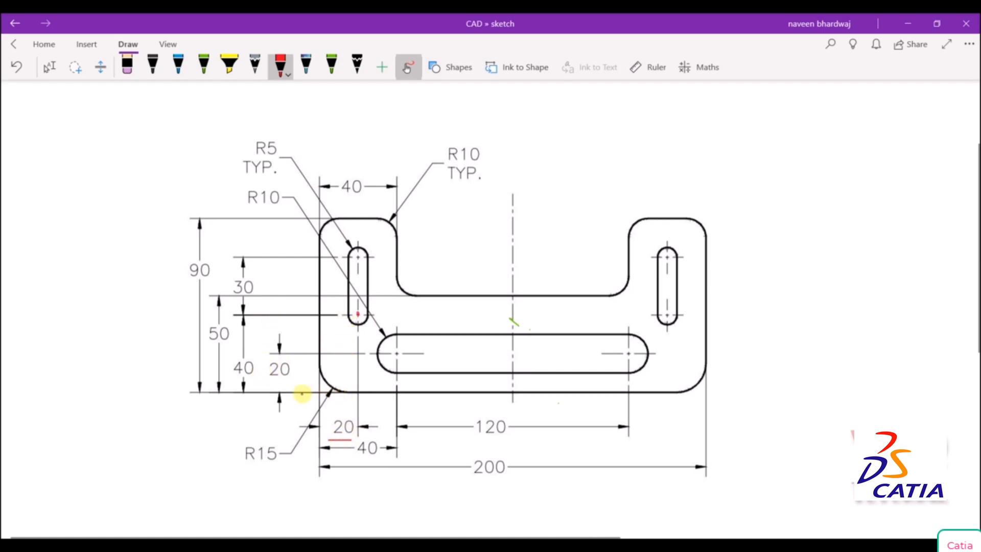
left_click_drag(302, 393, 401, 392)
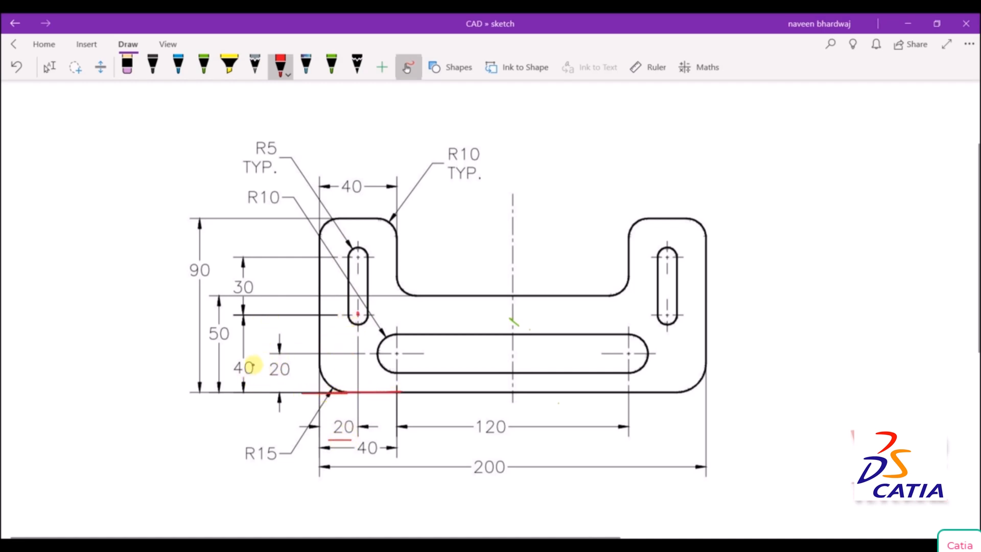
mouse_move(250, 354)
left_mouse_down()
mouse_move(235, 358)
mouse_move(265, 380)
mouse_move(257, 363)
mouse_move(235, 357)
left_mouse_up()
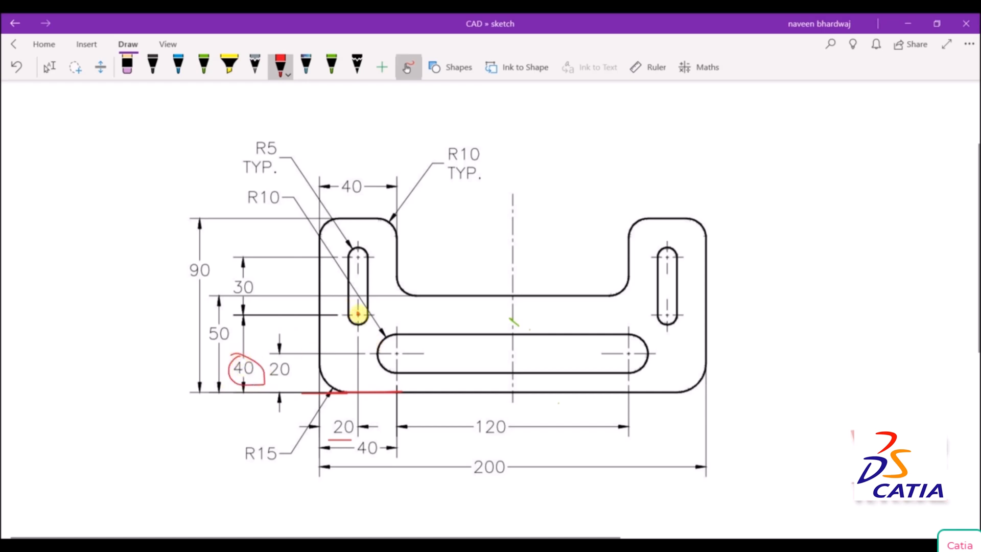
left_click(358, 257)
mouse_move(250, 286)
left_mouse_down()
mouse_move(240, 281)
mouse_move(250, 279)
left_mouse_up()
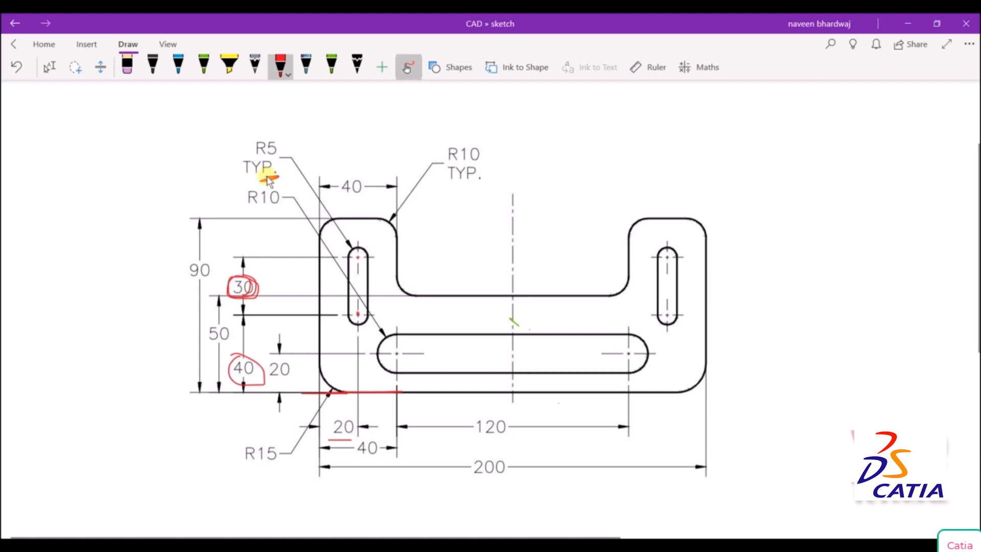
left_click_drag(260, 179, 272, 177)
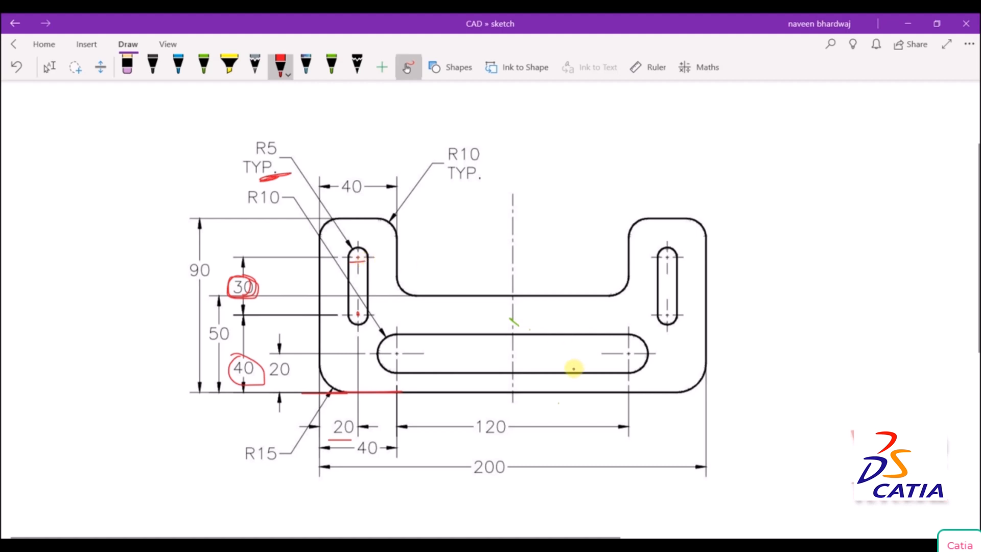
Switch to CATIA and sketch a narrow upright rectangle about 11 by 39 mm across the lower edge of the left upper square.
left_click(488, 544)
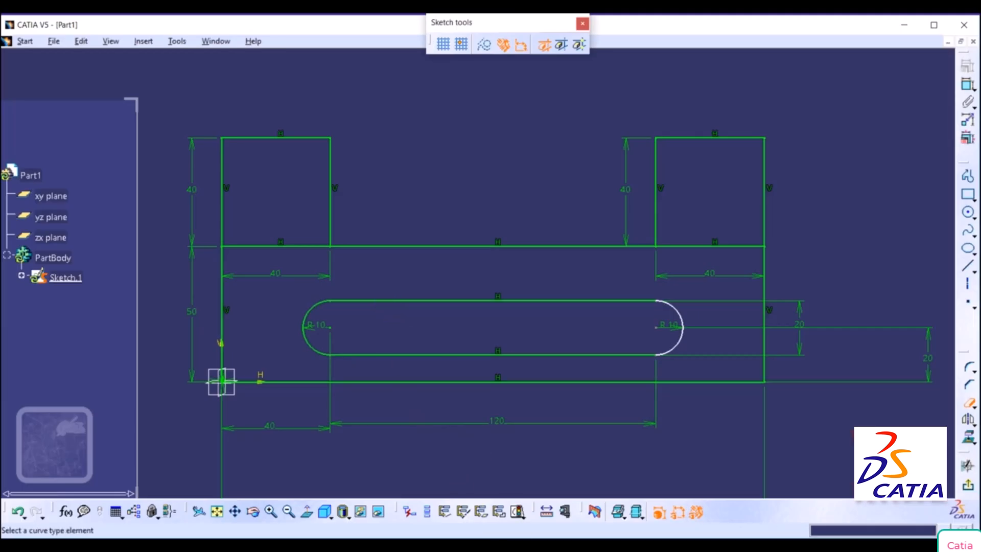
left_click(514, 545)
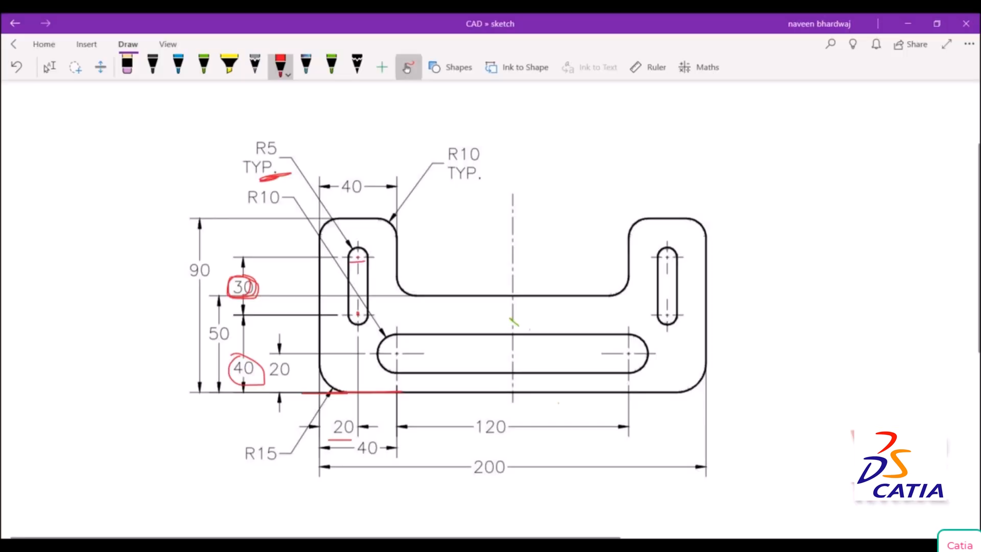
left_click(488, 544)
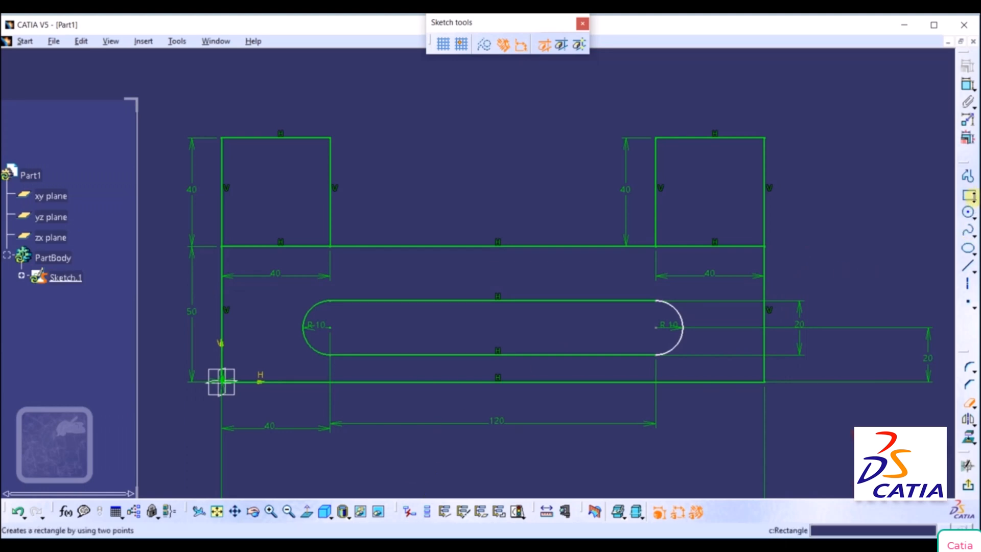
left_click(970, 198)
left_click(827, 212)
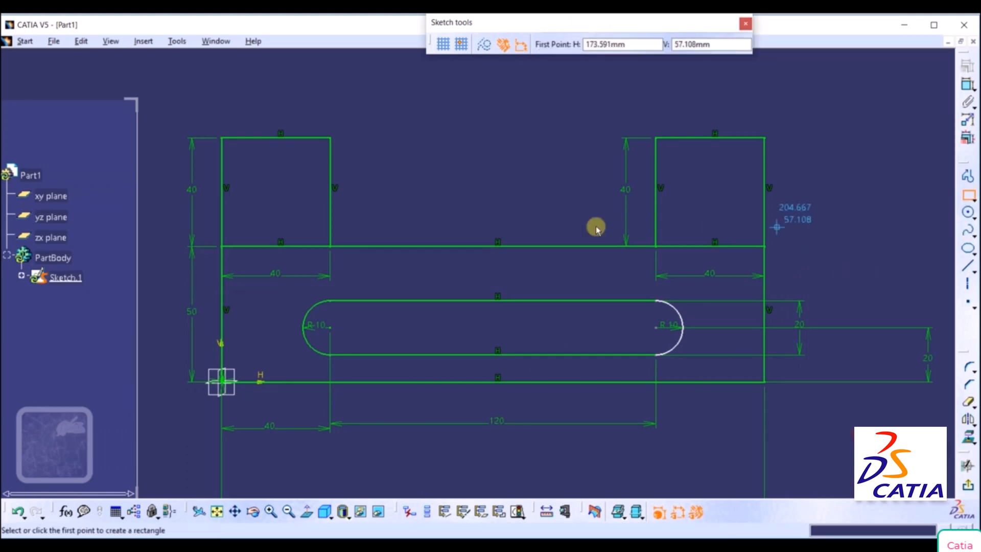
left_click(249, 189)
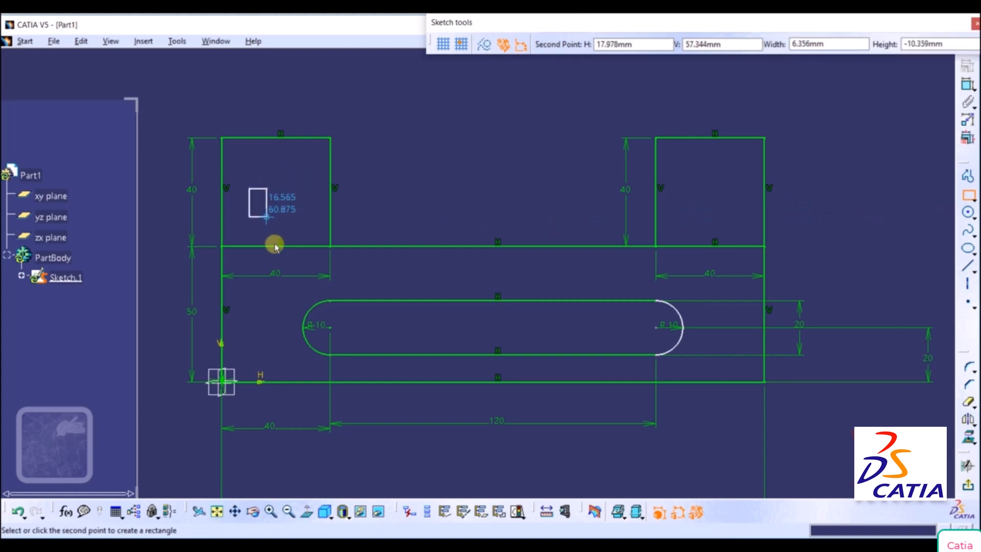
left_click(280, 293)
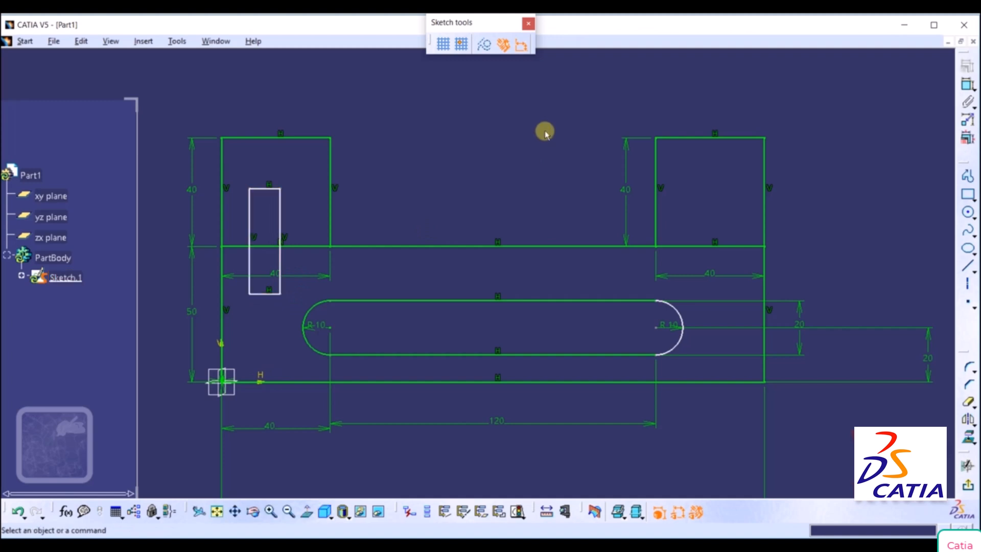
Constrain the narrow rectangle's long vertical side to a length of 30 mm.
left_click(967, 85)
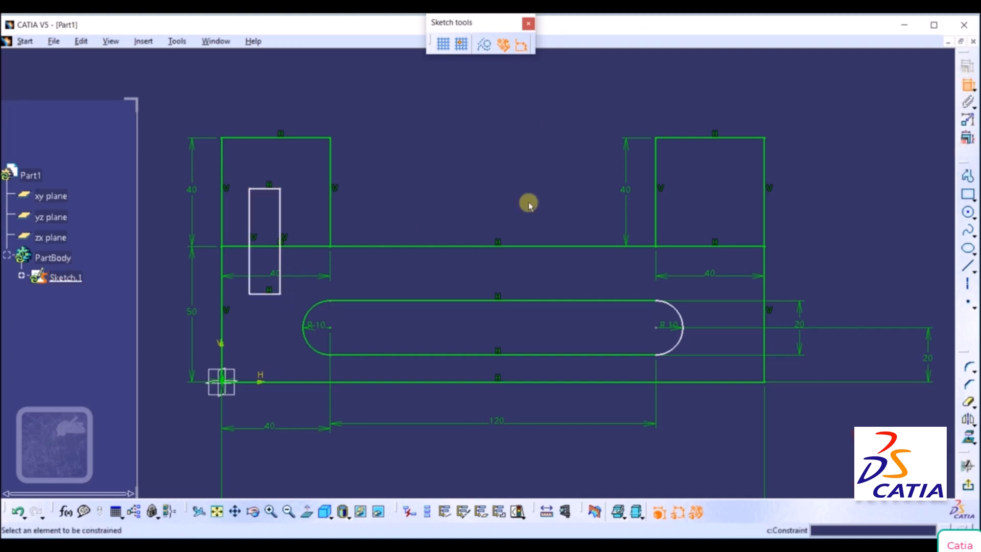
left_click(280, 222)
left_click(435, 258)
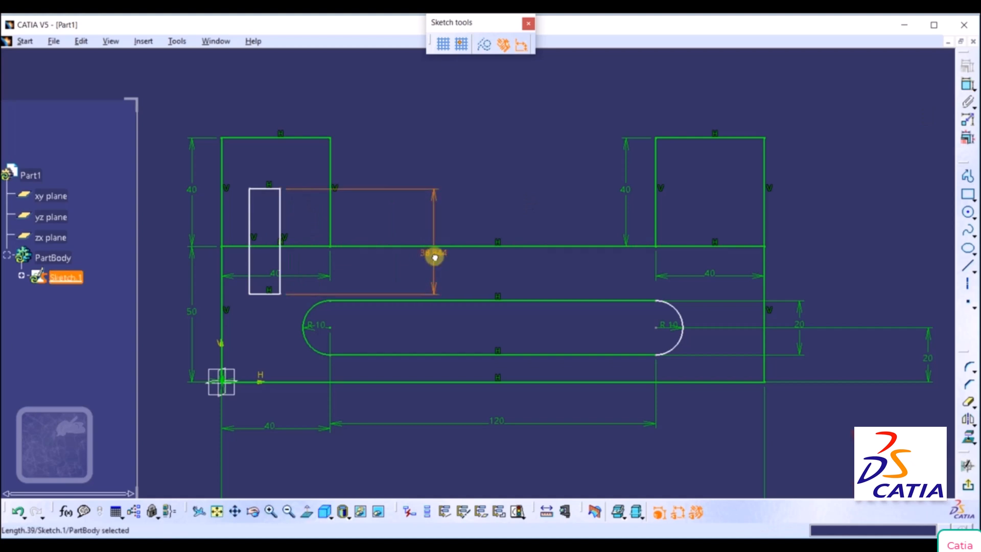
double_click(434, 259)
type("30mm")
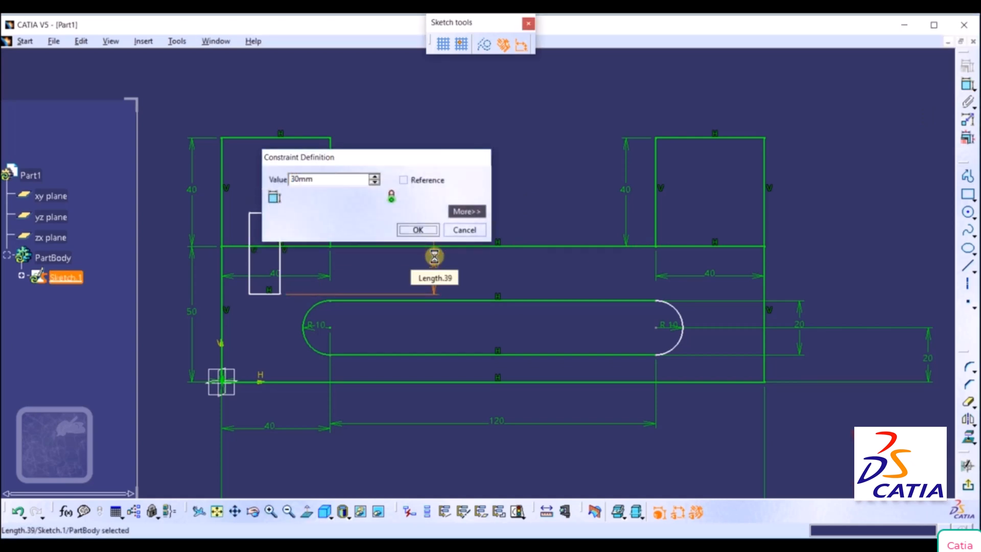
key("Return")
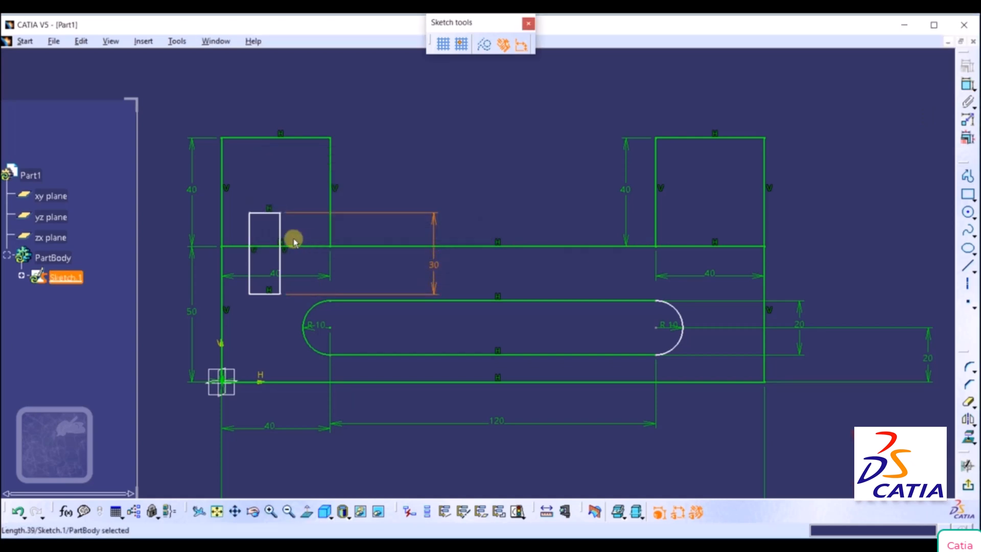
Constrain the narrow rectangle's top edge to a length of 10 mm, placing the dimension above the bracket.
left_click(968, 87)
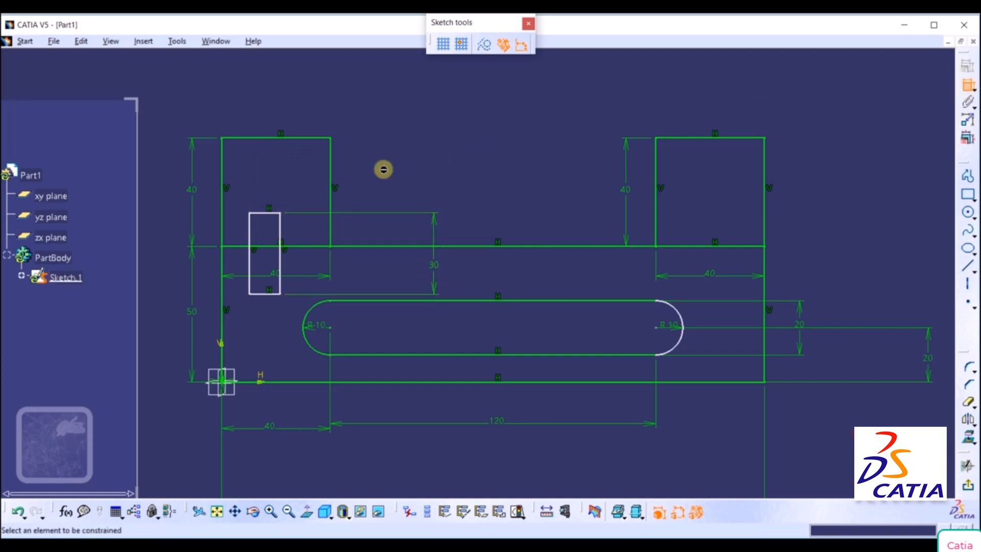
left_click(263, 214)
left_click(259, 94)
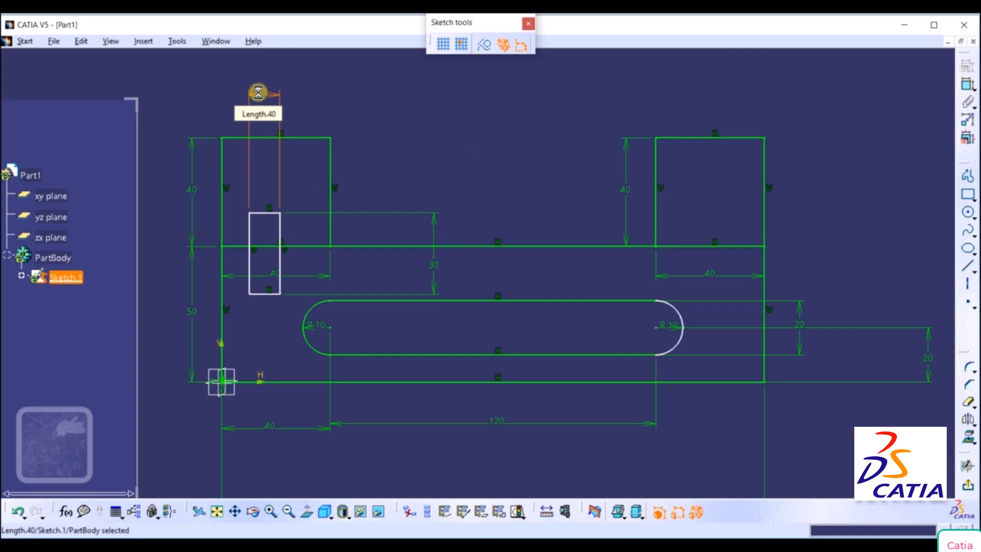
type("1")
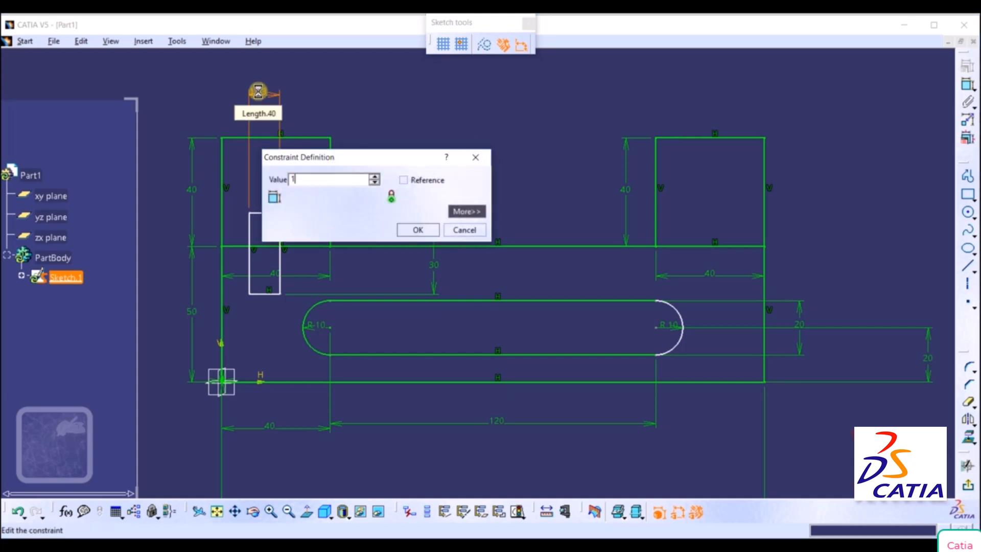
type("0mm")
key("Return")
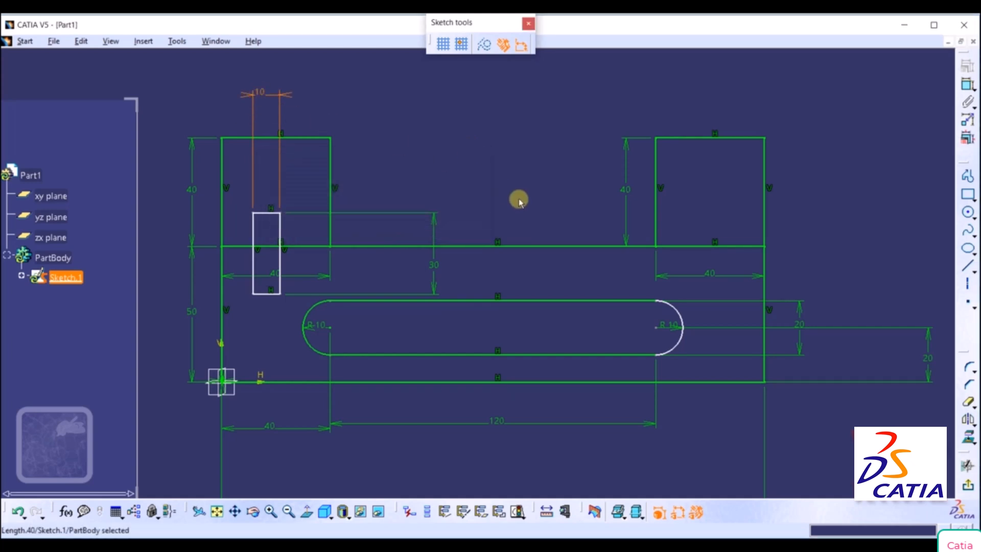
Draw a circle of radius 5 mm centred on the midpoint of the narrow rectangle's top edge.
left_click(967, 212)
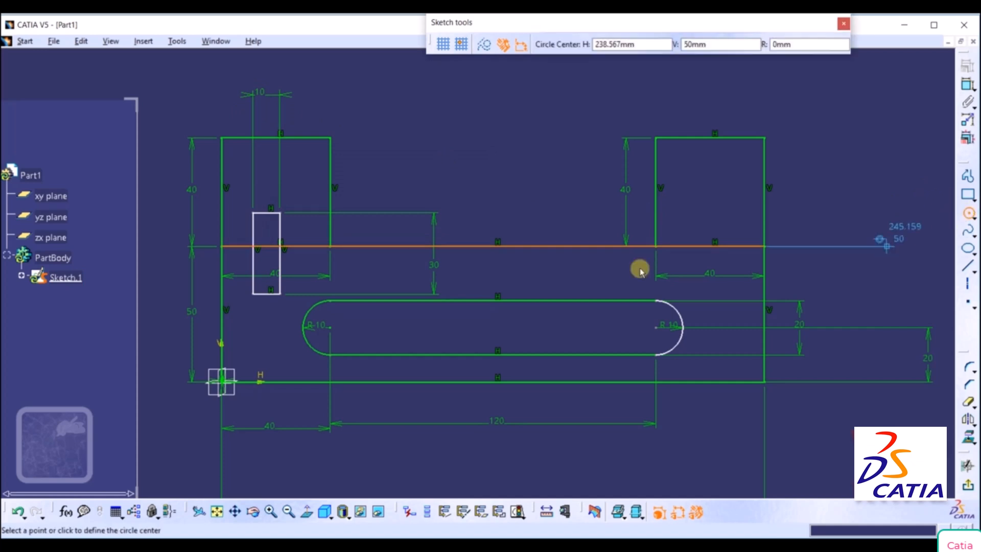
left_click(267, 211)
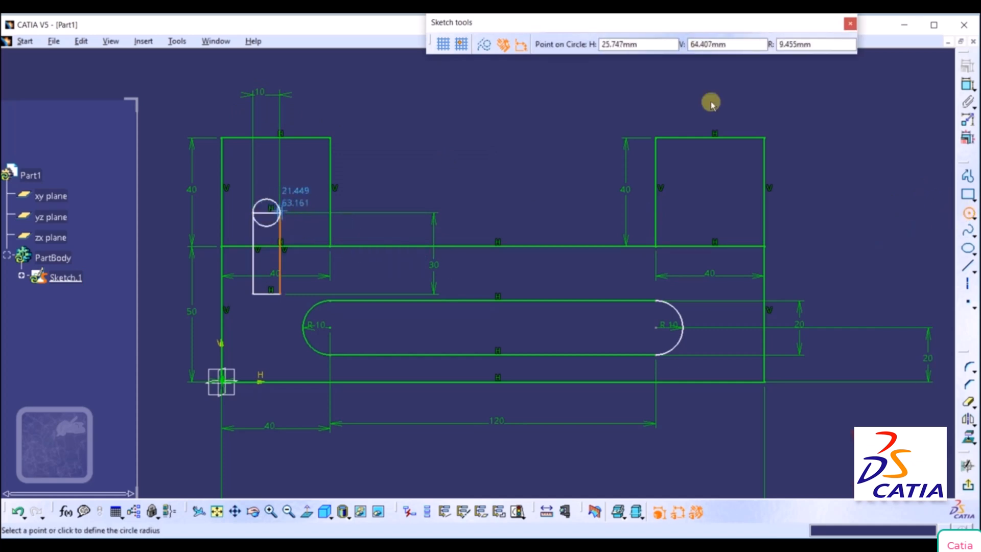
double_click(834, 40)
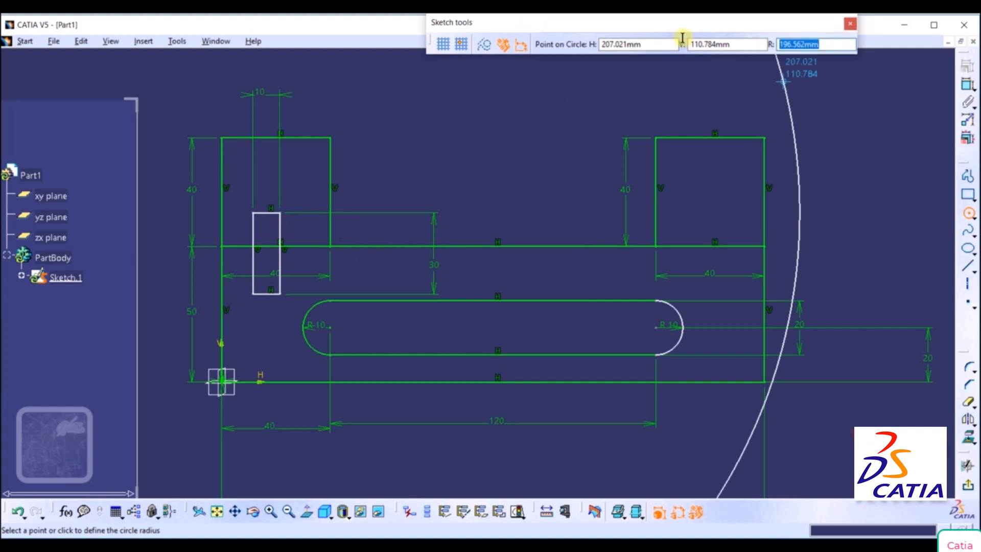
type("5")
key("Return")
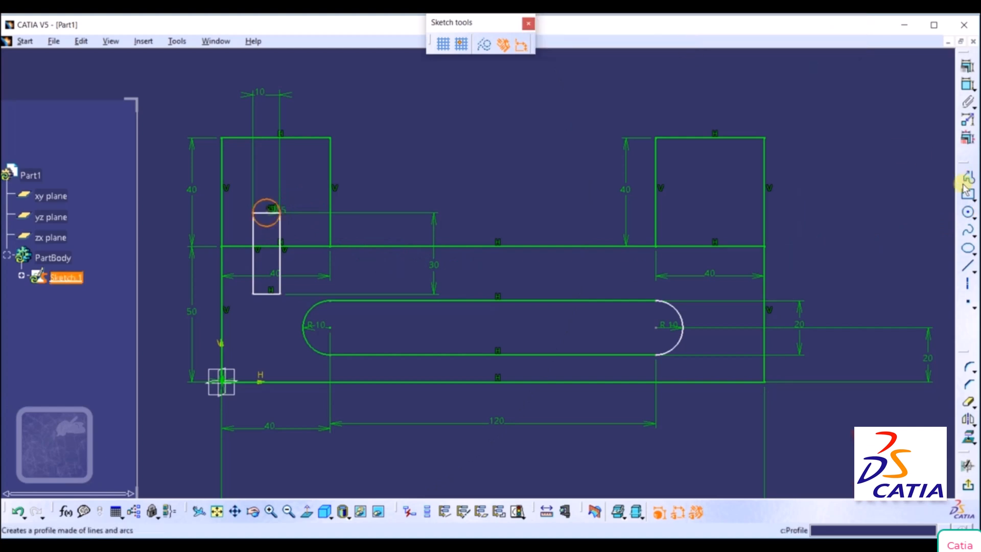
Draw a second 5 mm radius circle centred on the midpoint of the narrow rectangle's bottom edge.
left_click(967, 213)
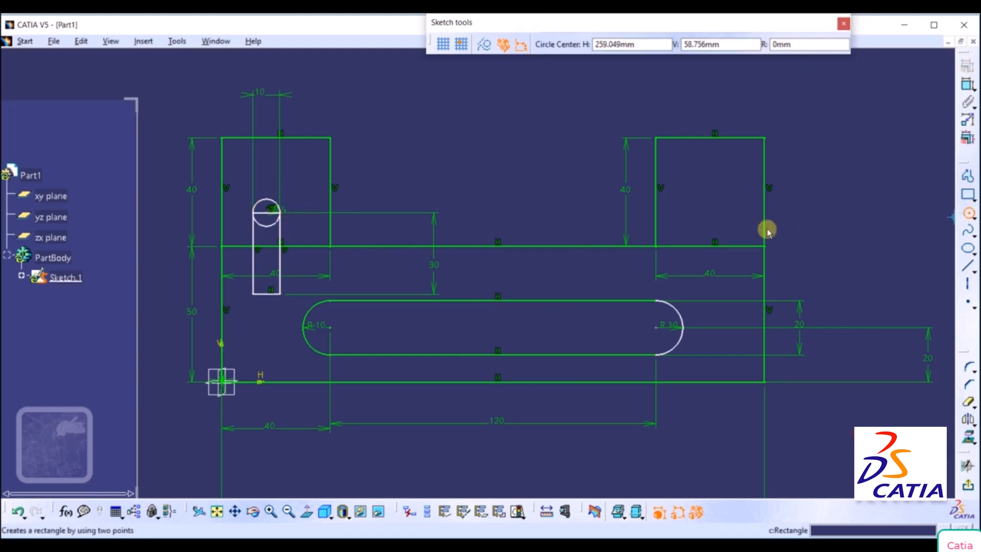
left_click(266, 293)
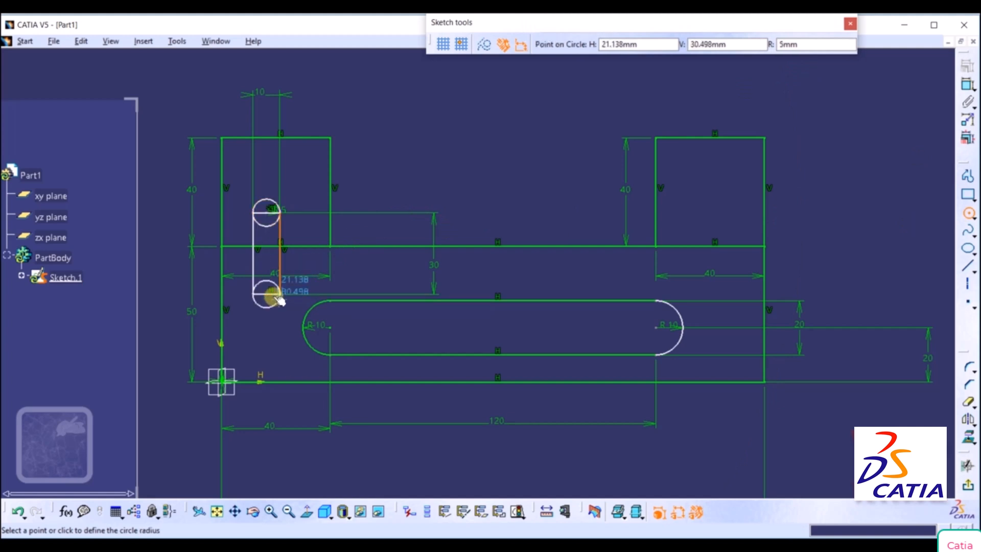
left_click(276, 299)
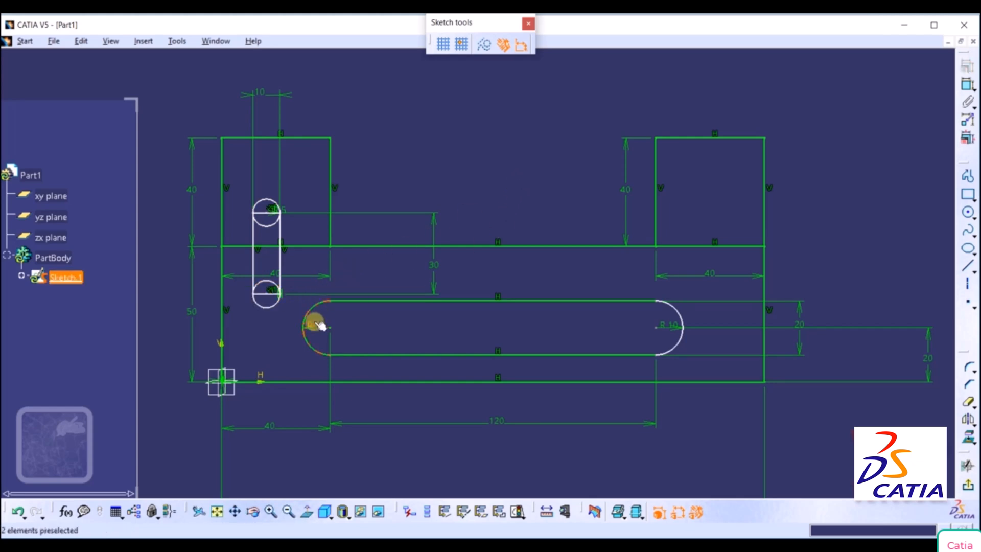
Check the reference drawing, and constrain the lower circle's centre to a distance of 40 mm from the bracket's bottom edge.
left_click(967, 83)
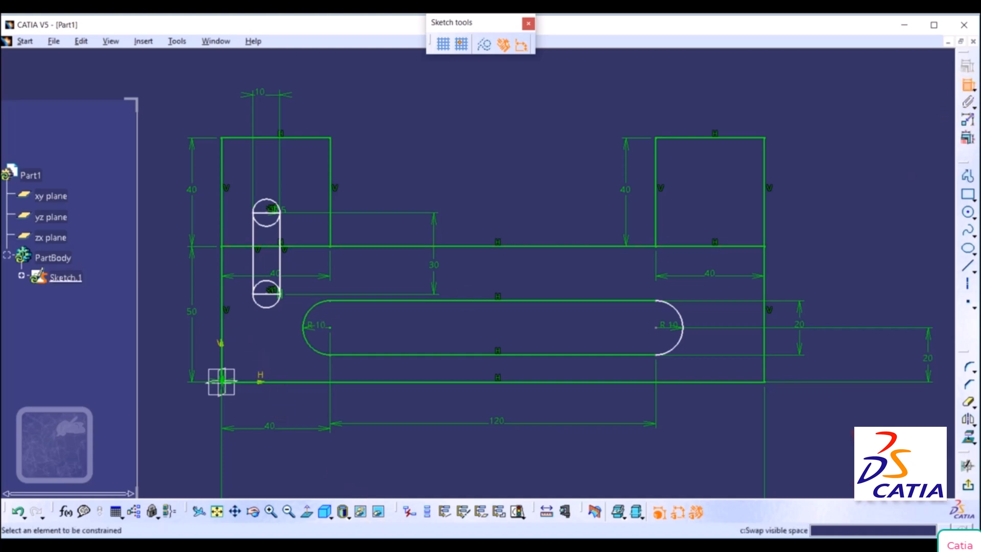
key("alt+Tab")
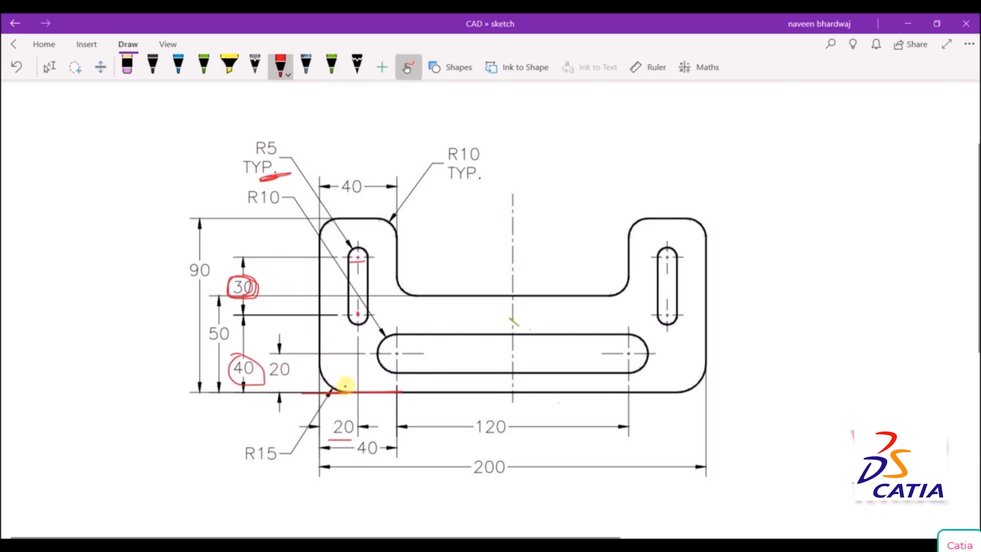
key("alt+Tab")
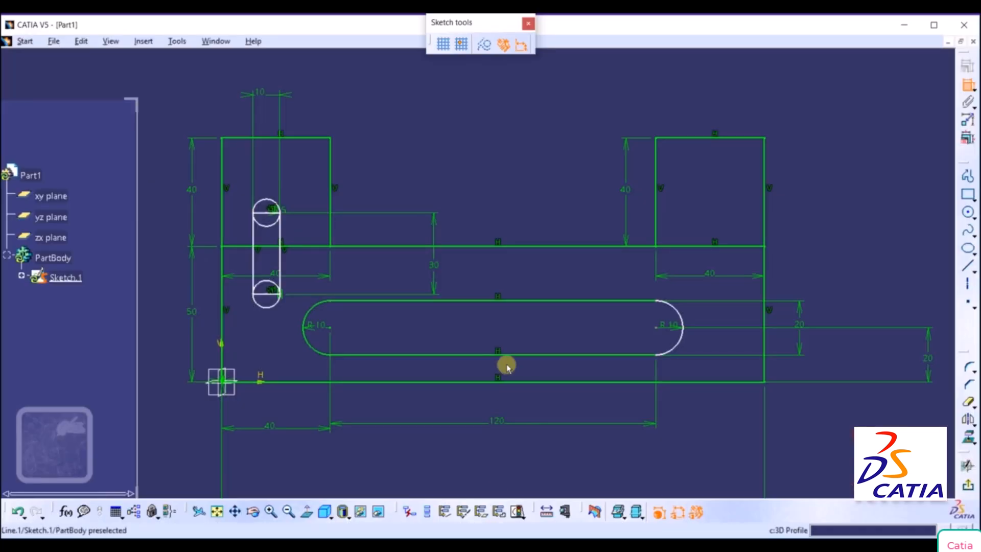
left_click(307, 382)
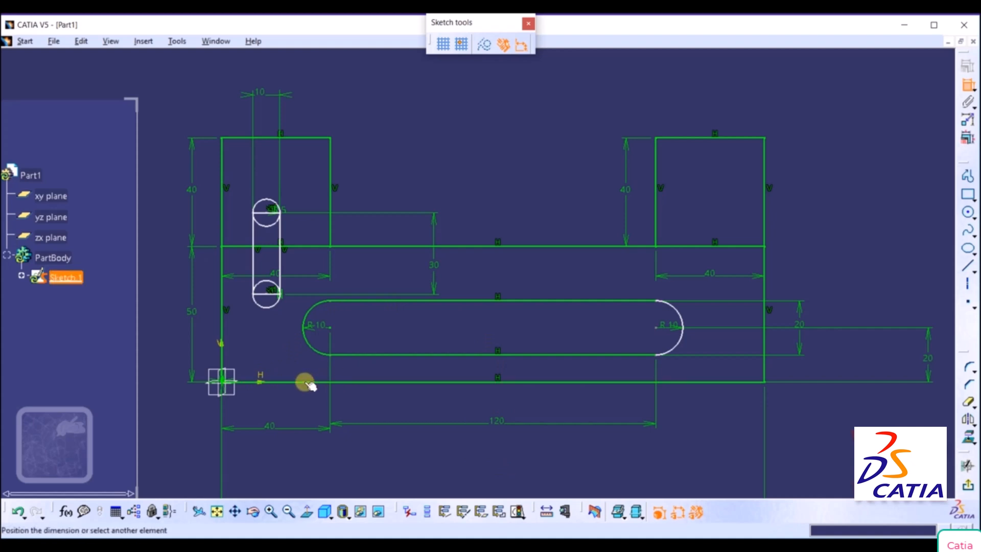
left_click(267, 292)
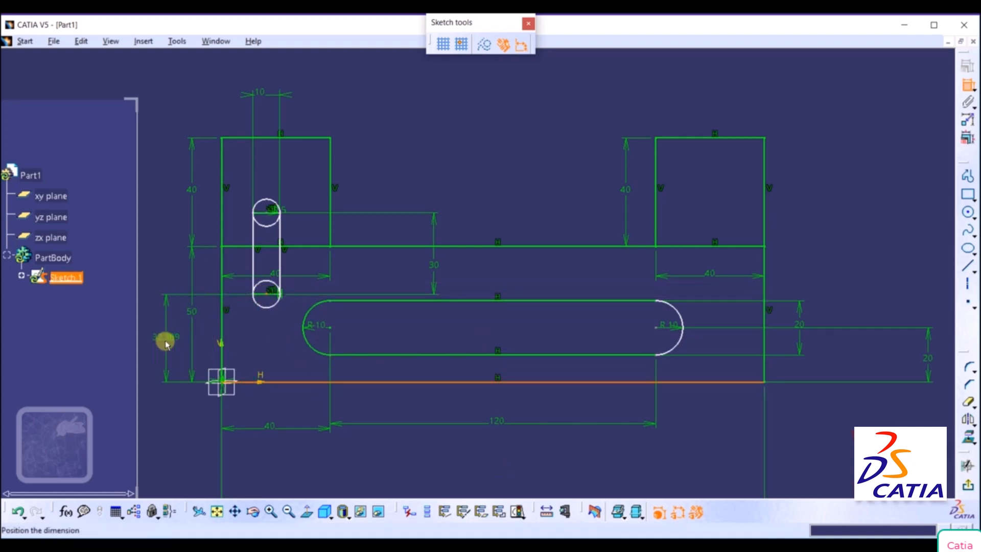
left_click(162, 342)
double_click(163, 342)
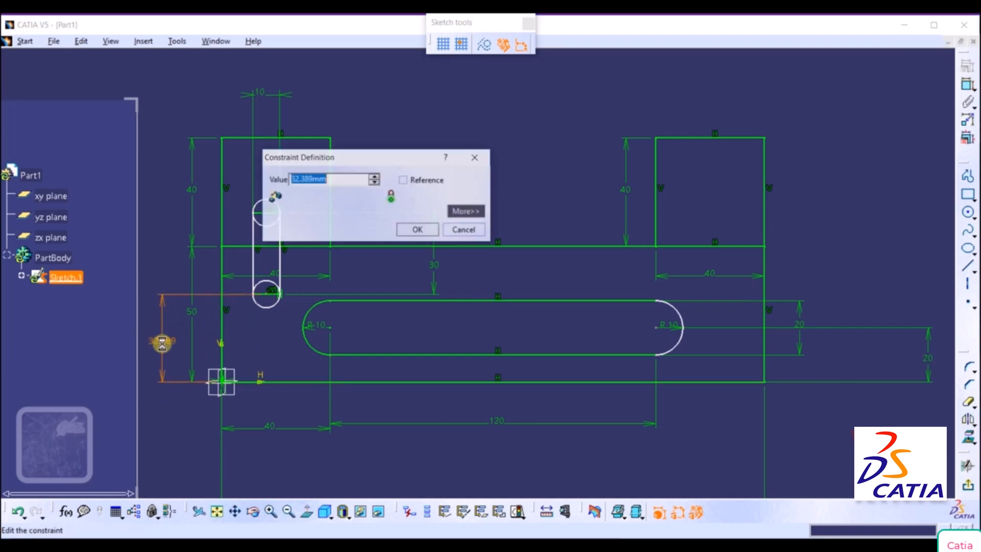
type("40")
key("Return")
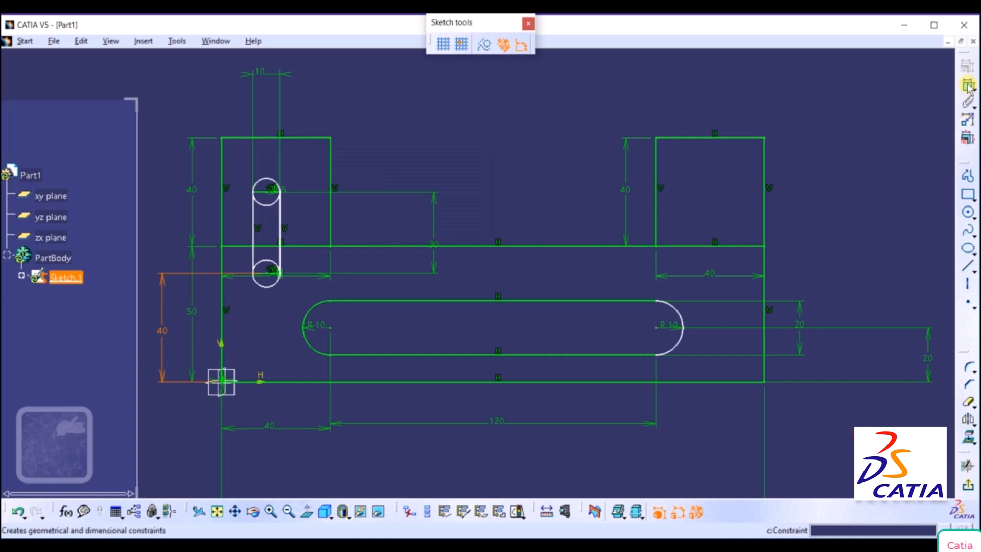
Try a 20 mm distance constraint between the left edge and the upper slot circle's outline, and undo it.
left_click(968, 119)
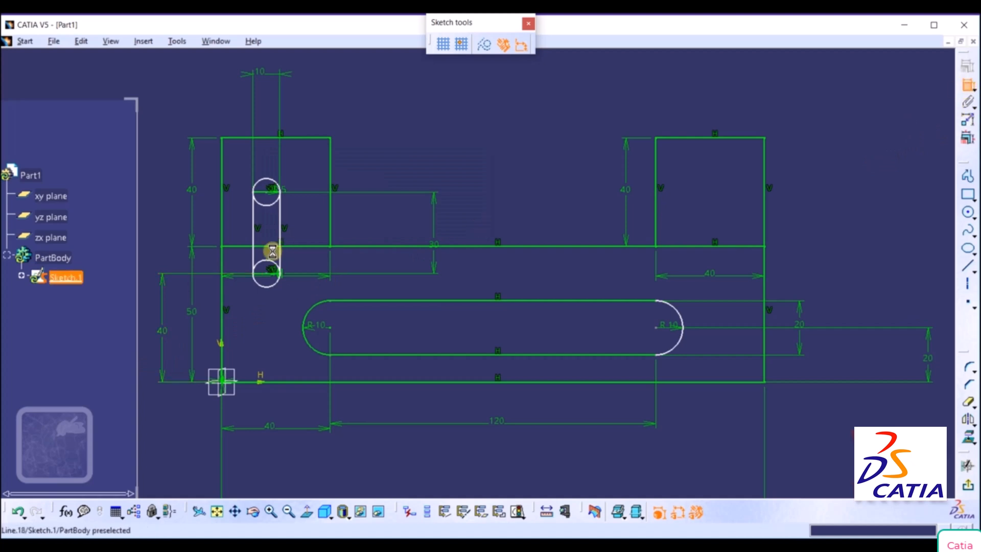
left_click(221, 225)
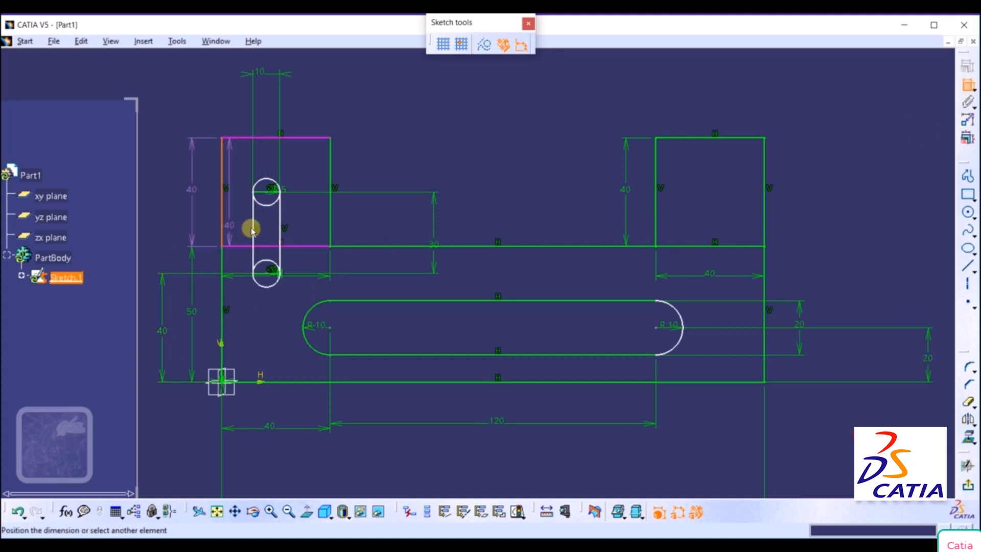
left_click(269, 182)
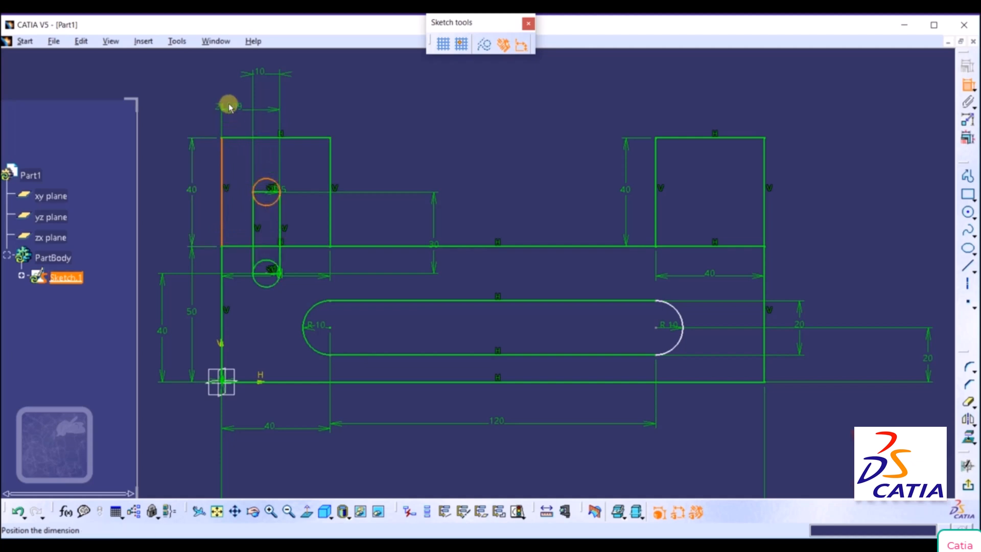
left_click(235, 111)
double_click(235, 110)
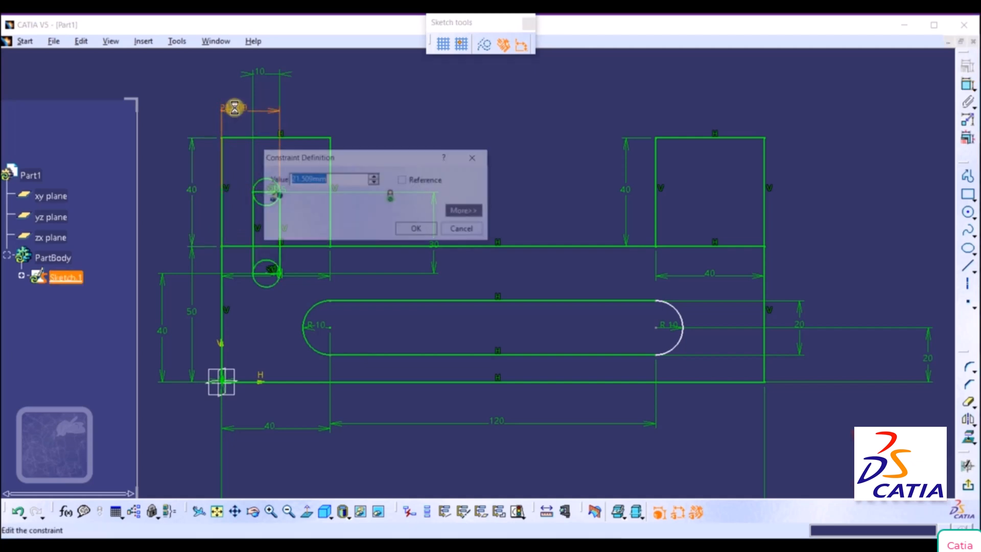
type("20")
key("Return")
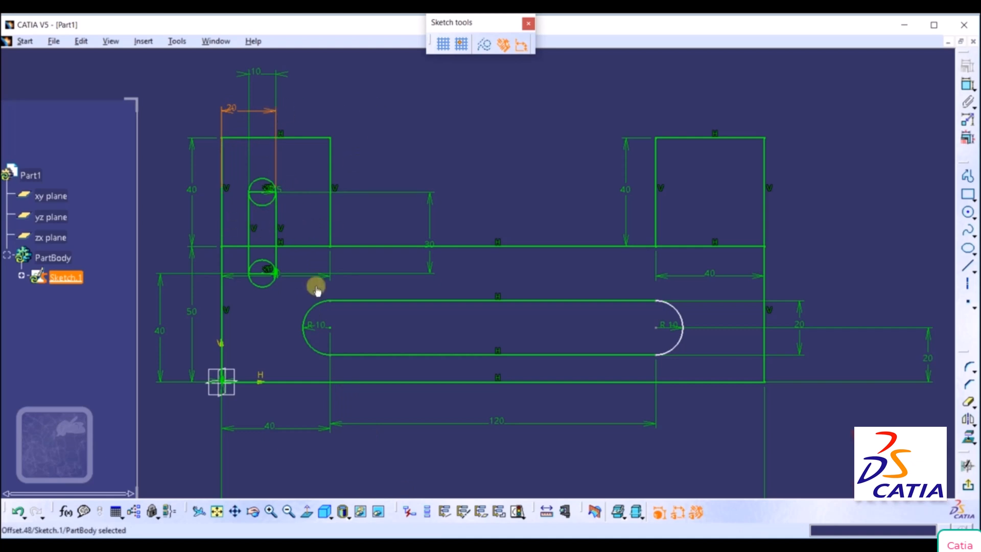
left_click(20, 513)
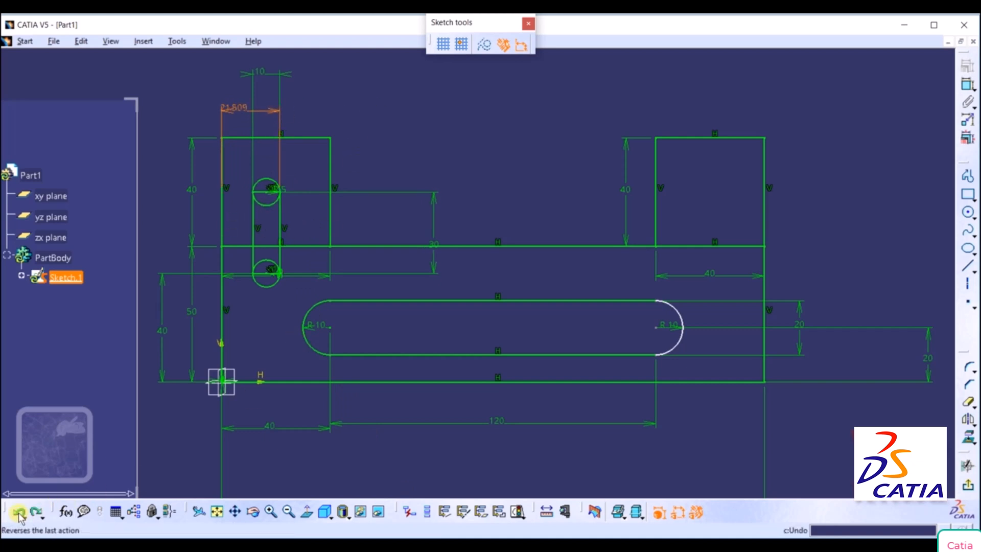
left_click(19, 513)
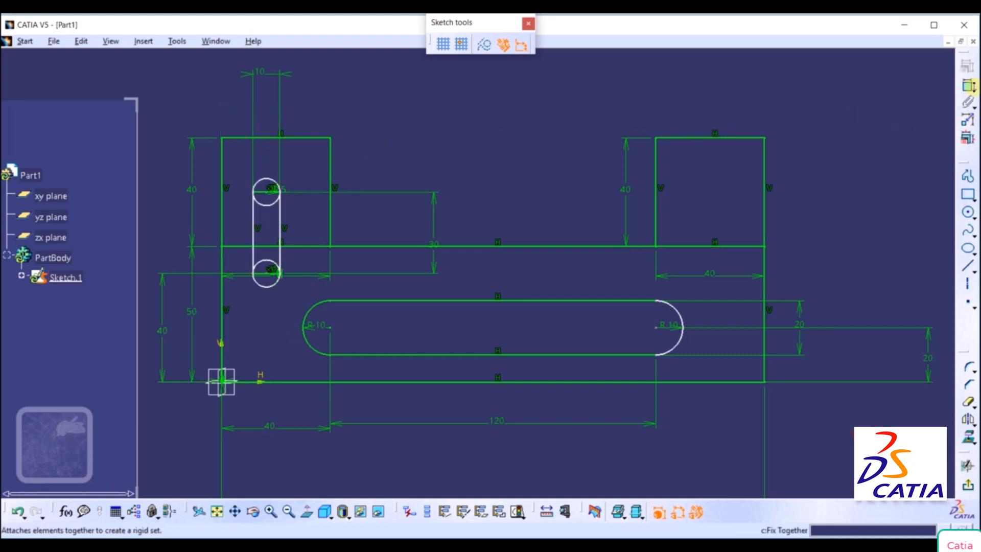
Constrain the upper slot circle's centre to a distance of 20 mm from the bracket's left edge.
left_click(967, 84)
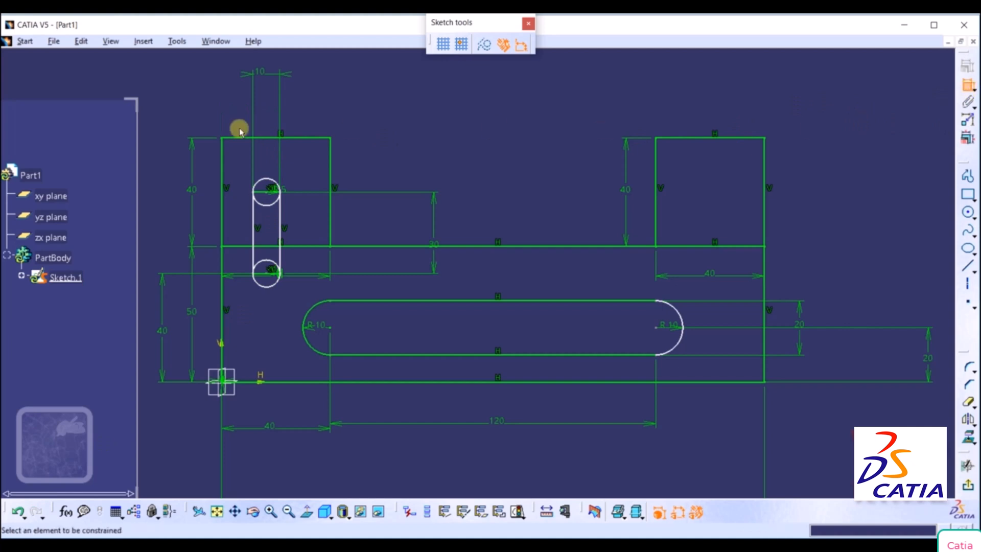
left_click(223, 221)
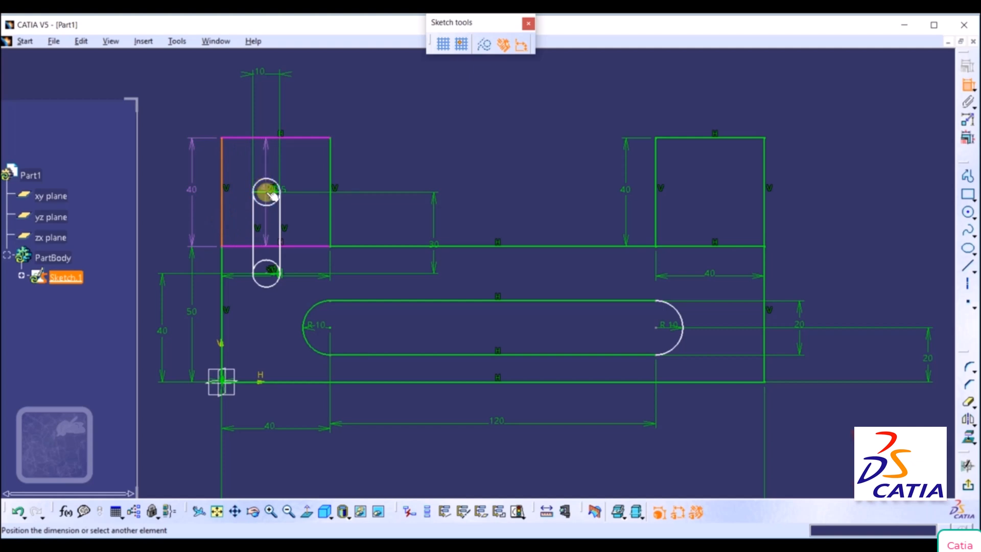
left_click(268, 193)
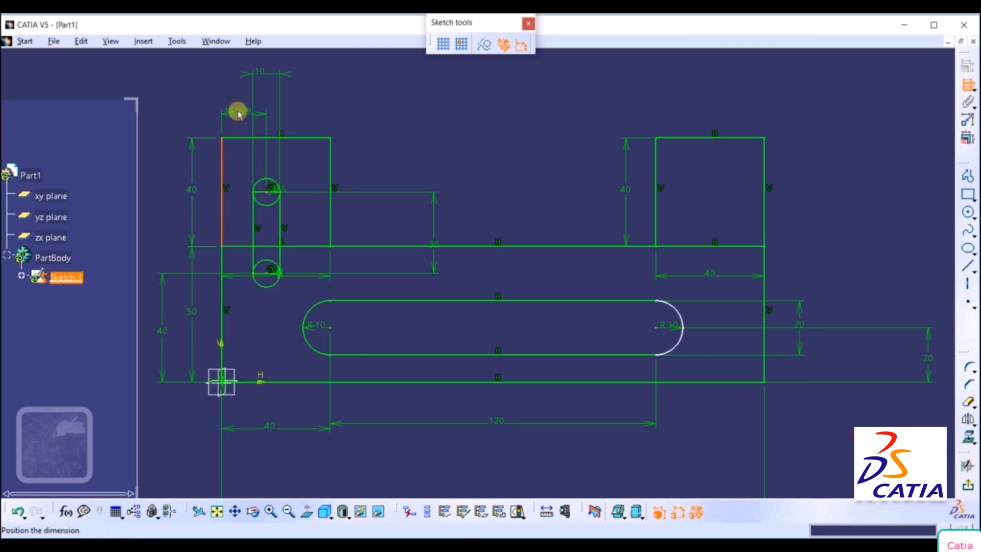
left_click(238, 108)
double_click(238, 108)
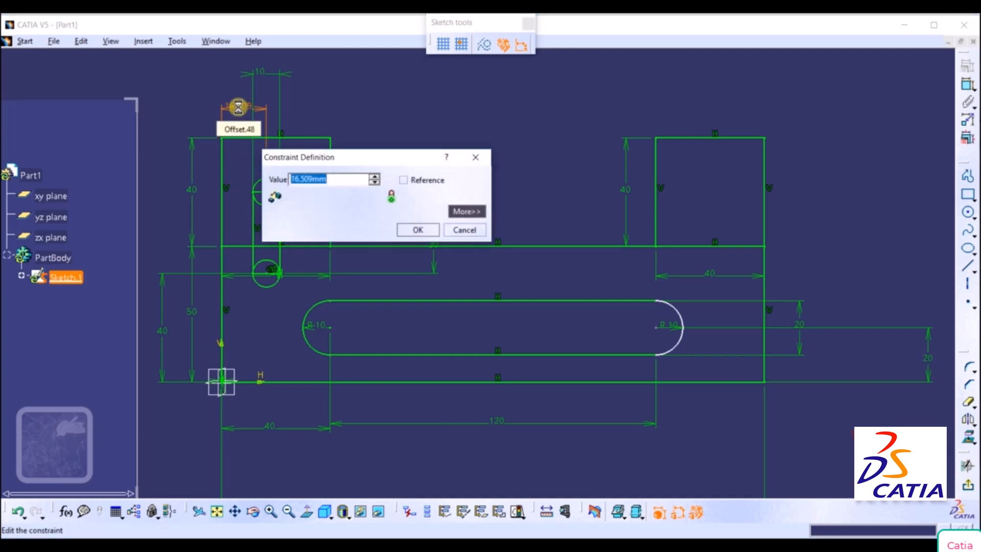
type("20")
key("Return")
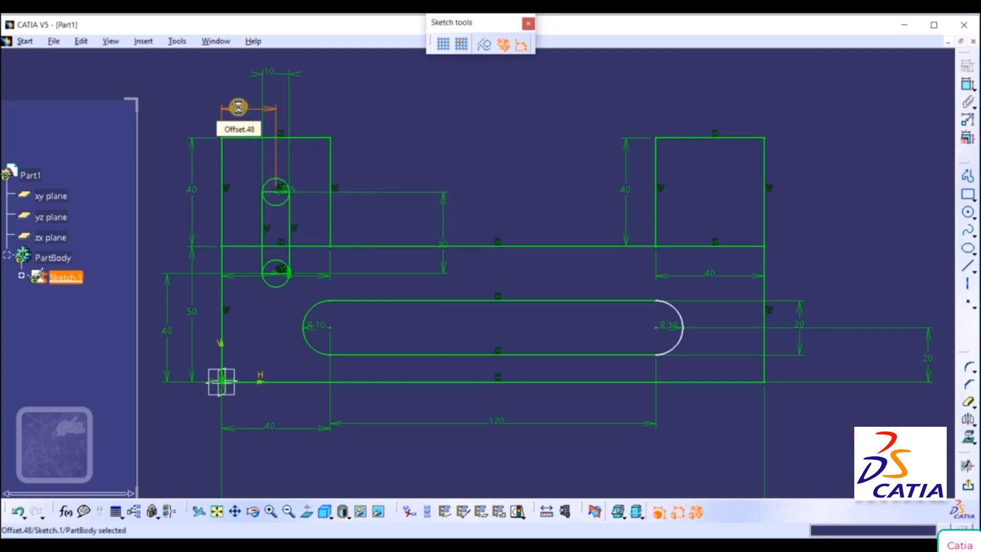
left_click(586, 199)
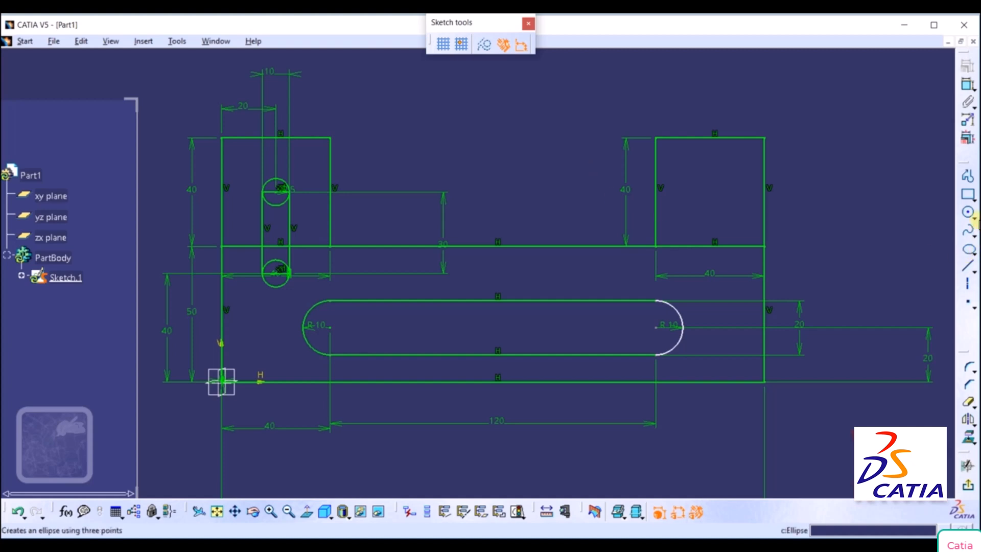
Draw a vertical line about 57 mm long upward from the midpoint of the bracket's long upper horizontal edge.
left_click(974, 270)
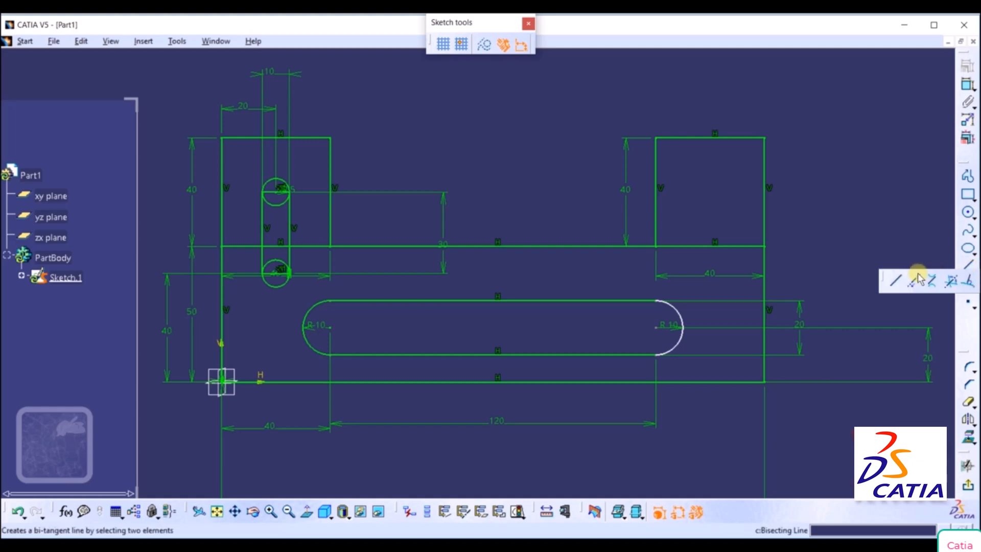
left_click(897, 282)
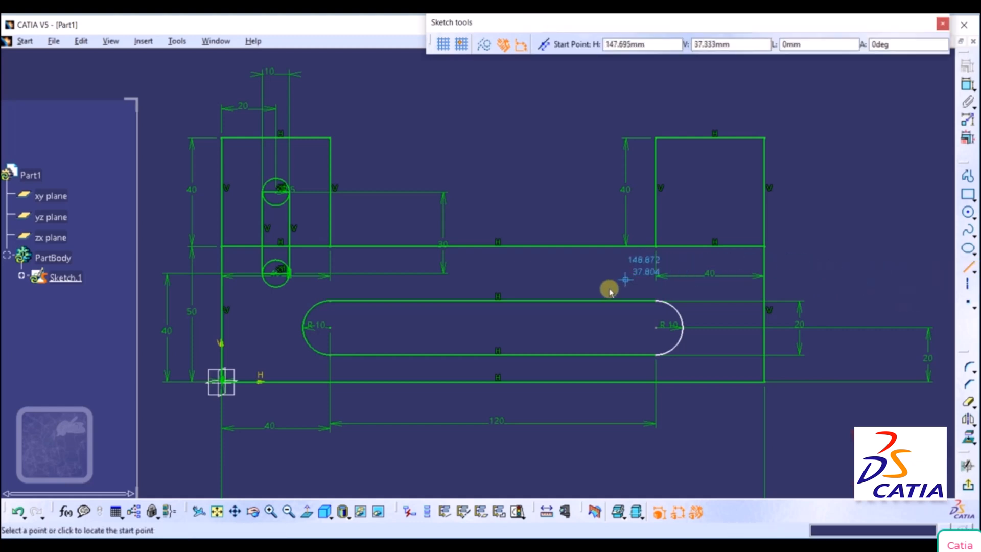
right_click(561, 249)
left_click(592, 323)
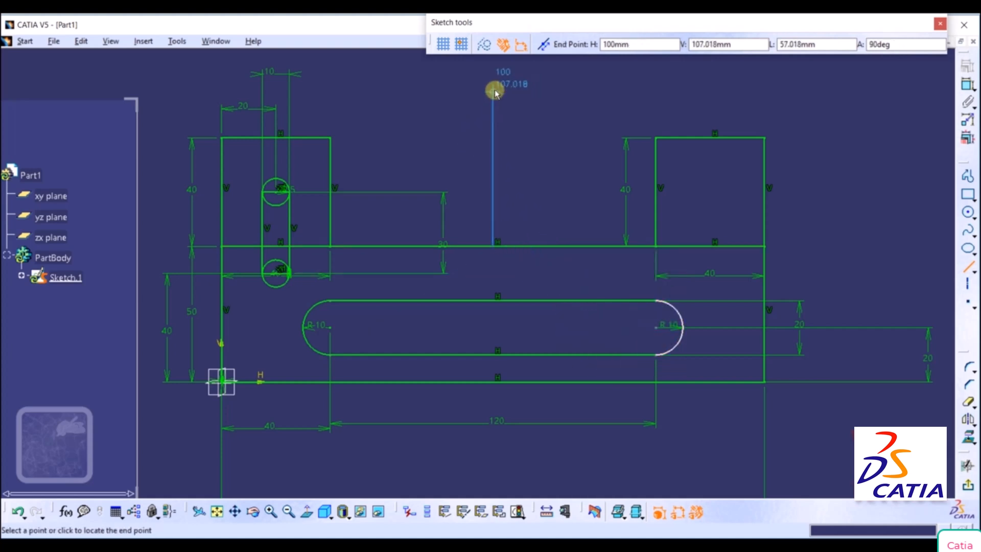
left_click(494, 90)
left_click(589, 211)
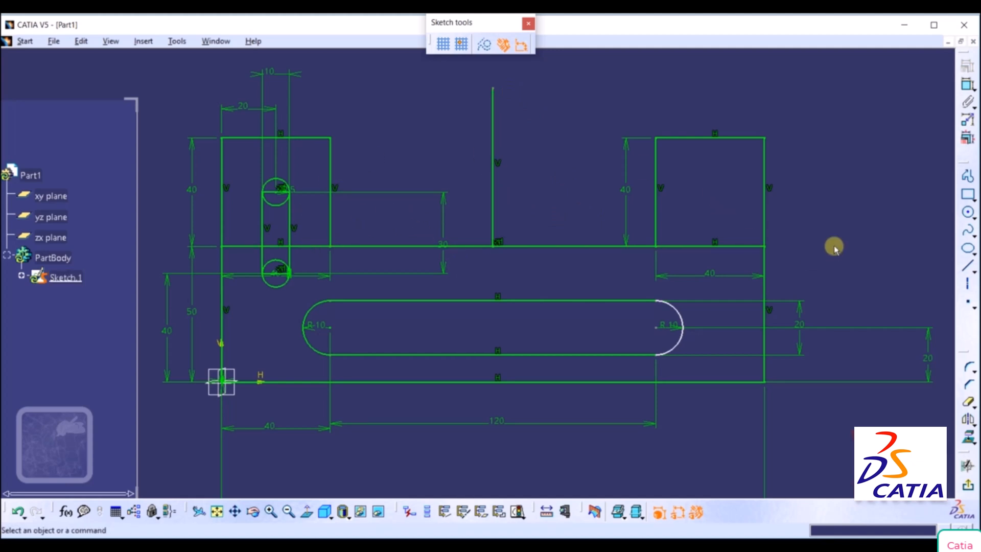
Try to mirror parts of the left vertical slot using the slot's own edges as the mirror axis.
left_click(972, 426)
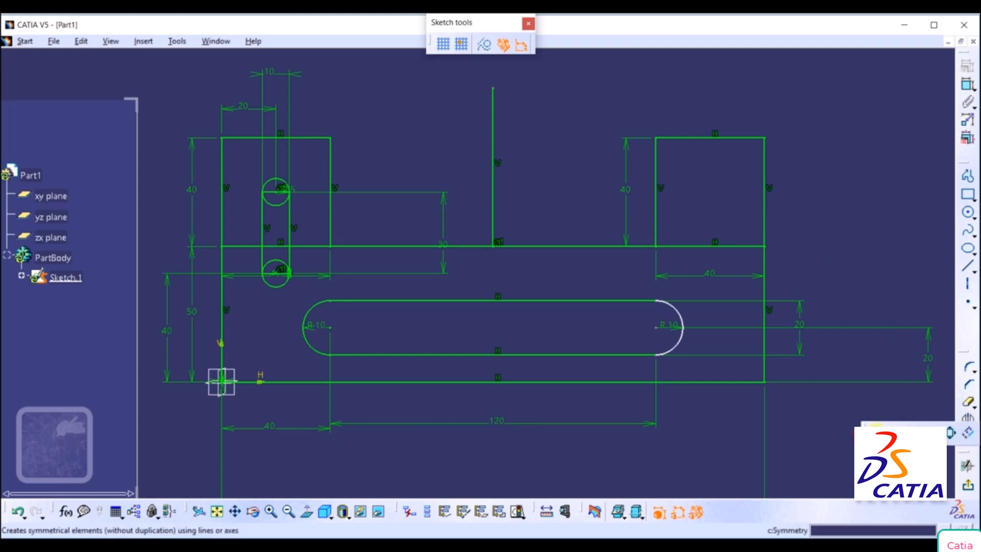
left_click(876, 427)
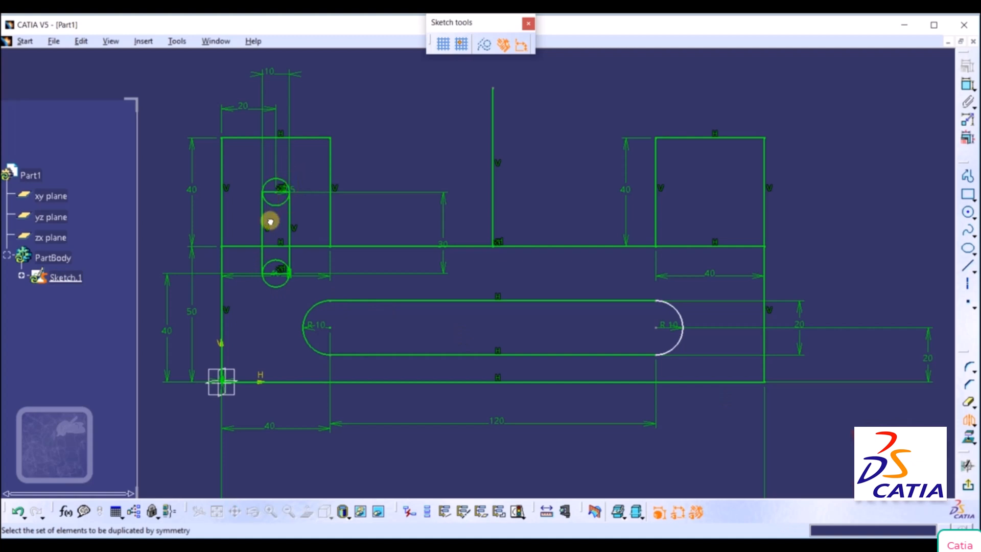
left_click_drag(270, 222, 254, 235)
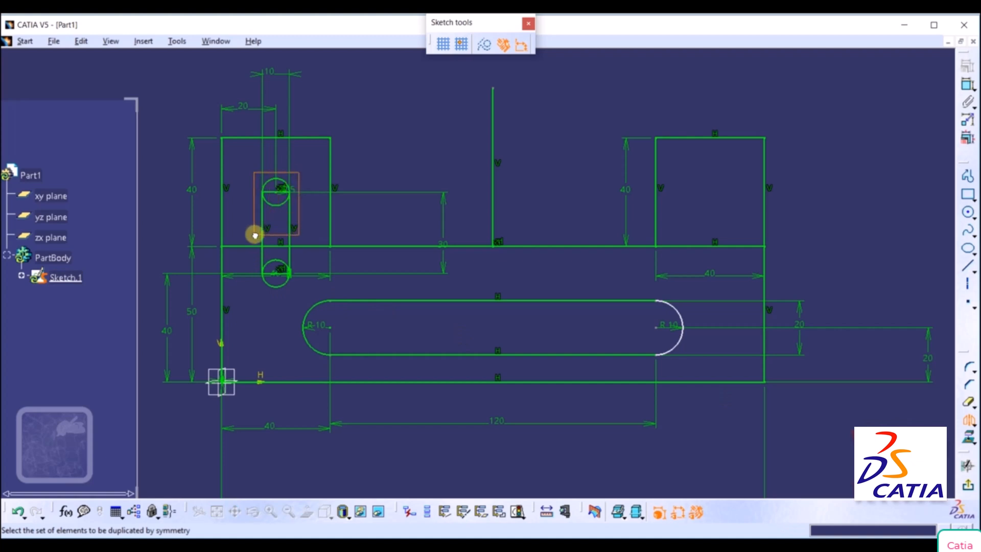
left_click(287, 221)
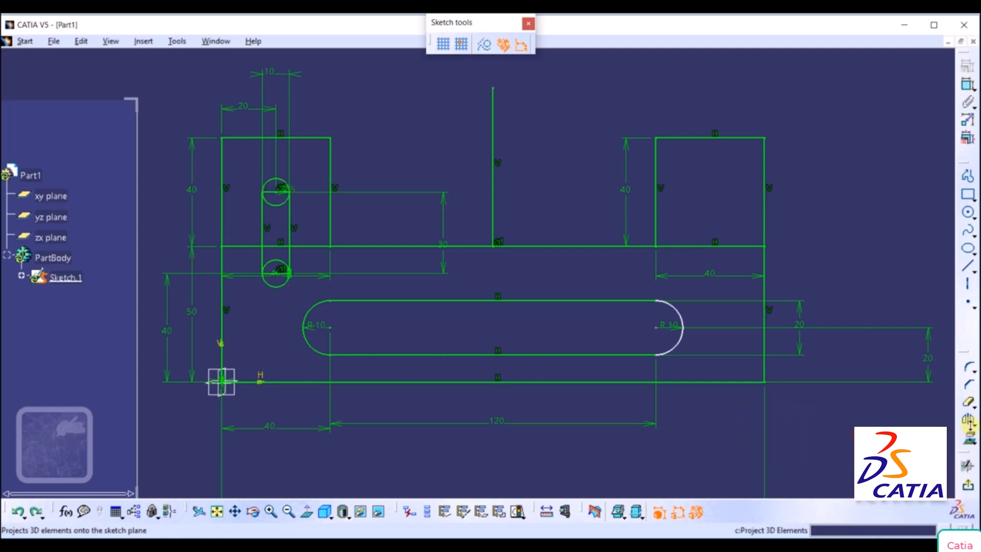
left_click(974, 425)
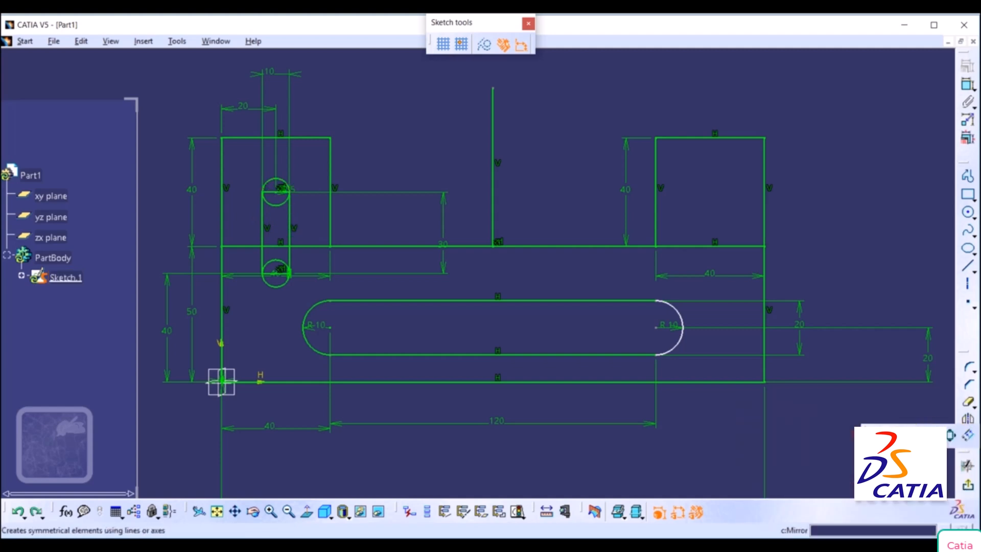
left_click(875, 433)
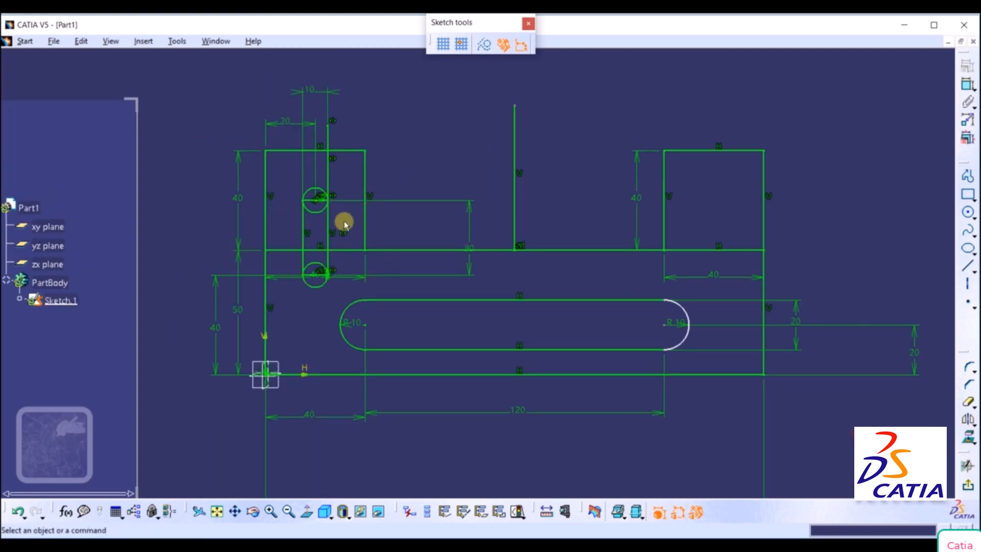
Mirror the complete left vertical slot, both circles and the narrow rectangle, about the vertical centre line.
left_click(974, 425)
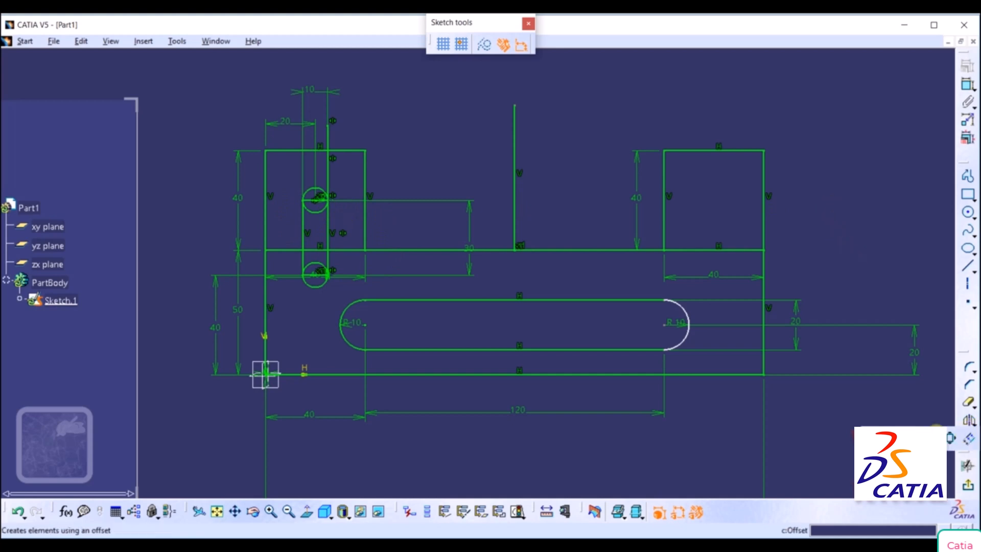
left_click(951, 437)
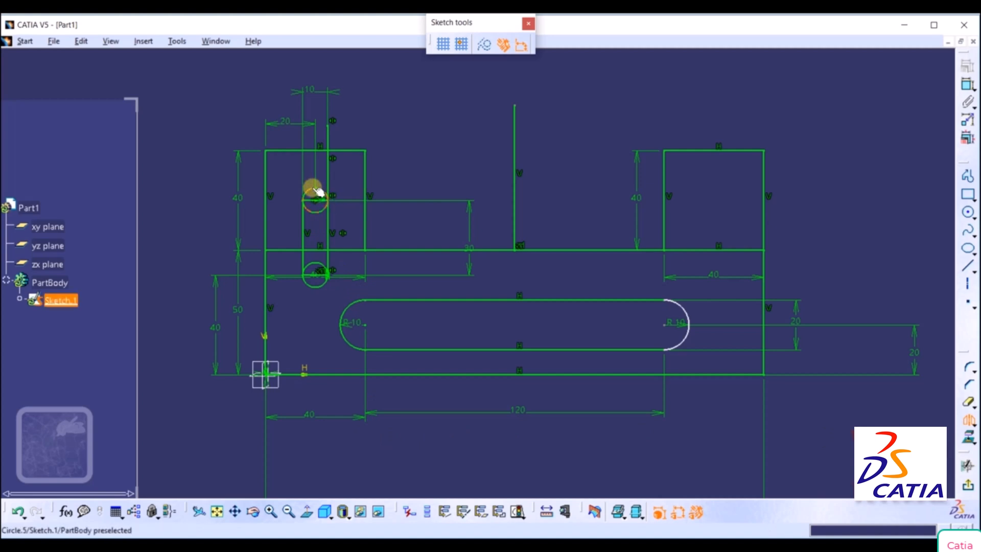
left_click_drag(337, 182, 293, 298)
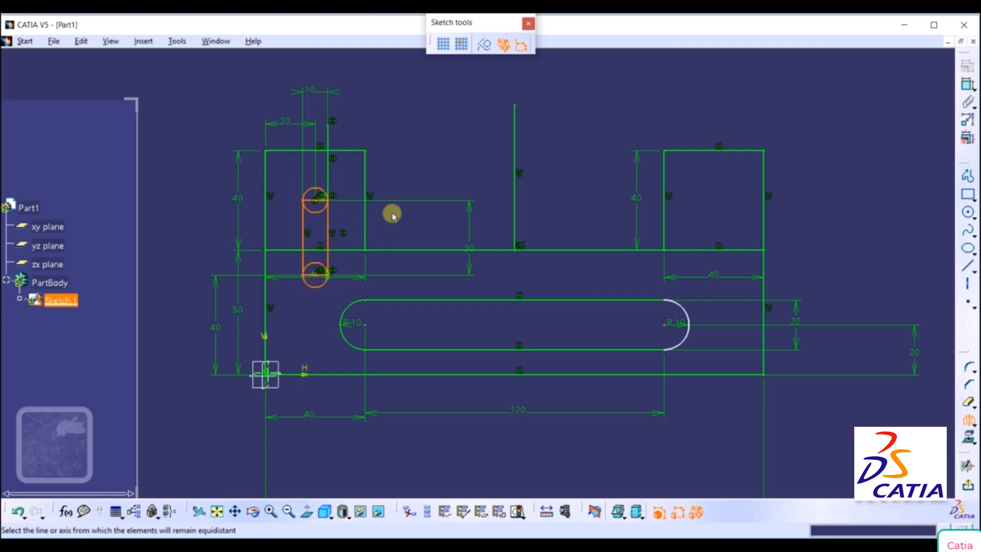
left_click(514, 190)
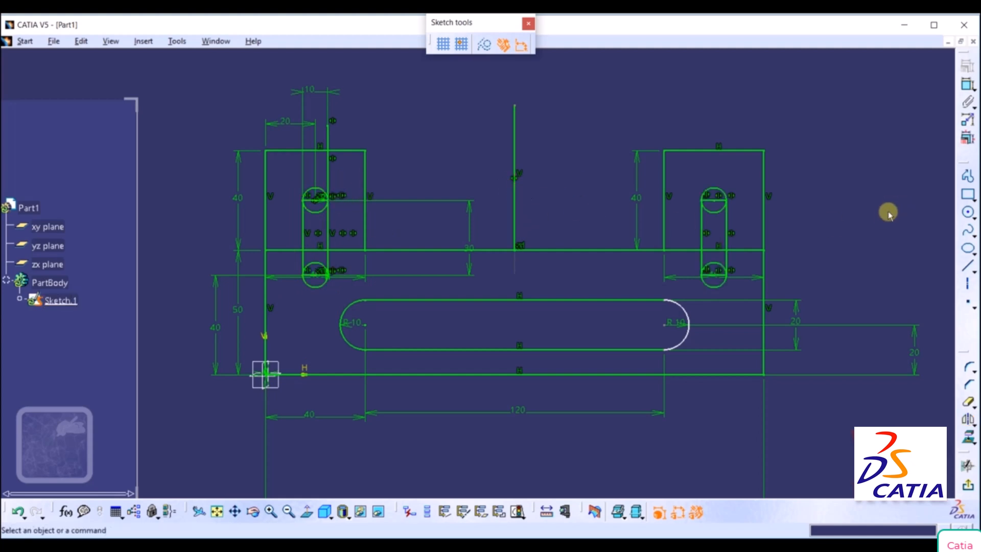
Quick-trim the inner circle halves and the rectangle's end lines from the left vertical slot, accepting the conversion of length into distance.
left_click(964, 405)
left_click(313, 210)
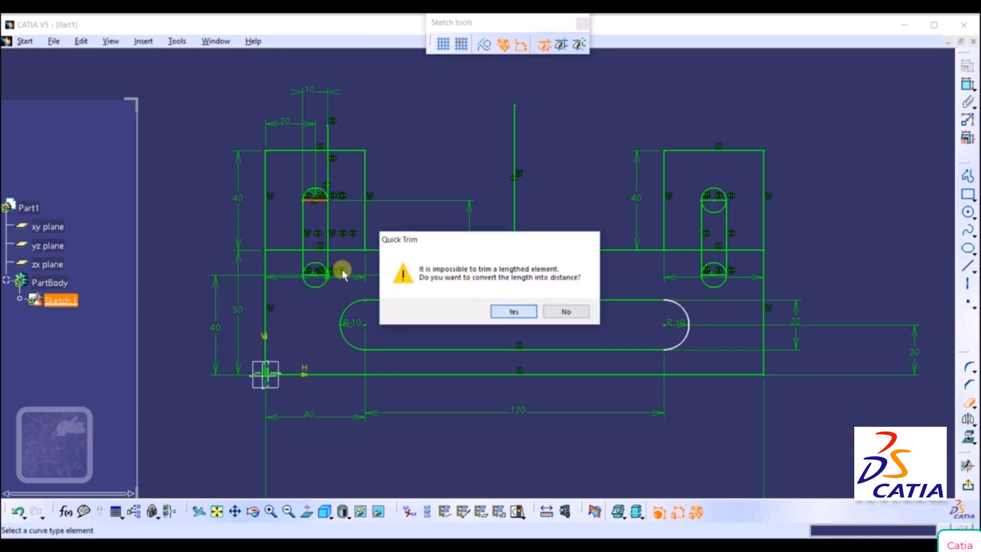
key("Return")
left_click(522, 312)
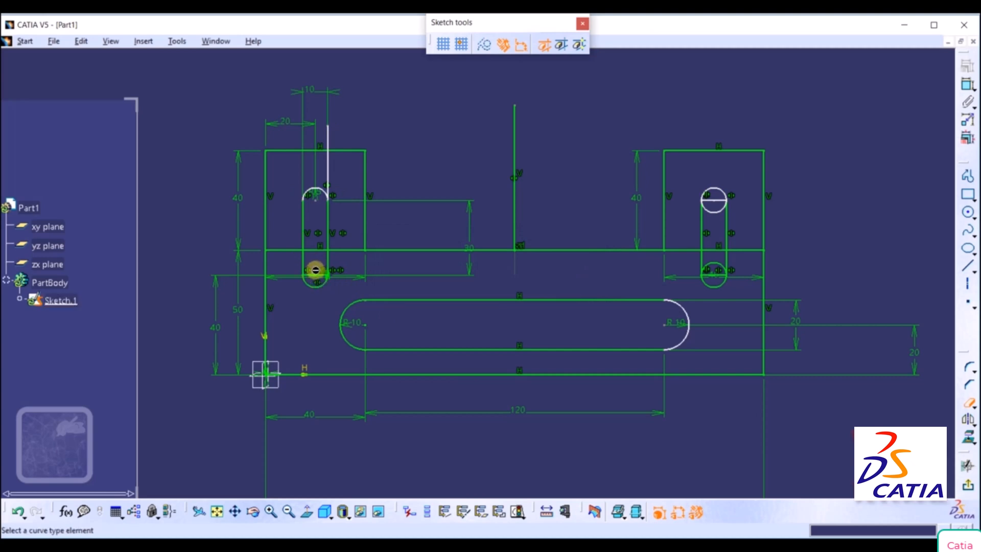
left_click(314, 280)
left_click(522, 313)
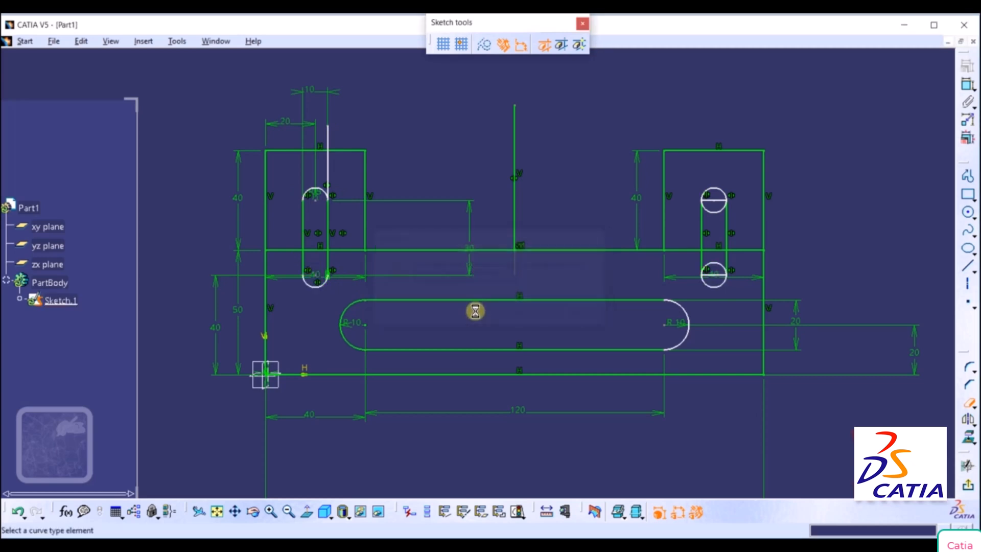
Quick-trim the inner halves of both end circles on the right vertical slot.
left_click(715, 212)
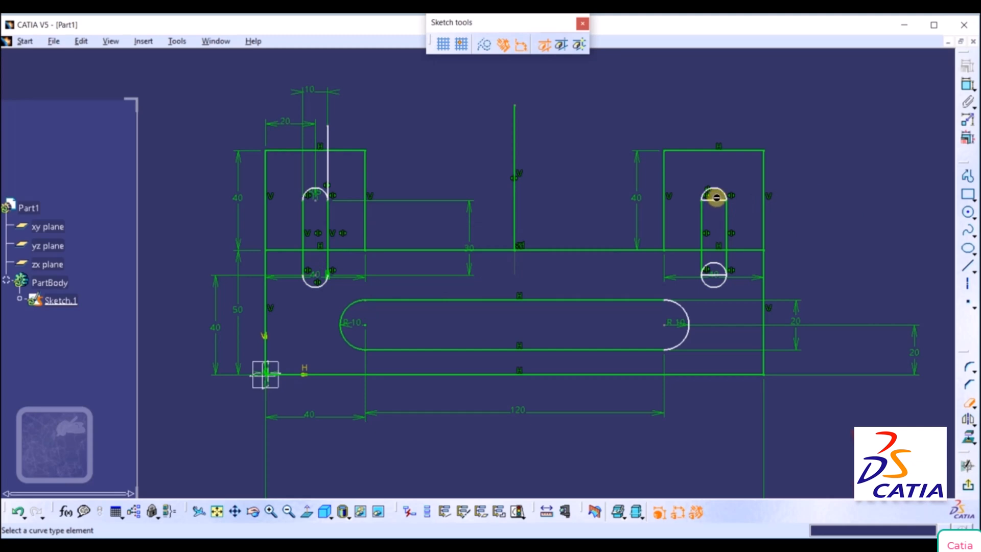
left_click(716, 265)
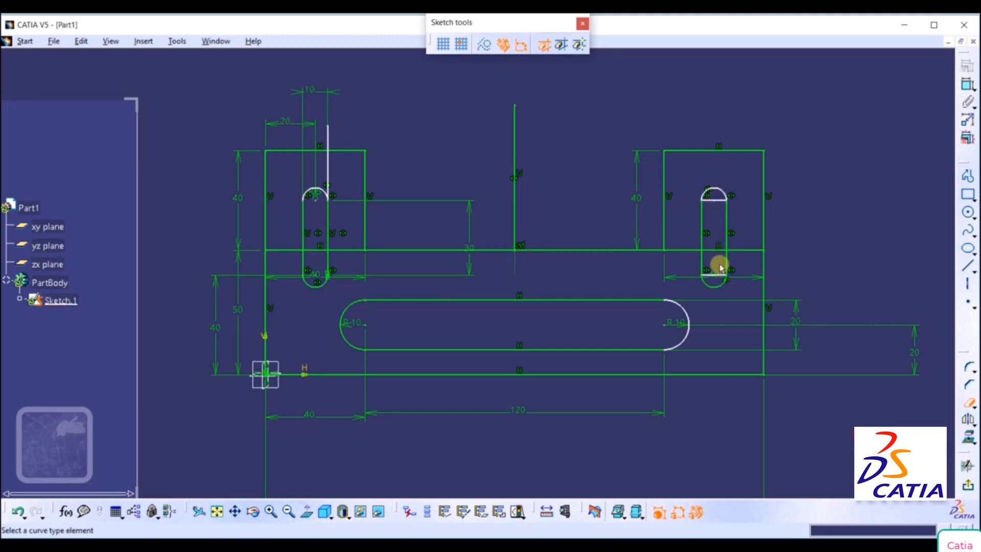
middle_click(857, 177)
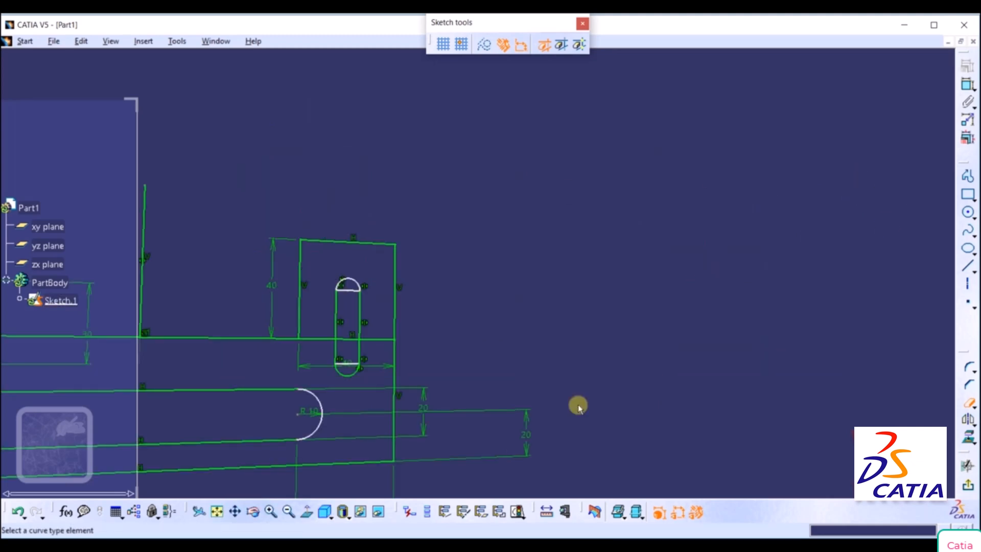
left_click(307, 511)
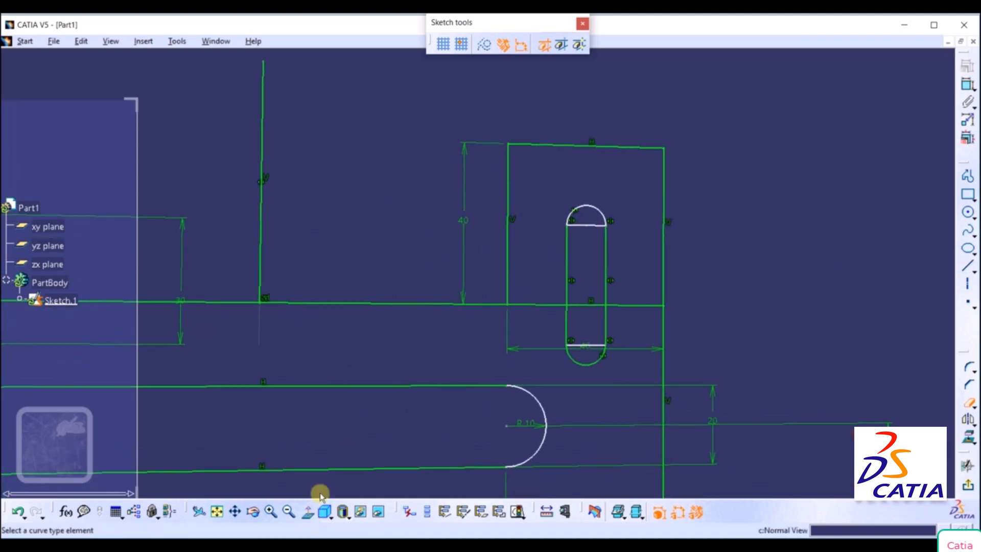
left_click(217, 511)
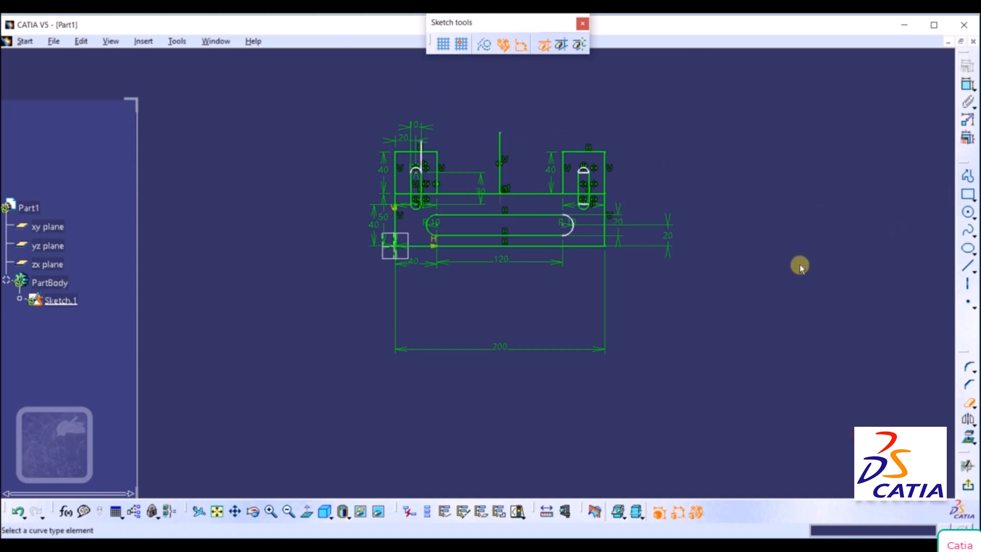
Quick-trim the horizontal line across the left upright on both sides of its vertical slot, accepting the change to the middle point constraint.
left_click(969, 368)
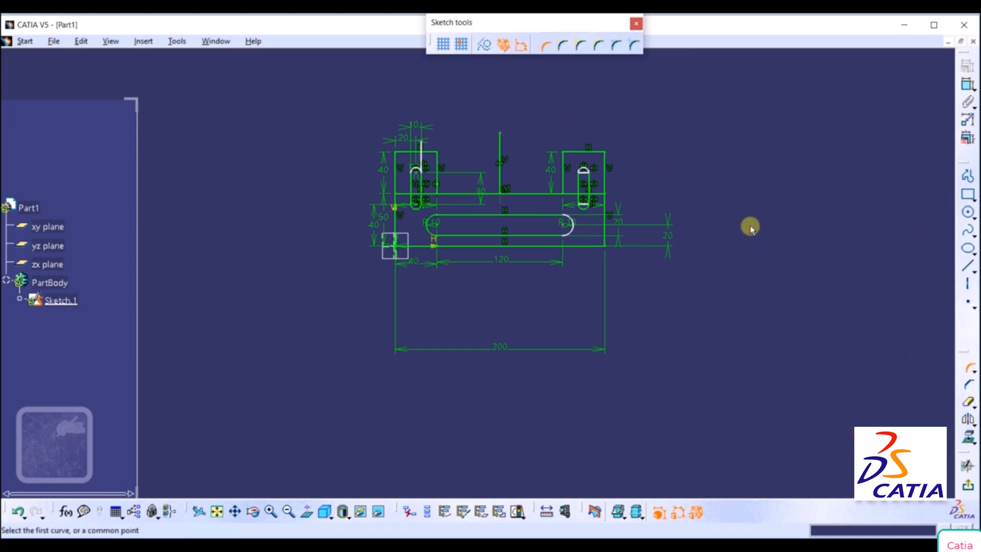
mouse_move(750, 226)
middle_mouse_down()
mouse_move(752, 203)
mouse_move(682, 149)
mouse_move(661, 190)
mouse_move(651, 254)
mouse_move(659, 205)
middle_mouse_up()
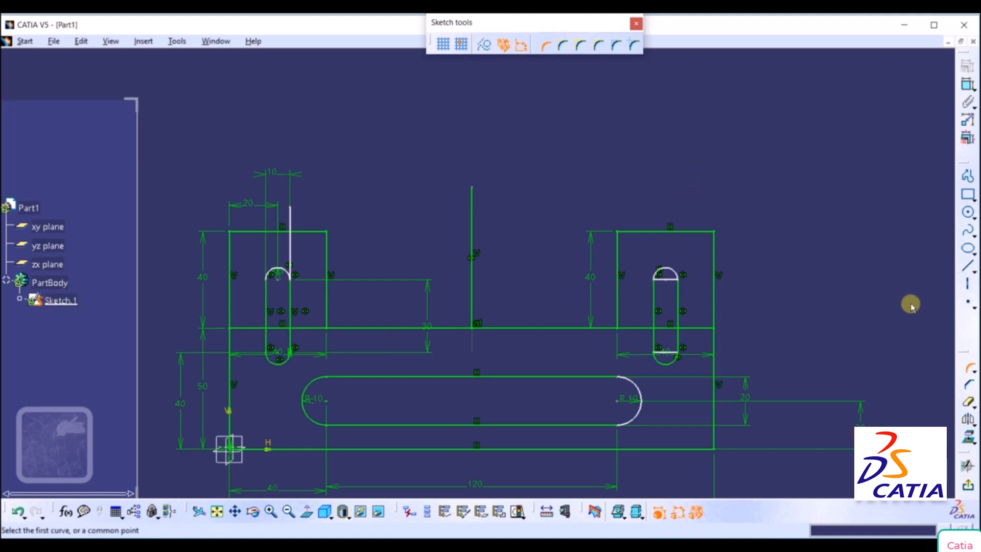
left_click(968, 403)
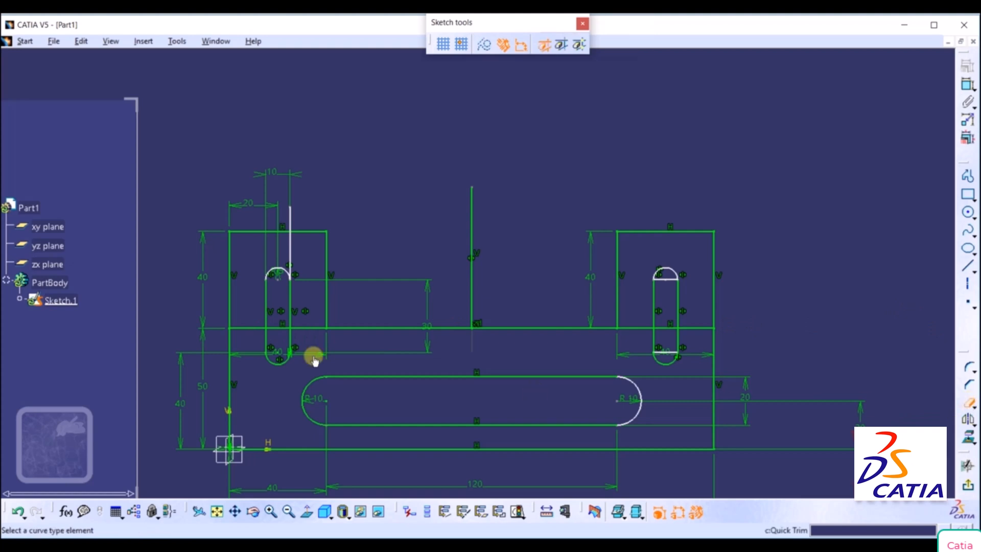
left_click(299, 328)
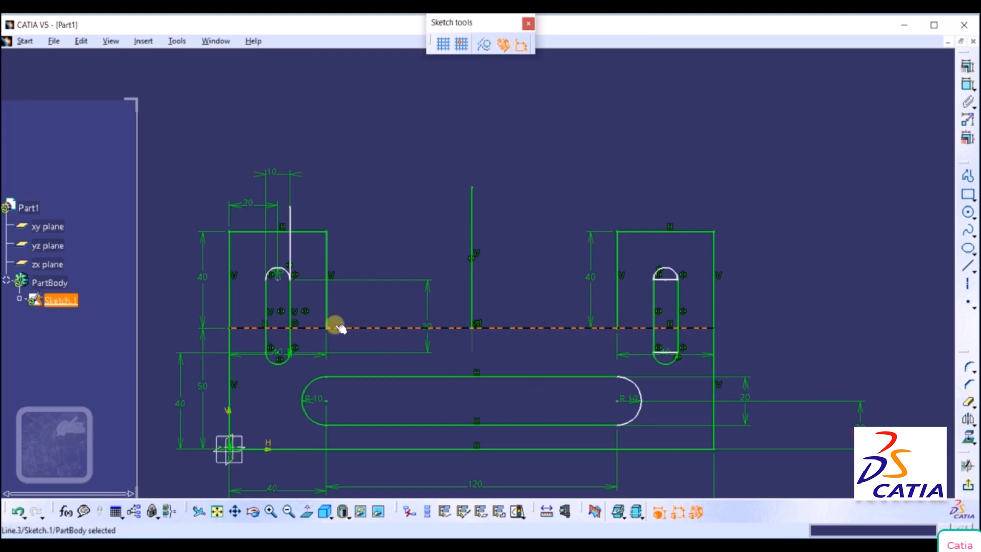
left_click(968, 402)
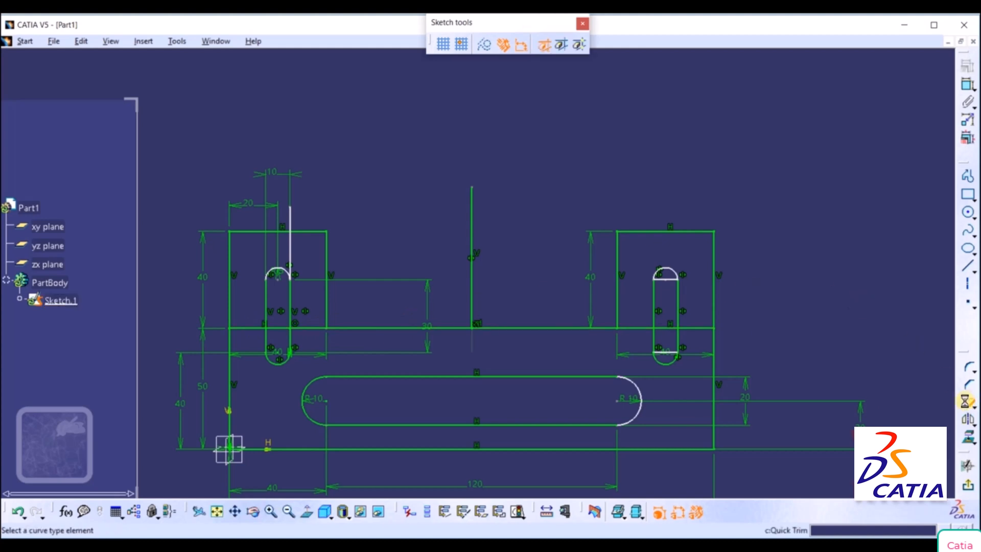
left_click(301, 334)
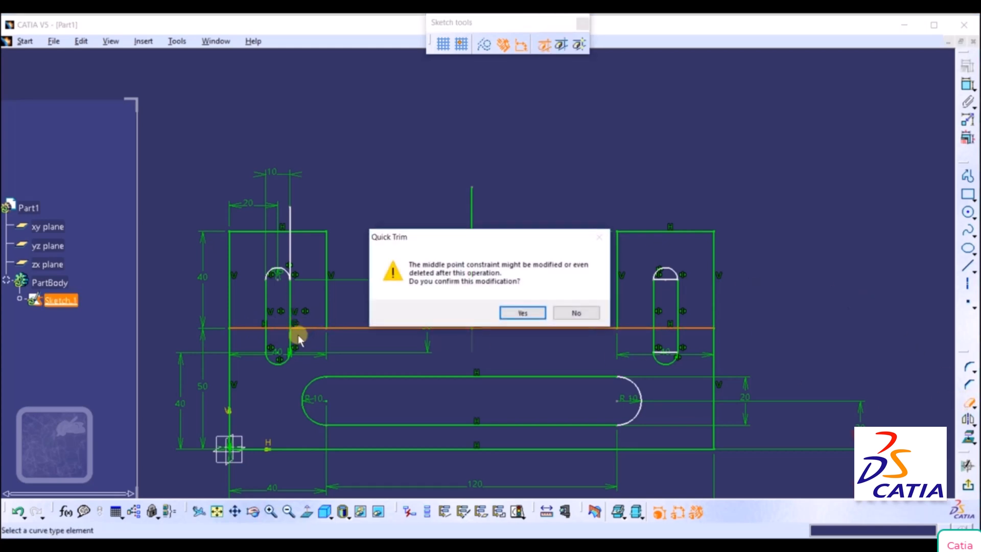
left_click(528, 318)
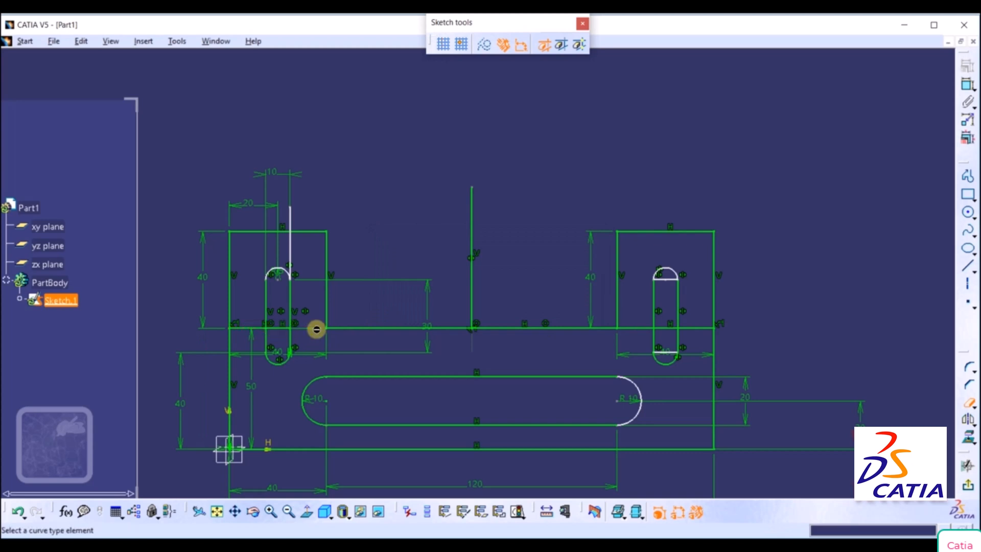
left_click(251, 330)
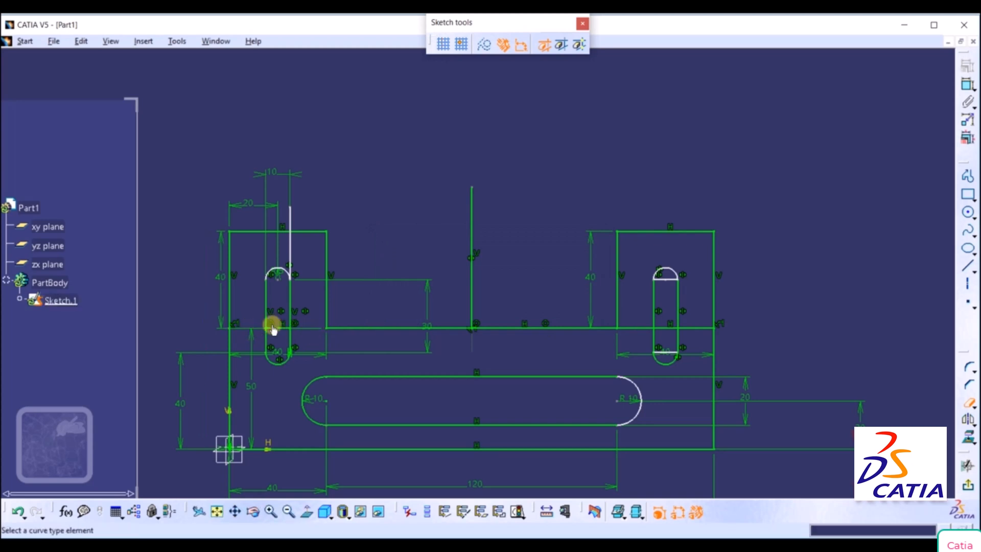
Quick-trim the horizontal line segments on both sides of the right upright's vertical slot.
left_click(645, 327)
left_click(696, 329)
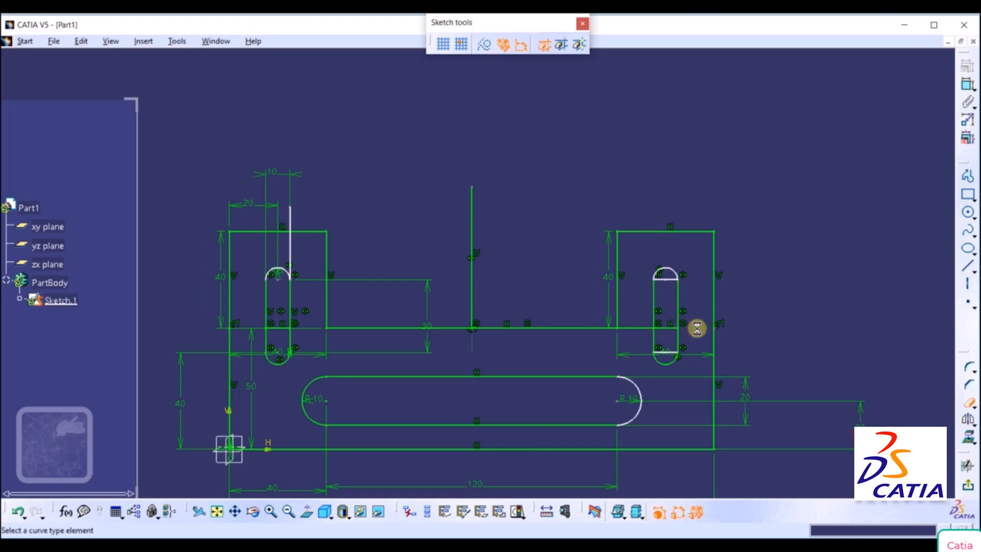
left_click(632, 328)
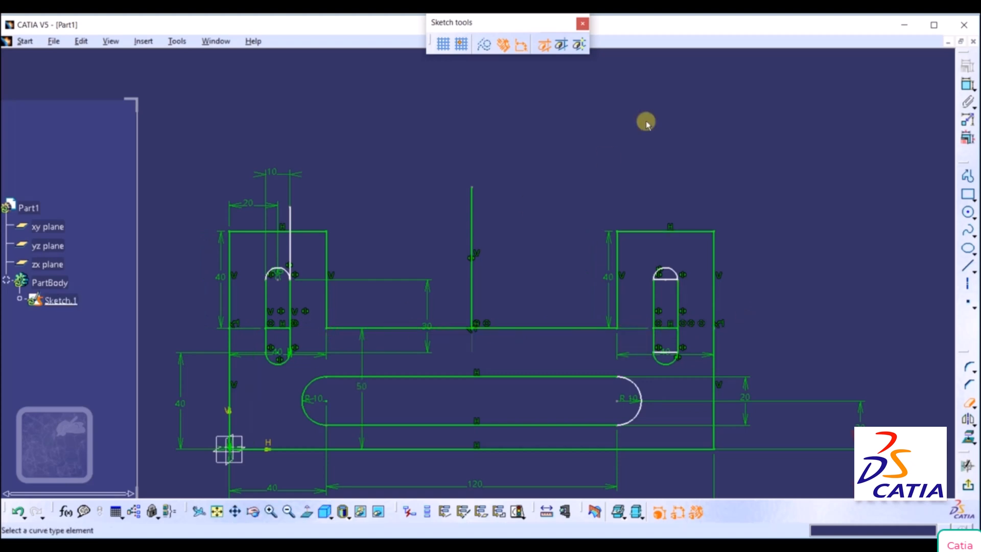
Round the corner between the left upright's inner vertical edge and the horizontal recess line with a 10 mm radius.
left_click(969, 366)
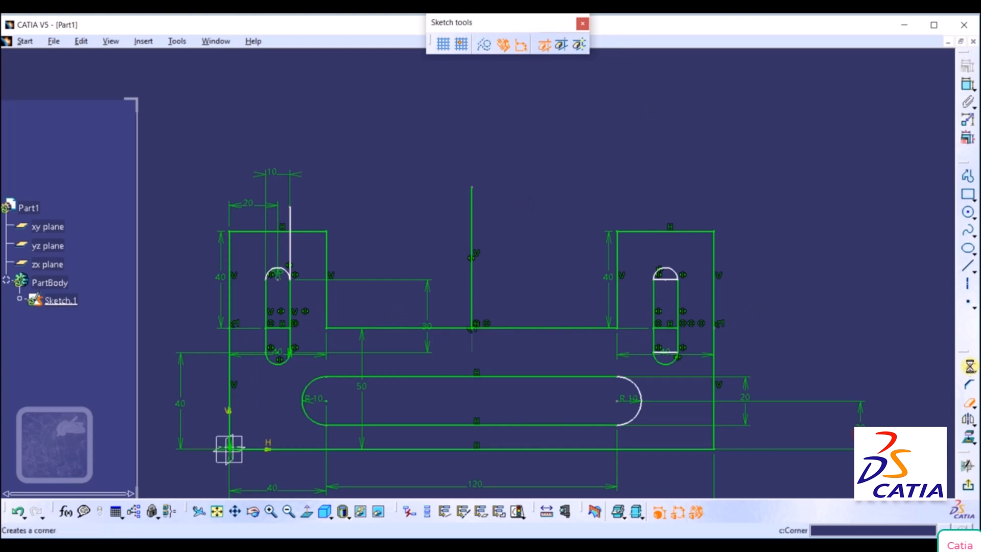
left_click(325, 308)
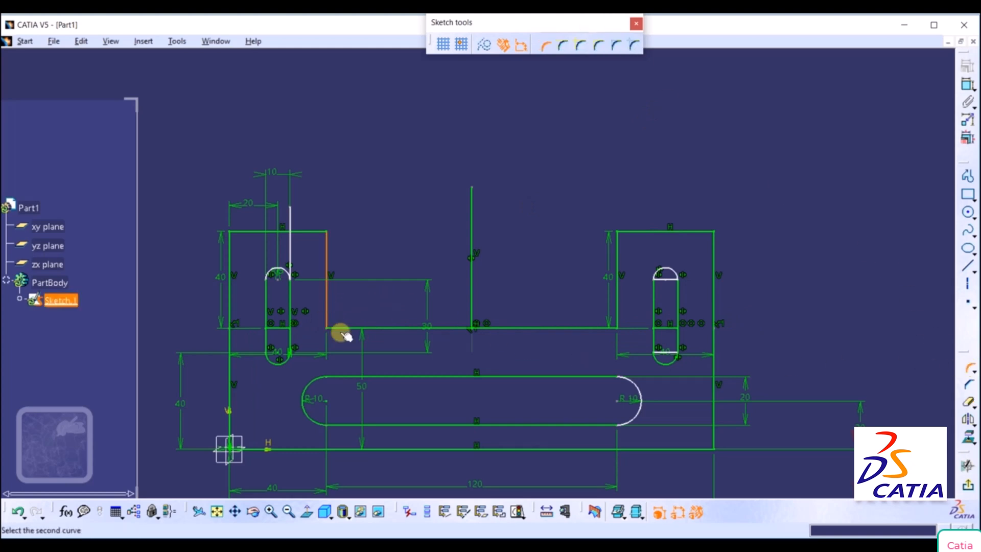
left_click(342, 329)
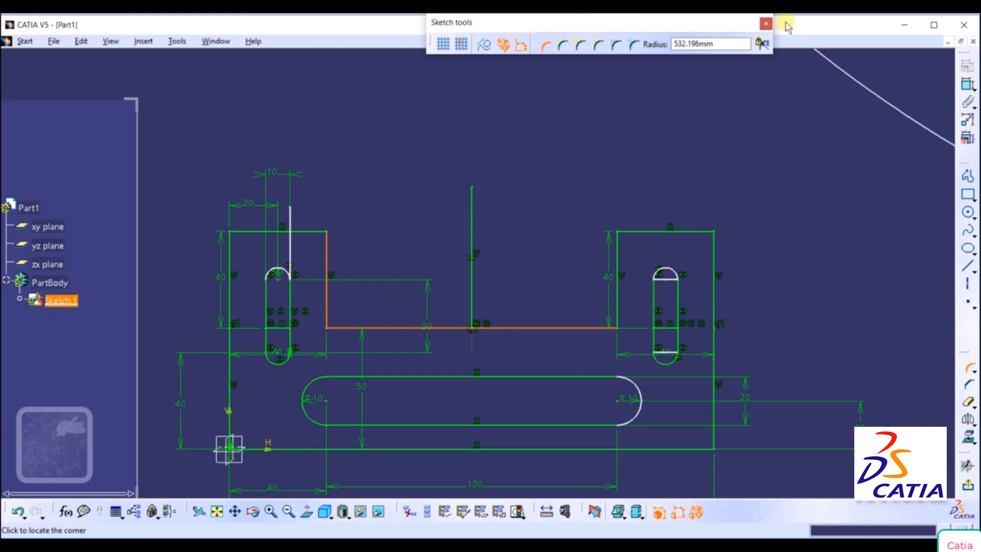
double_click(717, 41)
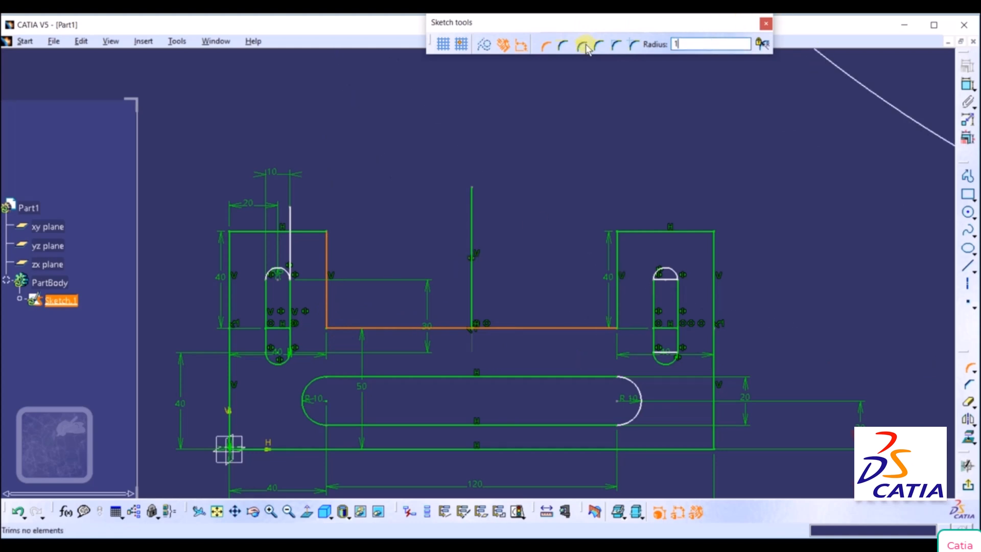
key("Return")
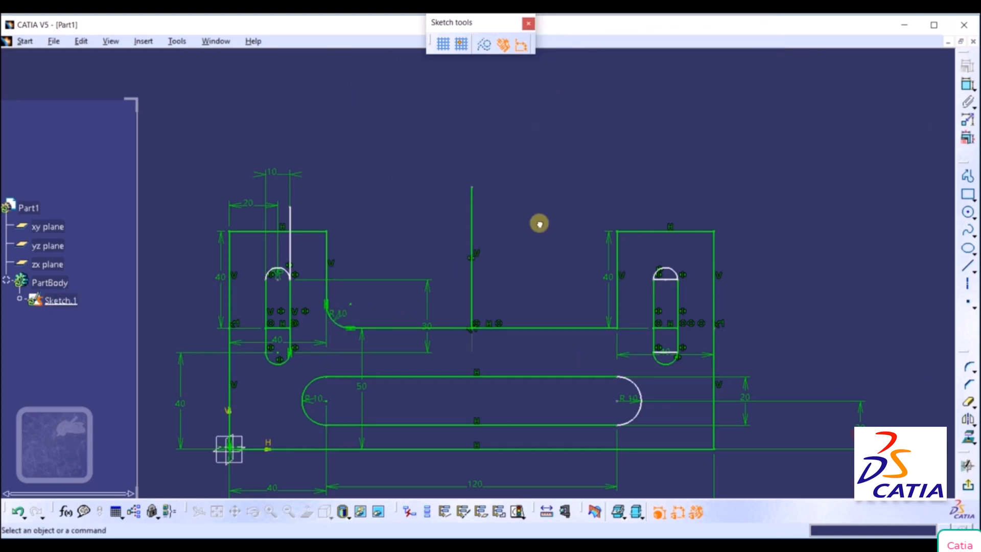